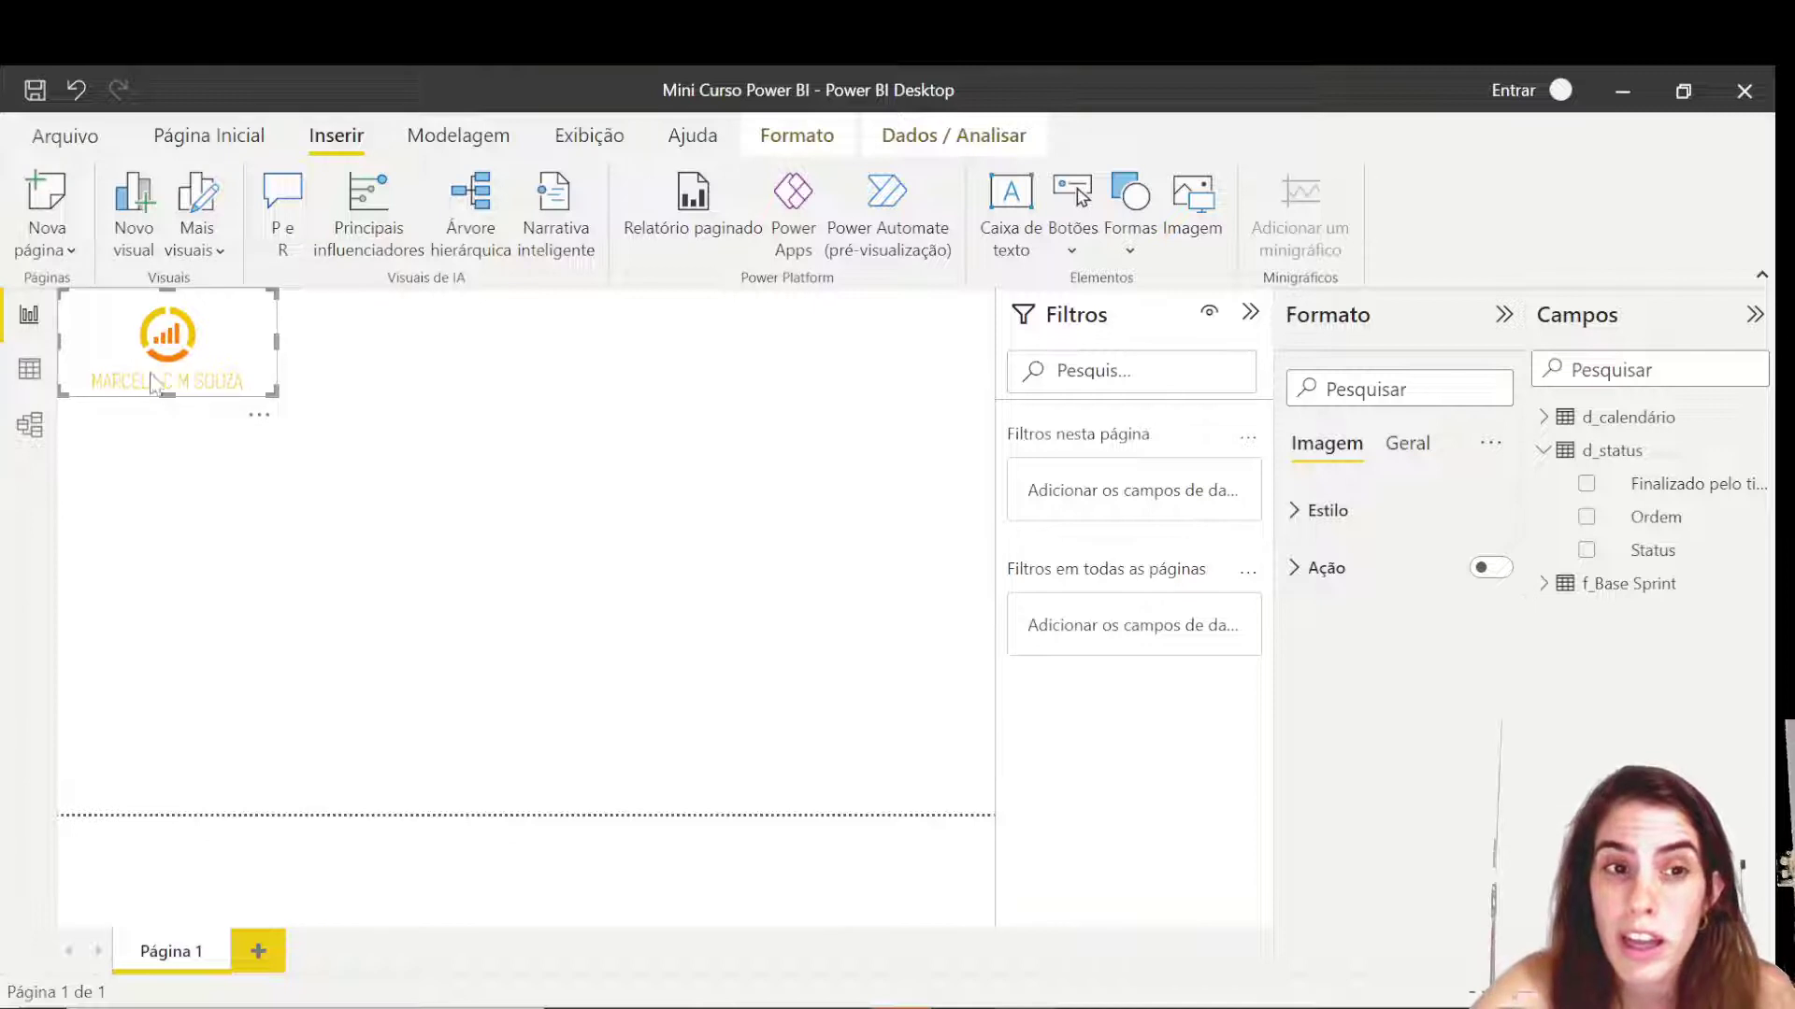
# - Add a text box containing "REVIEW DA SQUAD" plus the squad's name, formatted in bold at size 14
pyautogui.click(372, 399)
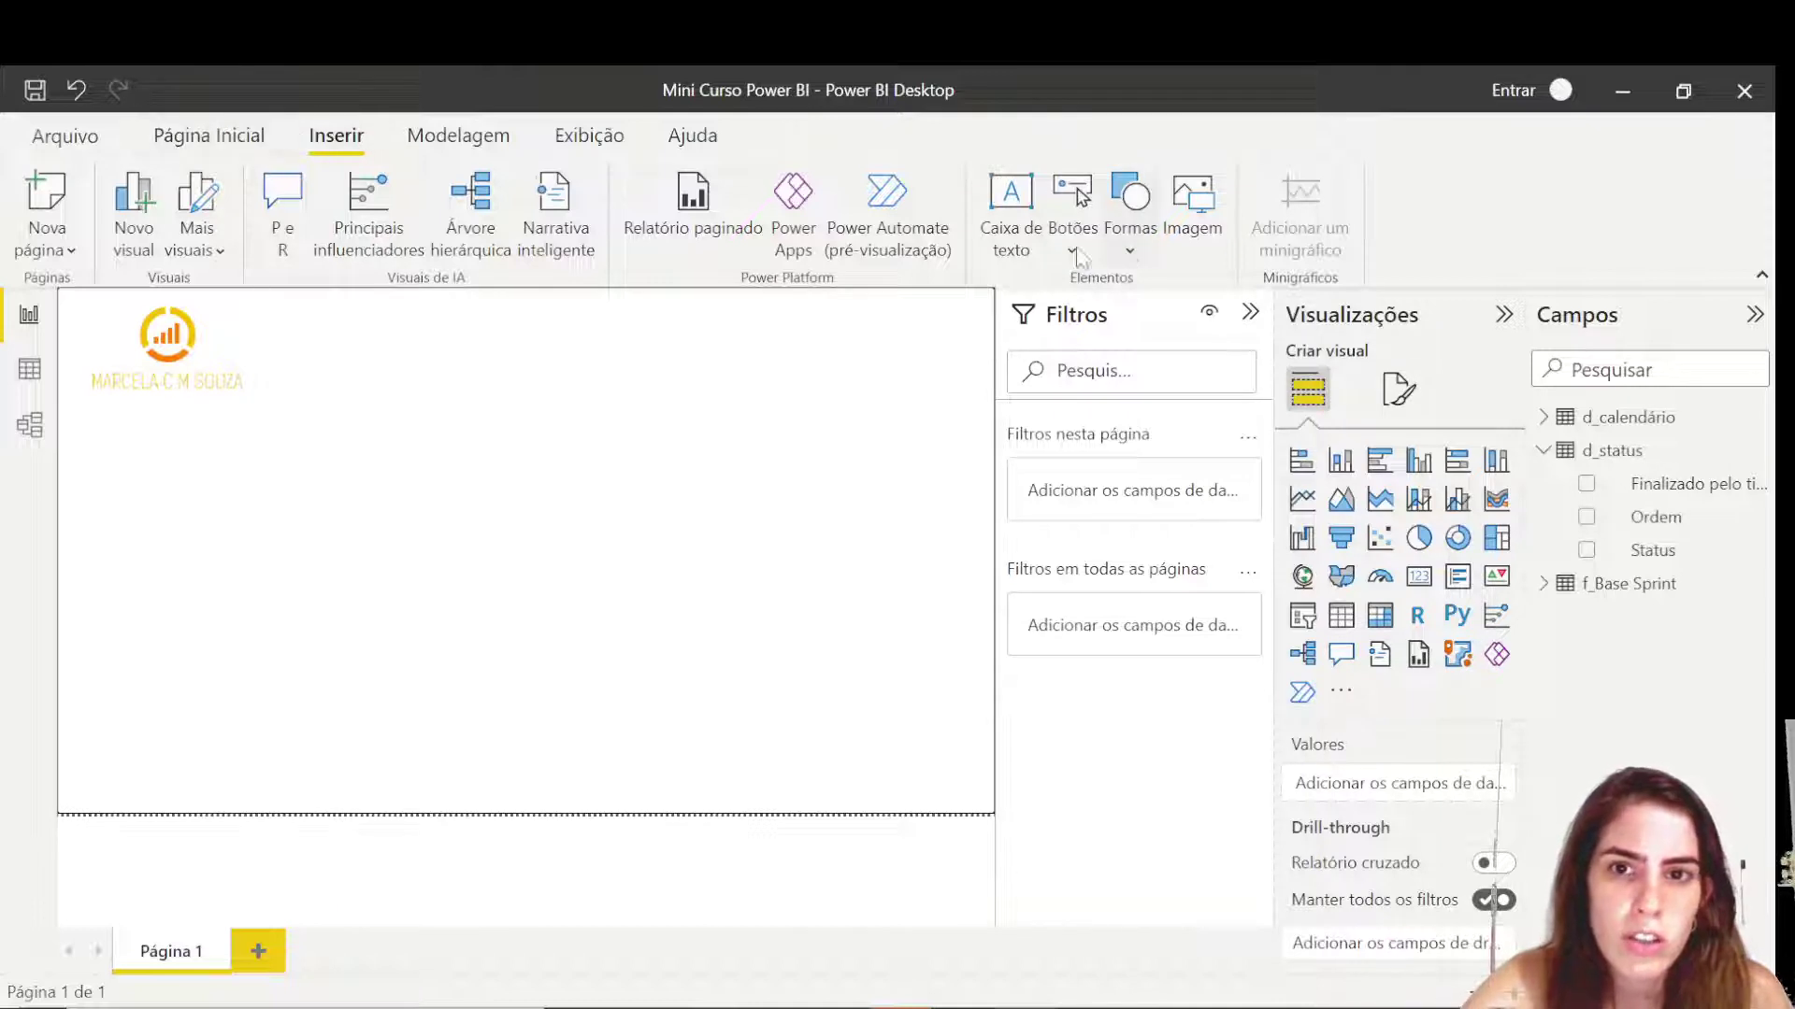
pyautogui.click(1029, 215)
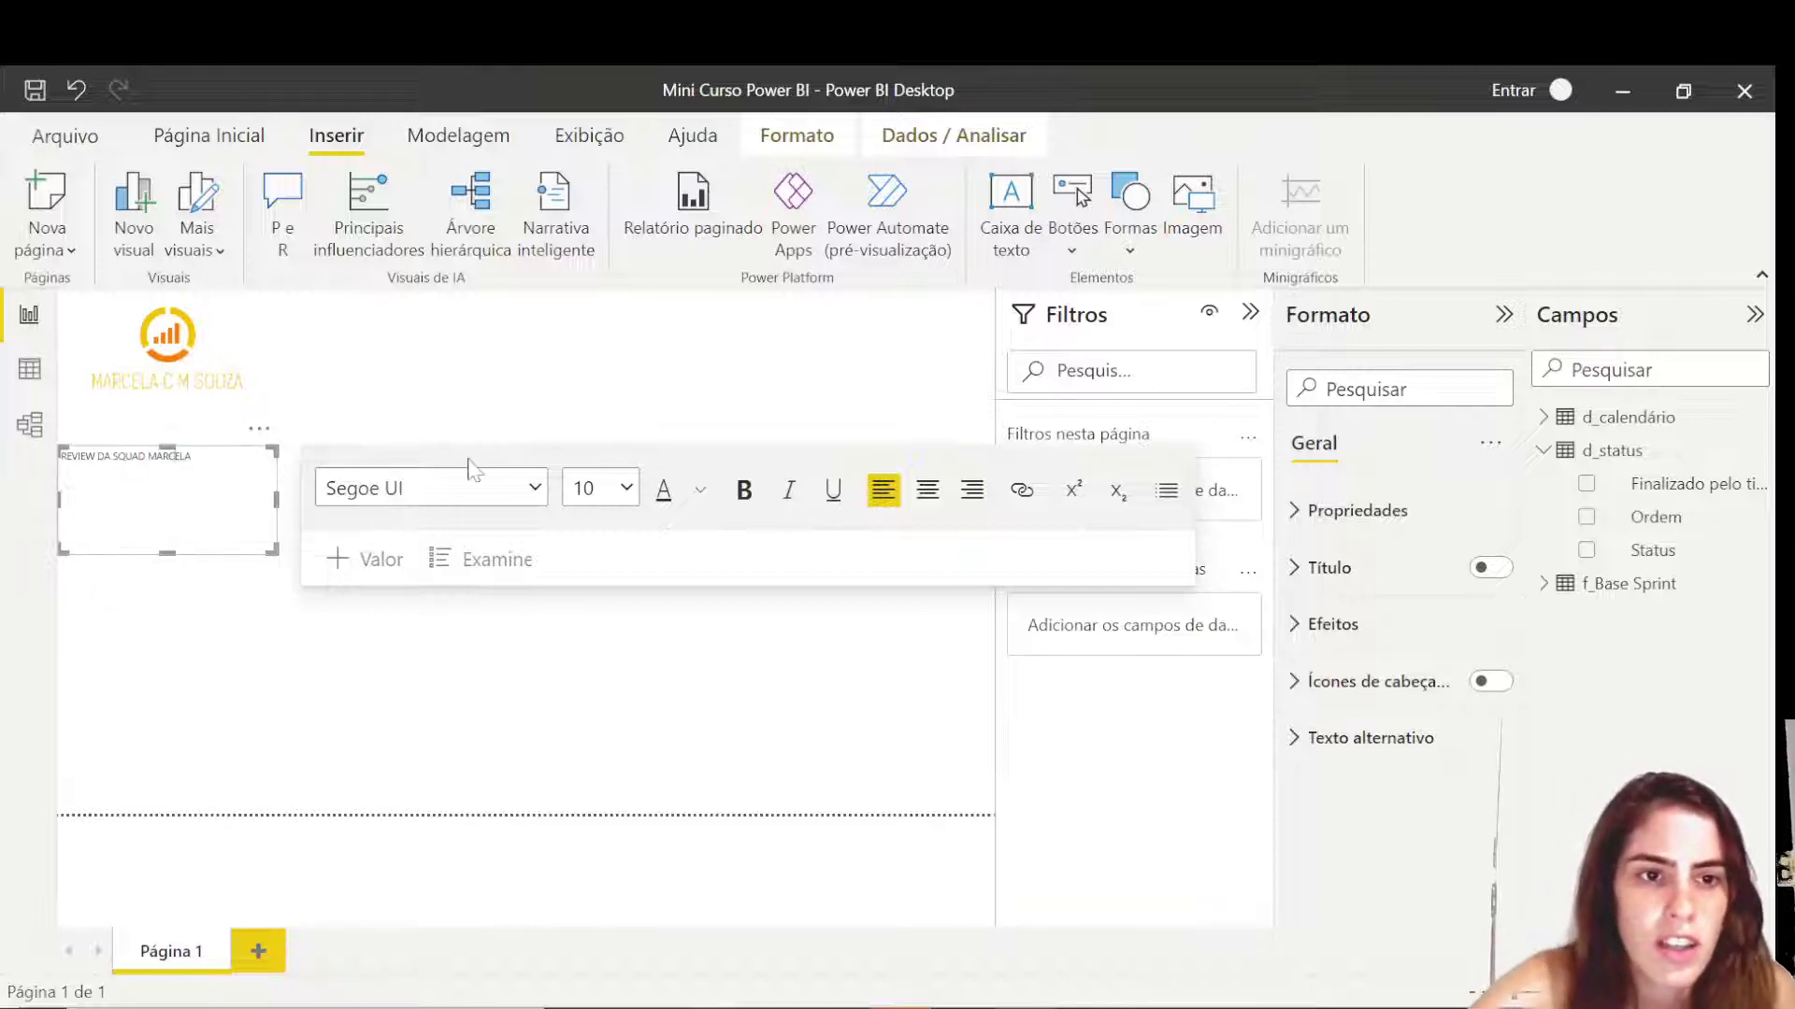
pyautogui.hotkey('ctrl', 'a')
pyautogui.click(744, 490)
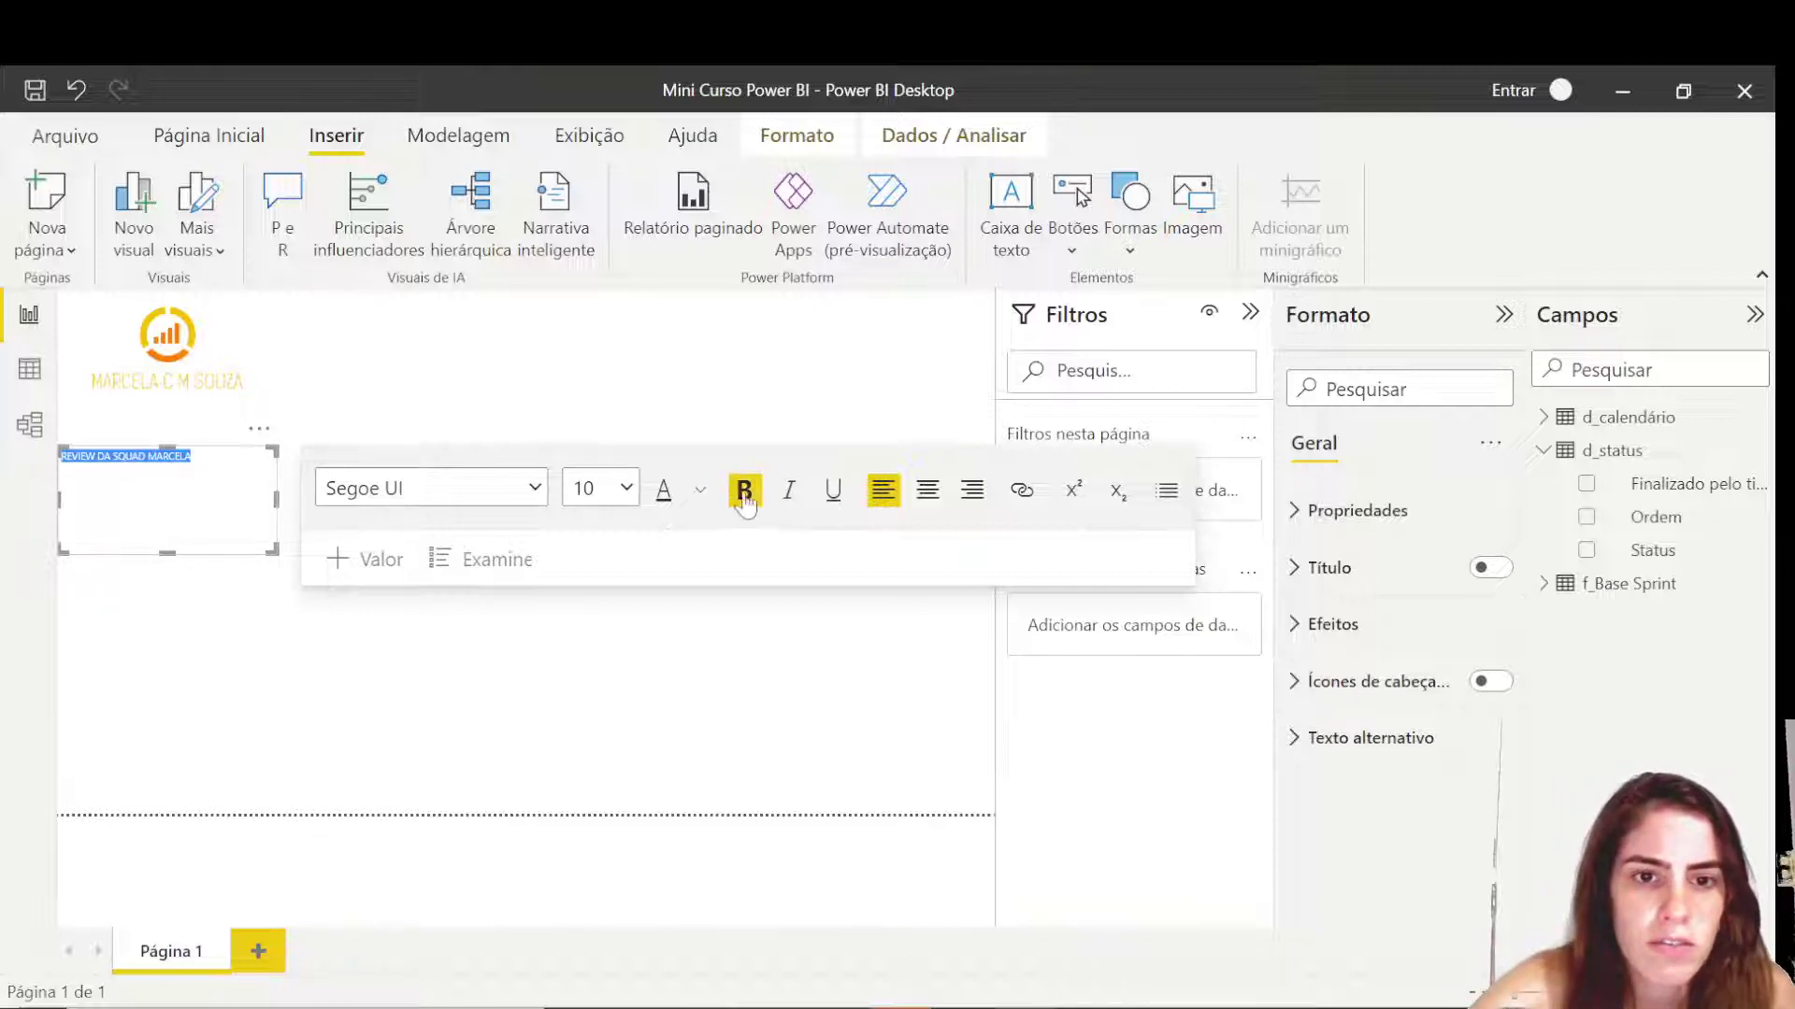
pyautogui.click(626, 488)
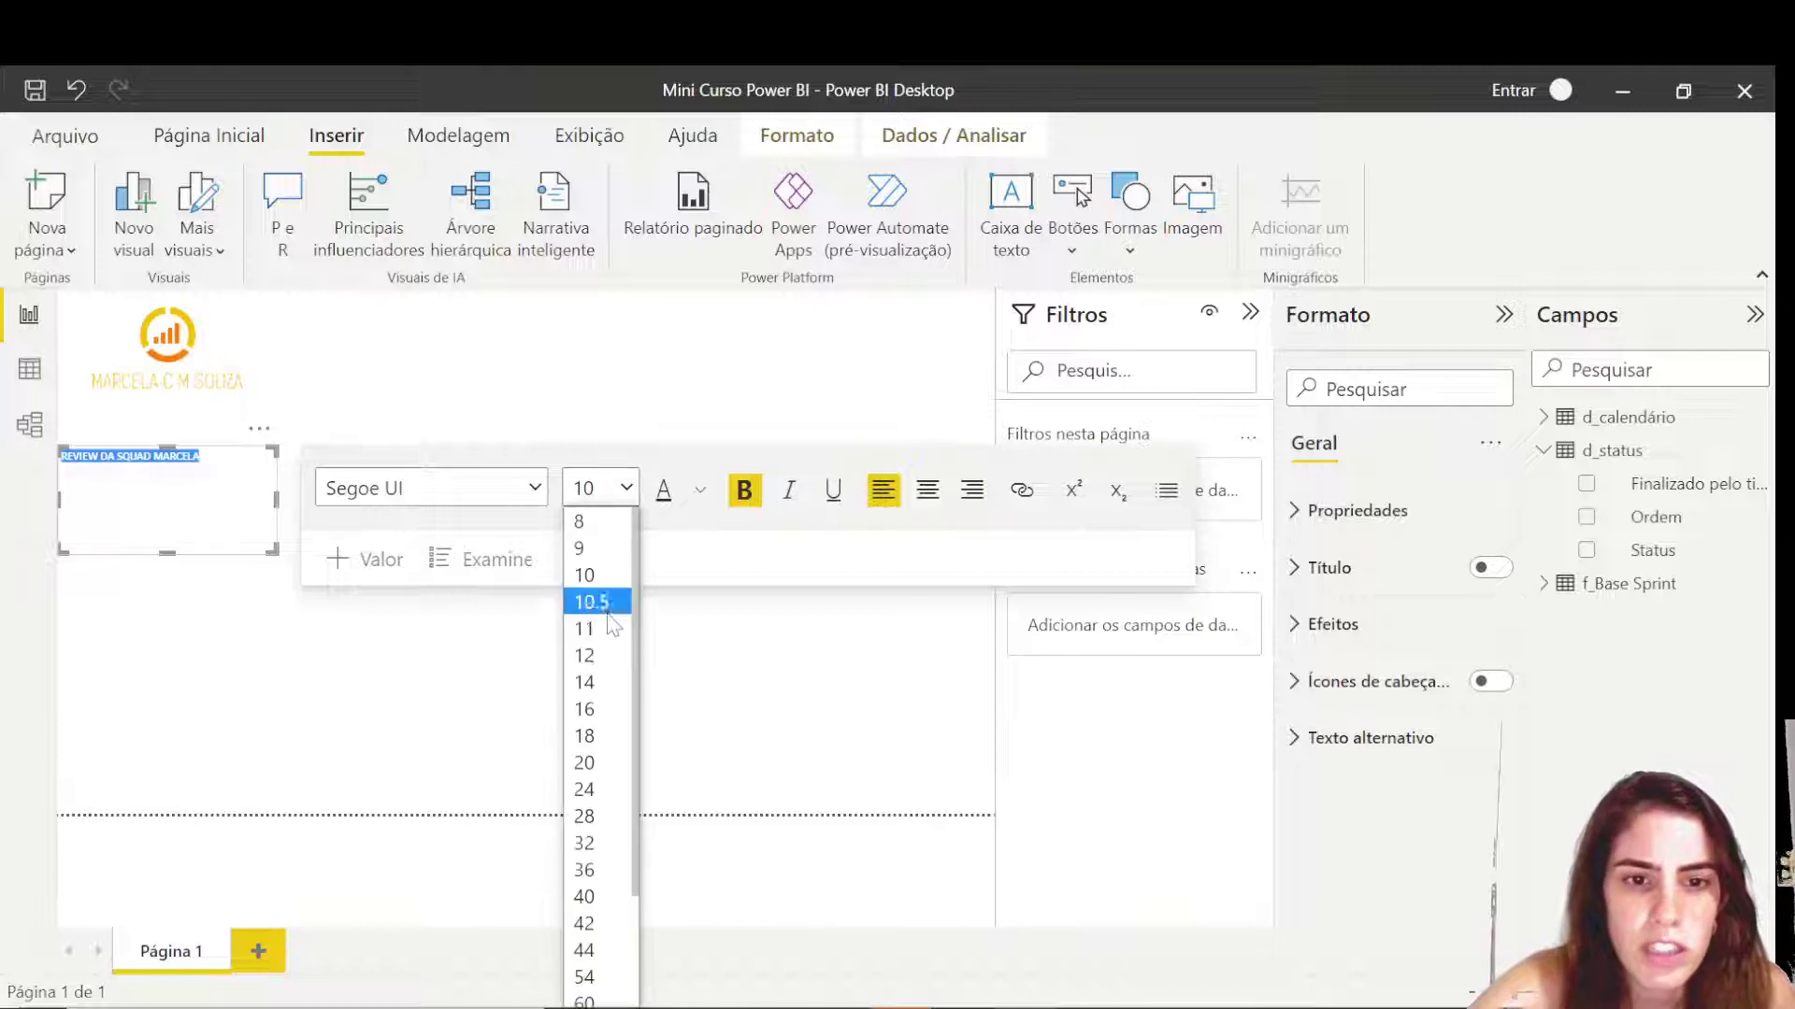
pyautogui.click(609, 683)
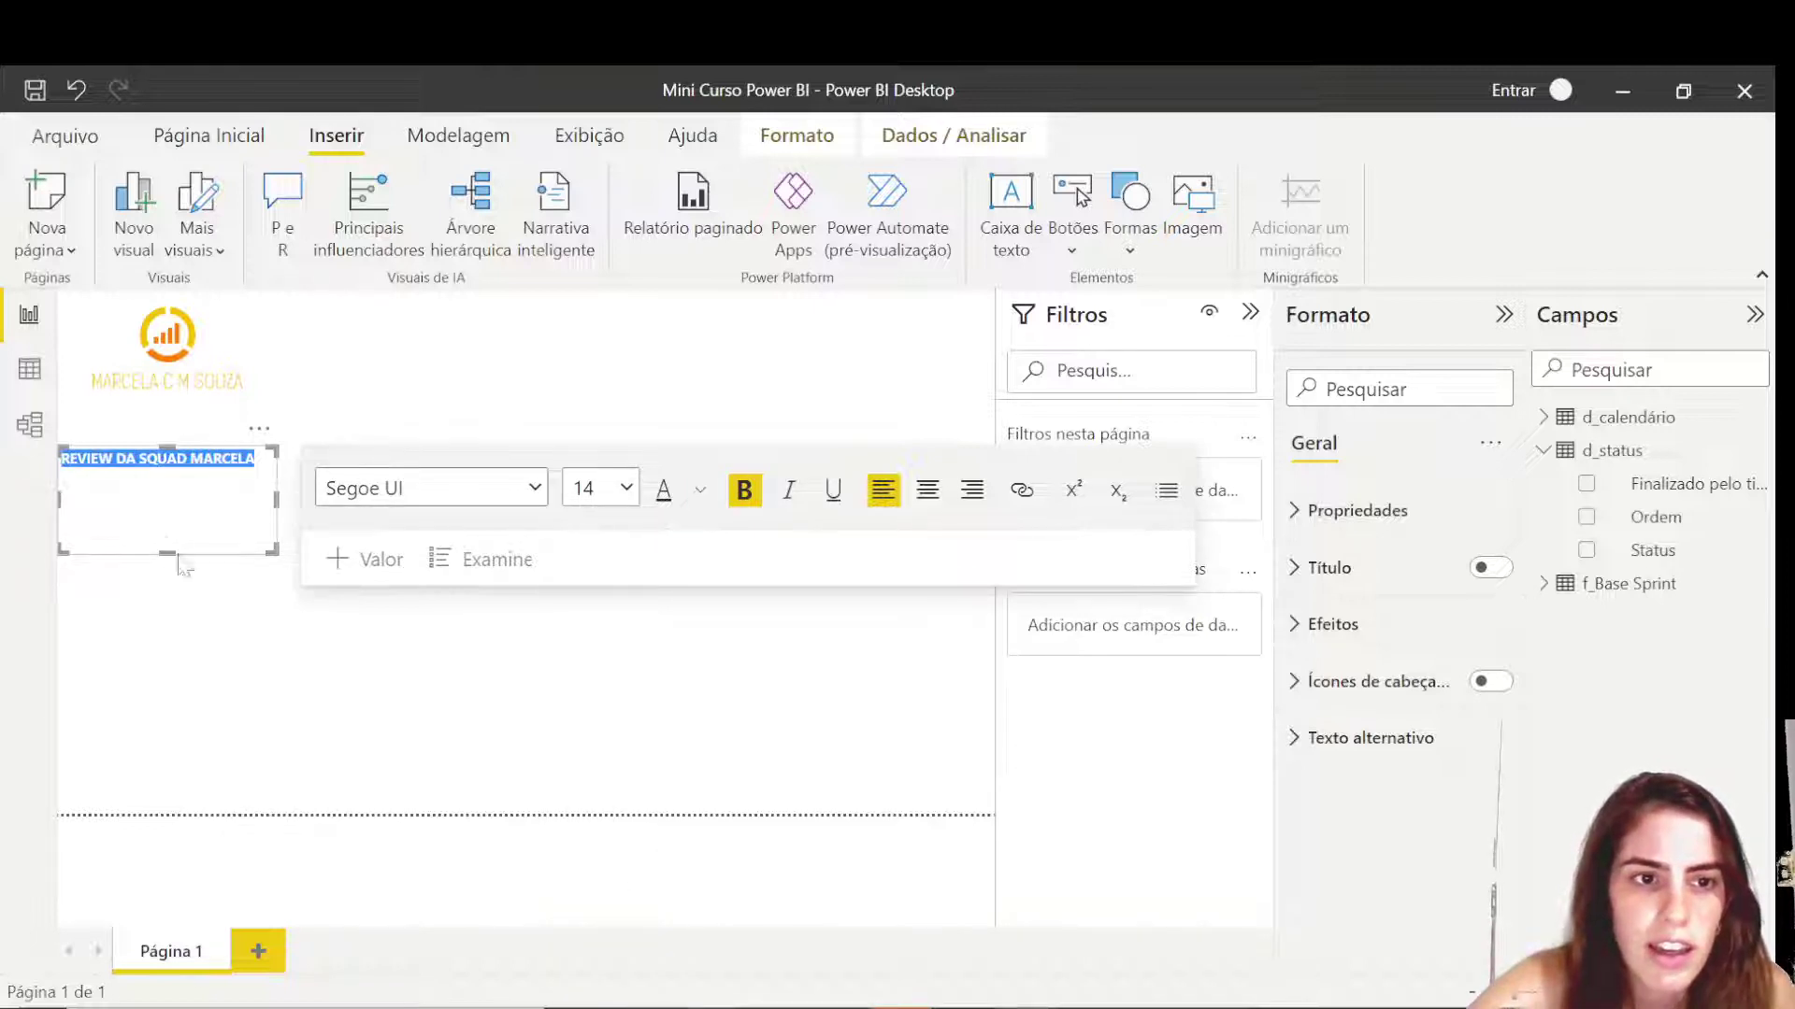
# - Set the title text to size 36 and resize its text box so the title fits on one line
pyautogui.moveTo(168, 555); pyautogui.dragTo(193, 475)
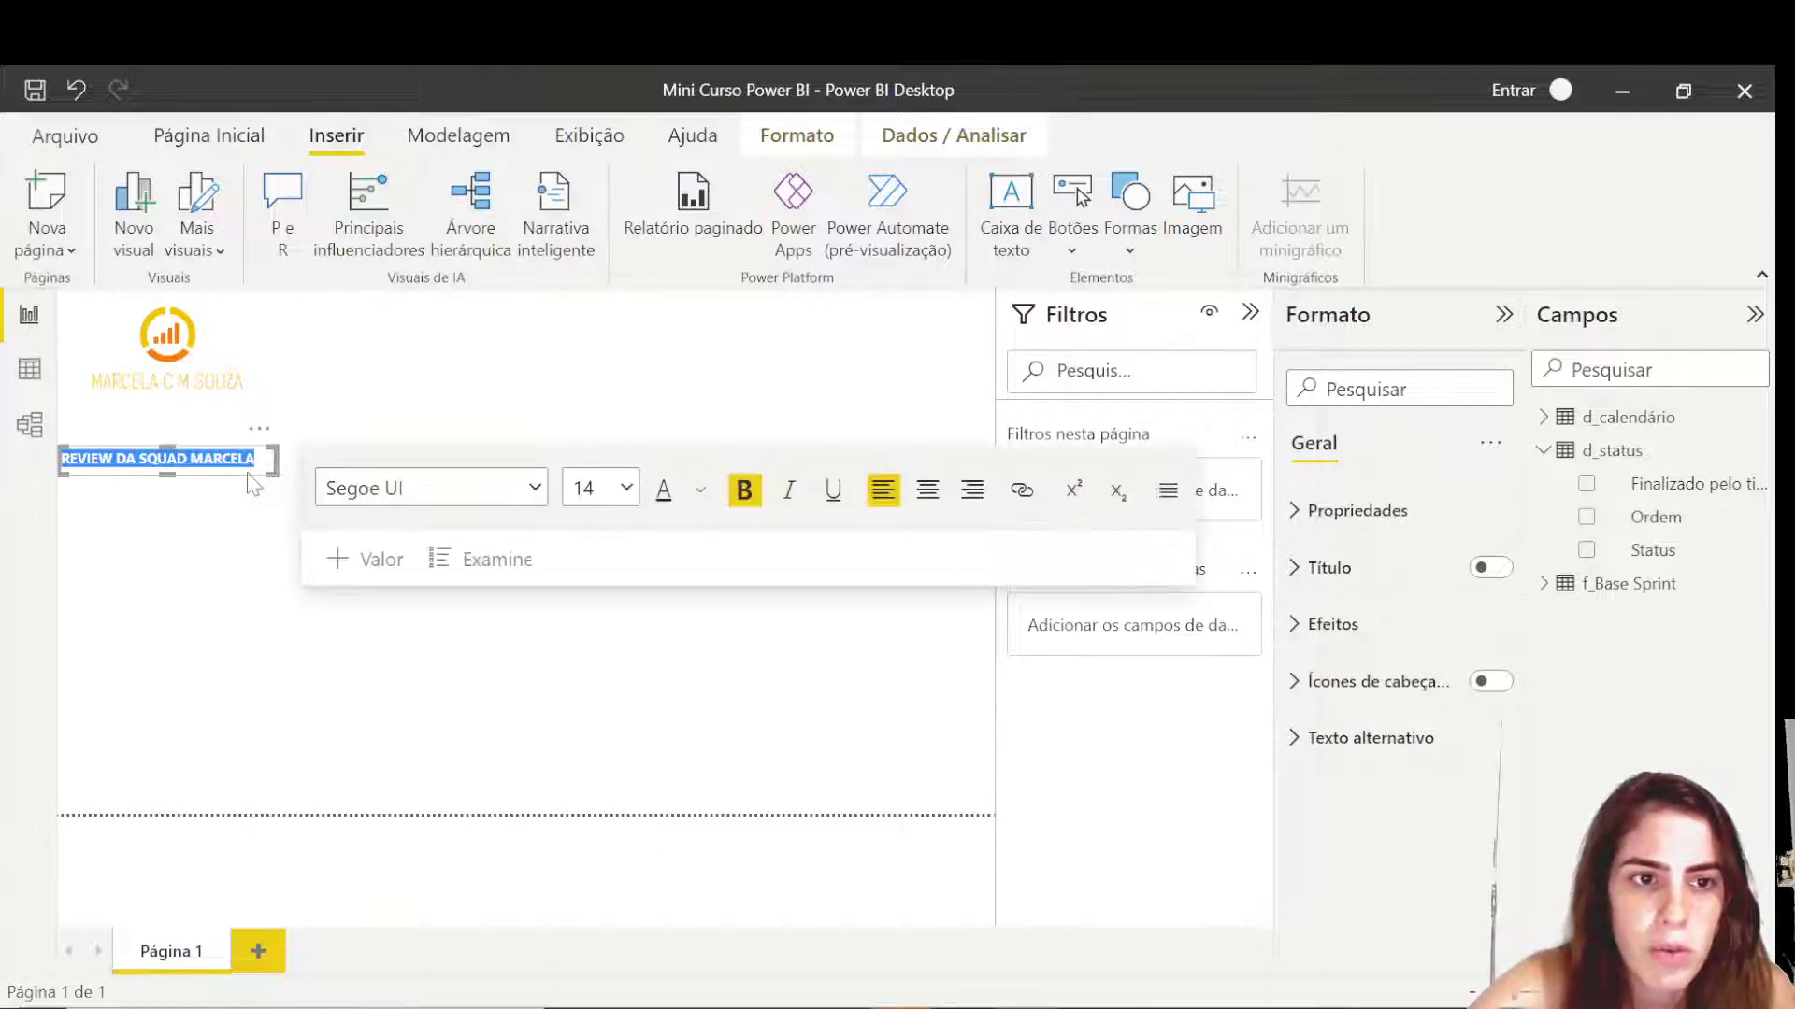
pyautogui.click(253, 483)
pyautogui.click(271, 472)
pyautogui.moveTo(276, 475); pyautogui.dragTo(61, 458)
pyautogui.click(252, 458)
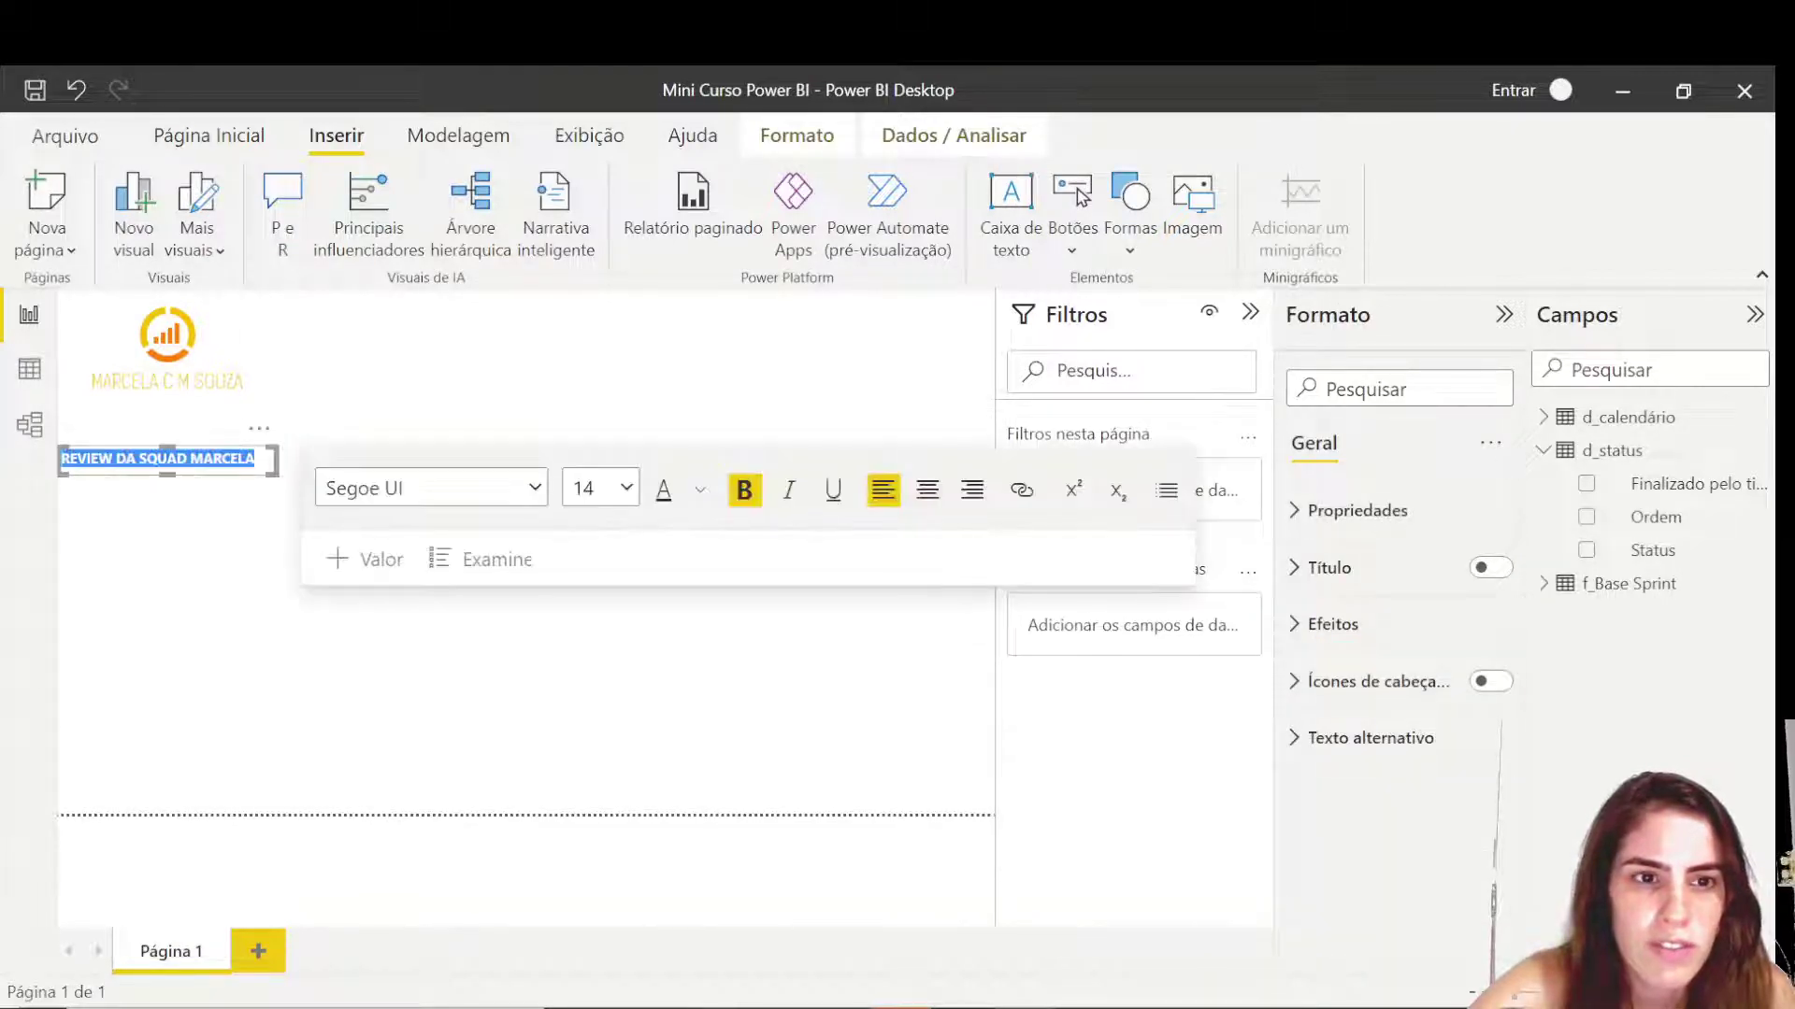
pyautogui.click(591, 494)
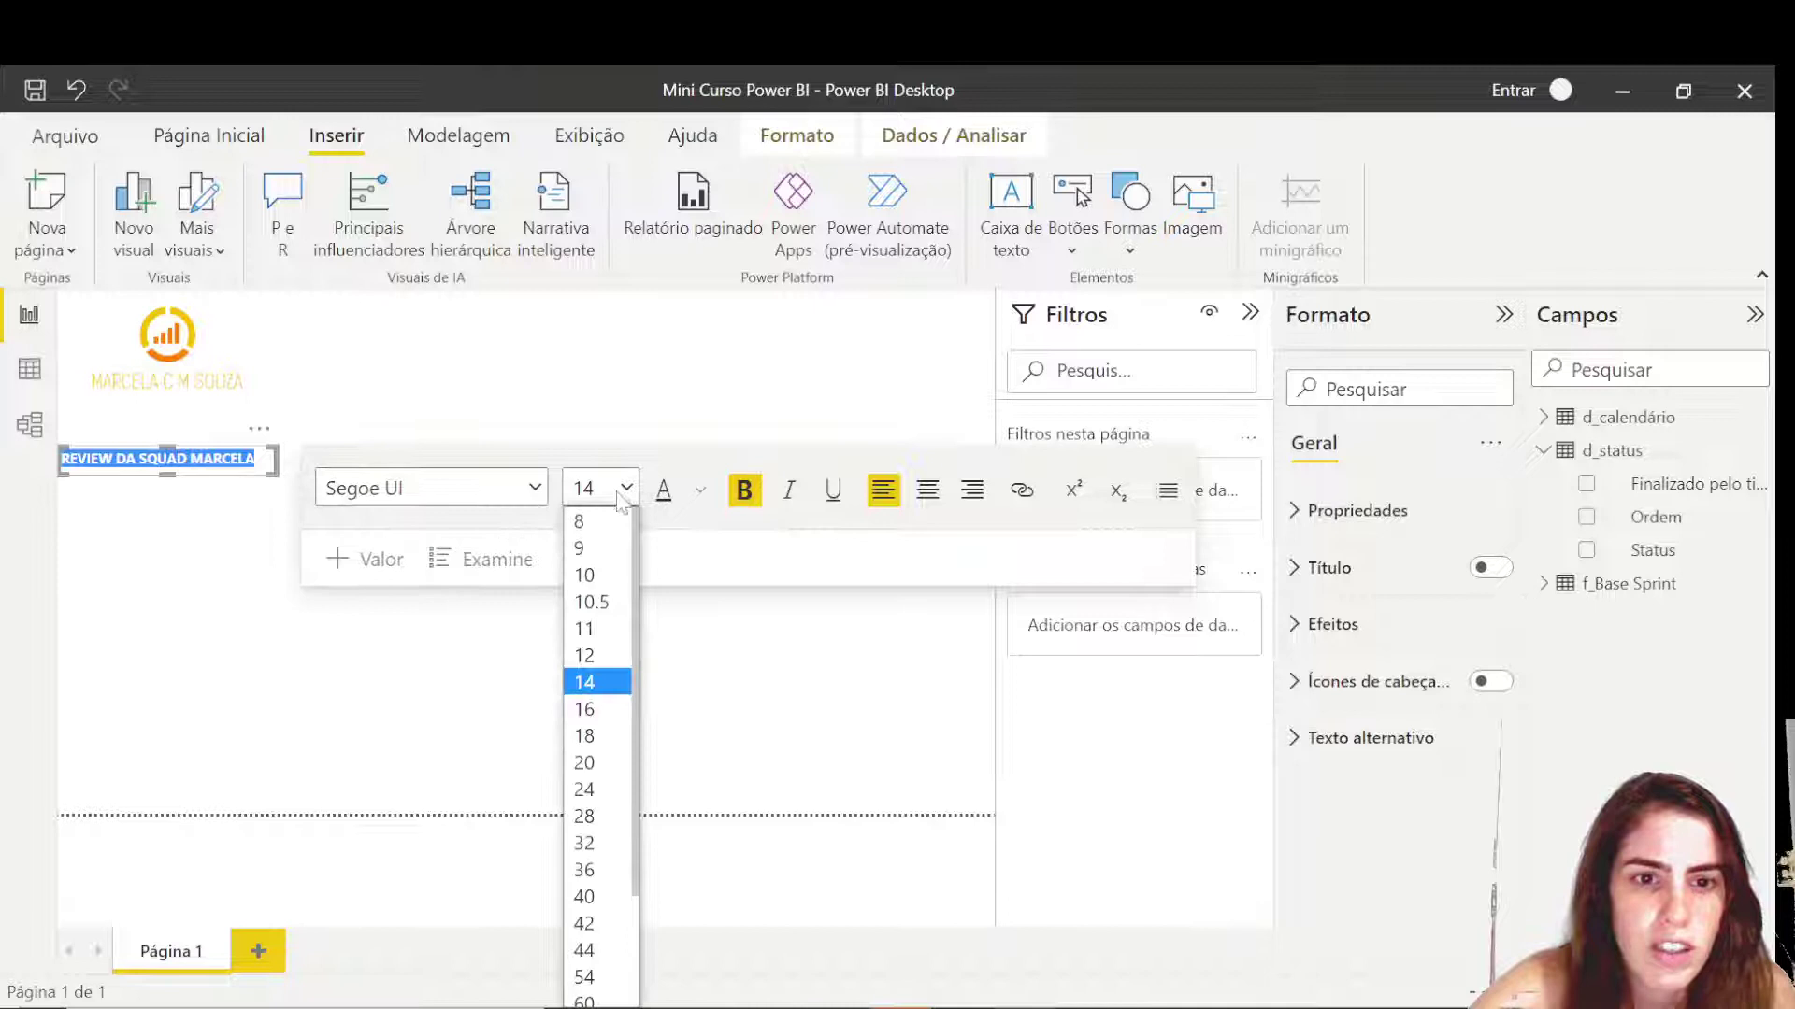
pyautogui.click(593, 845)
pyautogui.moveTo(276, 476); pyautogui.dragTo(601, 528)
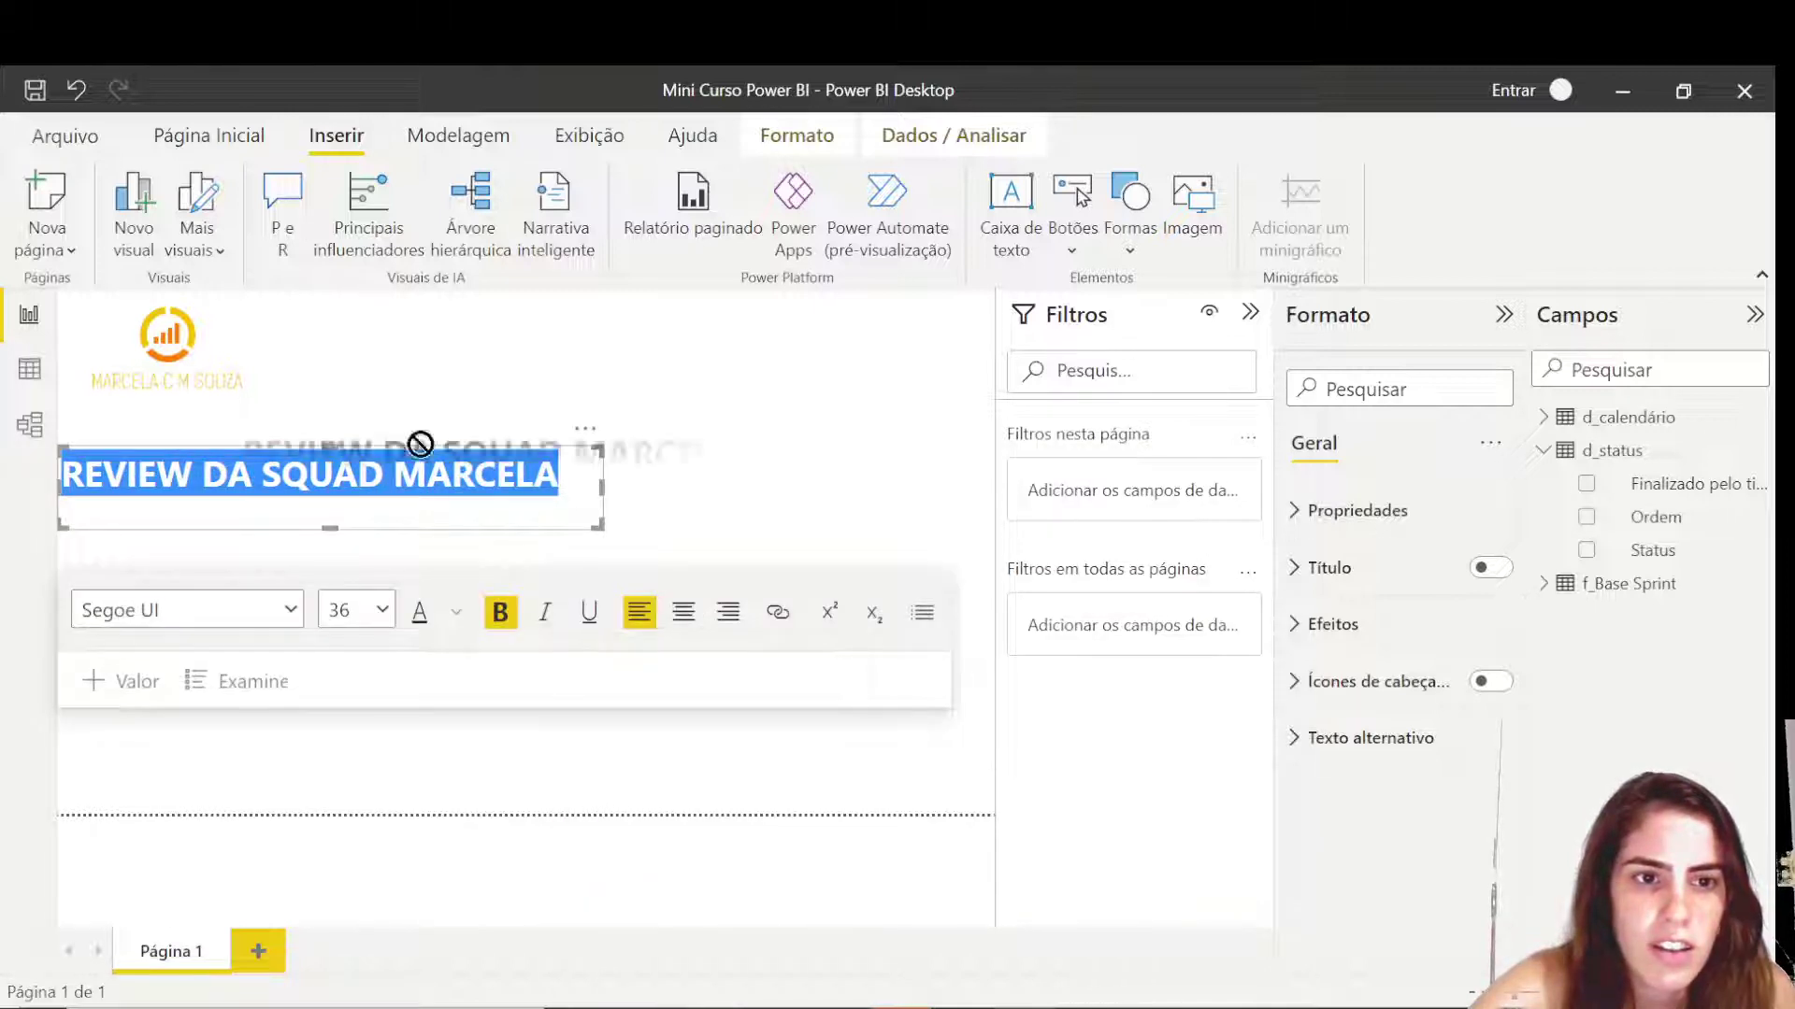
# - Colour the title text orange-red and place its narrowed text box beside the logo, wrapping onto two lines
pyautogui.click(456, 612)
pyautogui.click(640, 172)
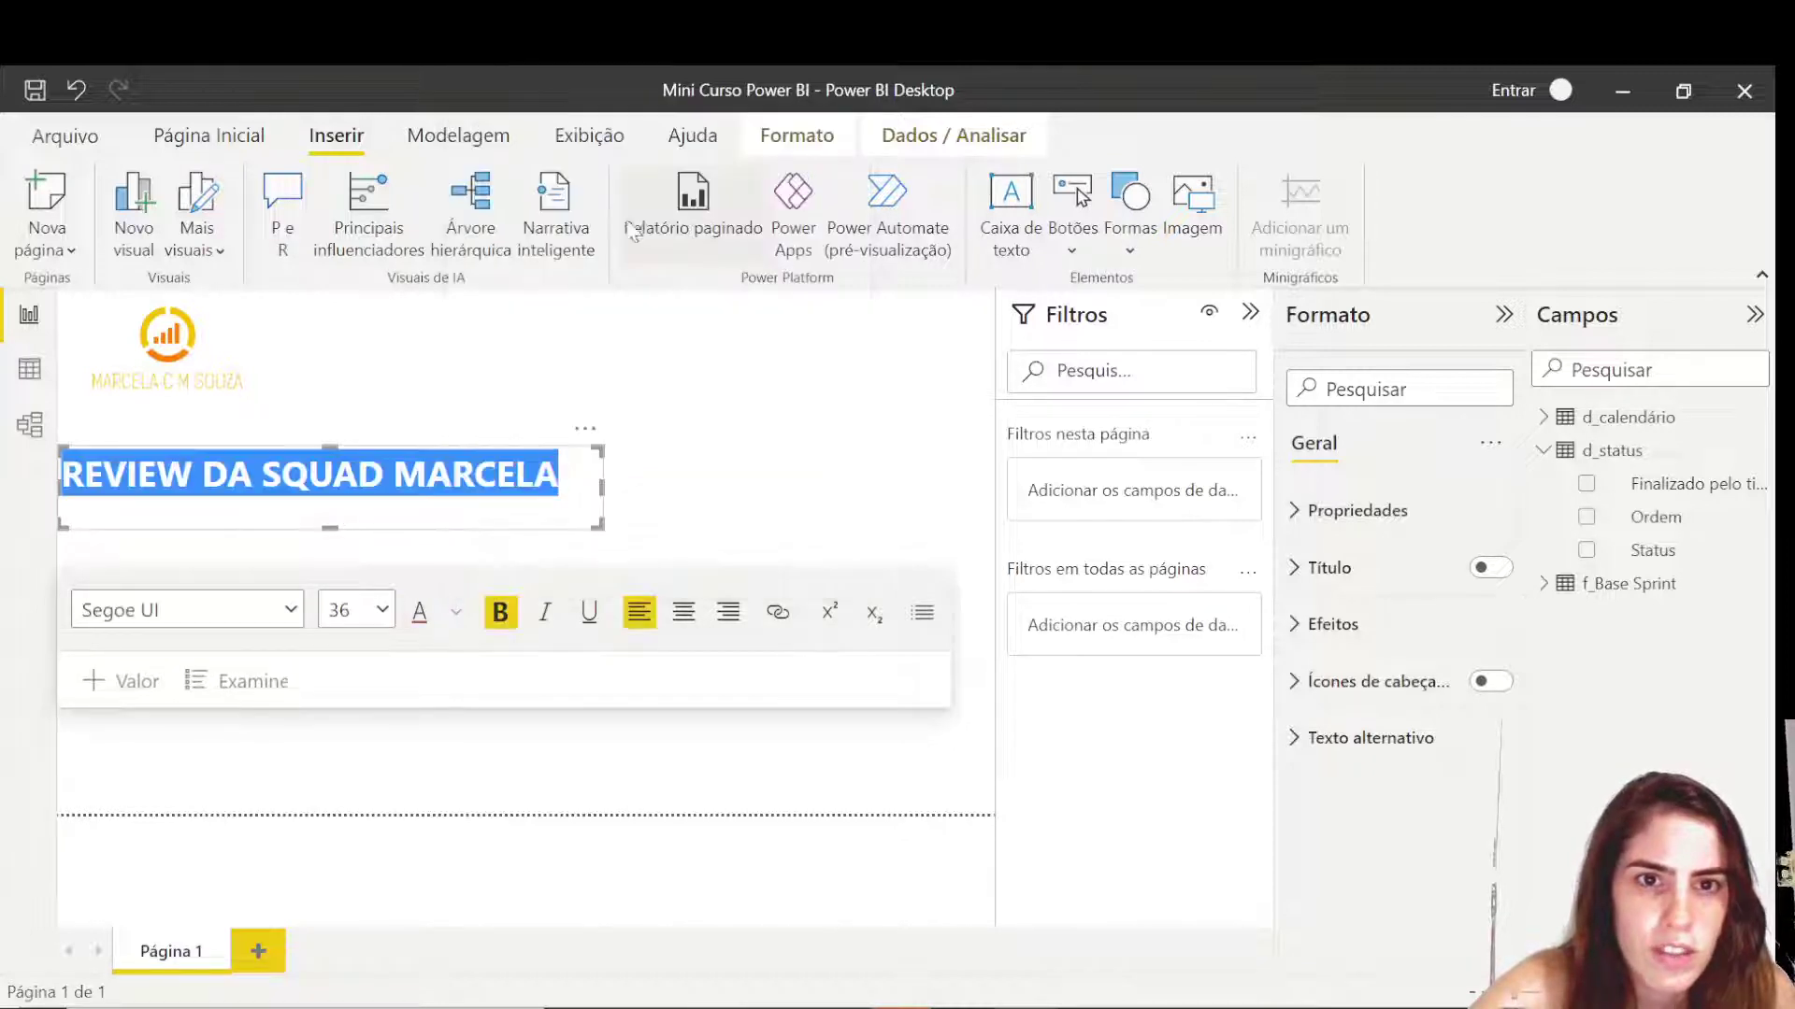
pyautogui.click(651, 485)
pyautogui.click(452, 509)
pyautogui.moveTo(453, 508); pyautogui.dragTo(613, 439)
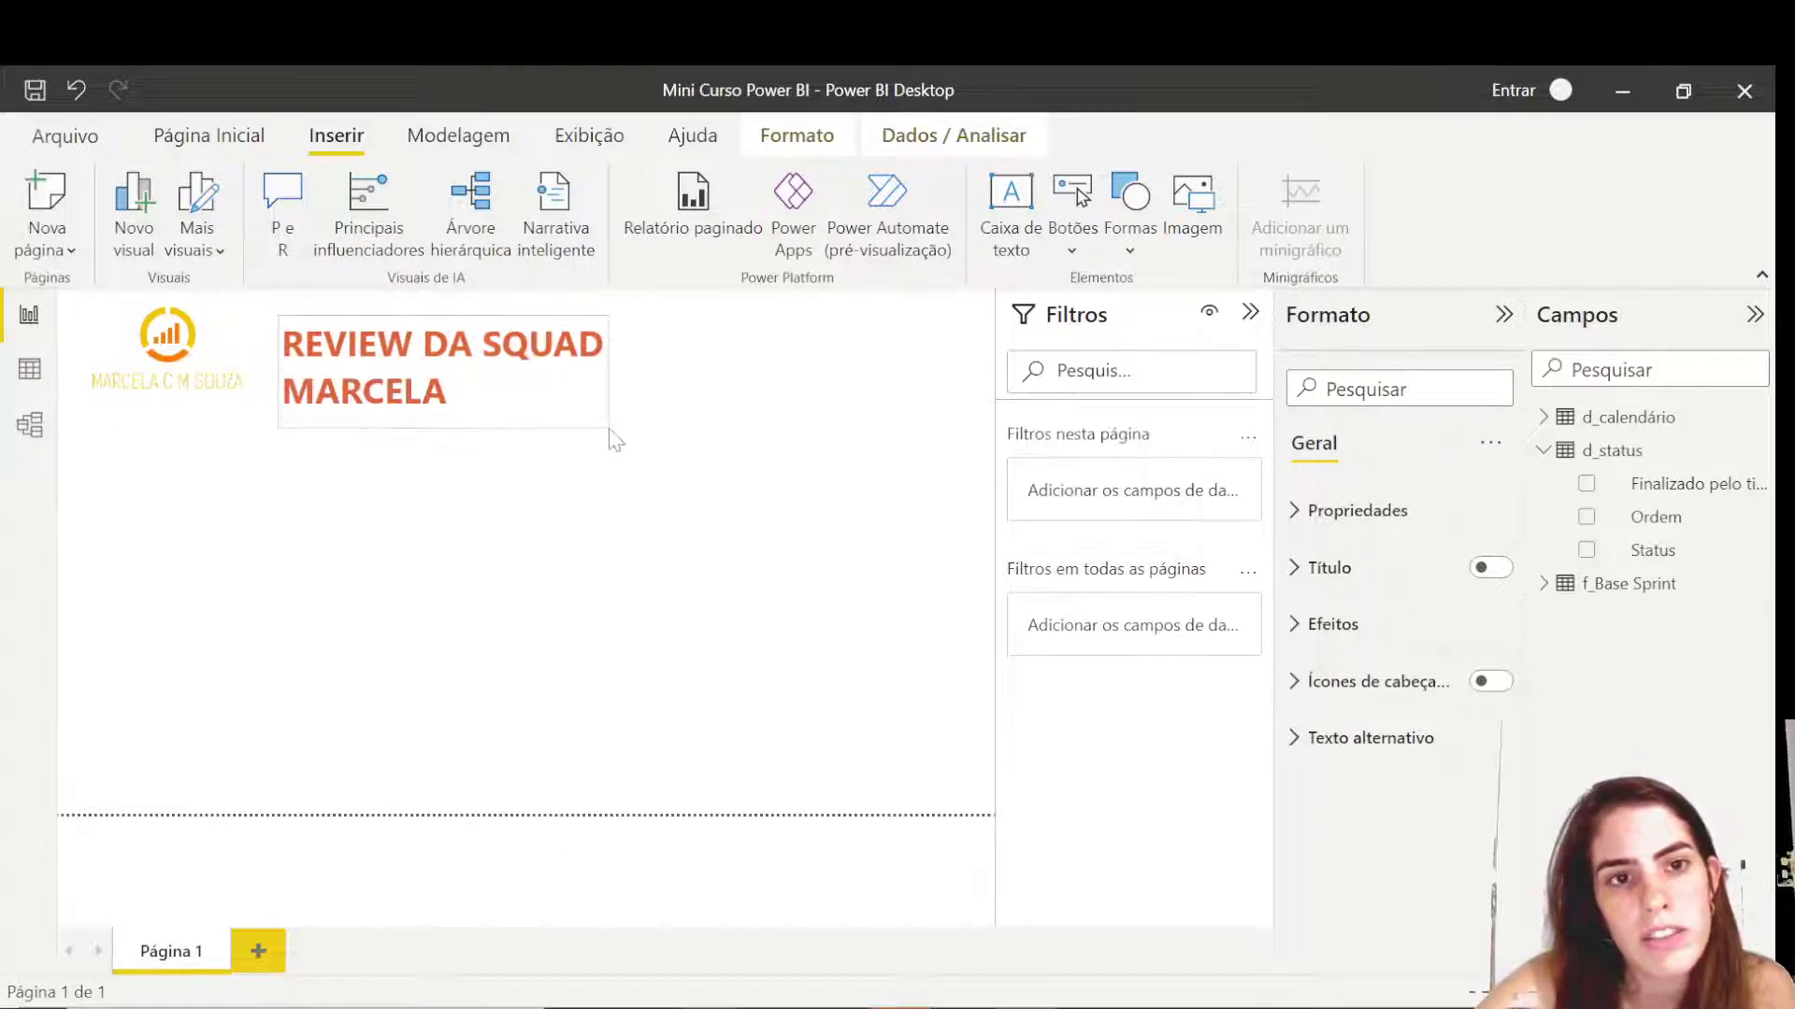
# - Centre the title text and move its text box up near the page's top edge, level with the logo
pyautogui.click(559, 421)
pyautogui.click(902, 510)
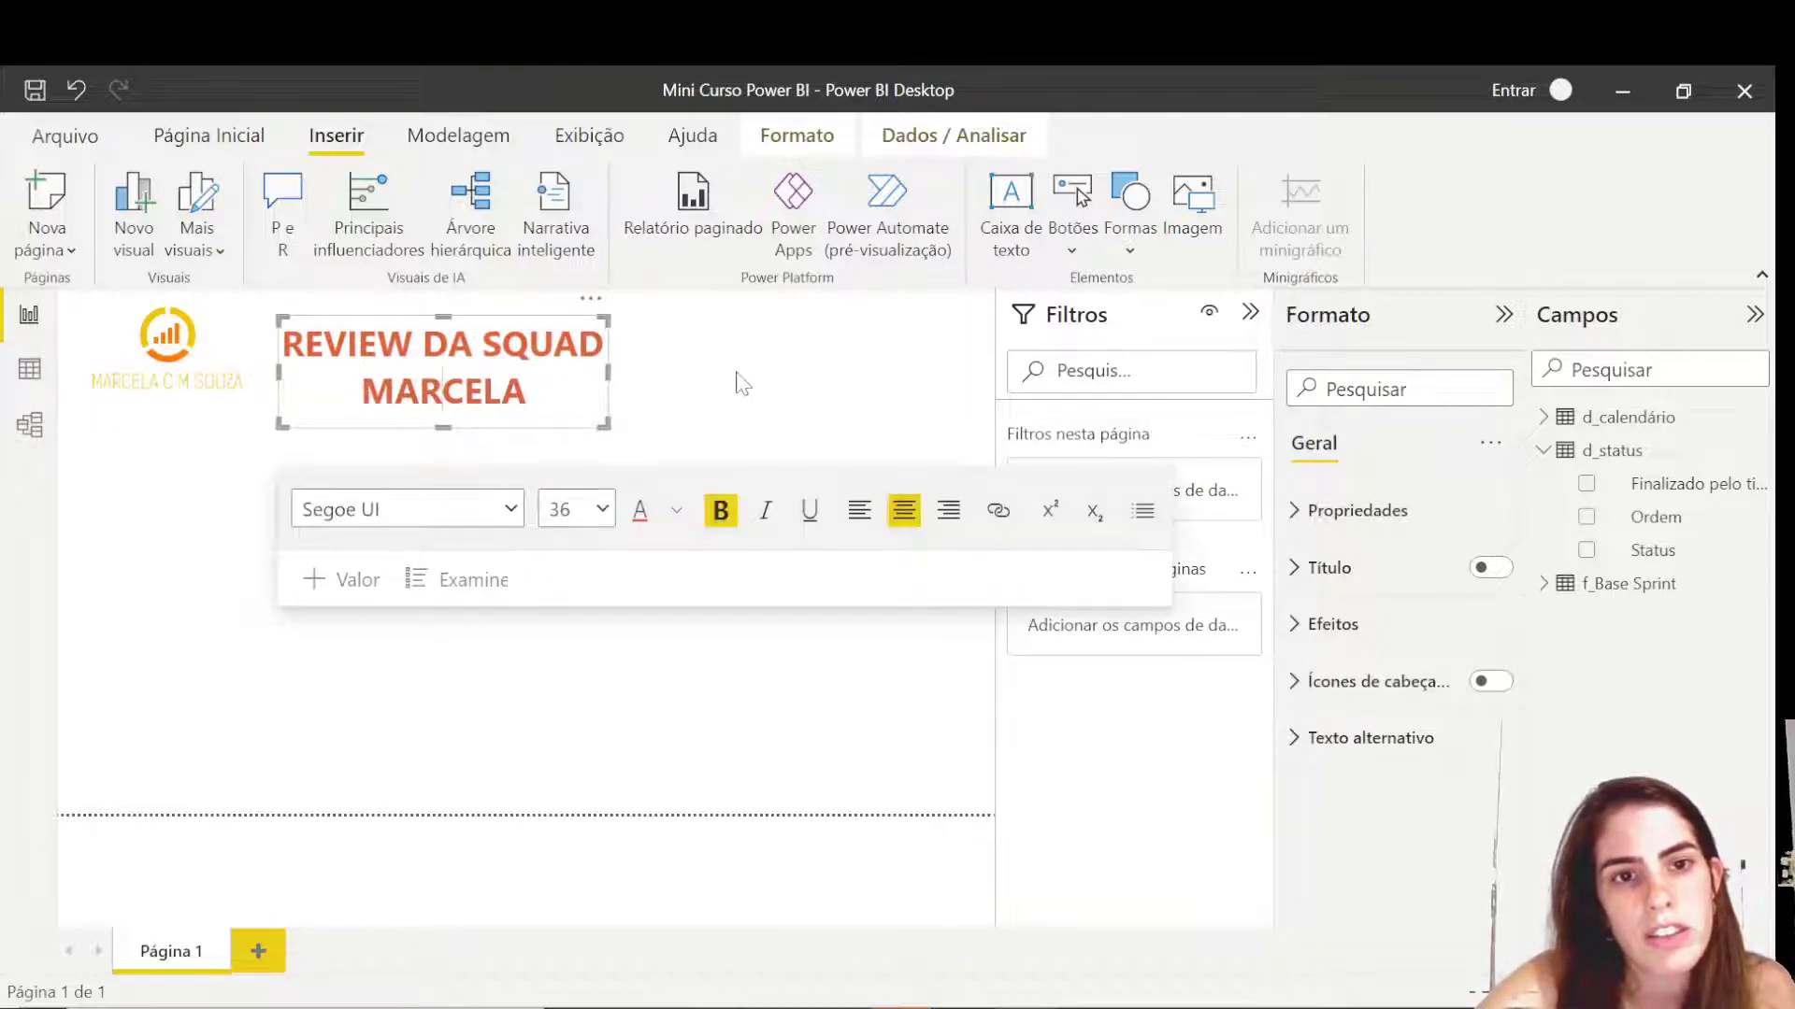
pyautogui.click(793, 396)
pyautogui.click(527, 391)
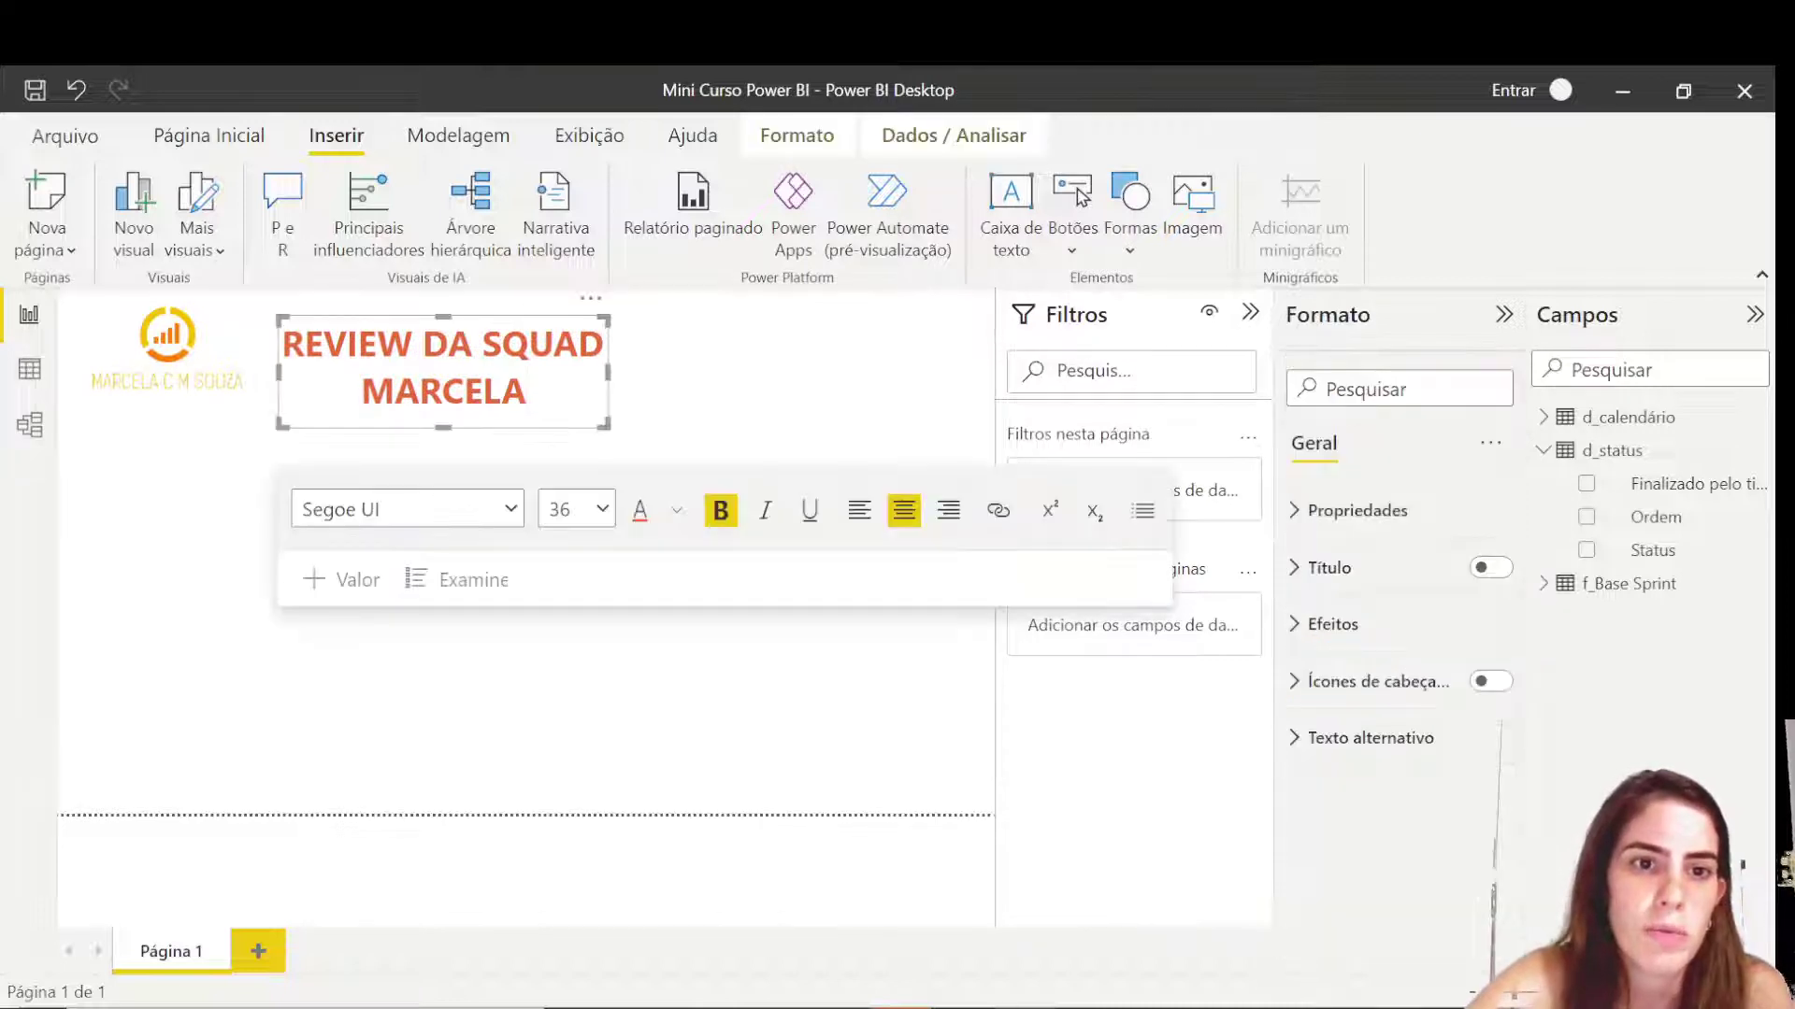
pyautogui.moveTo(554, 430); pyautogui.dragTo(554, 404)
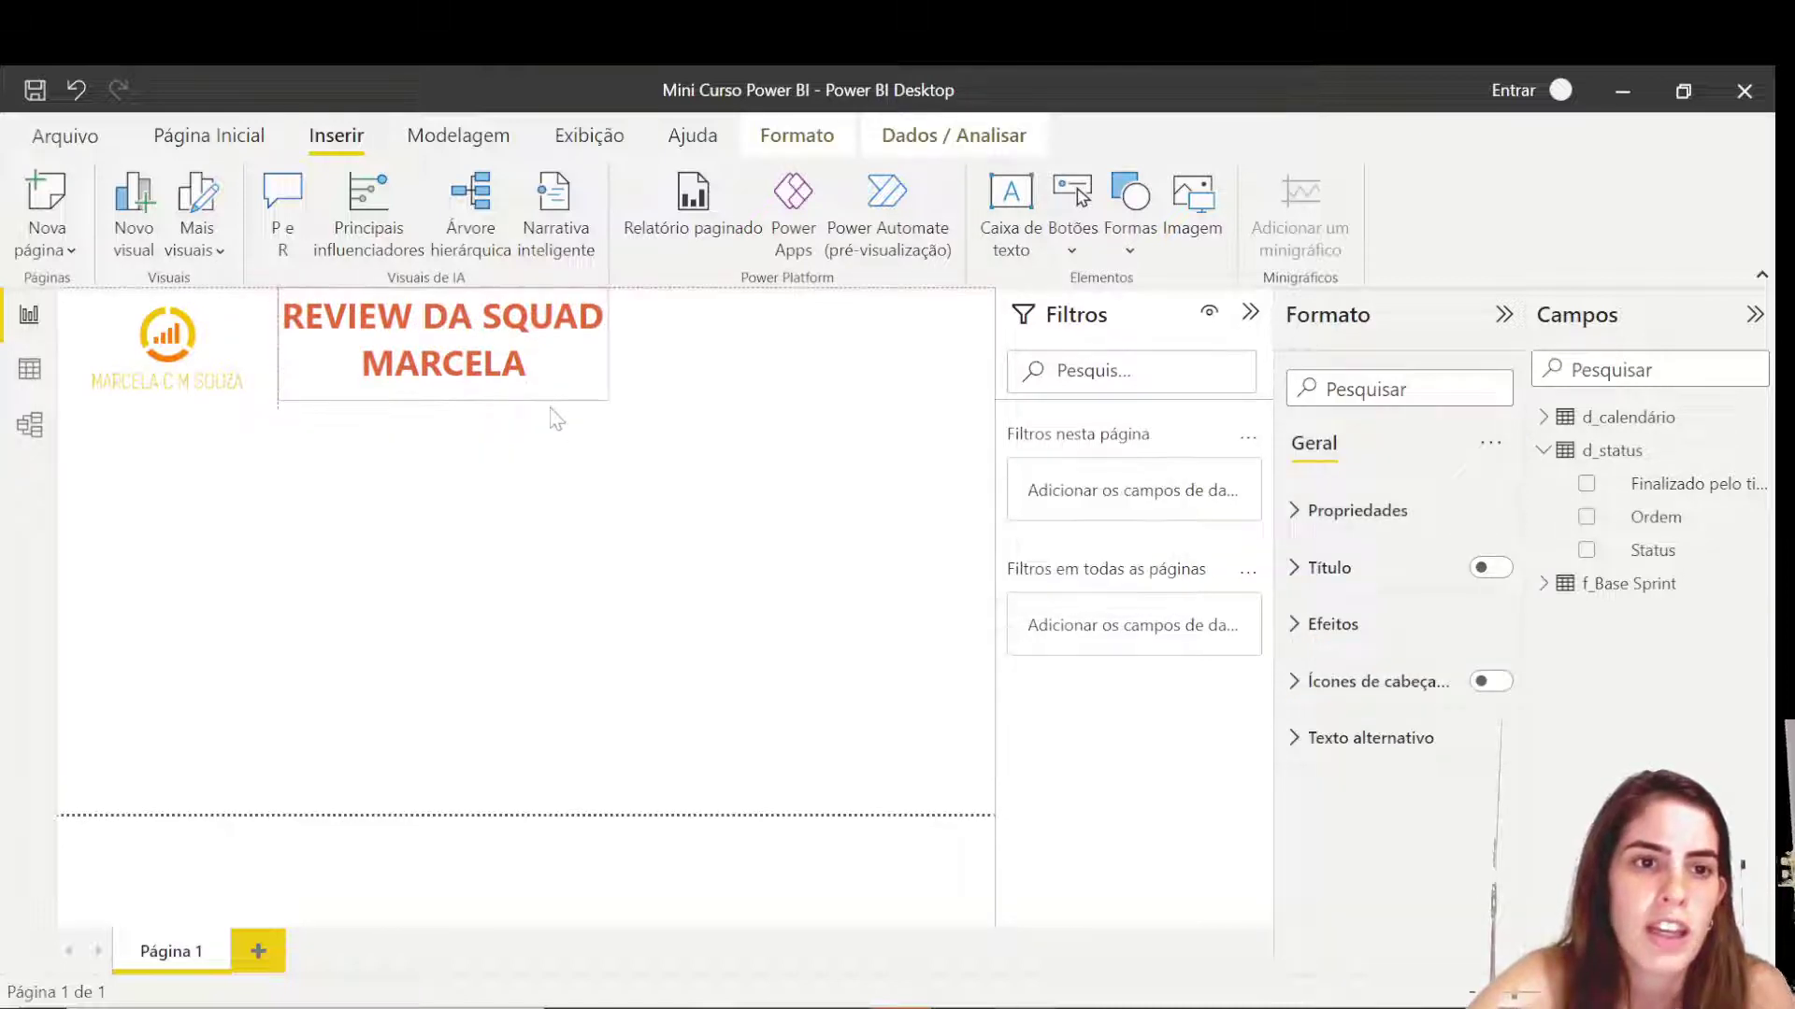
pyautogui.click(209, 136)
pyautogui.click(220, 505)
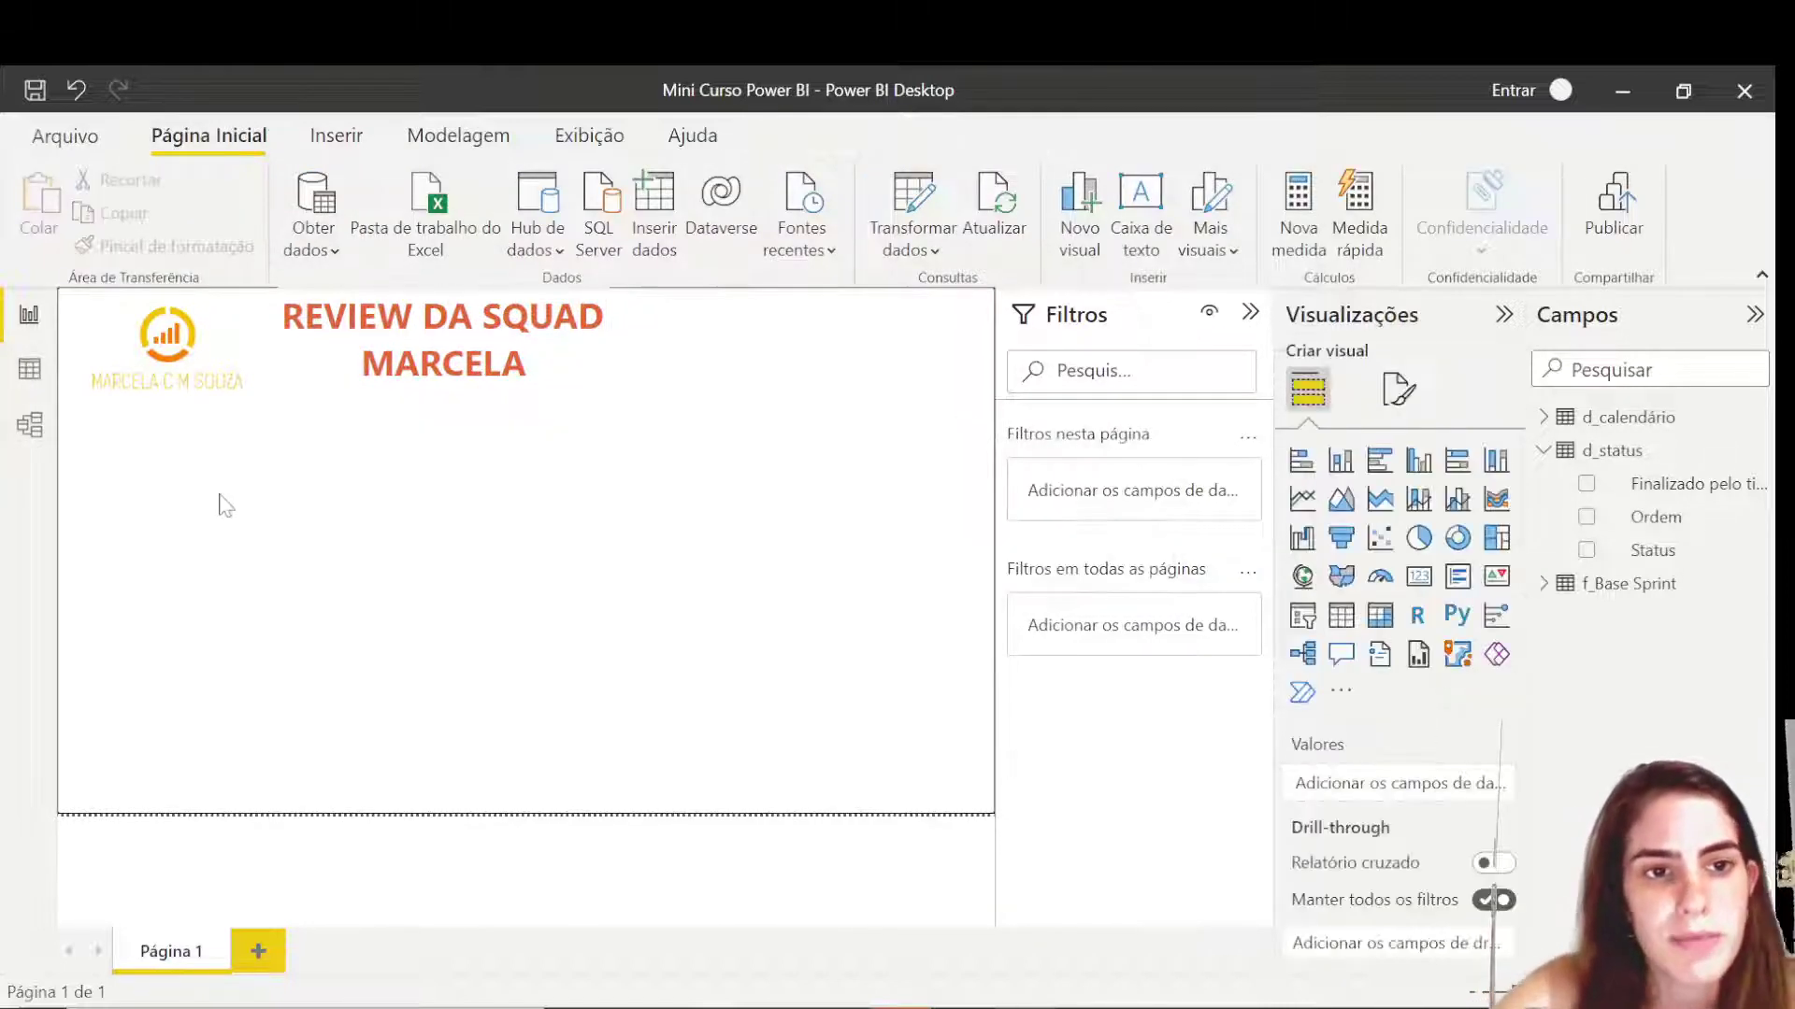
pyautogui.click(349, 405)
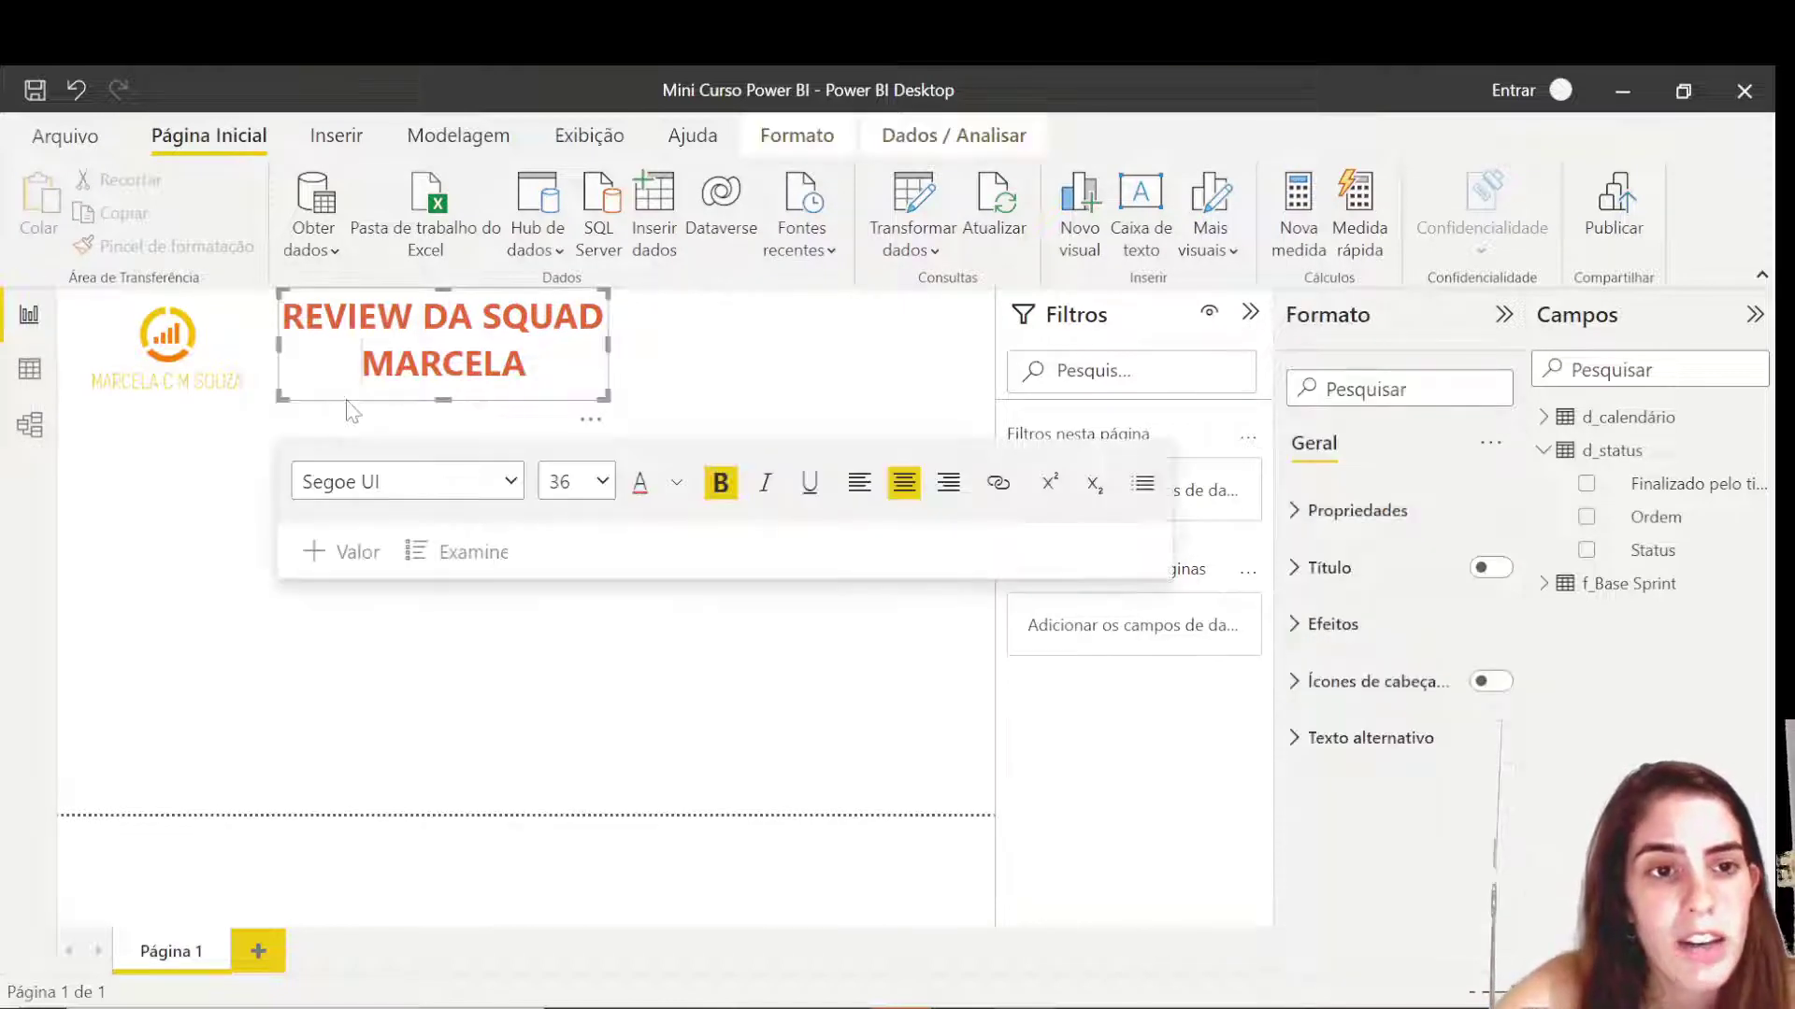
pyautogui.click(192, 497)
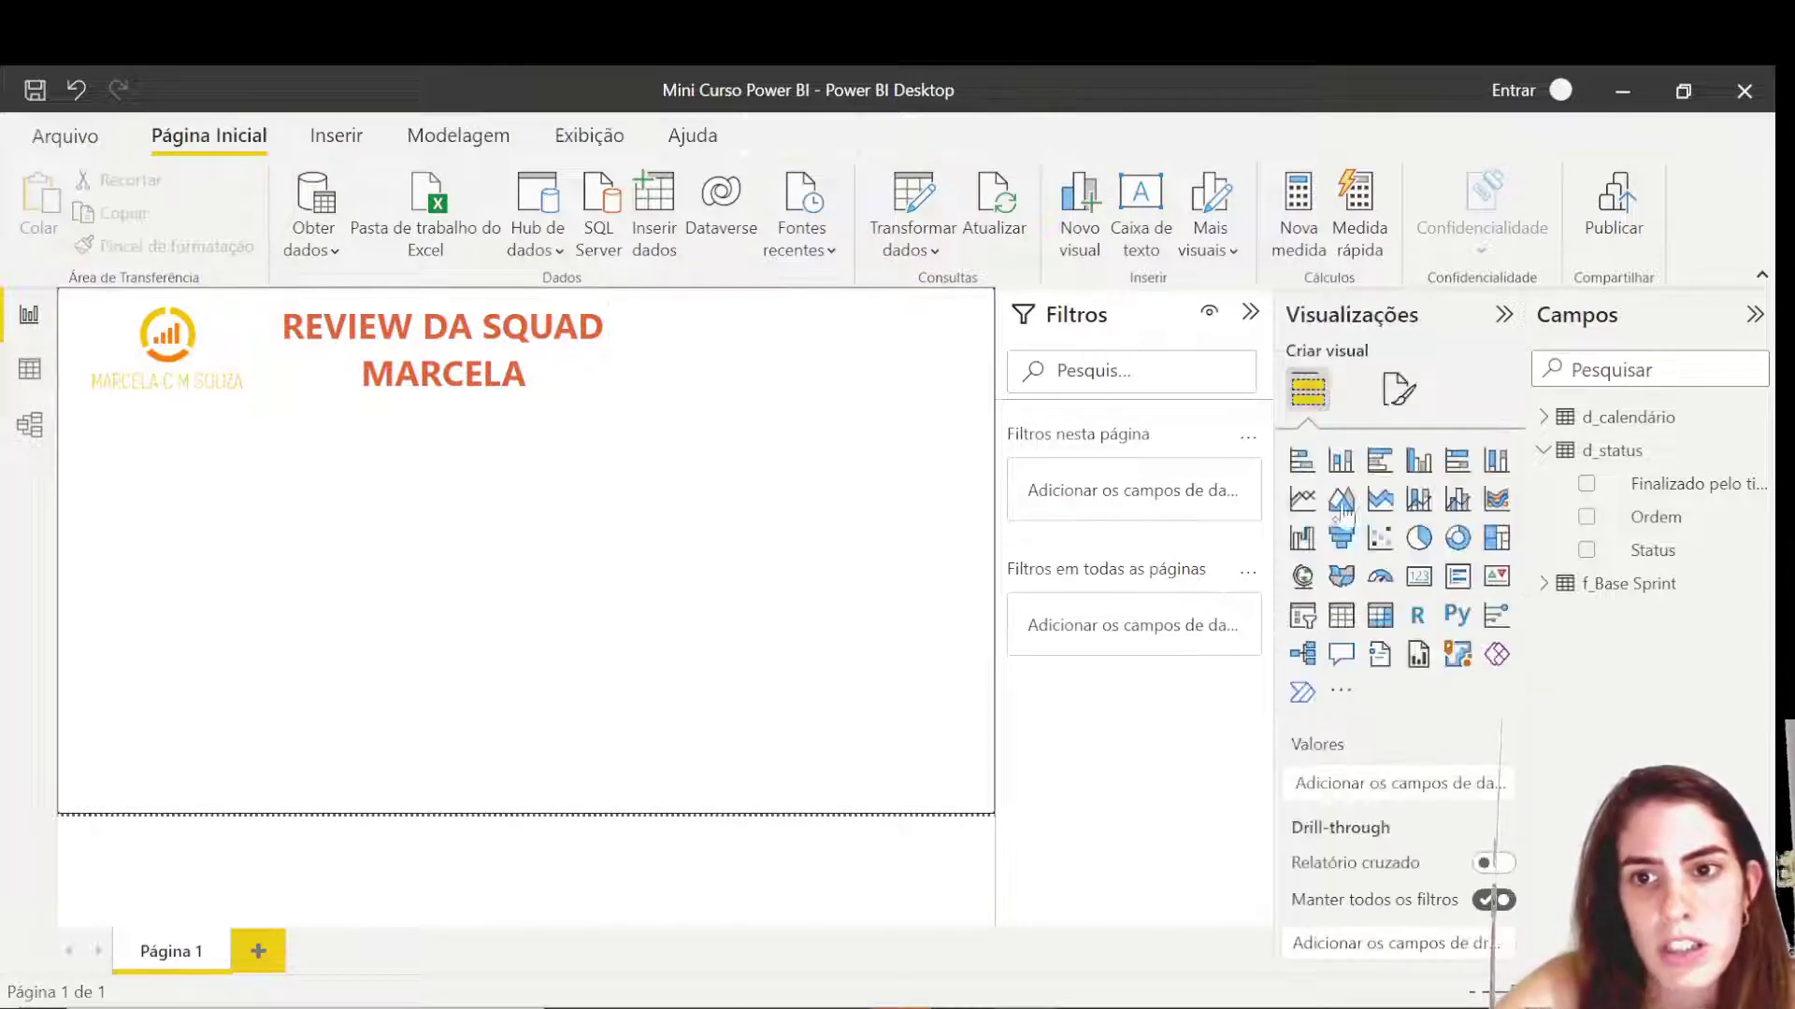
# - Insert a donut chart below the logo and expand the f_Base Sprint table to show its fields
pyautogui.click(1455, 550)
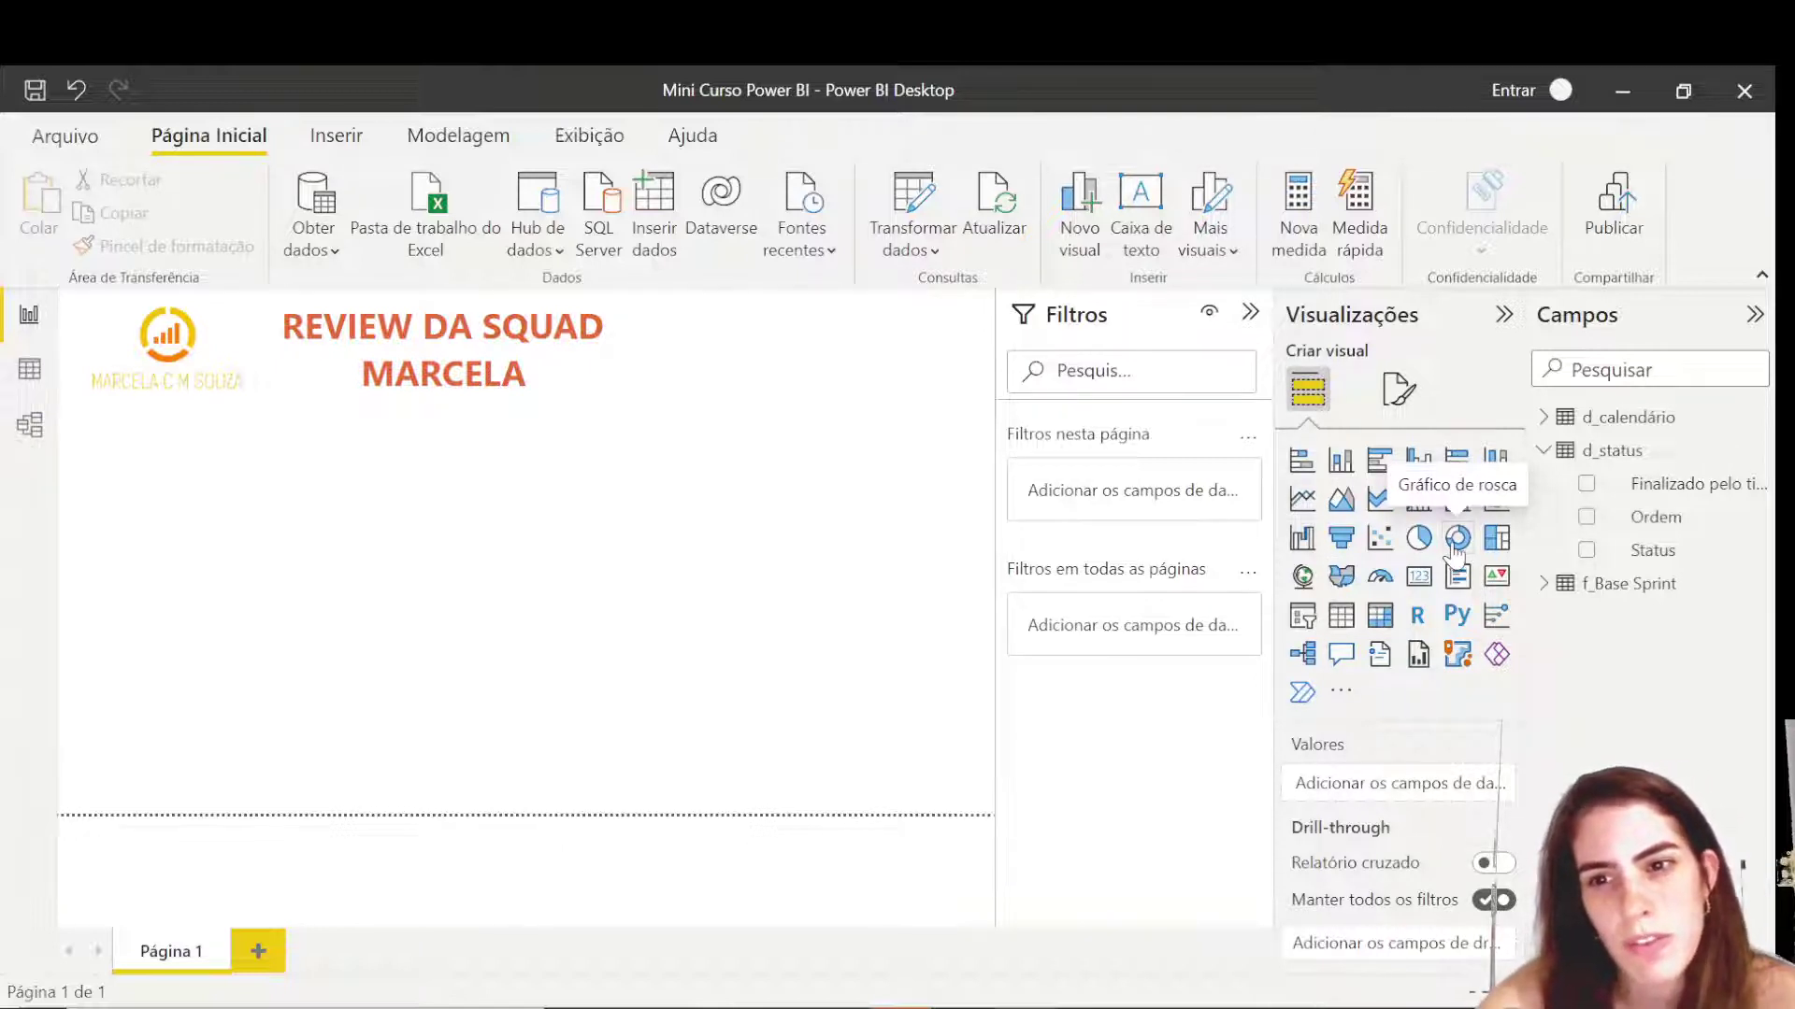
pyautogui.moveTo(277, 461); pyautogui.dragTo(277, 422)
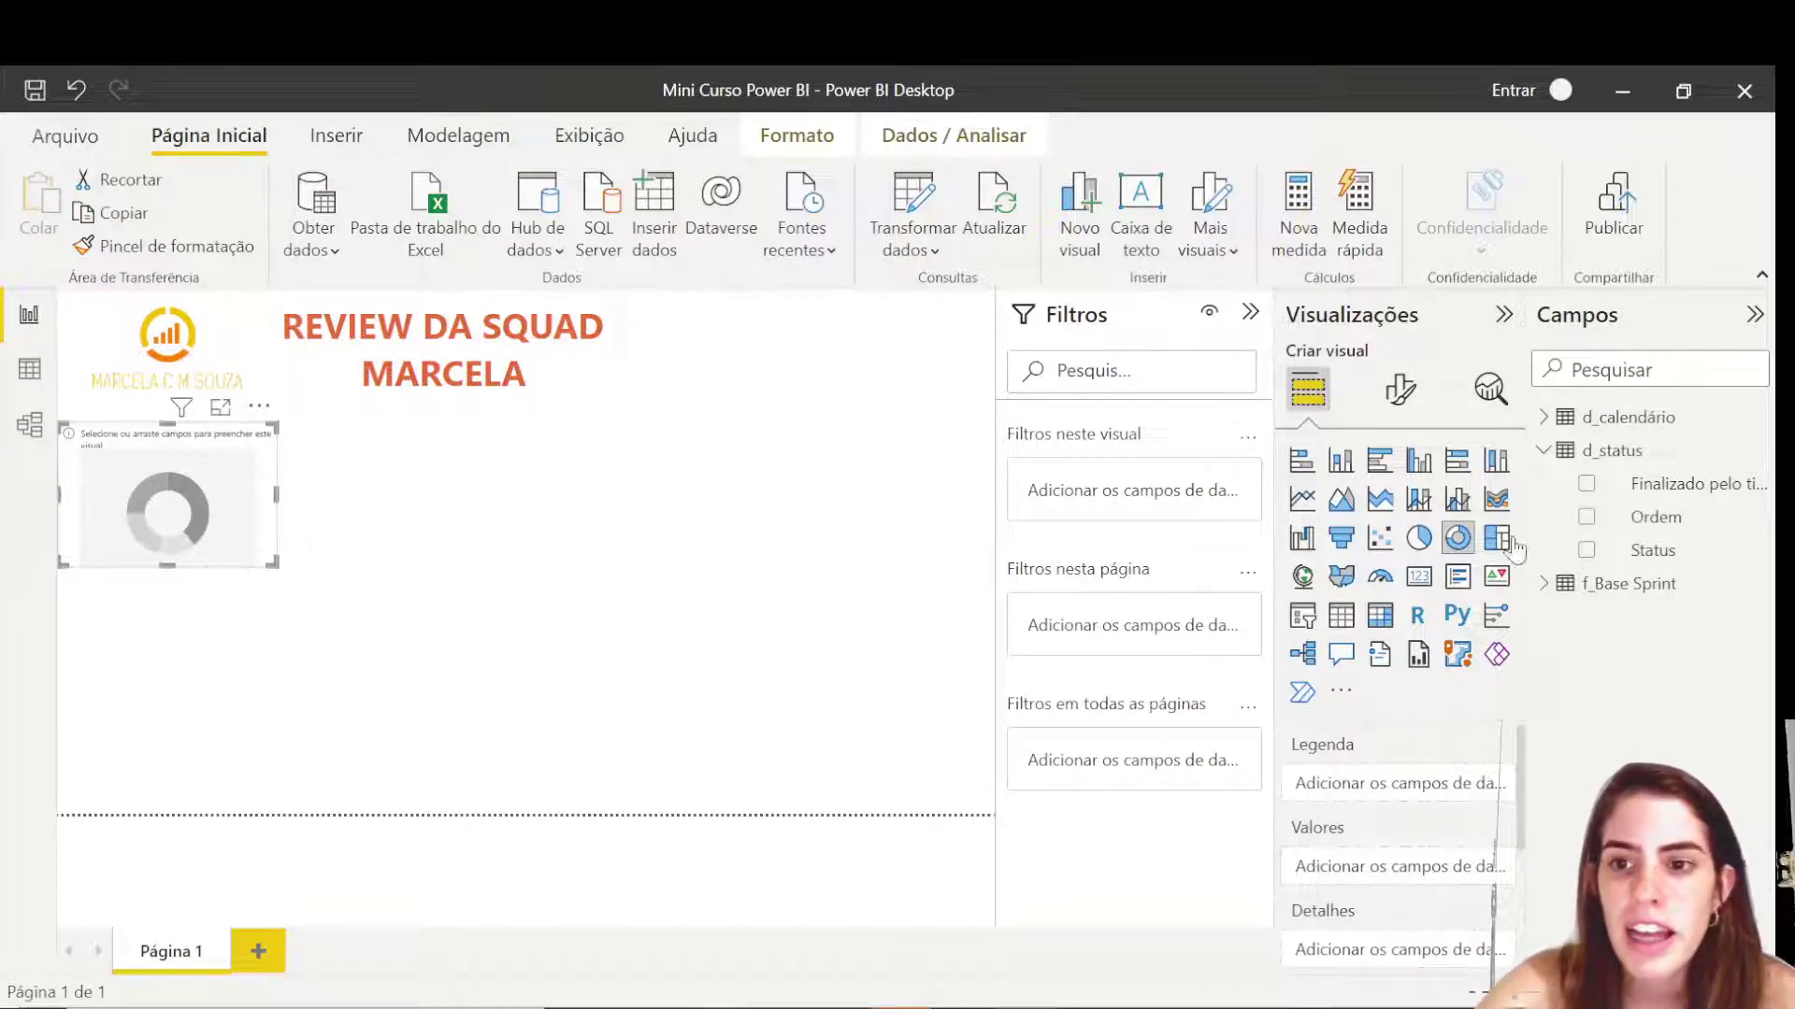
pyautogui.click(1544, 583)
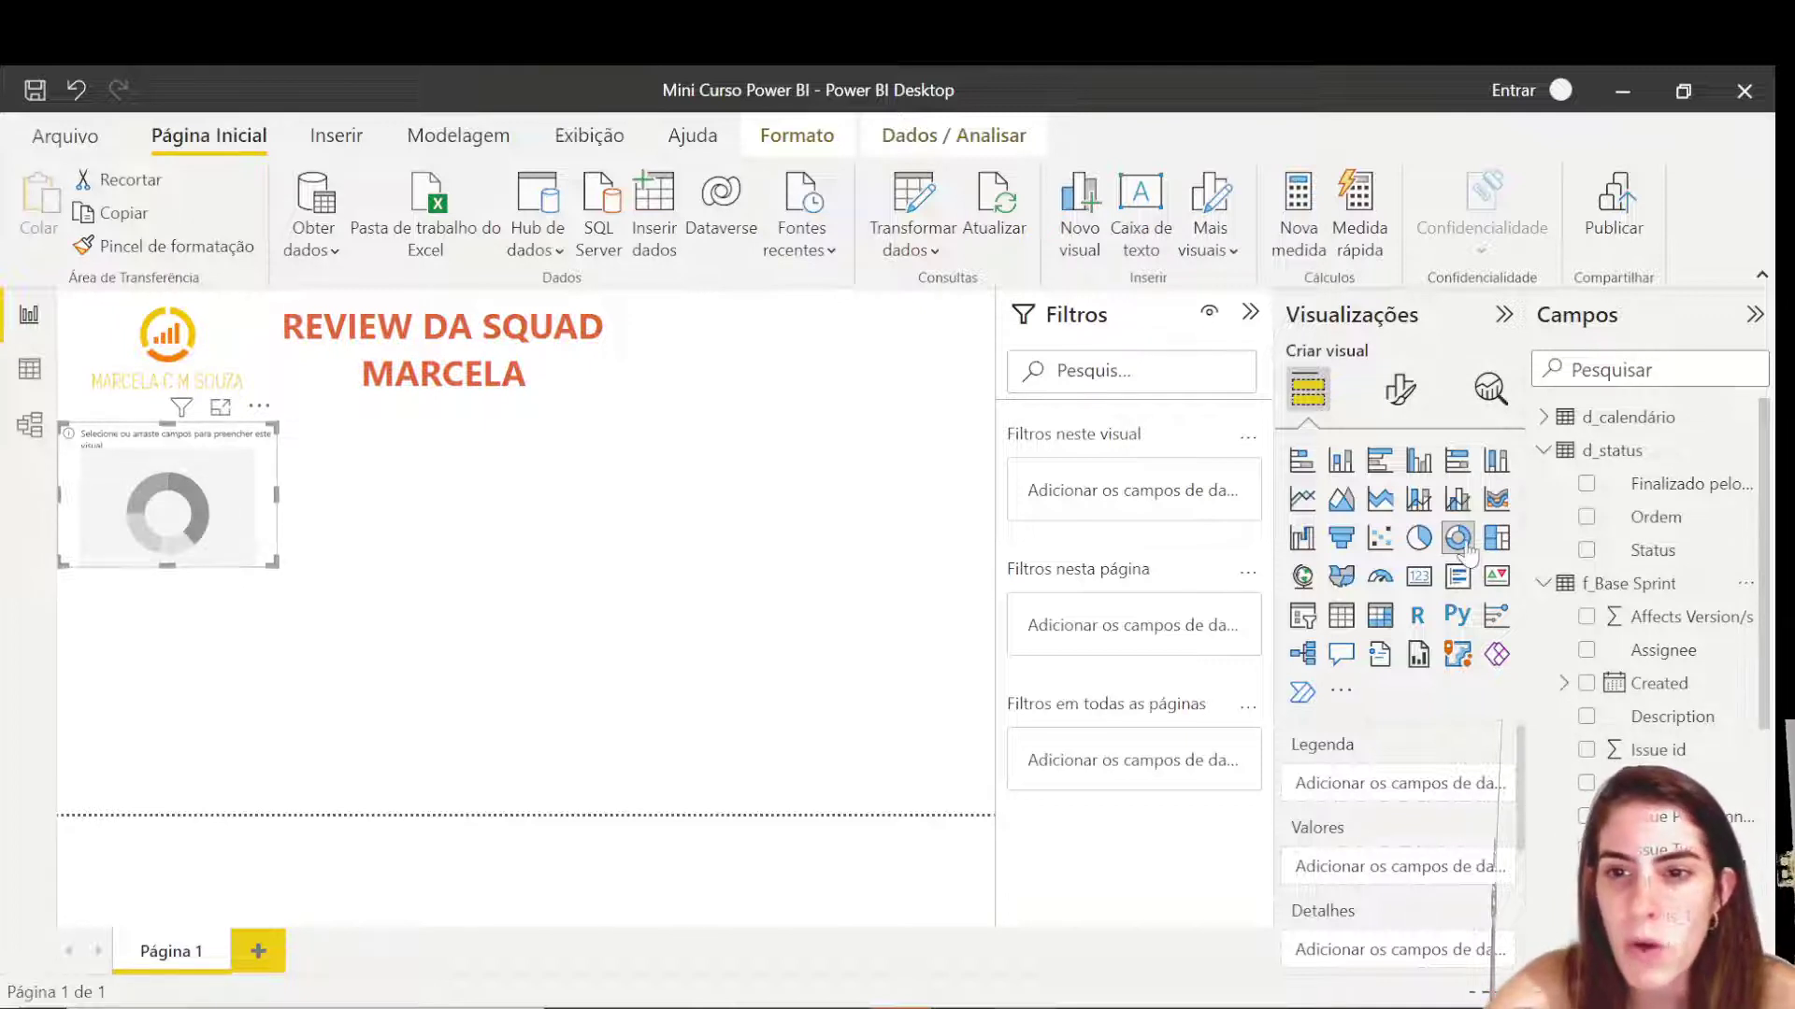
pyautogui.moveTo(225, 504)
pyautogui.mouseDown()
pyautogui.moveTo(387, 542)
pyautogui.moveTo(249, 511)
pyautogui.mouseUp()
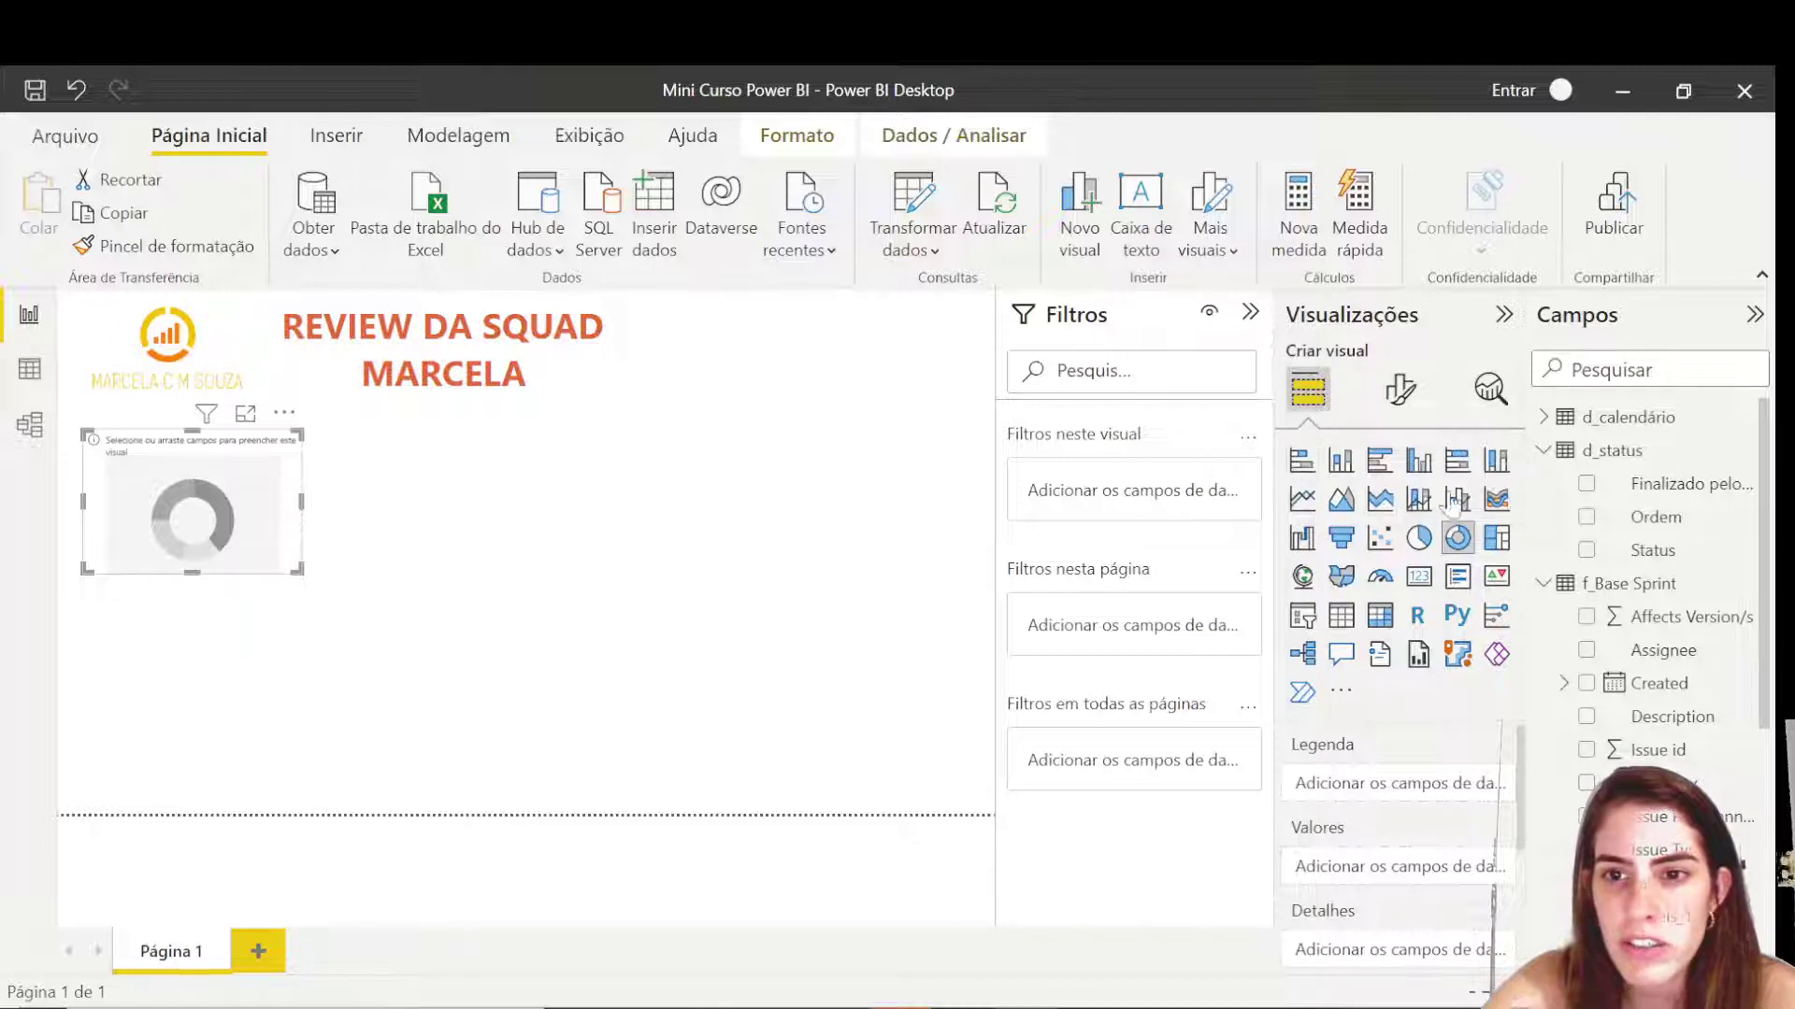
# - Try the visual as 100% stacked bar, stacked bar, line and stacked area charts, and switch back to a donut chart
pyautogui.click(1461, 468)
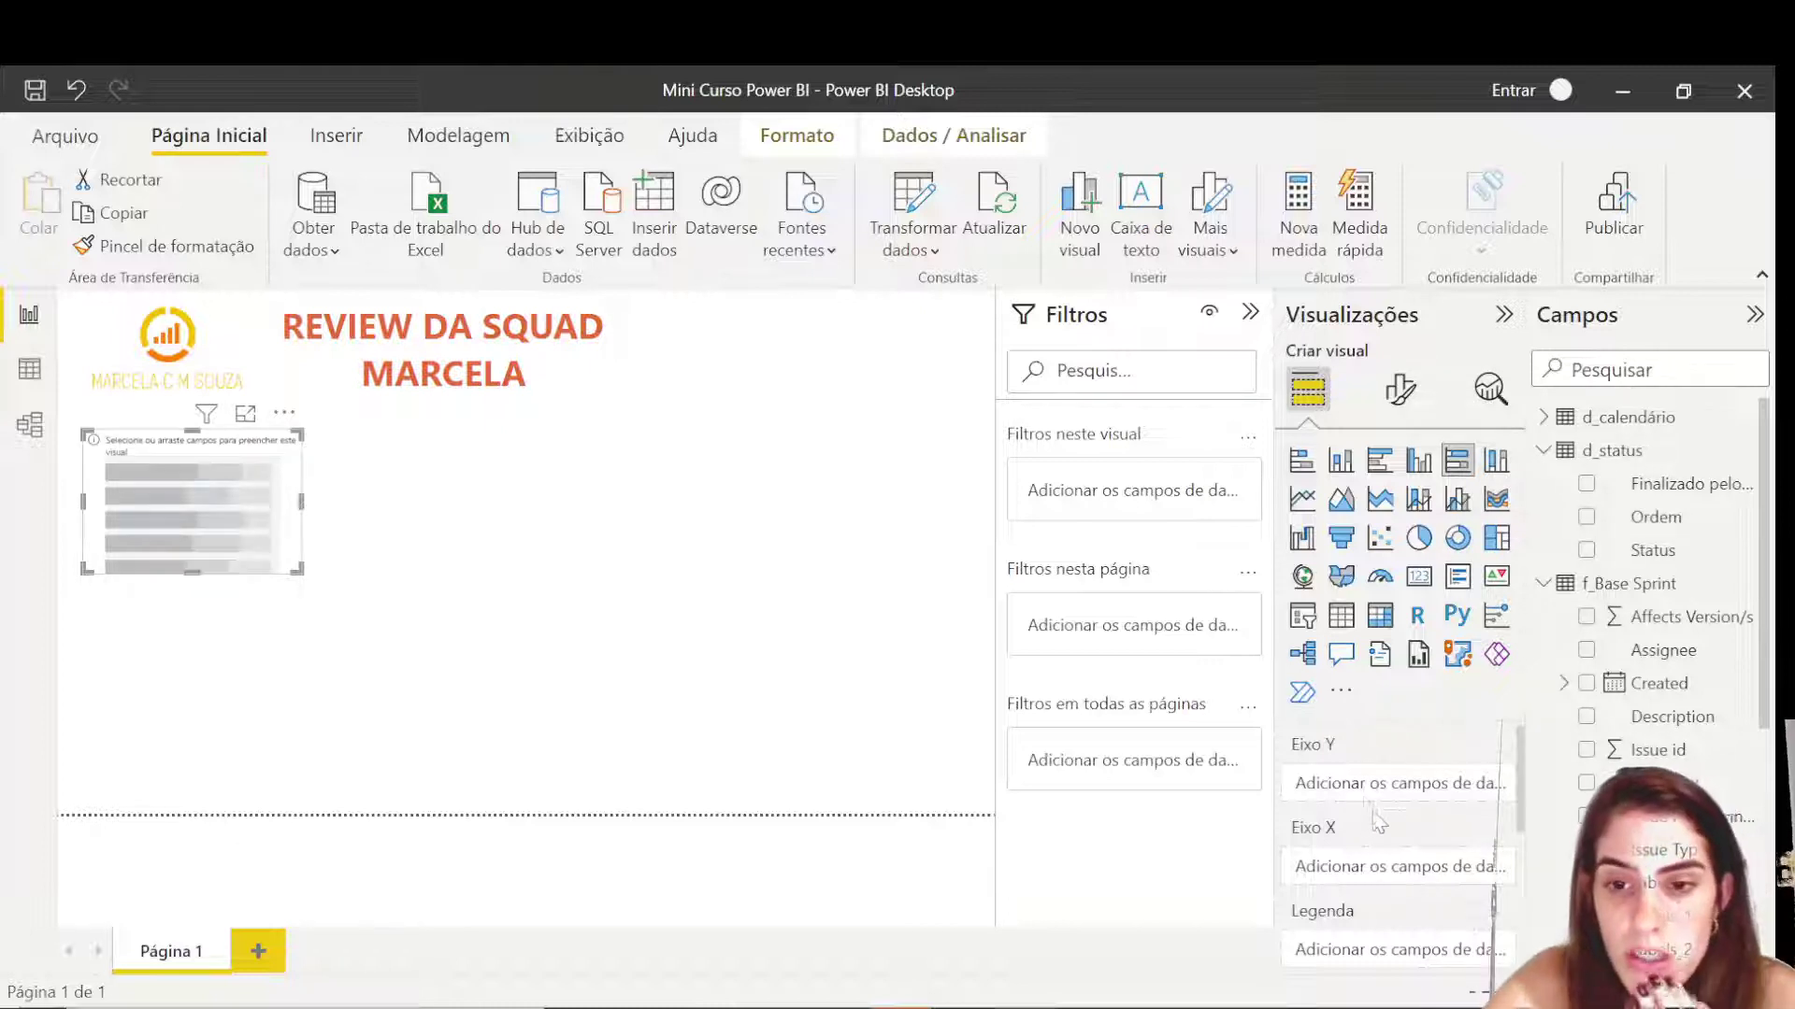
pyautogui.scroll(-5, 1381, 823)
pyautogui.scroll(5, 1383, 827)
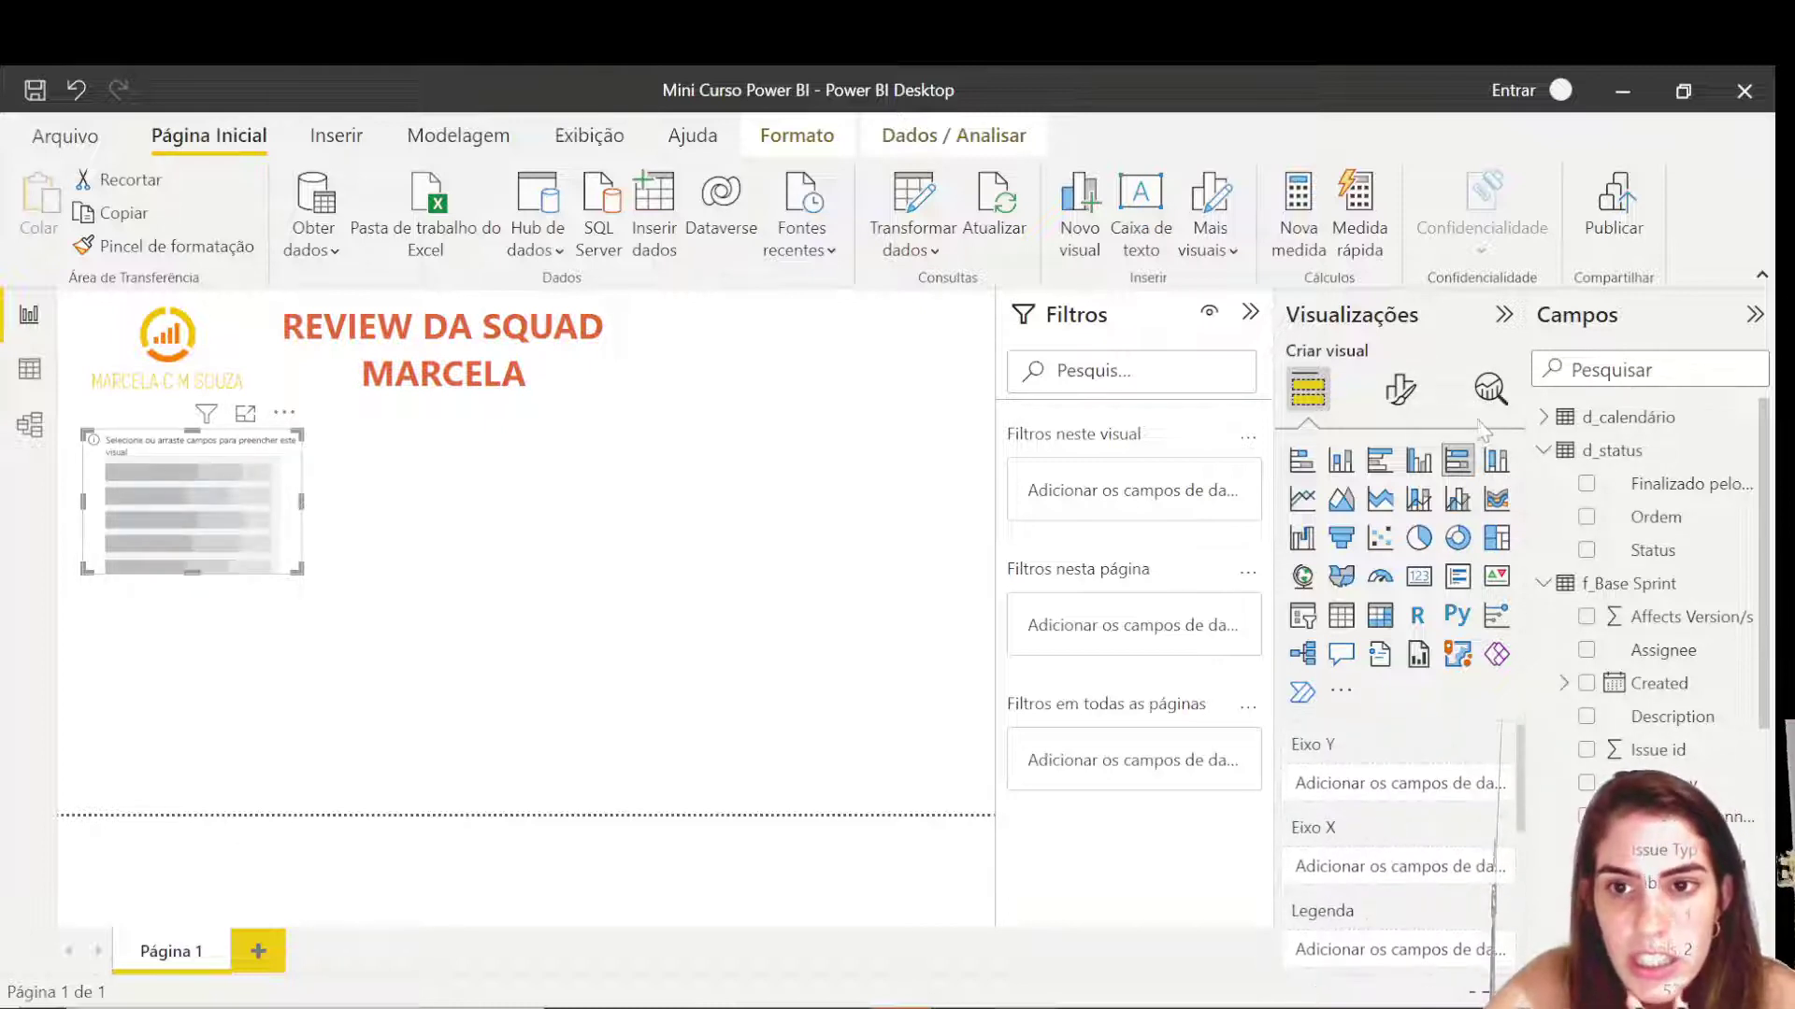
pyautogui.click(1302, 460)
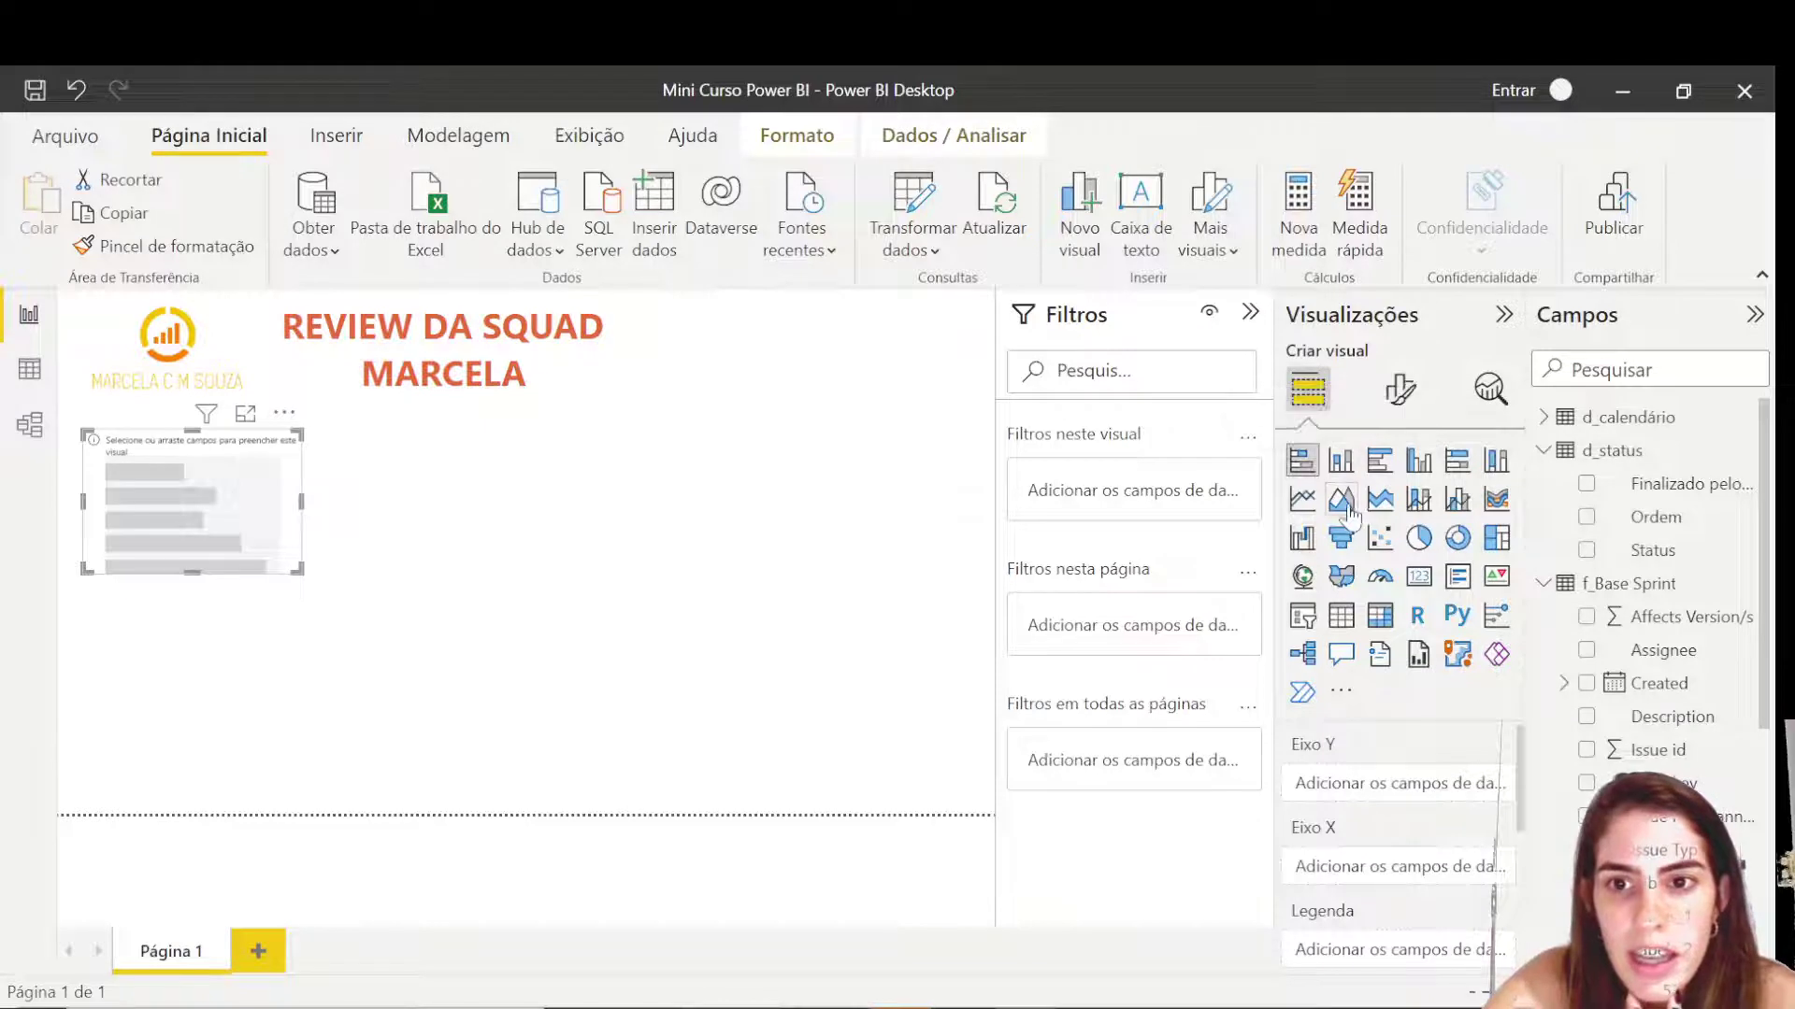
pyautogui.click(1302, 498)
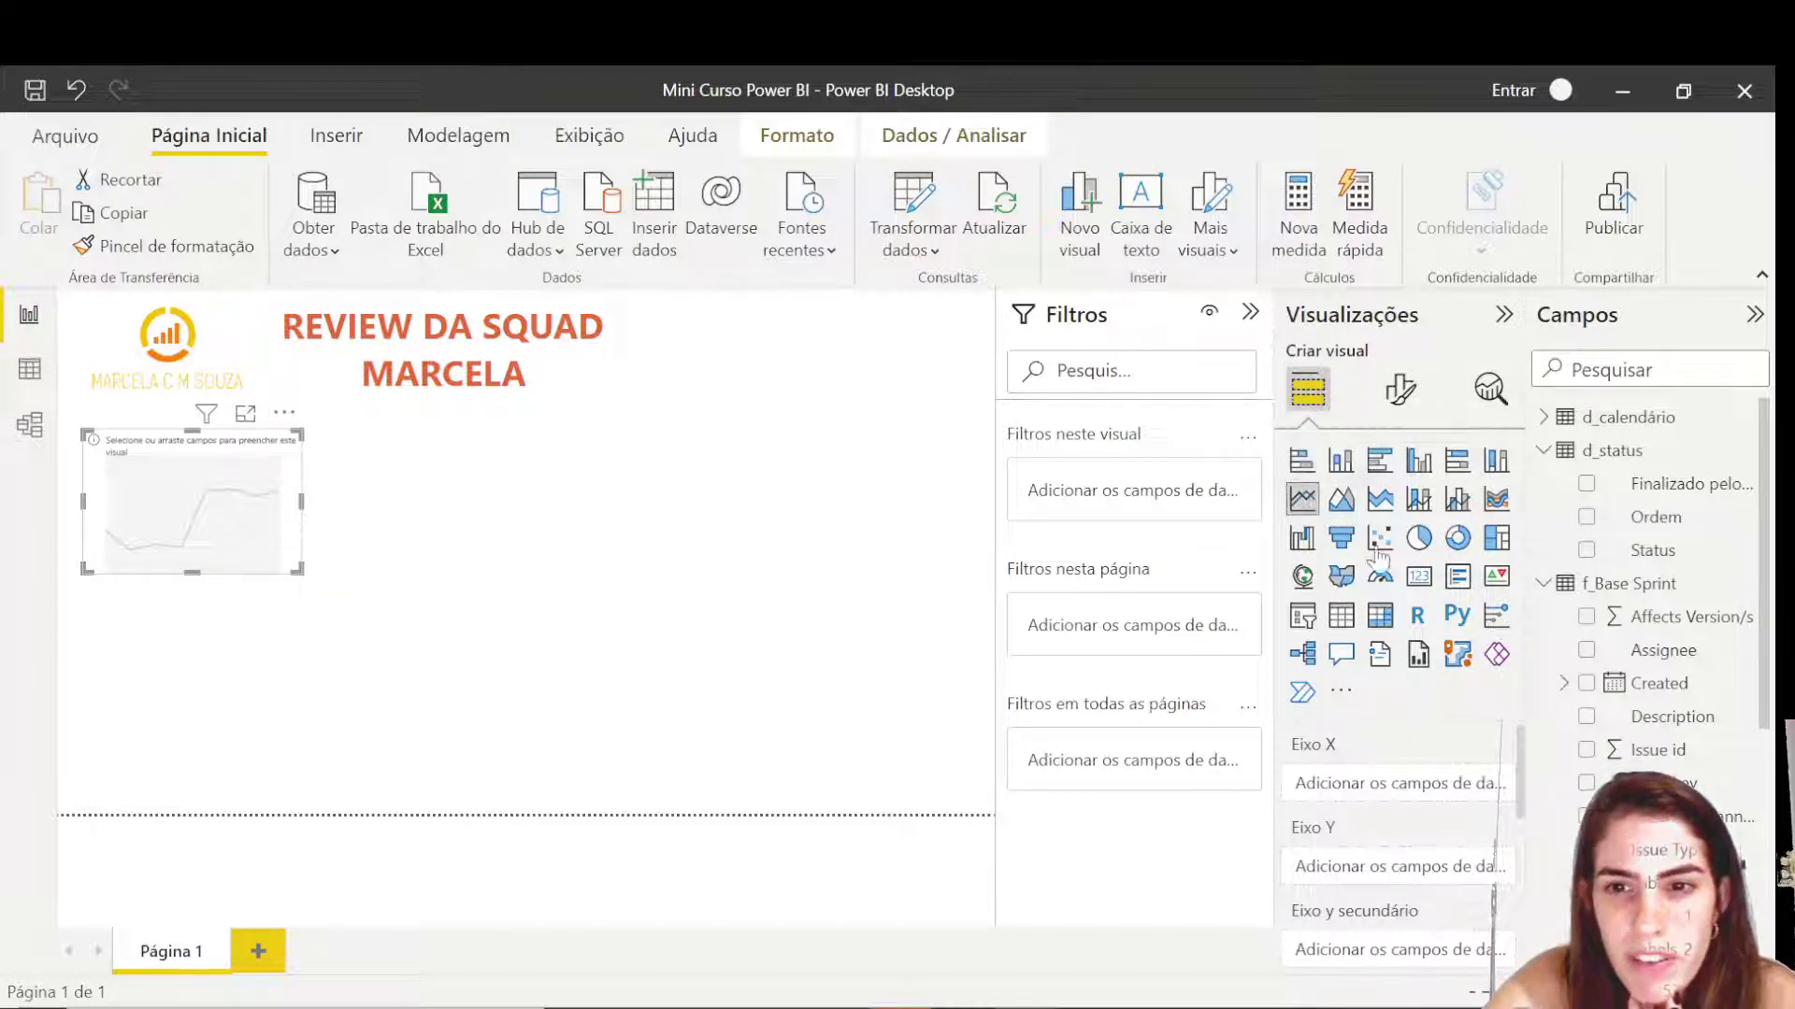
pyautogui.click(1380, 501)
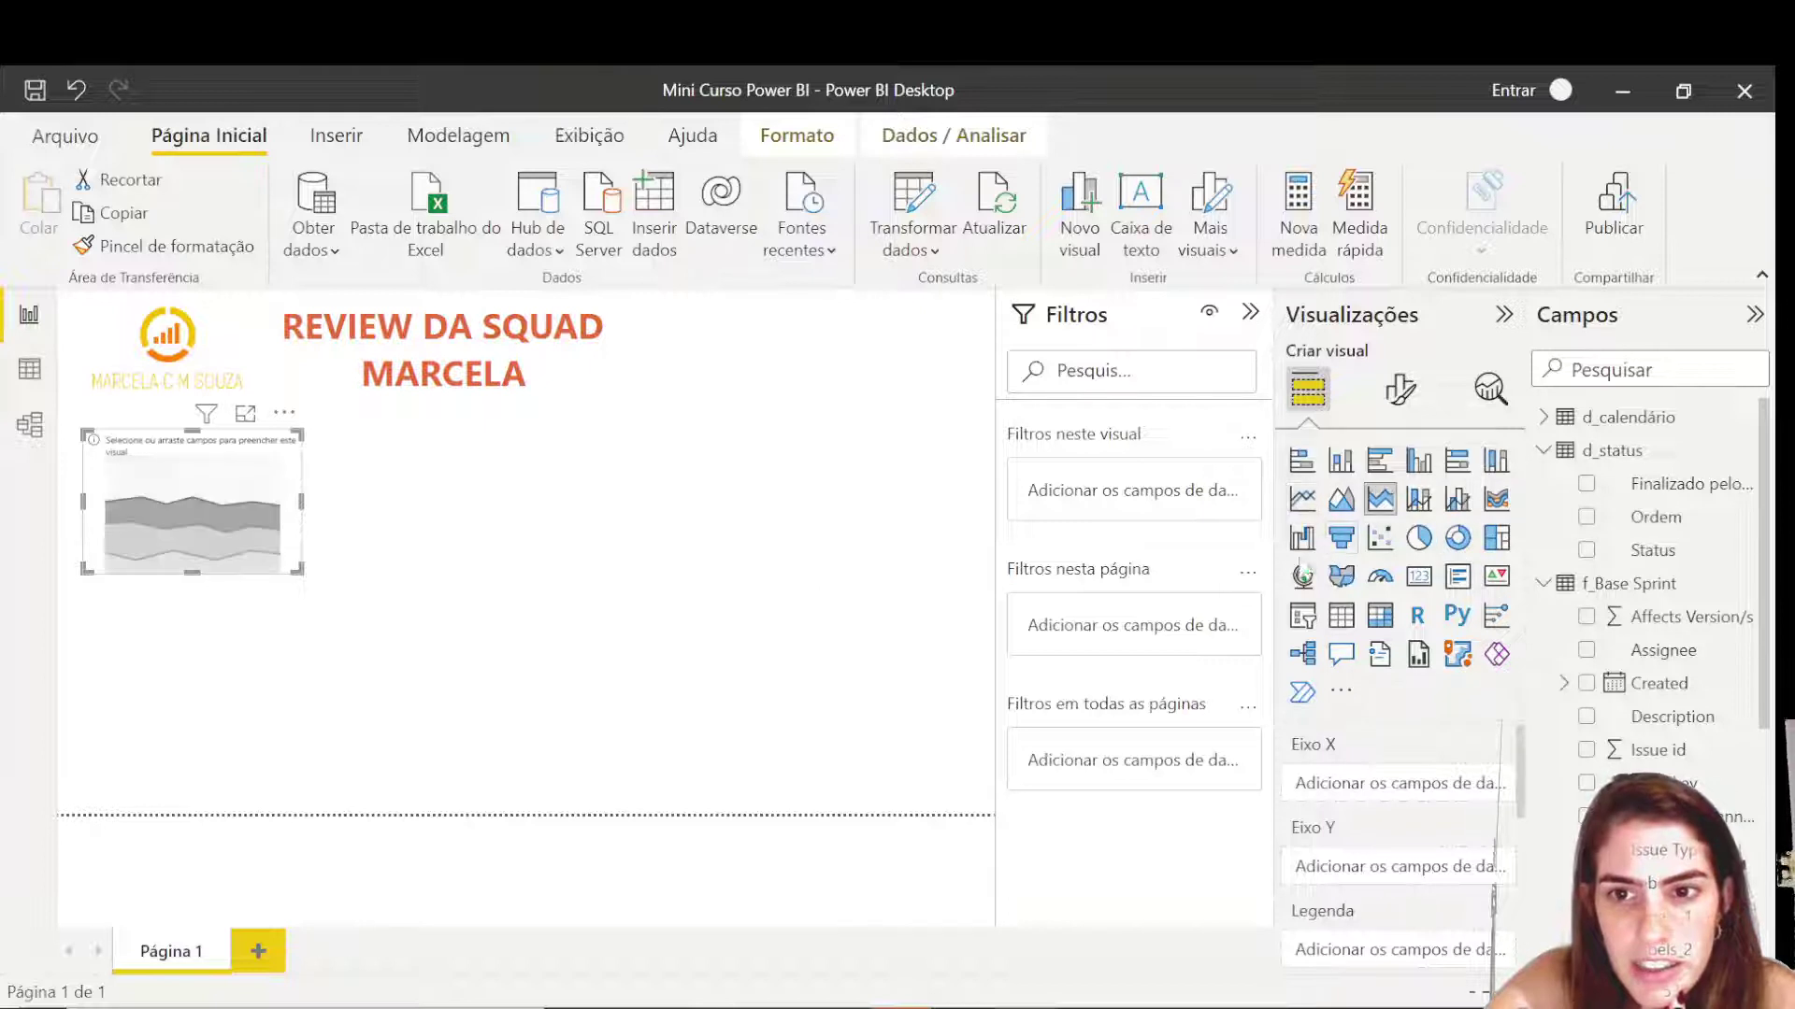
pyautogui.click(1458, 538)
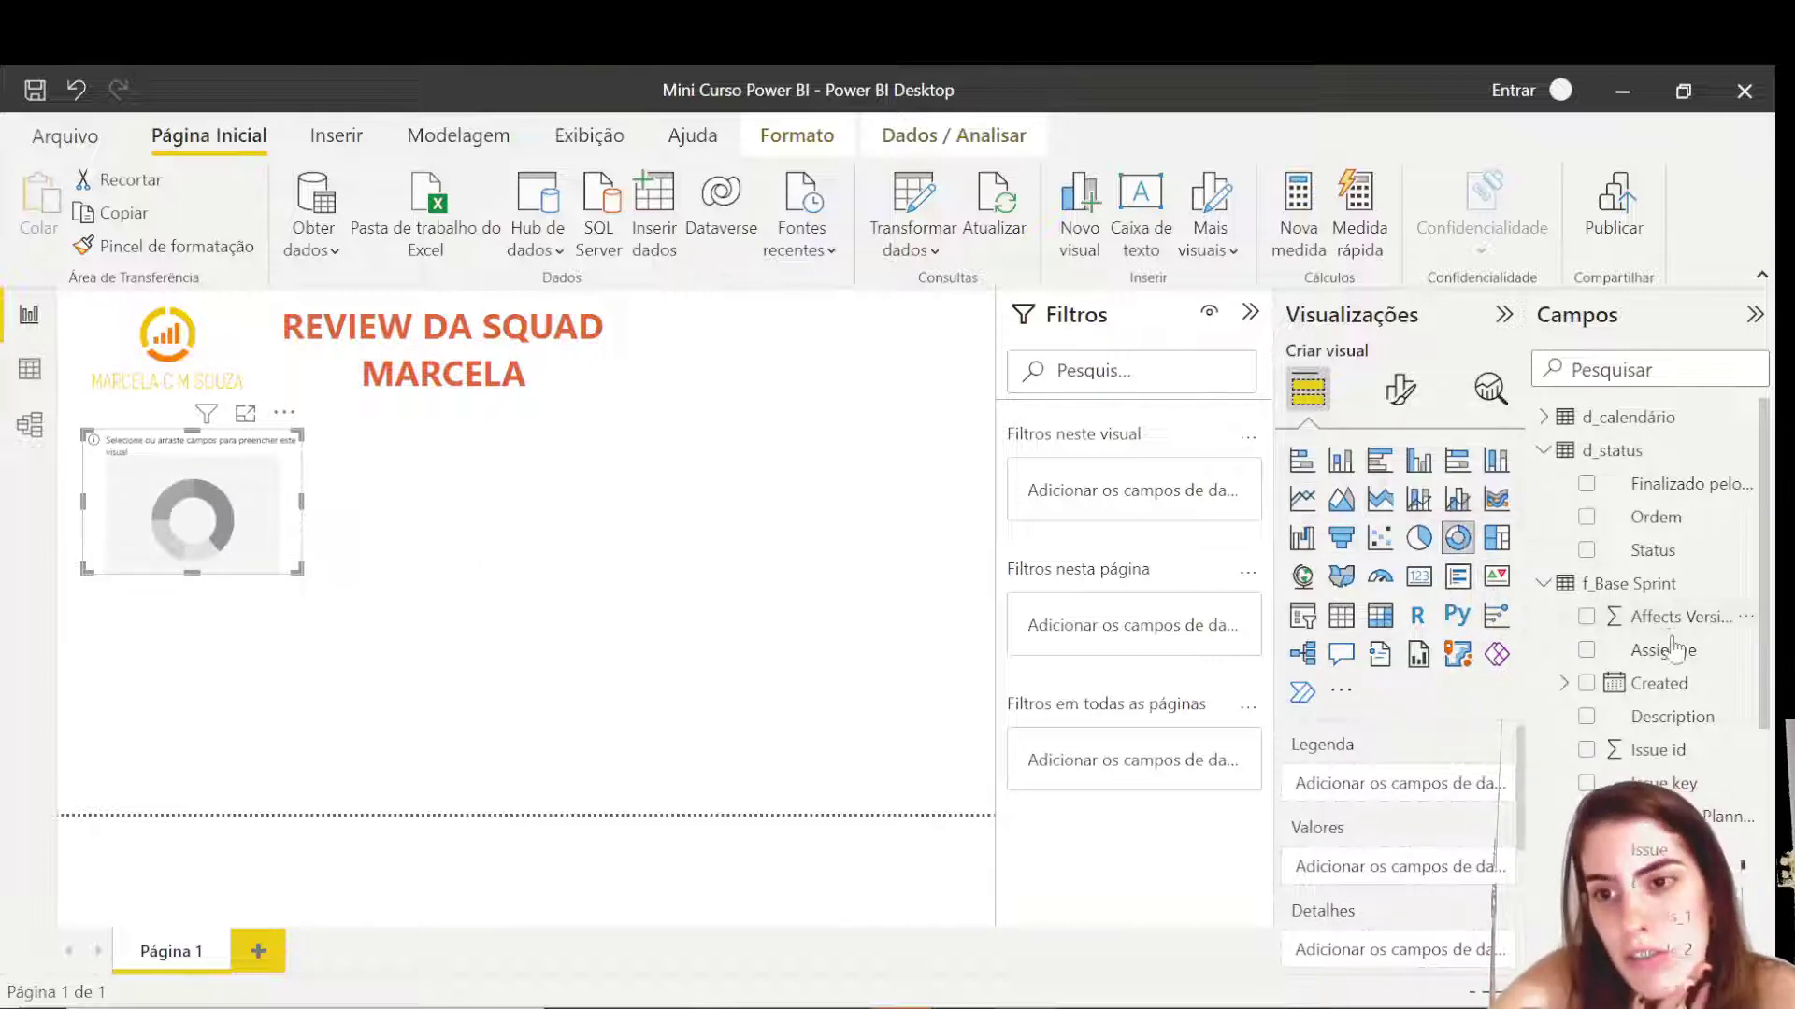
# - Add the Issue key field from f_Base Sprint to the donut chart's values and review its aggregation options, keeping the count
pyautogui.scroll(-3, 1685, 747)
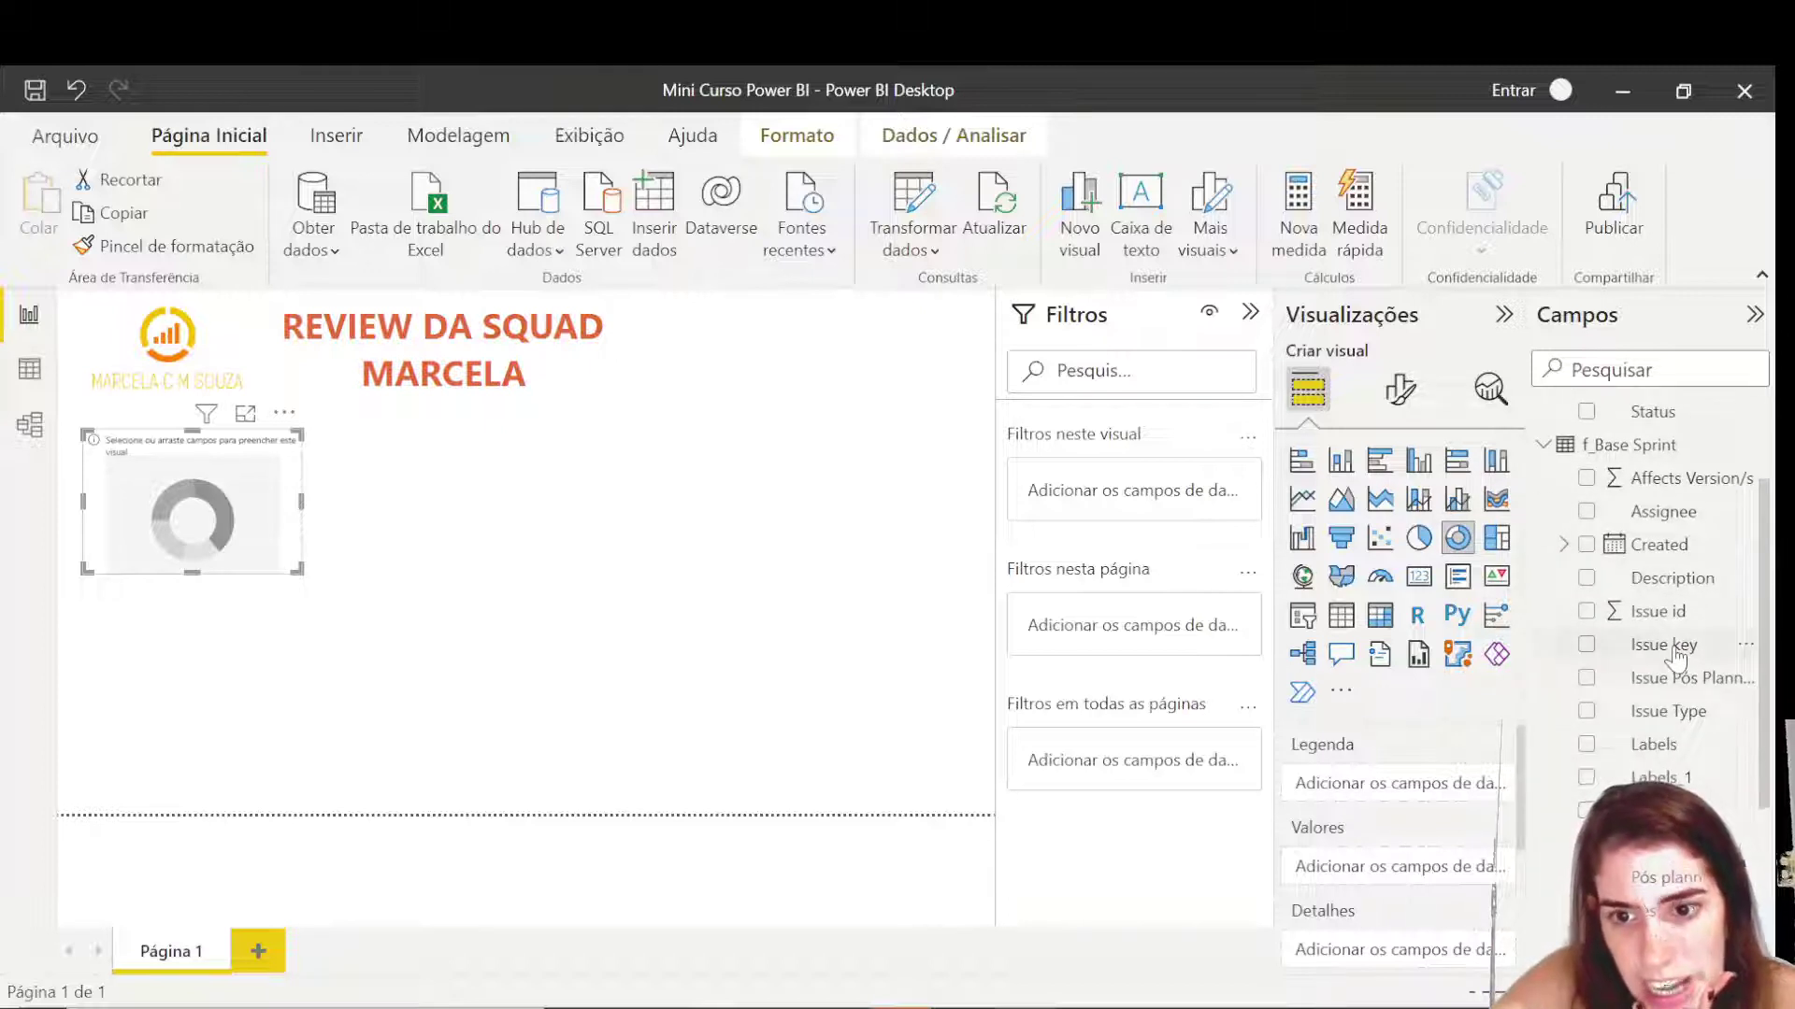
pyautogui.moveTo(1664, 644); pyautogui.dragTo(1435, 872)
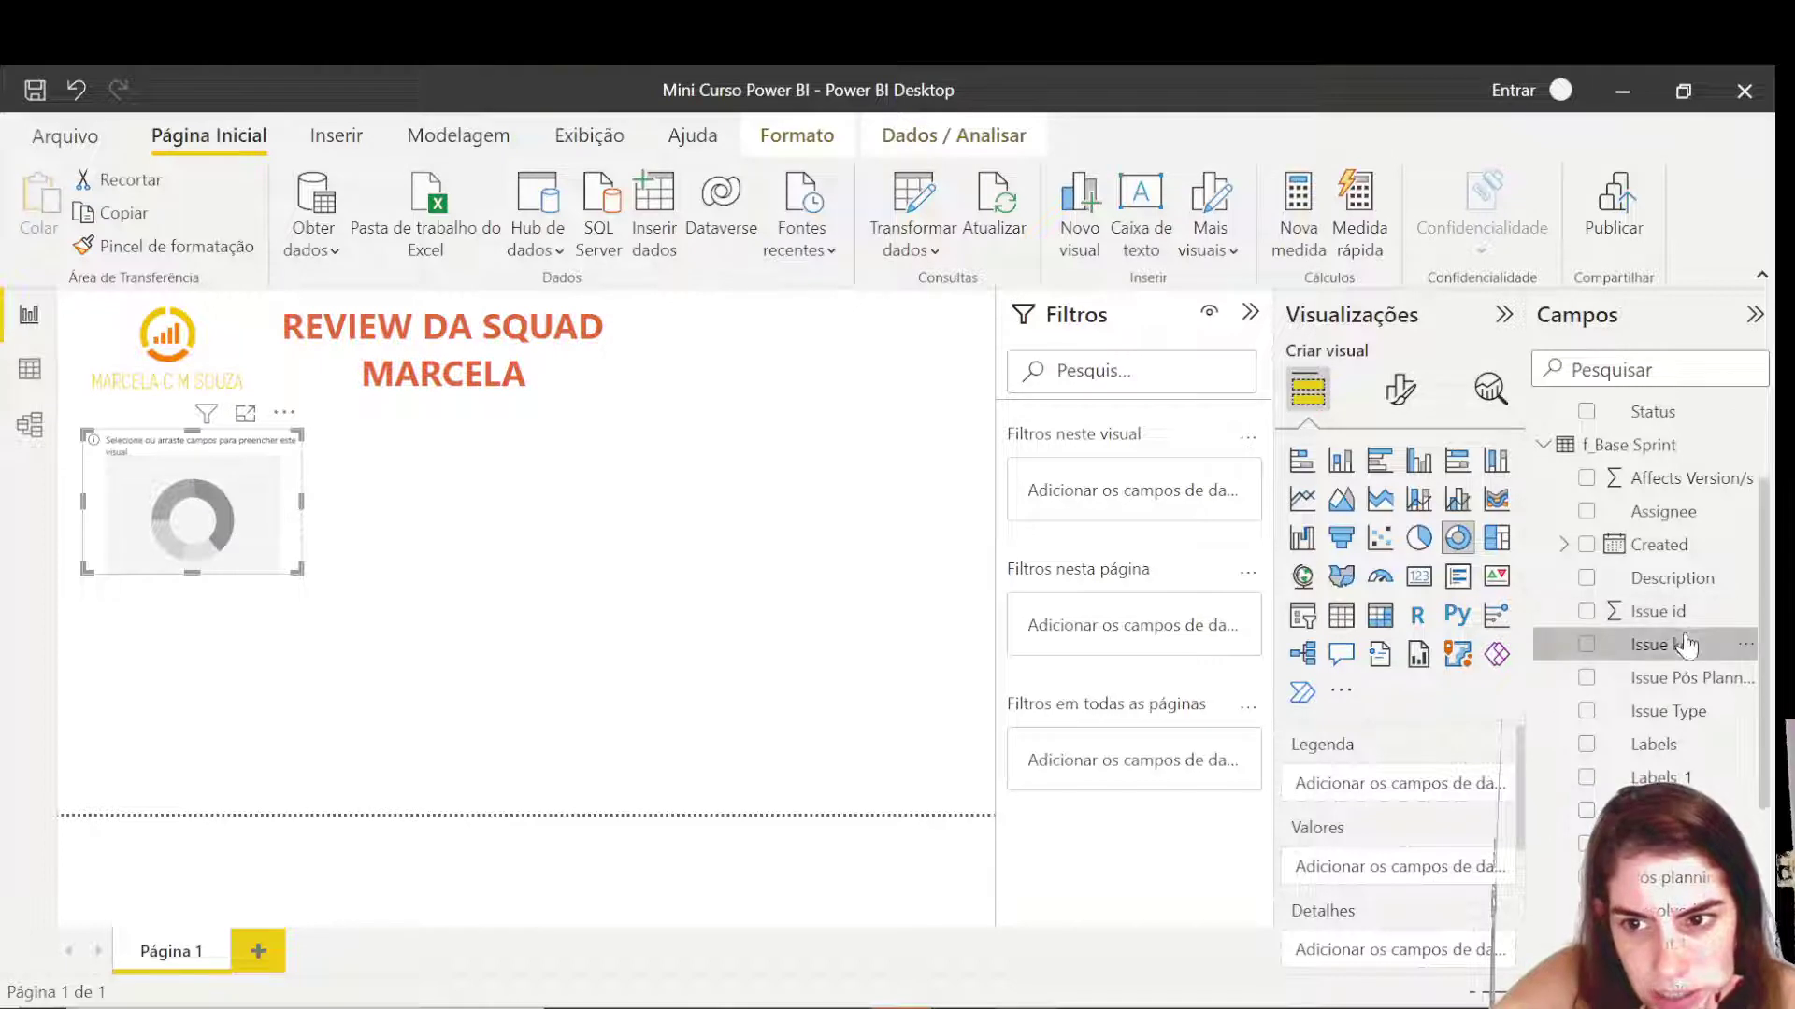
pyautogui.moveTo(1671, 644); pyautogui.dragTo(1420, 869)
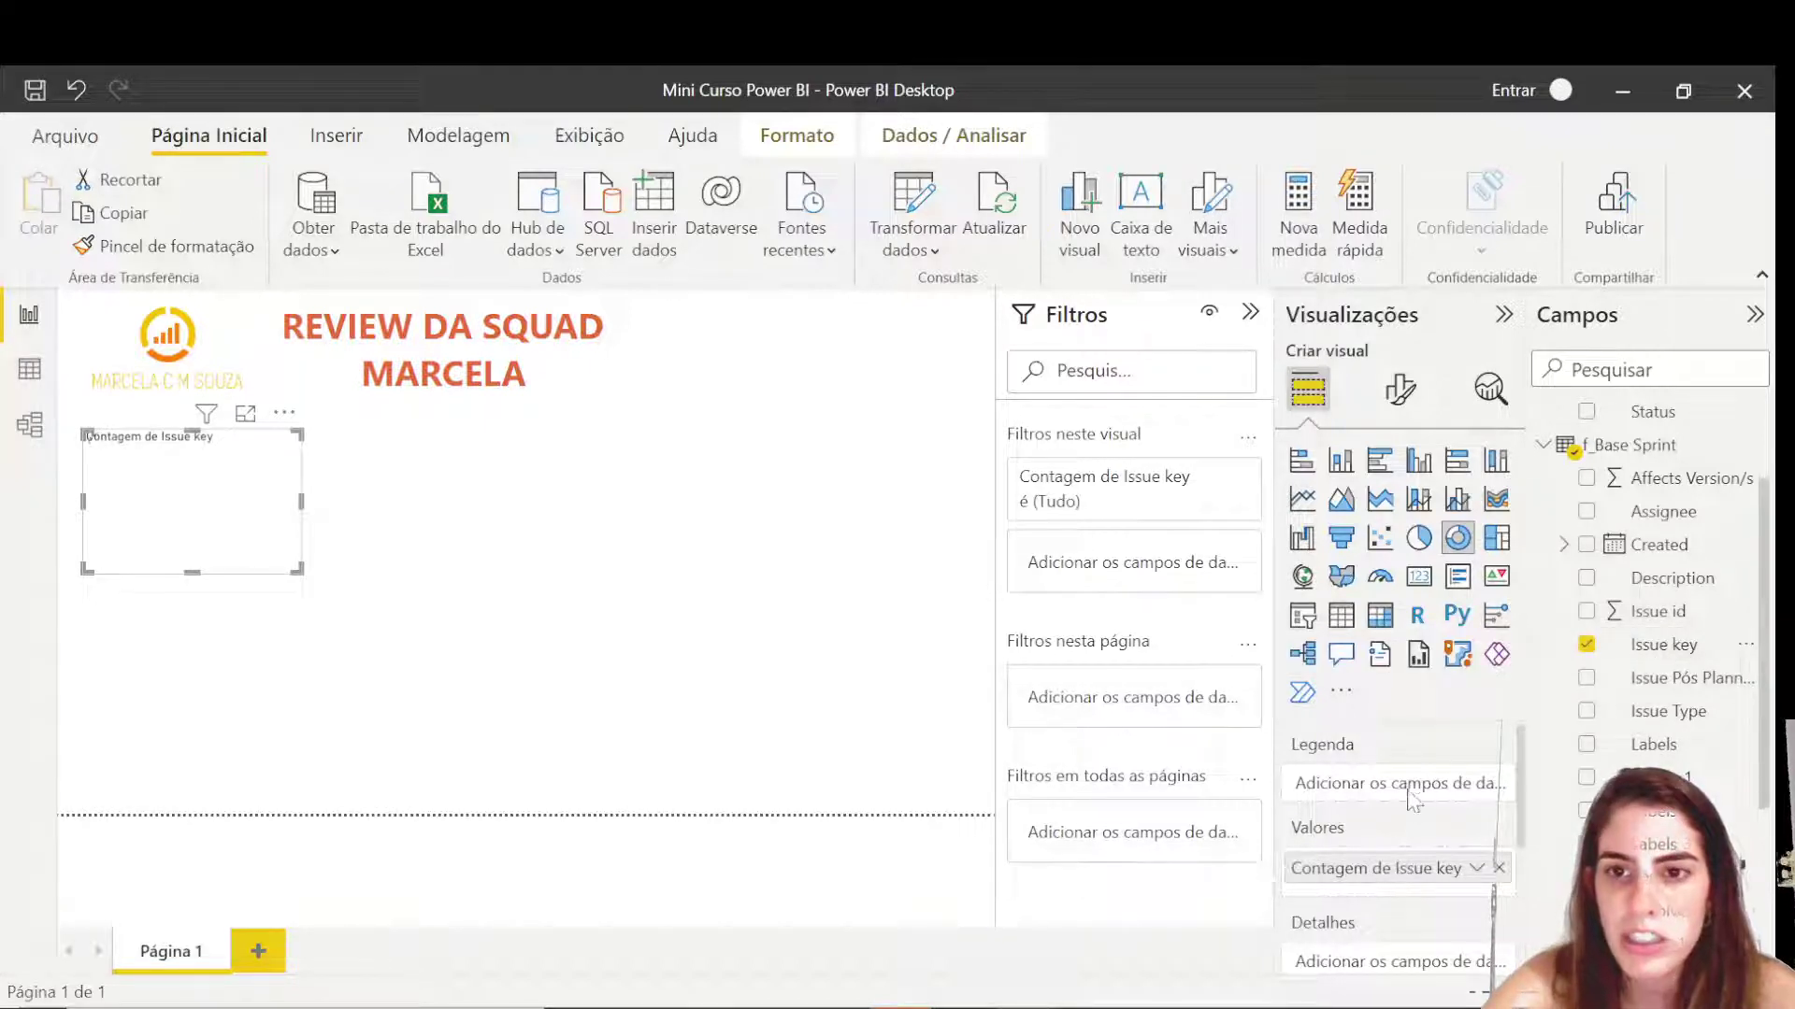
pyautogui.click(1477, 869)
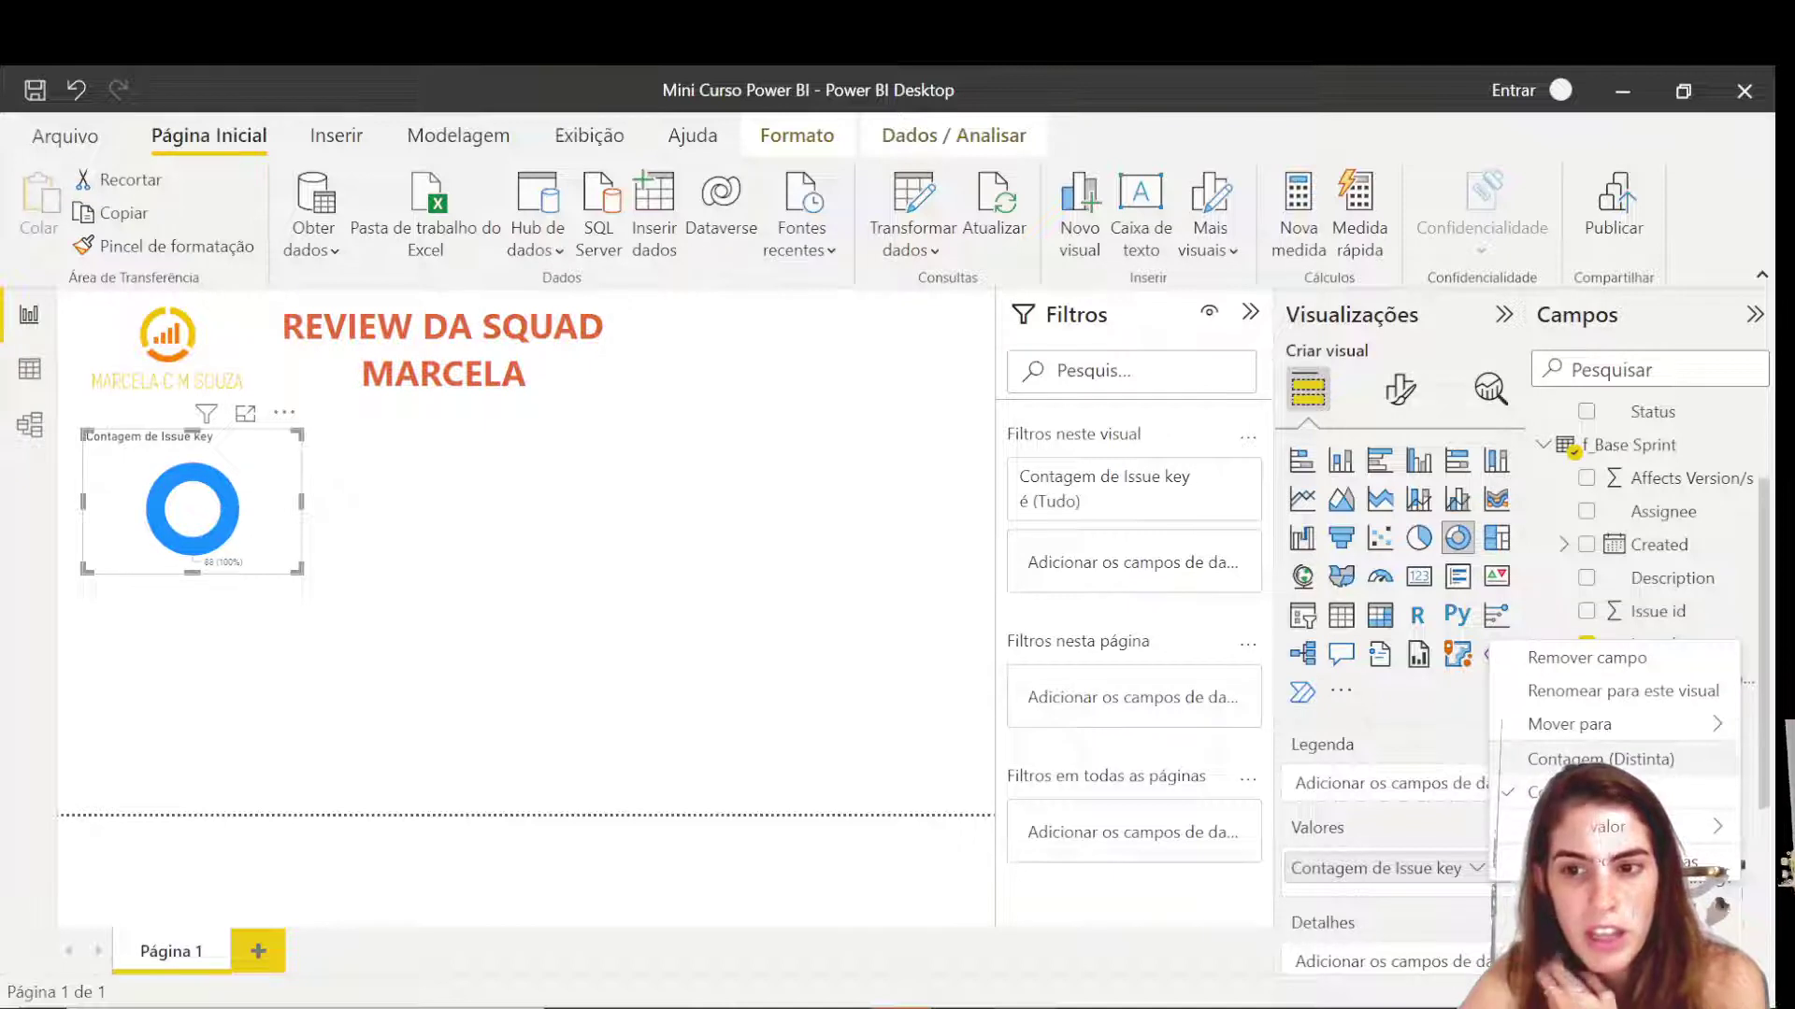
pyautogui.click(1443, 865)
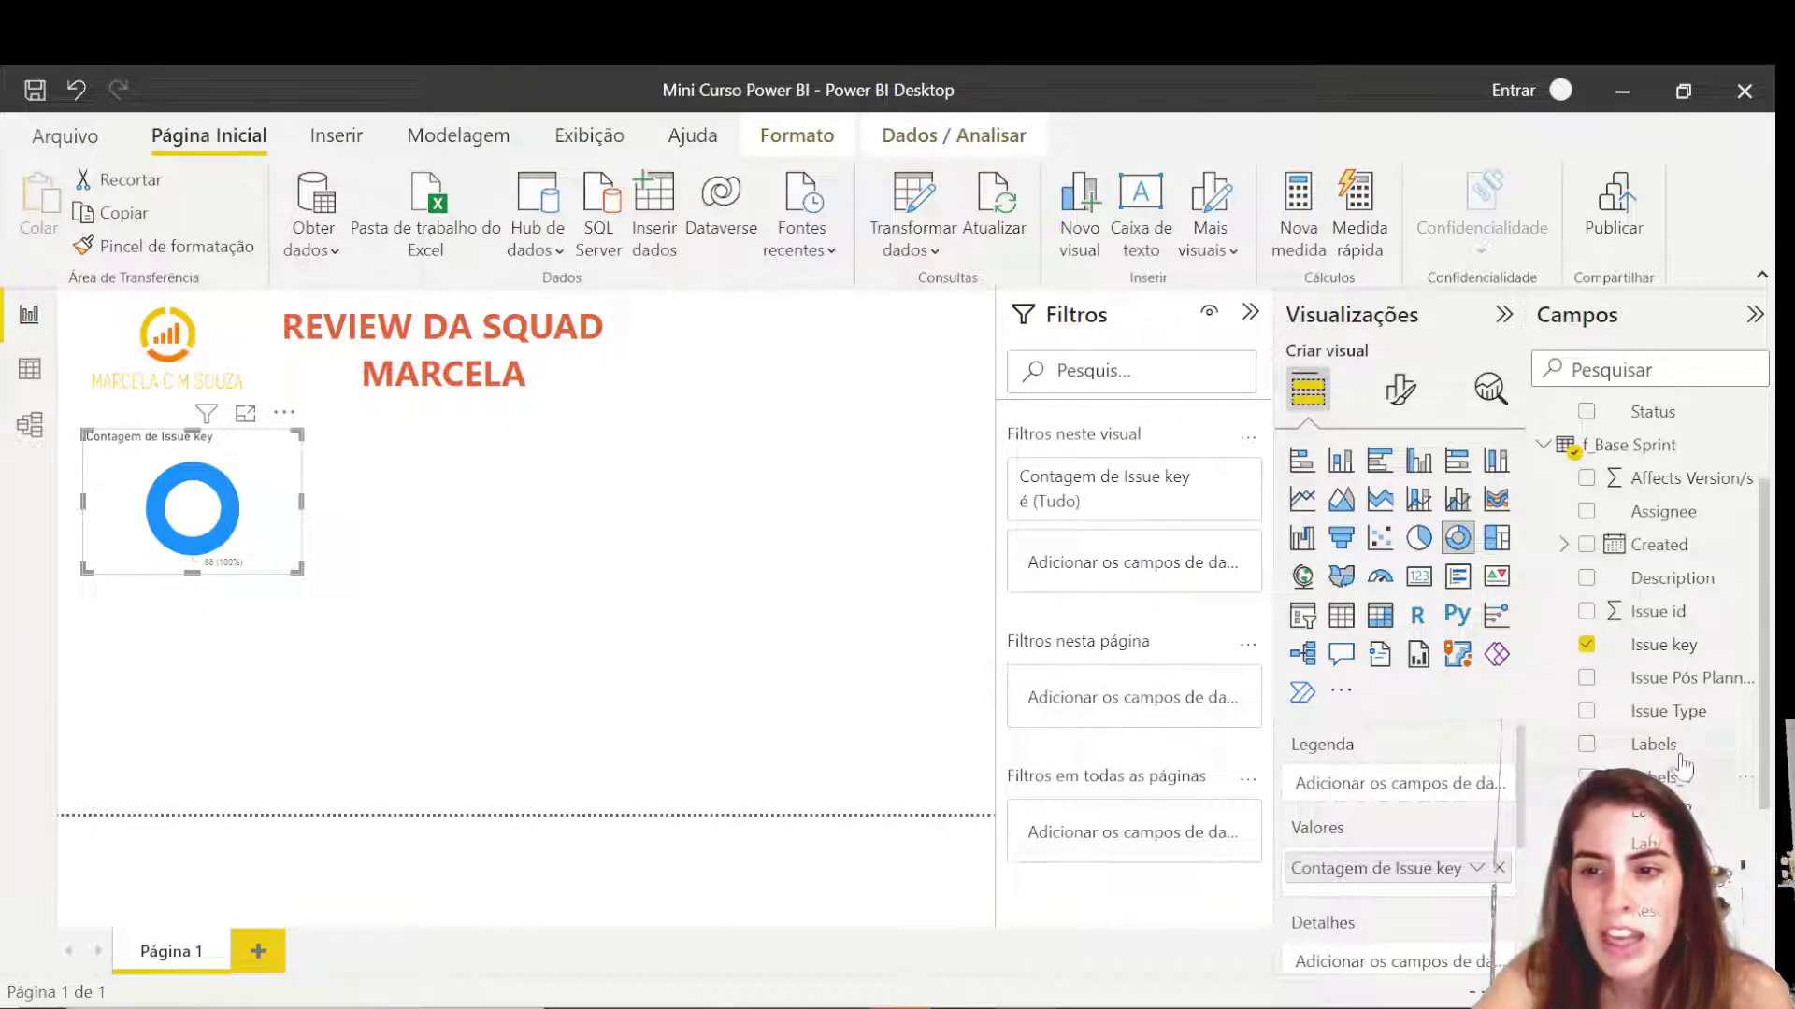
# - Insert a slicer and place it at the top of the page, on the far side of the title from the logo
pyautogui.click(765, 564)
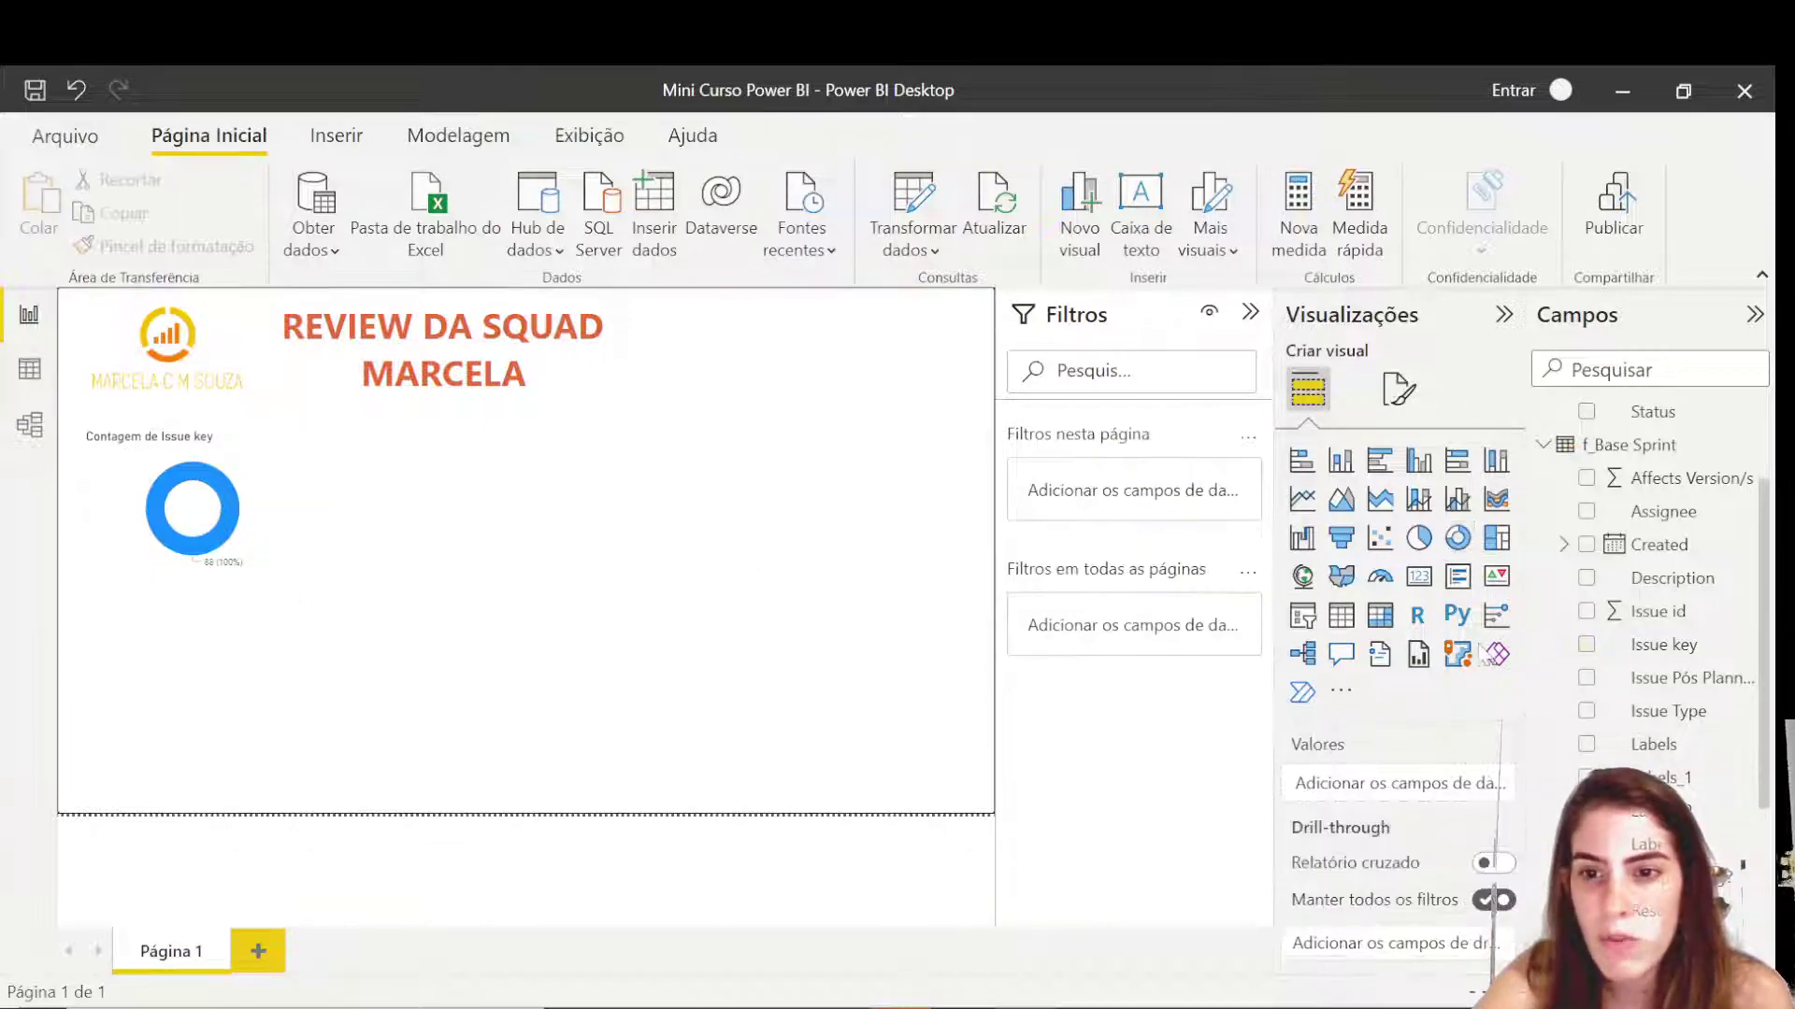
pyautogui.click(1307, 619)
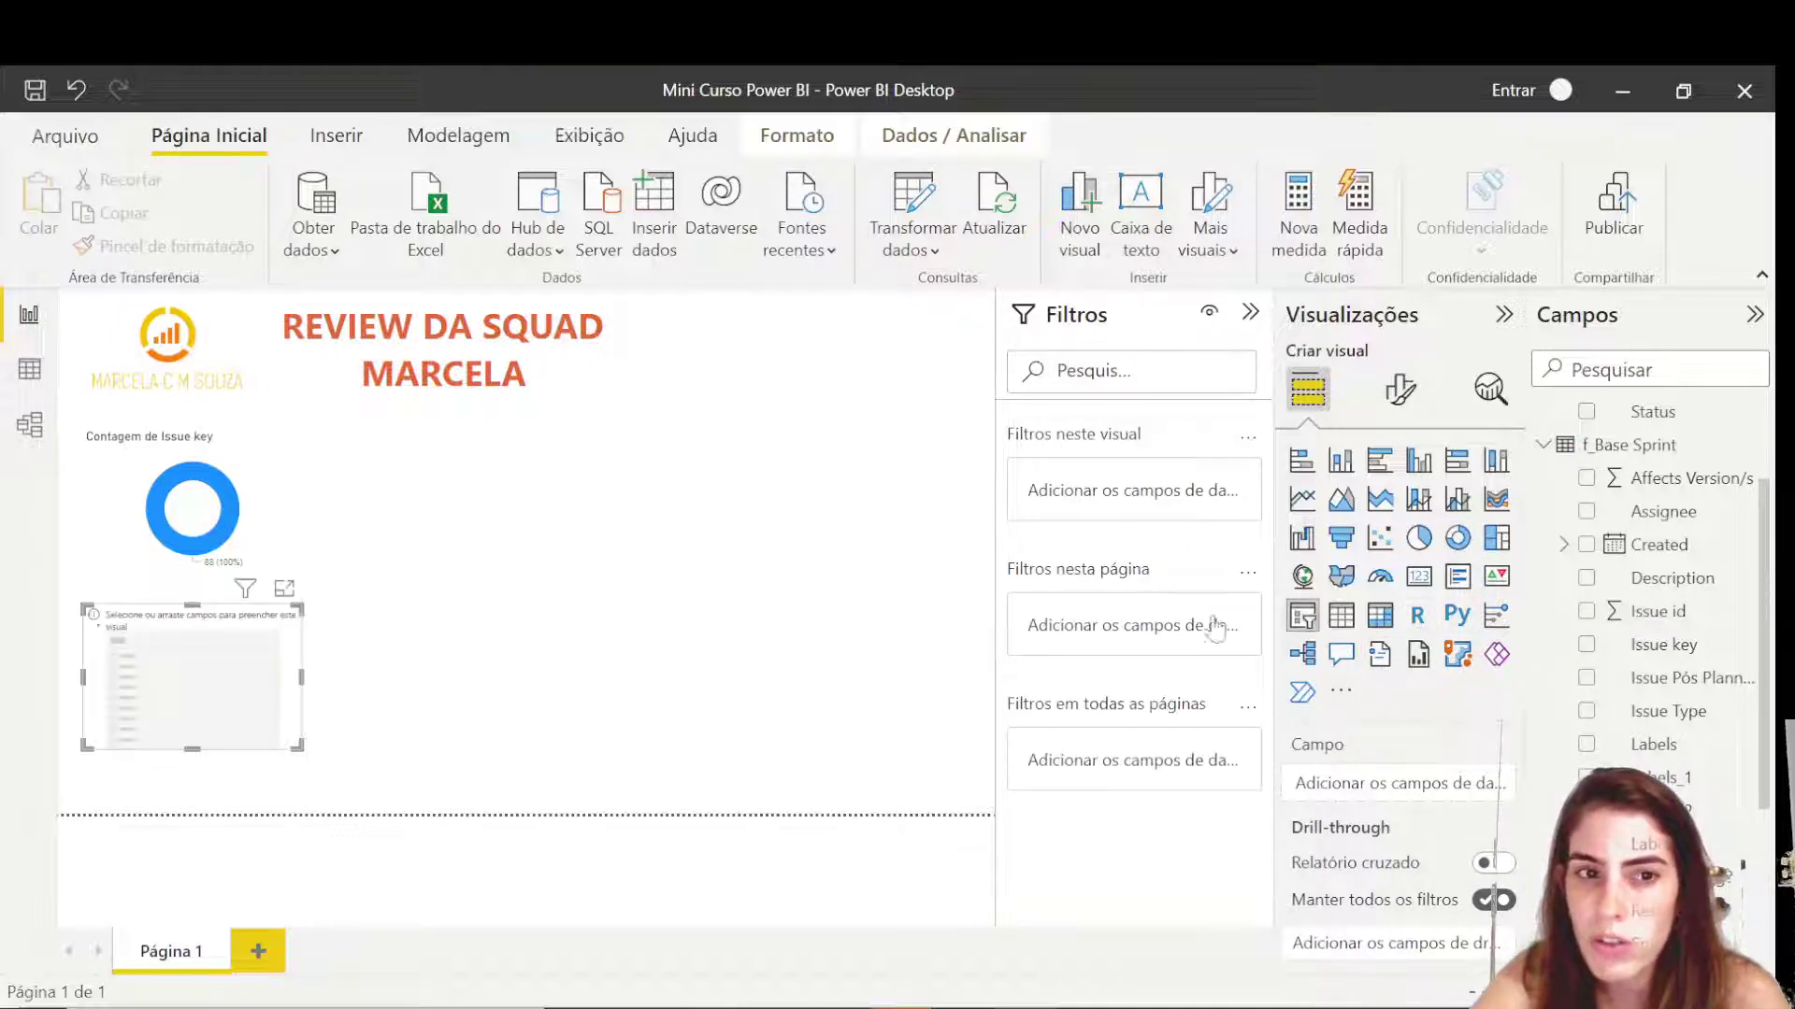
pyautogui.moveTo(243, 673); pyautogui.dragTo(828, 366)
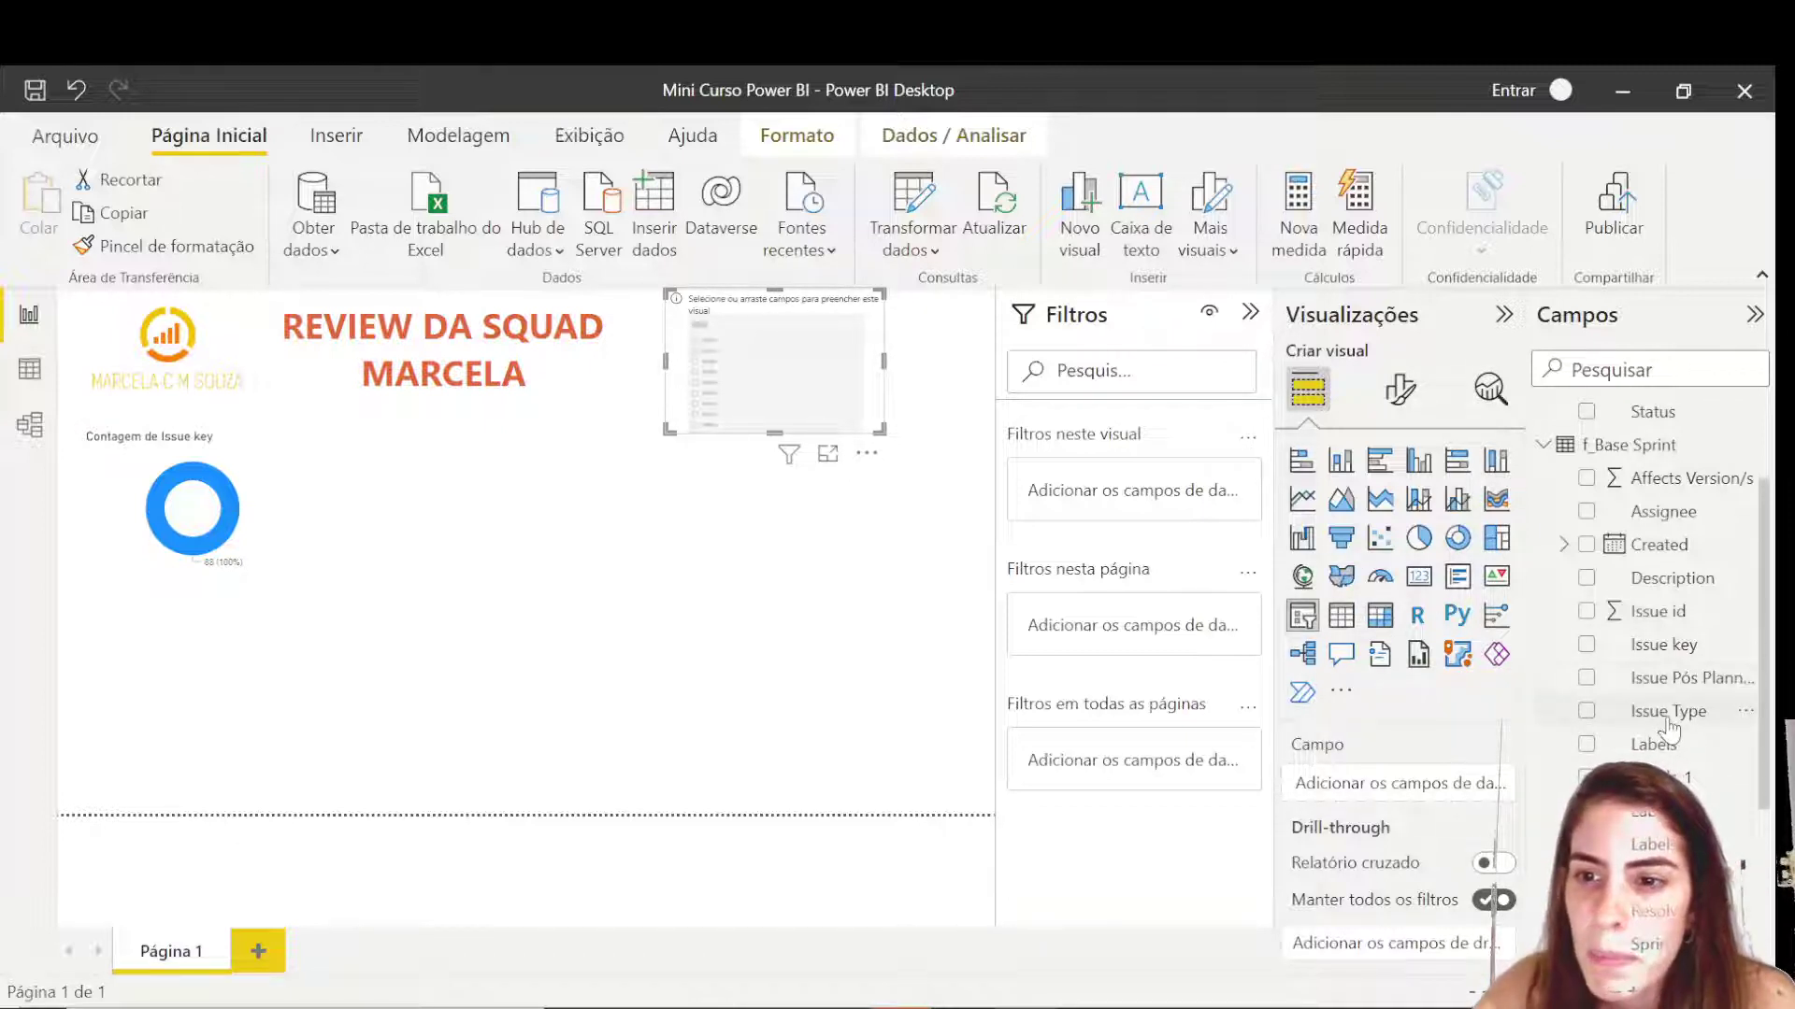
# - Add the Issue Type field from f_Base Sprint to the slicer and narrow the slicer to fit its options
pyautogui.moveTo(1652, 727); pyautogui.dragTo(1355, 784)
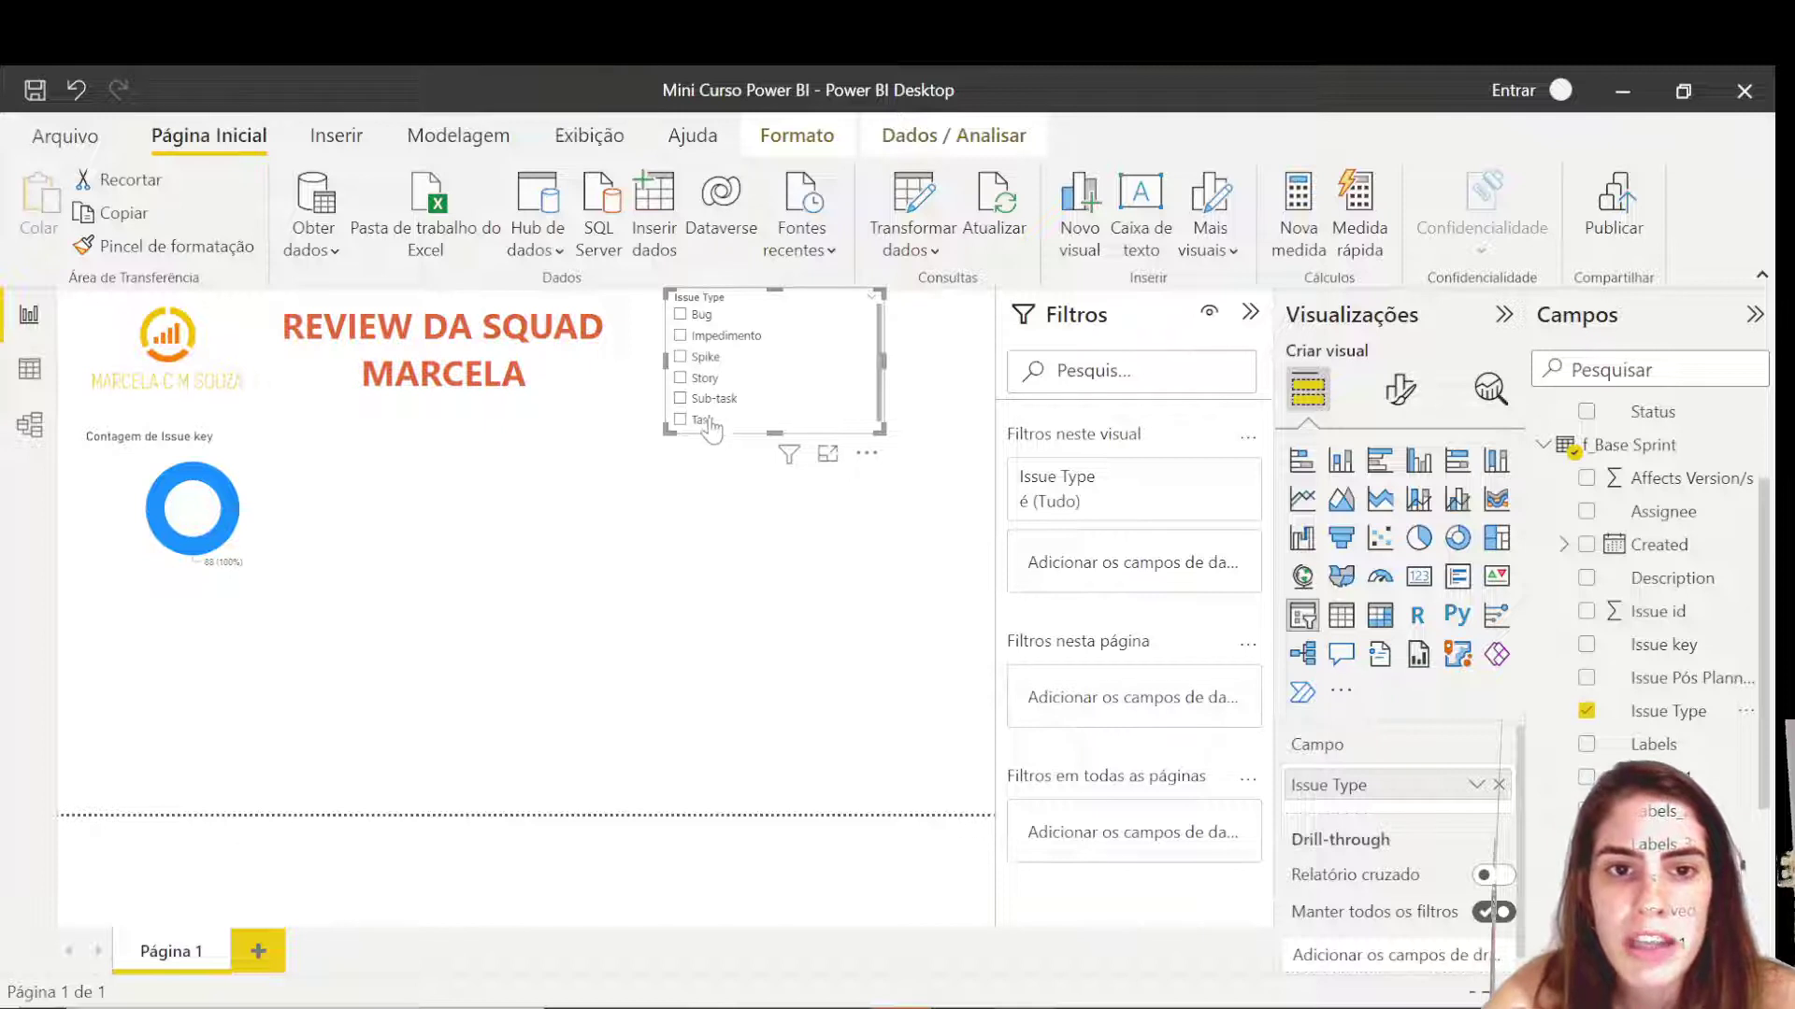
pyautogui.moveTo(881, 431); pyautogui.dragTo(795, 433)
# - Test the Issue Type slicer by filtering the donut chart by Impedimento, Story, Sub-task and Spike in turn
pyautogui.click(708, 336)
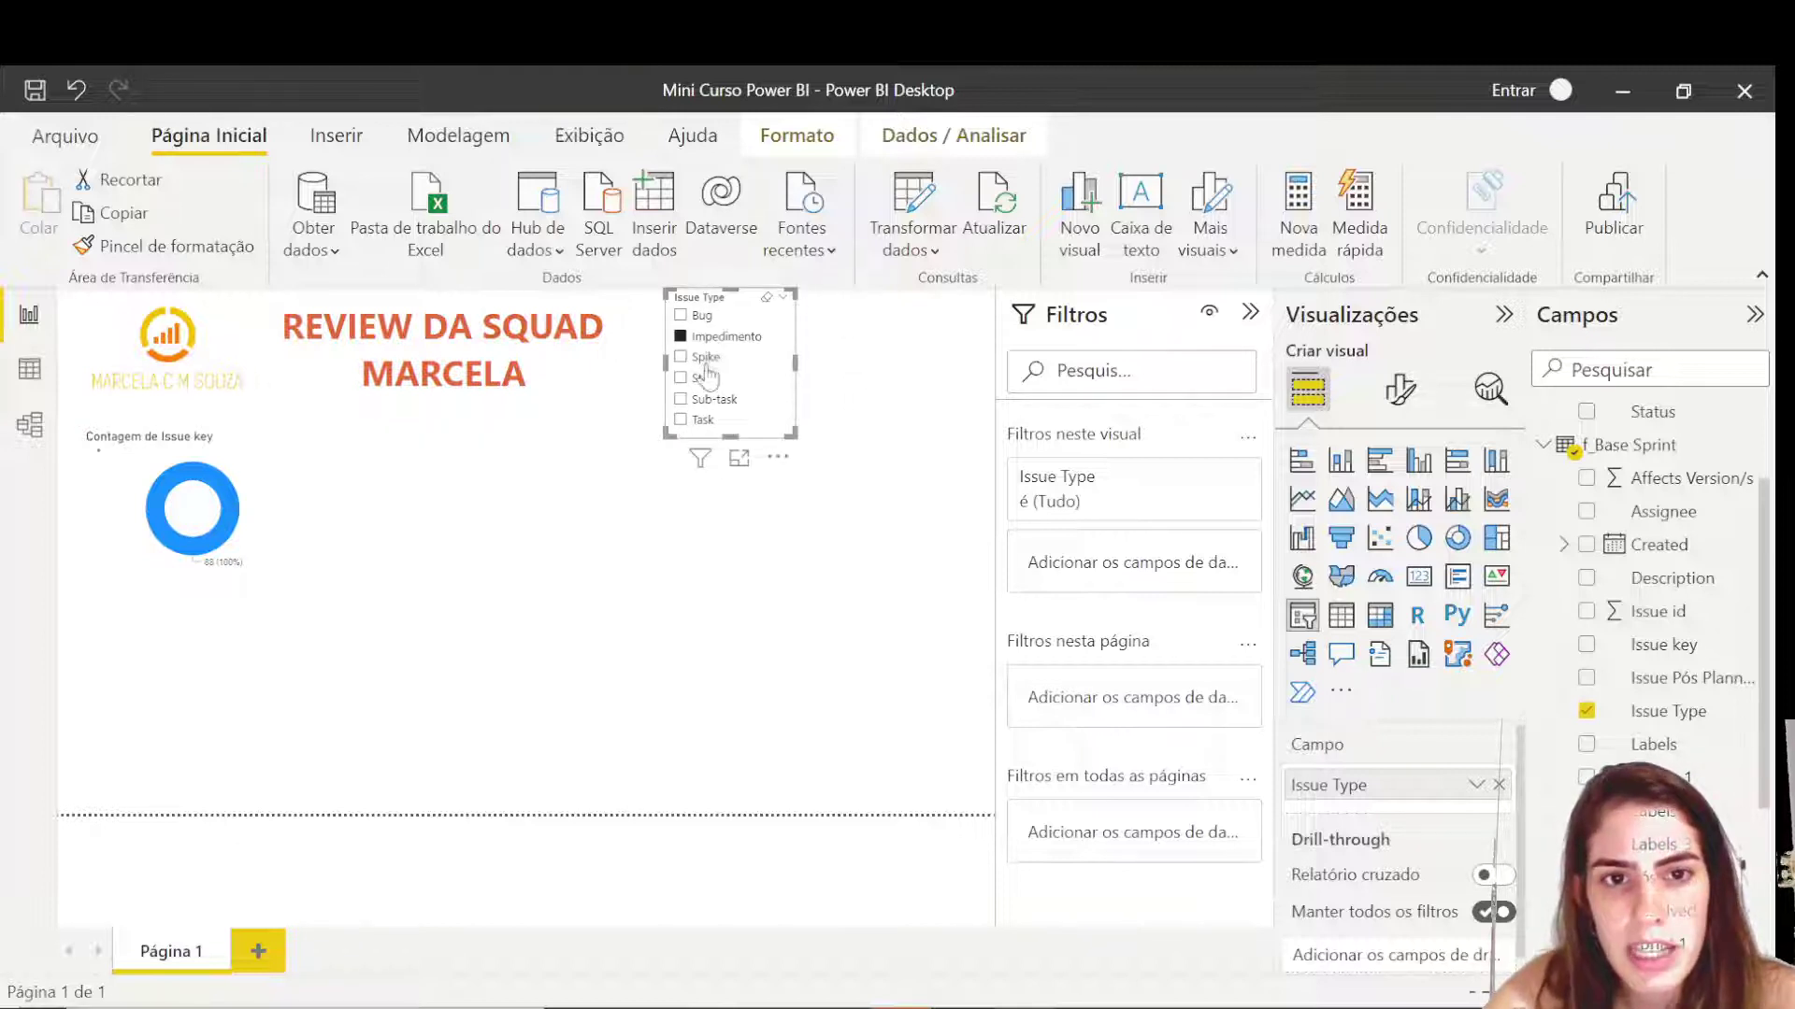
pyautogui.click(706, 378)
pyautogui.click(703, 400)
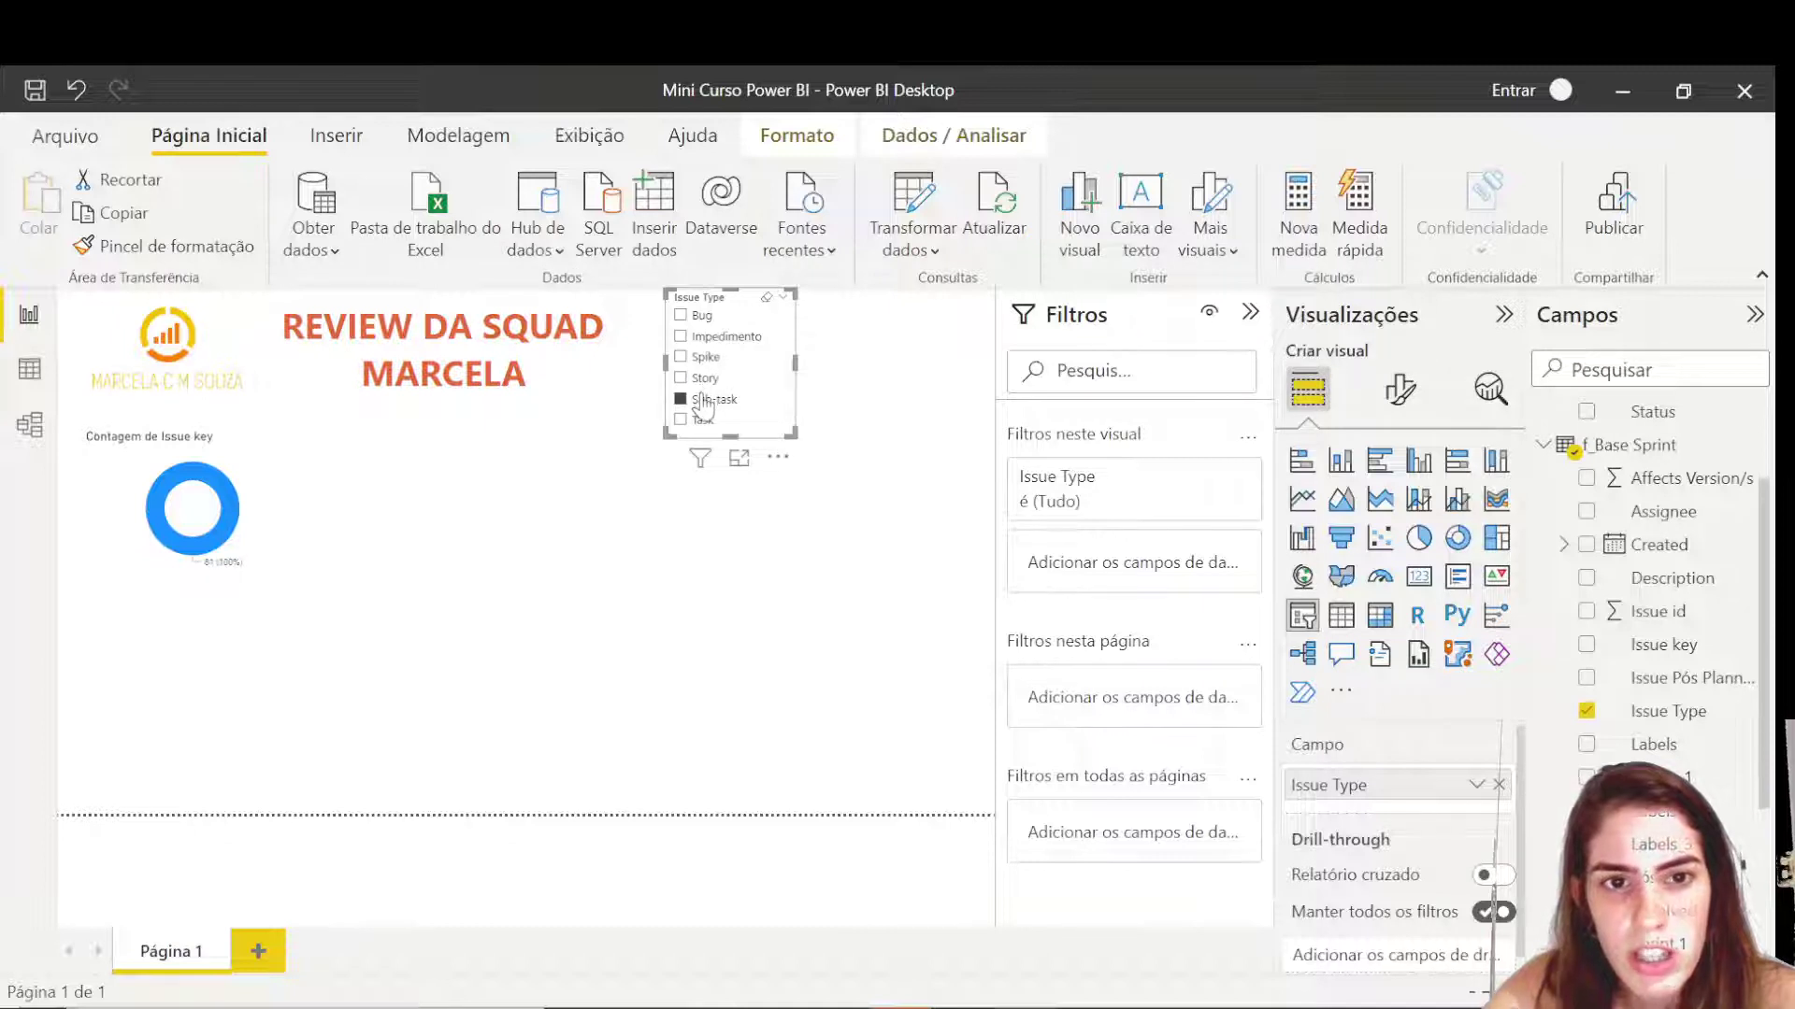
pyautogui.click(710, 358)
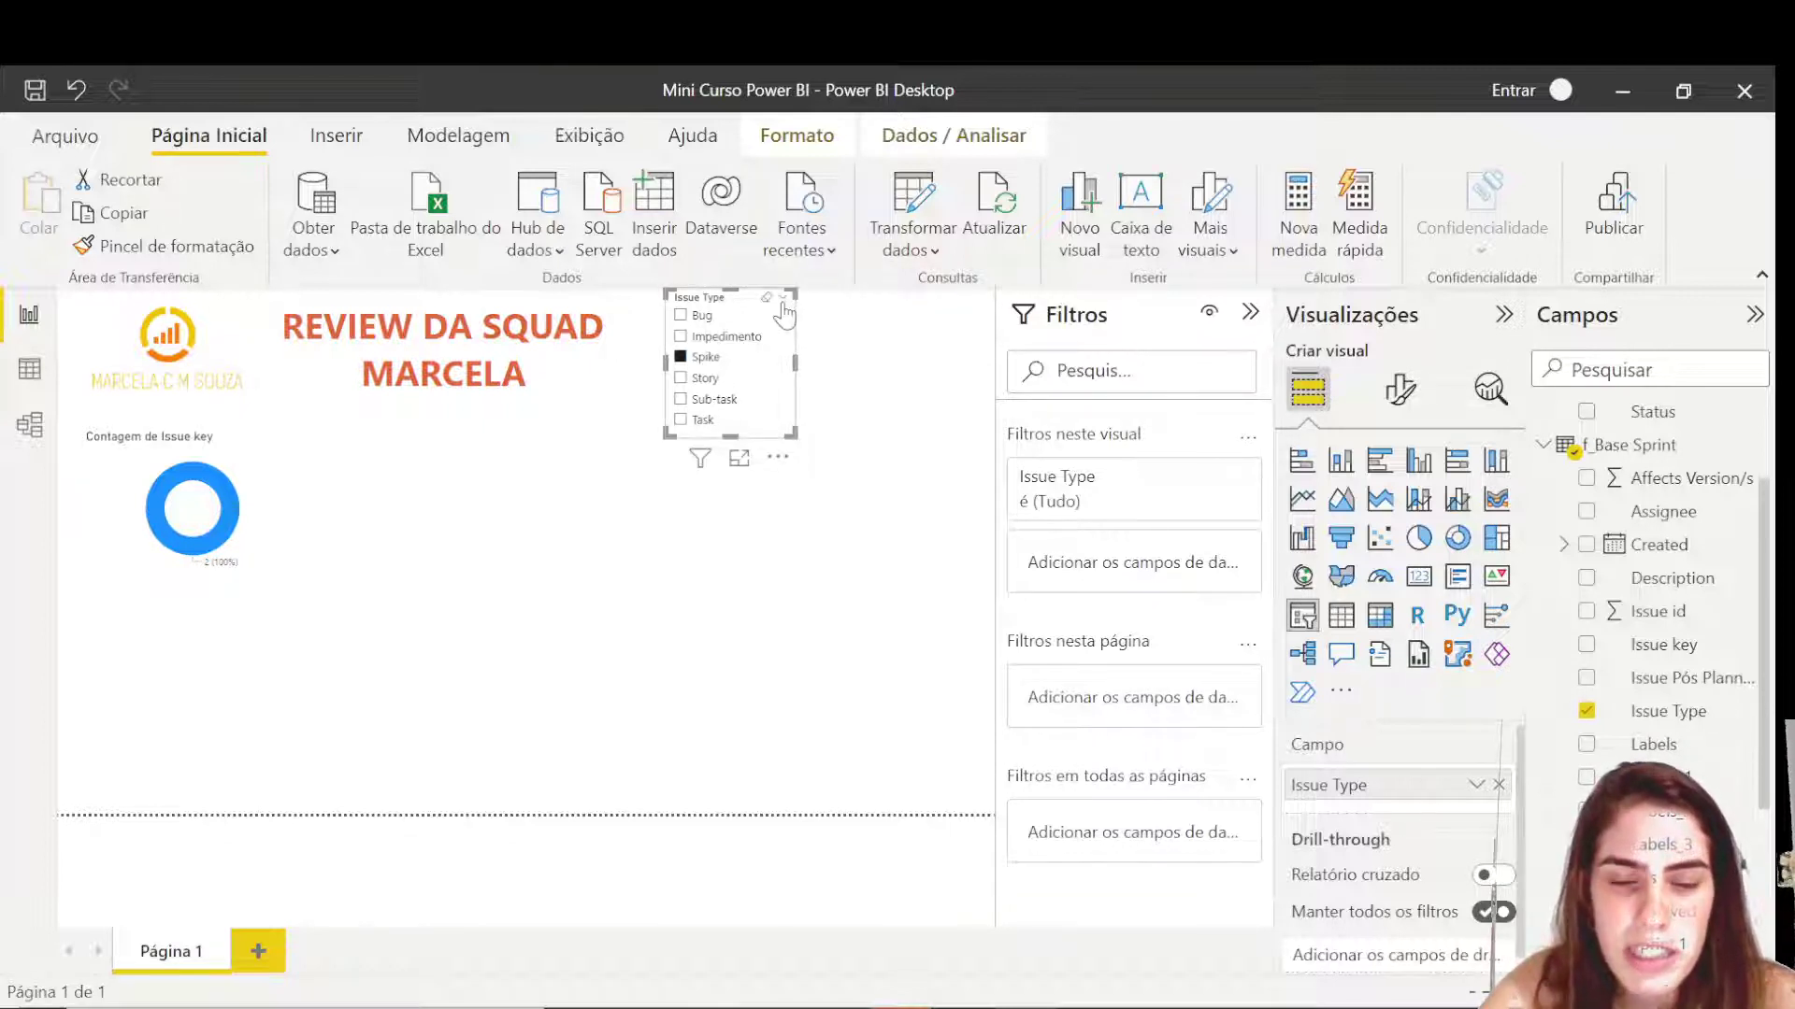
# - Change the Issue Type slicer to a dropdown, shrink it to a single row and place it beside the title
pyautogui.click(783, 299)
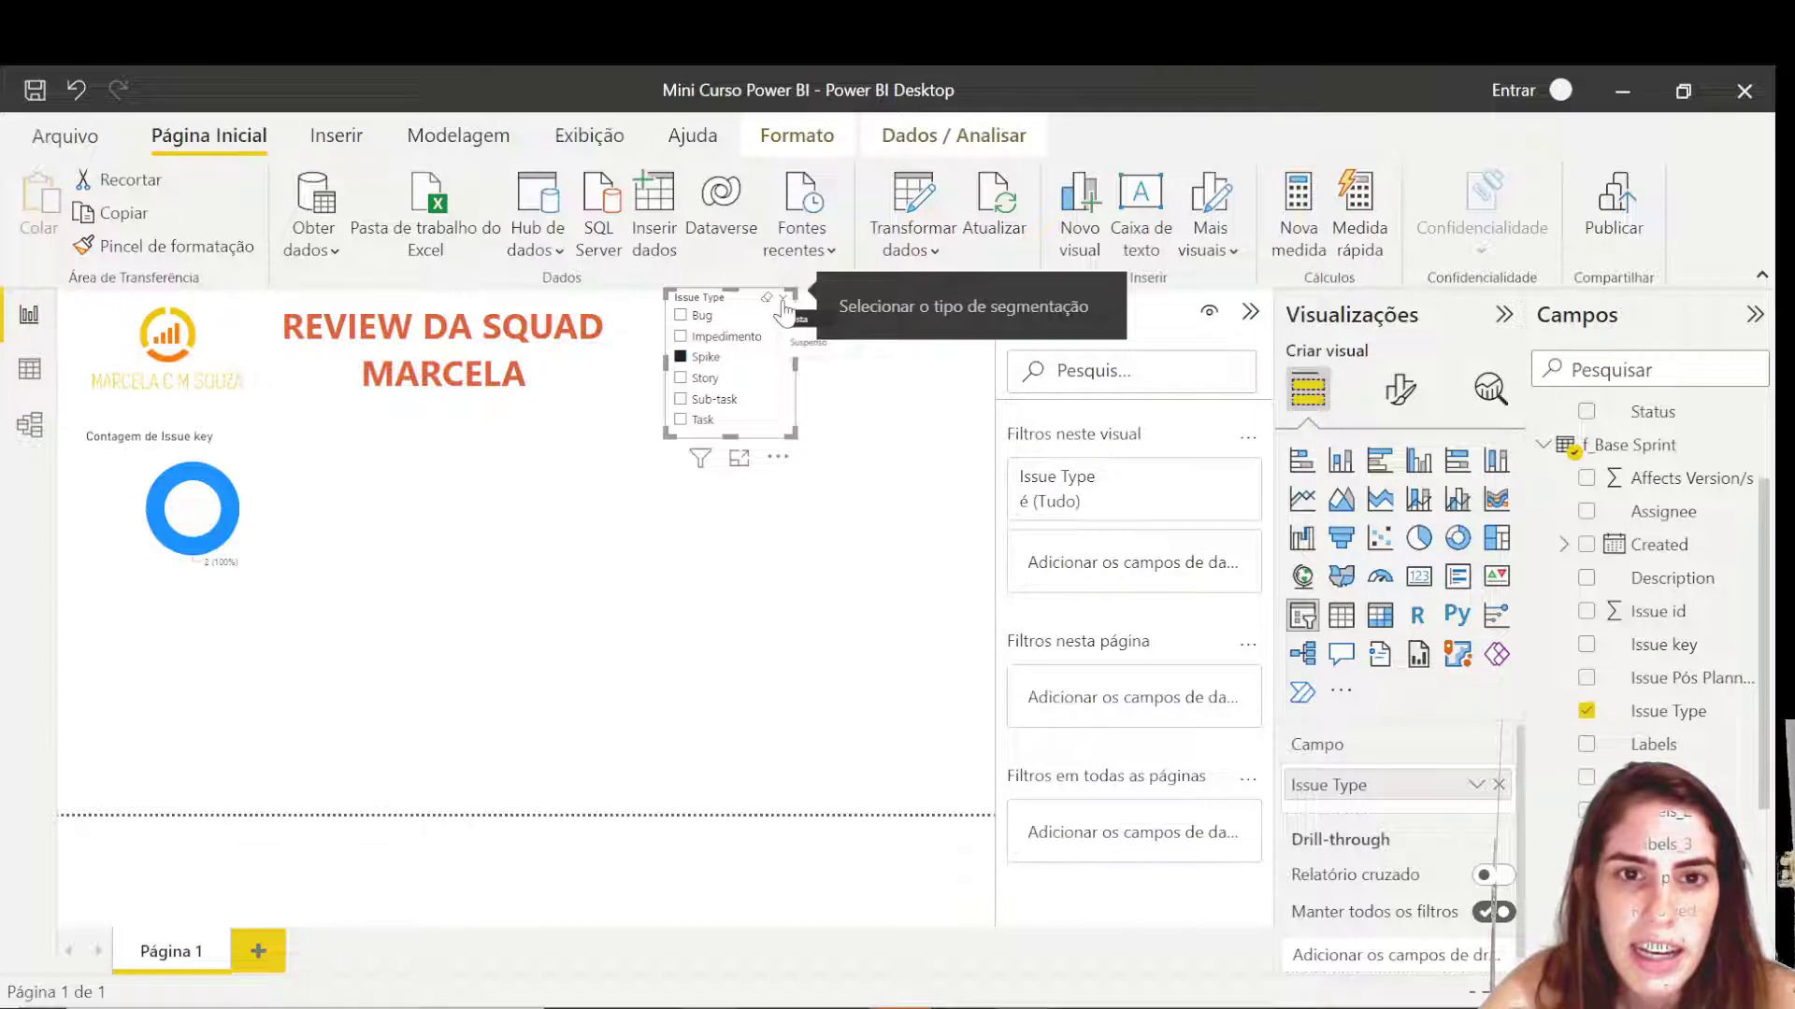
pyautogui.click(806, 342)
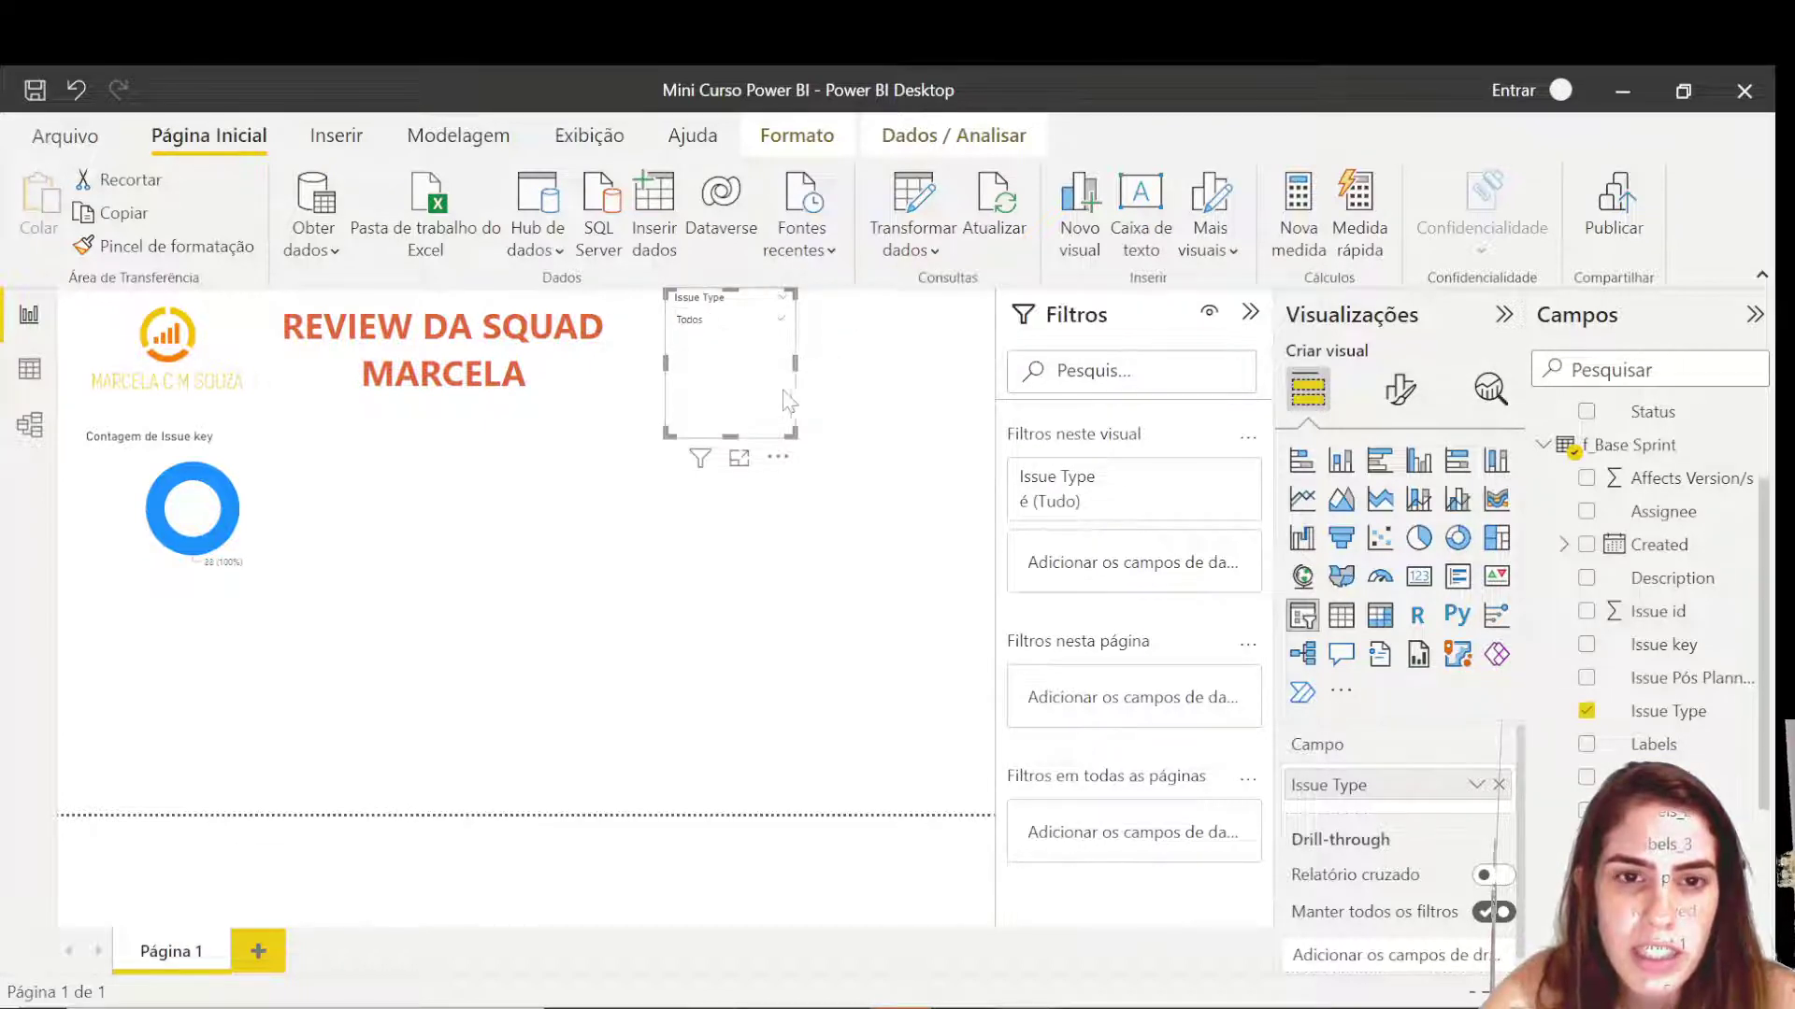
pyautogui.moveTo(782, 428); pyautogui.dragTo(706, 323)
pyautogui.click(713, 330)
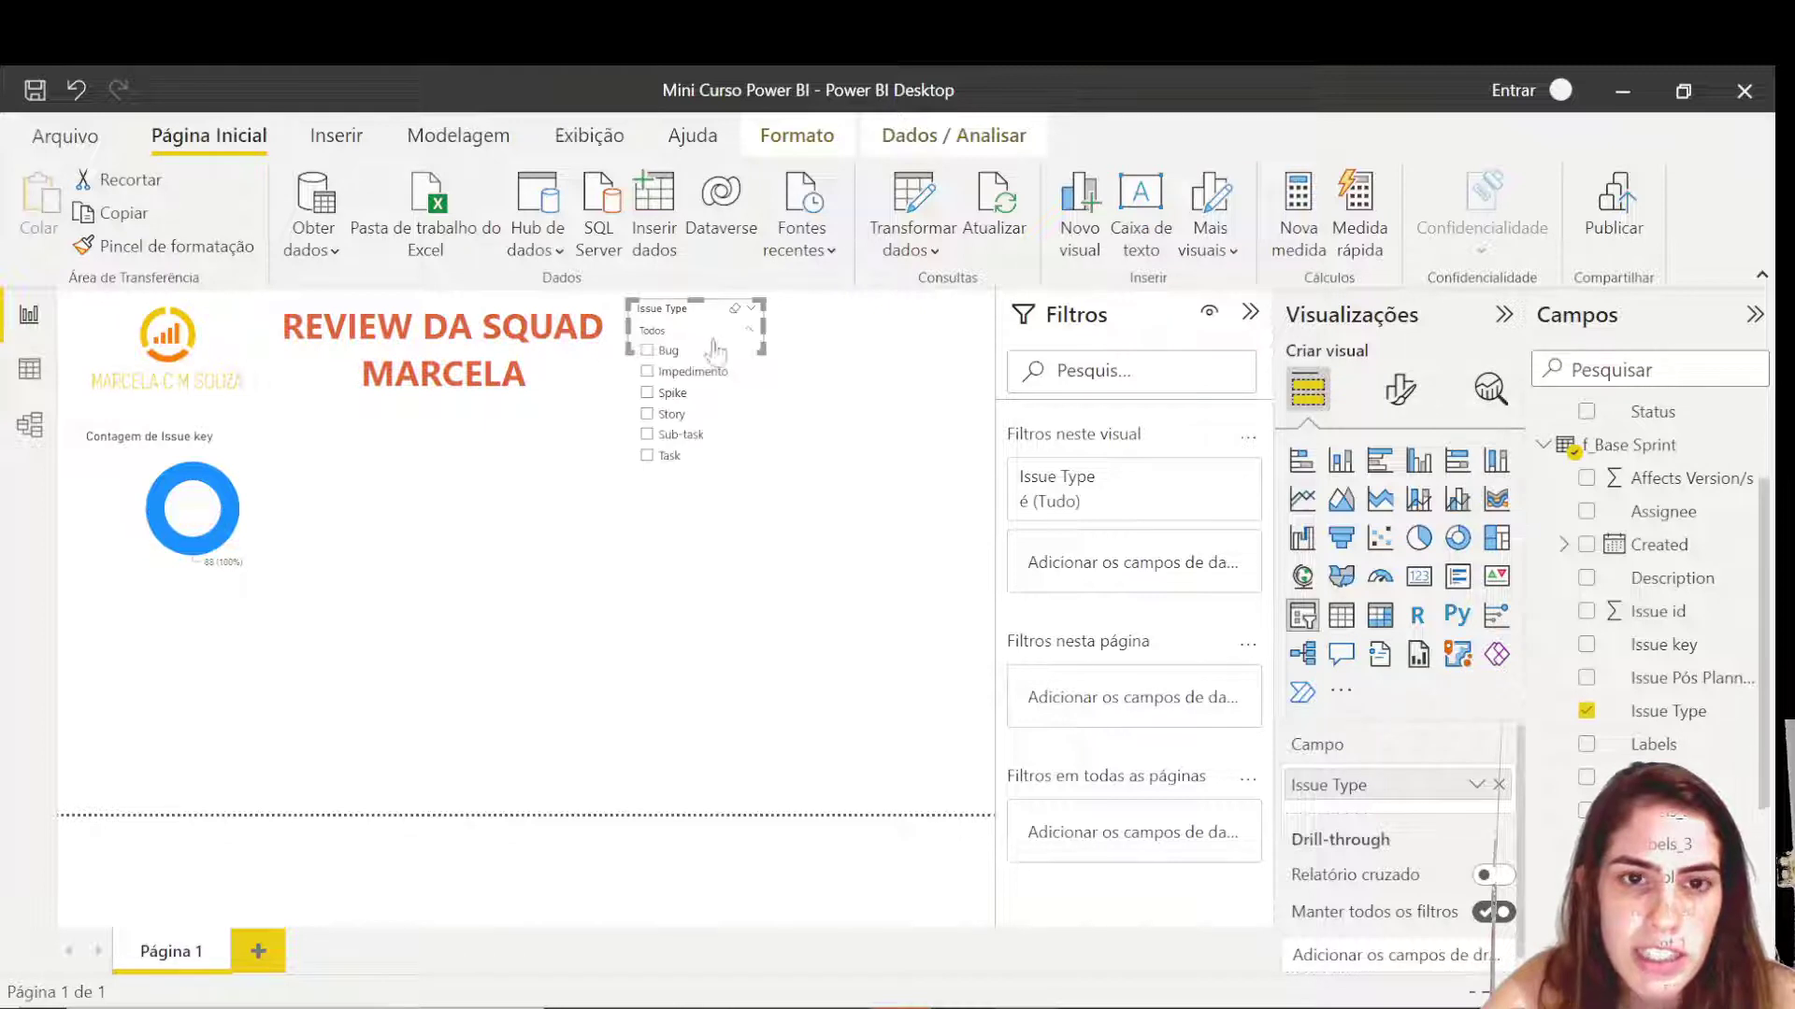
pyautogui.click(745, 334)
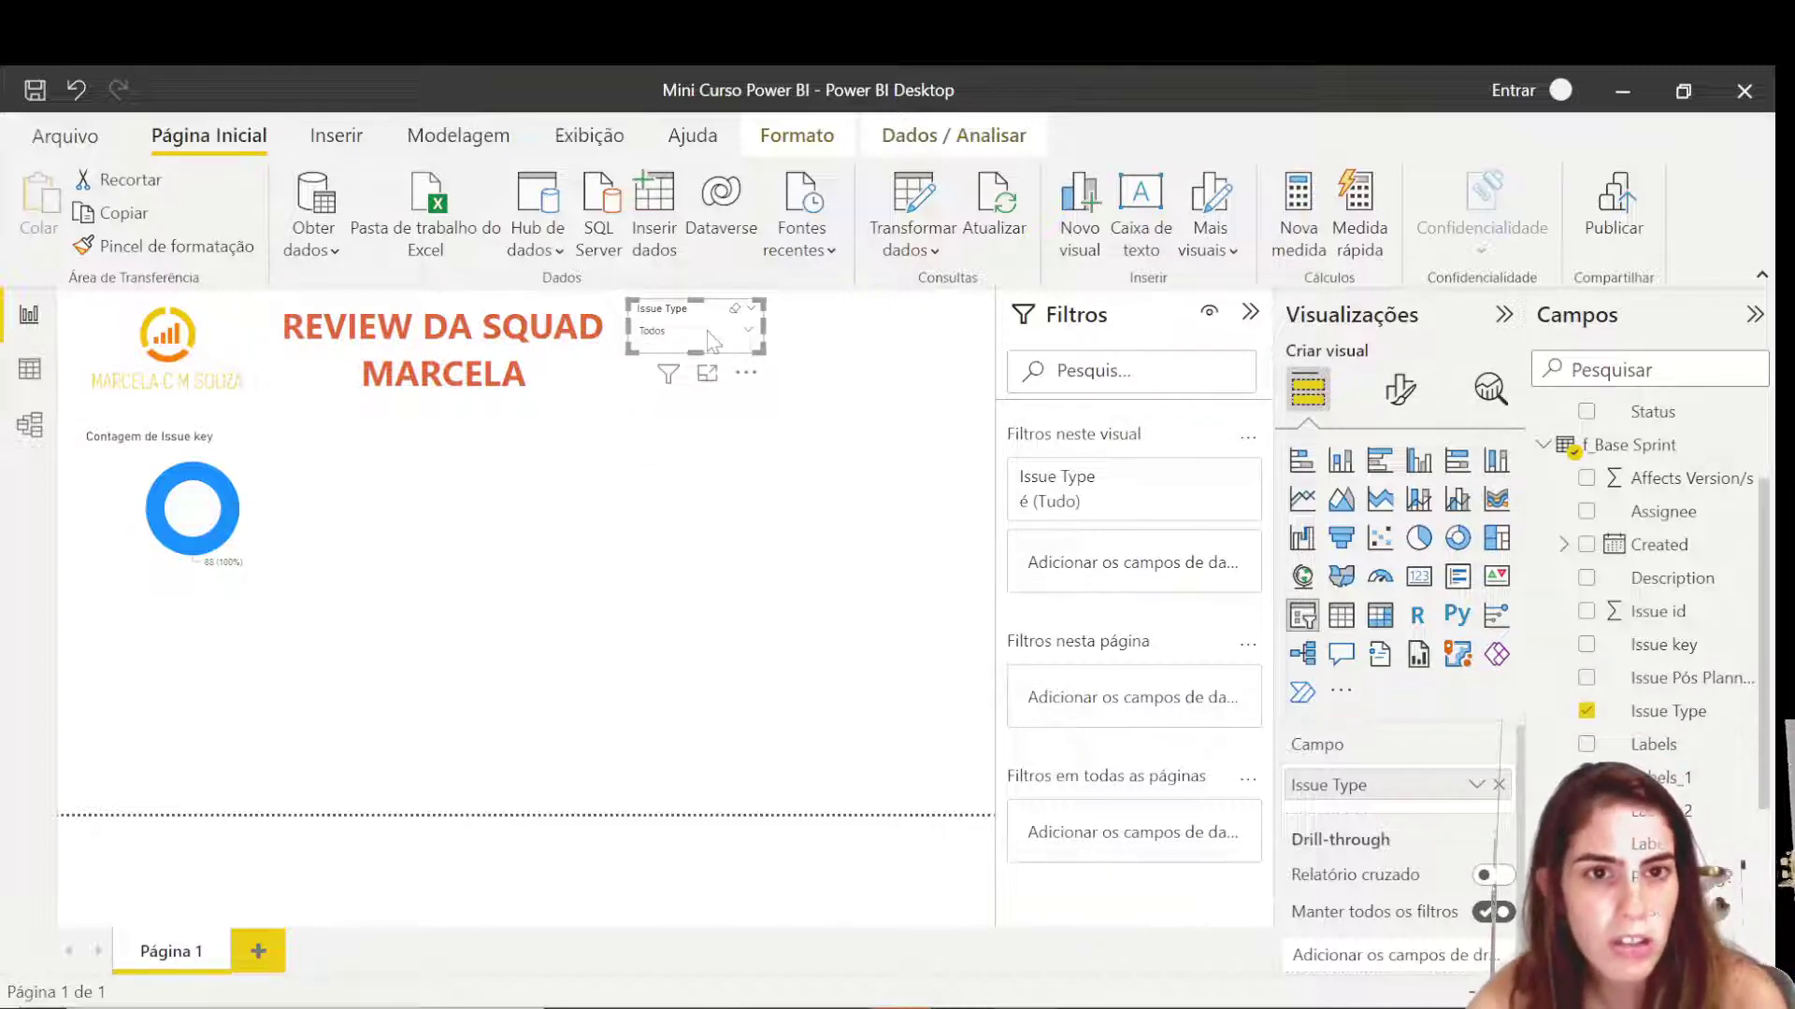
# - Enable the "Selecionar tudo" option in the slicer's selection settings and filter by Spike
pyautogui.click(1399, 391)
pyautogui.click(1394, 582)
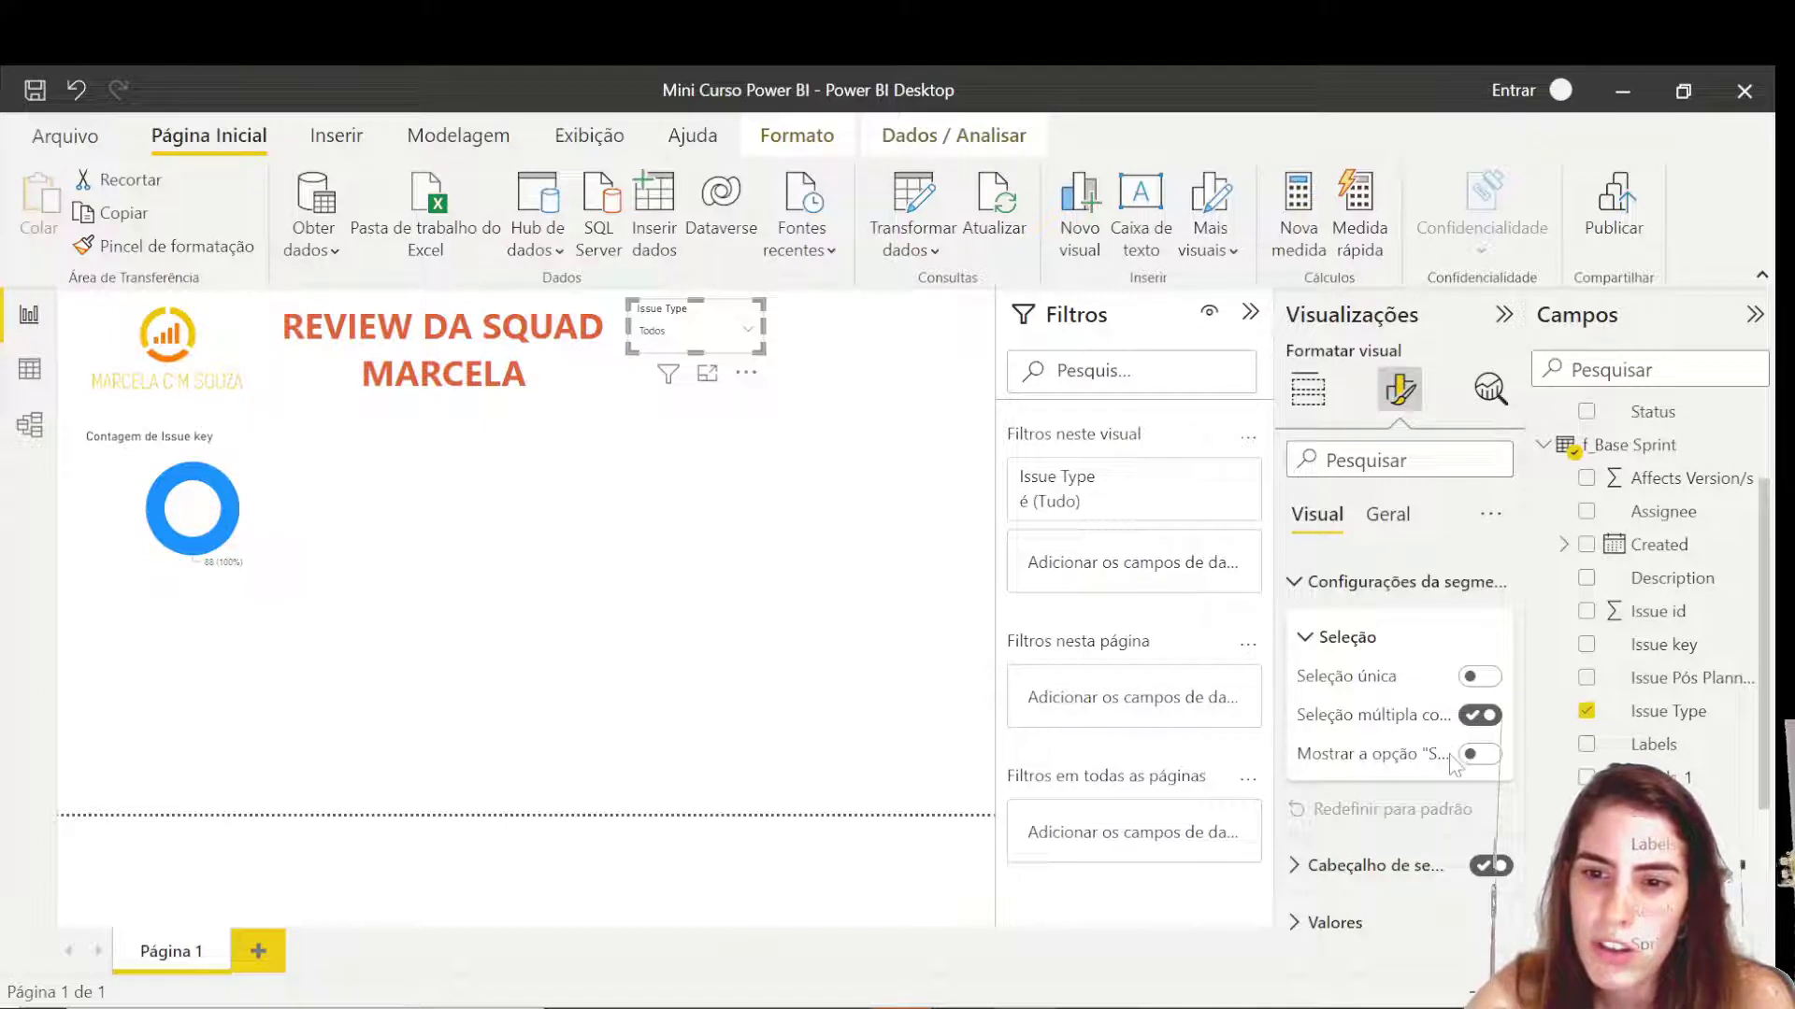
pyautogui.click(1477, 757)
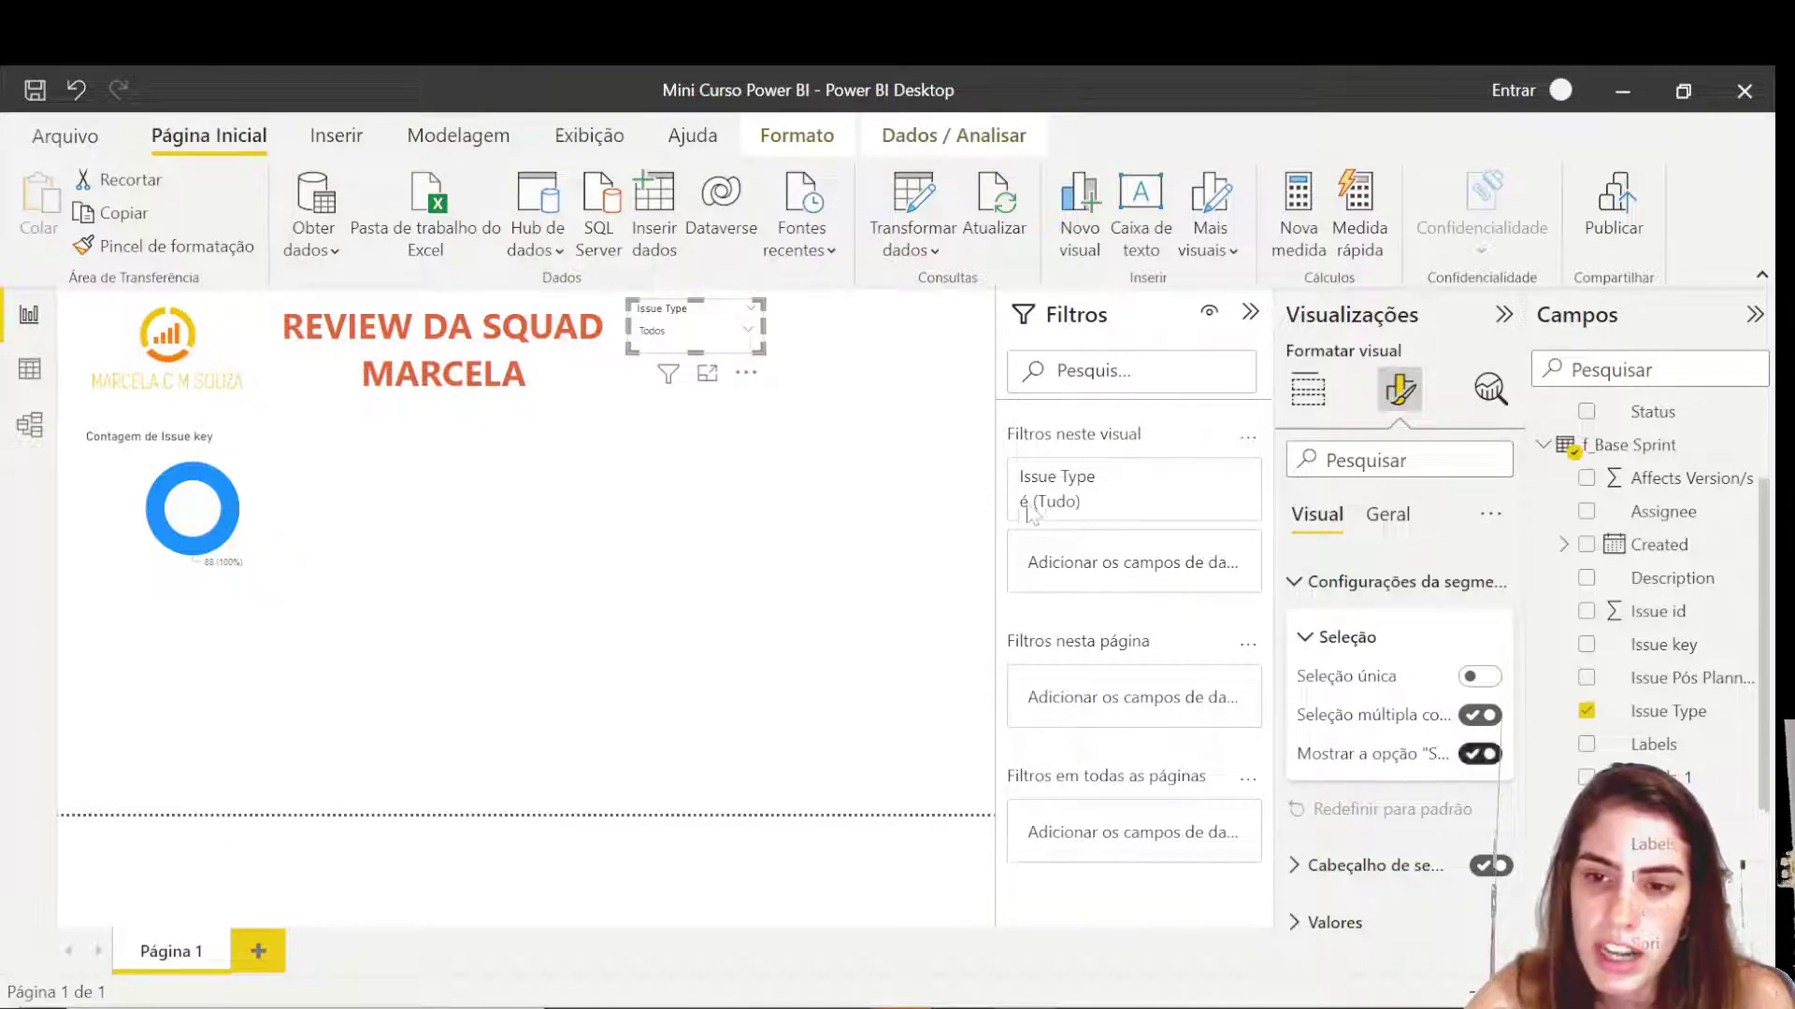
pyautogui.click(722, 332)
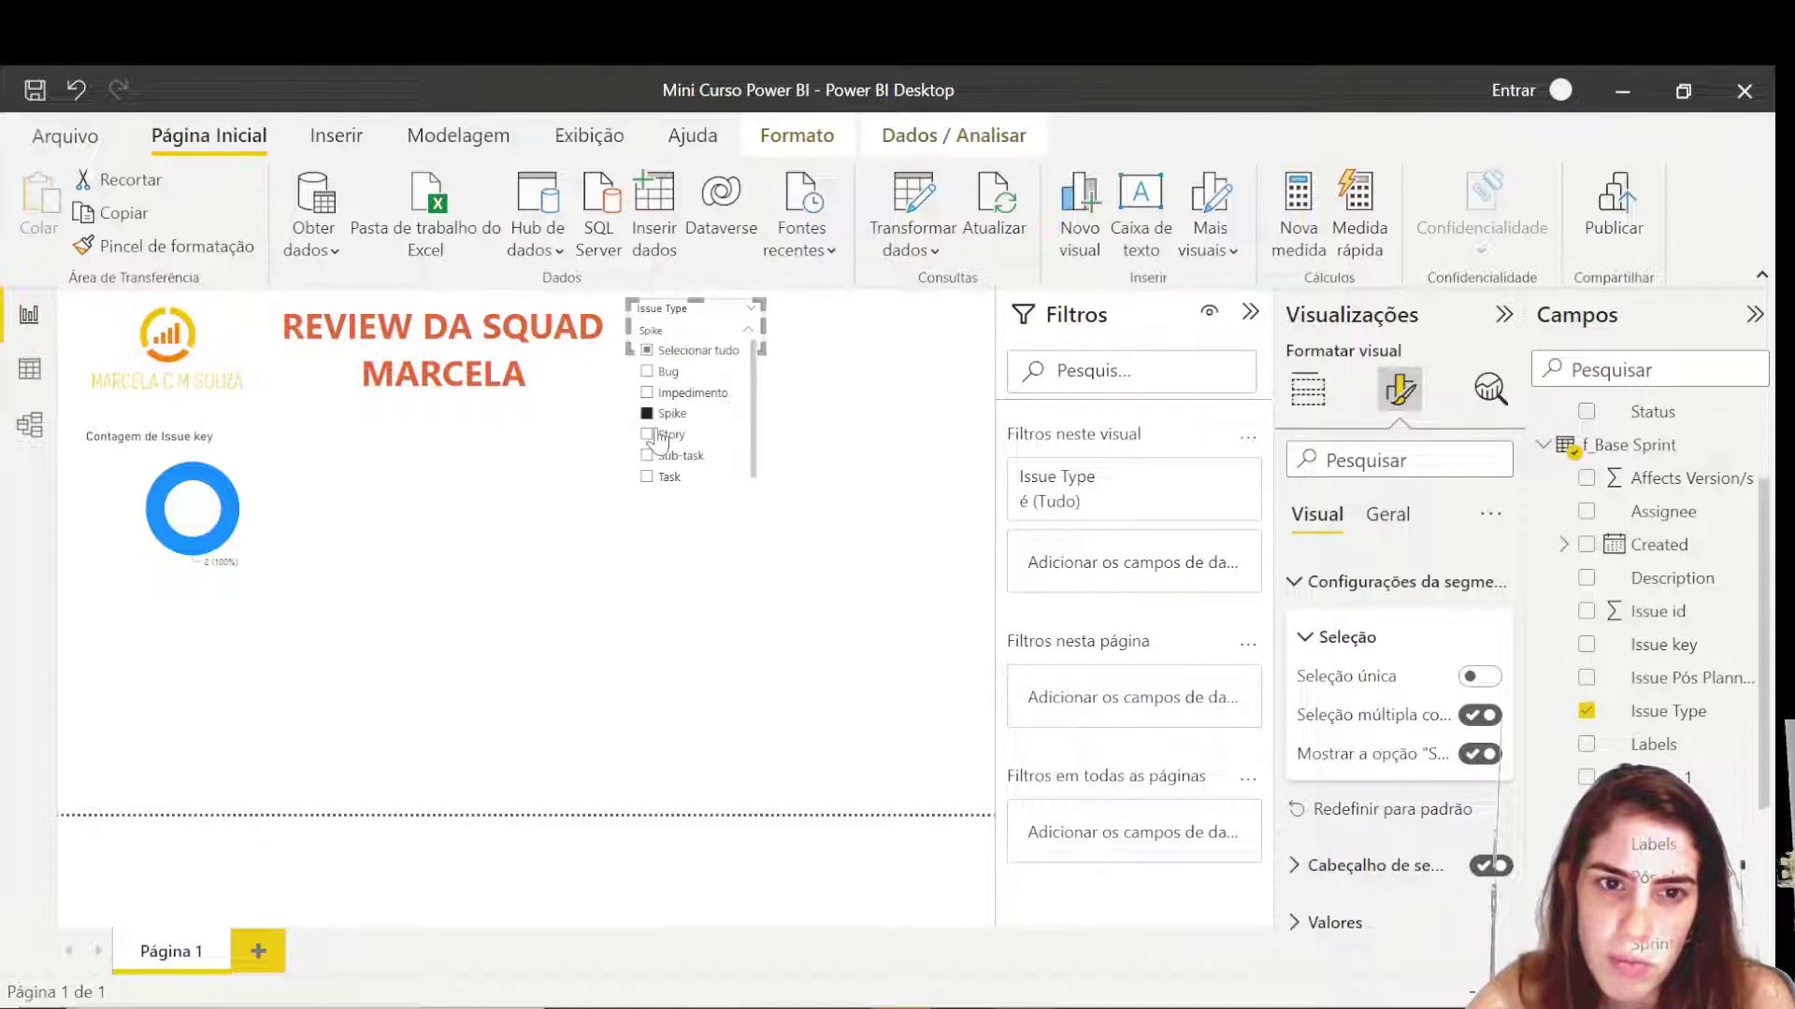
# - Toggle CTRL multi-selection off and on, try combining Spike with other issue types, and select and clear all of them
pyautogui.click(1477, 716)
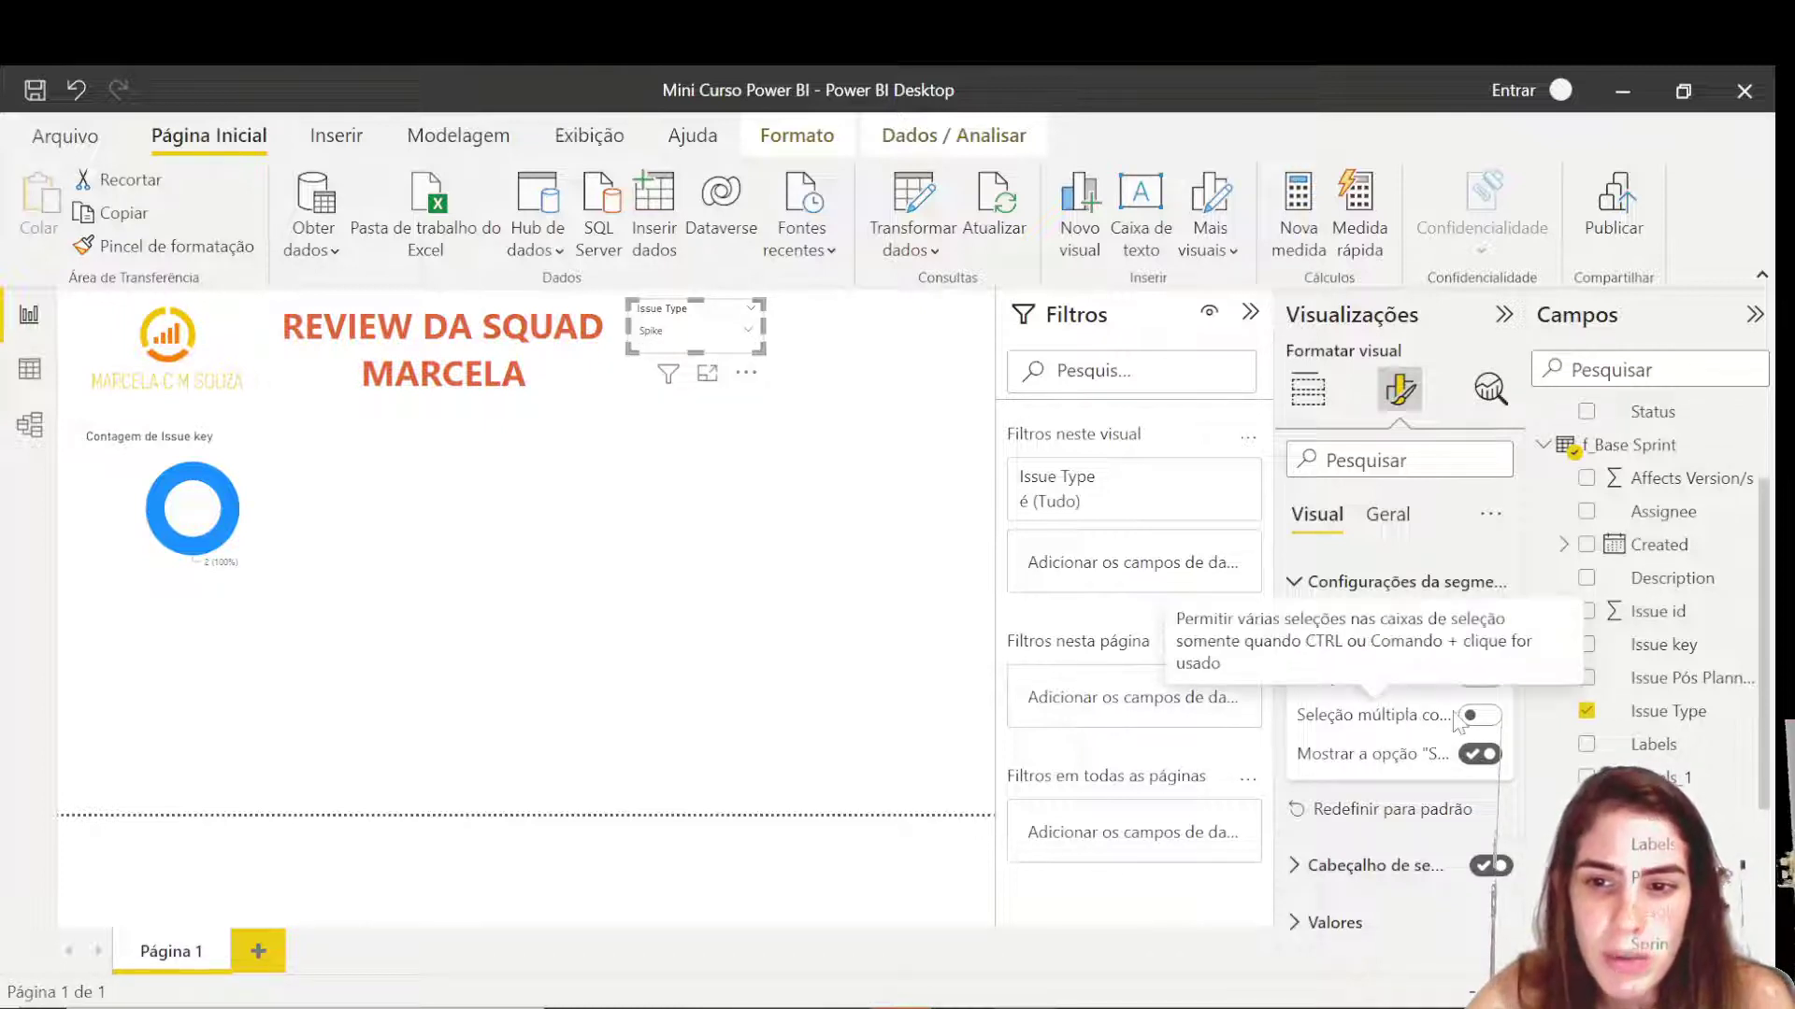
pyautogui.click(1477, 716)
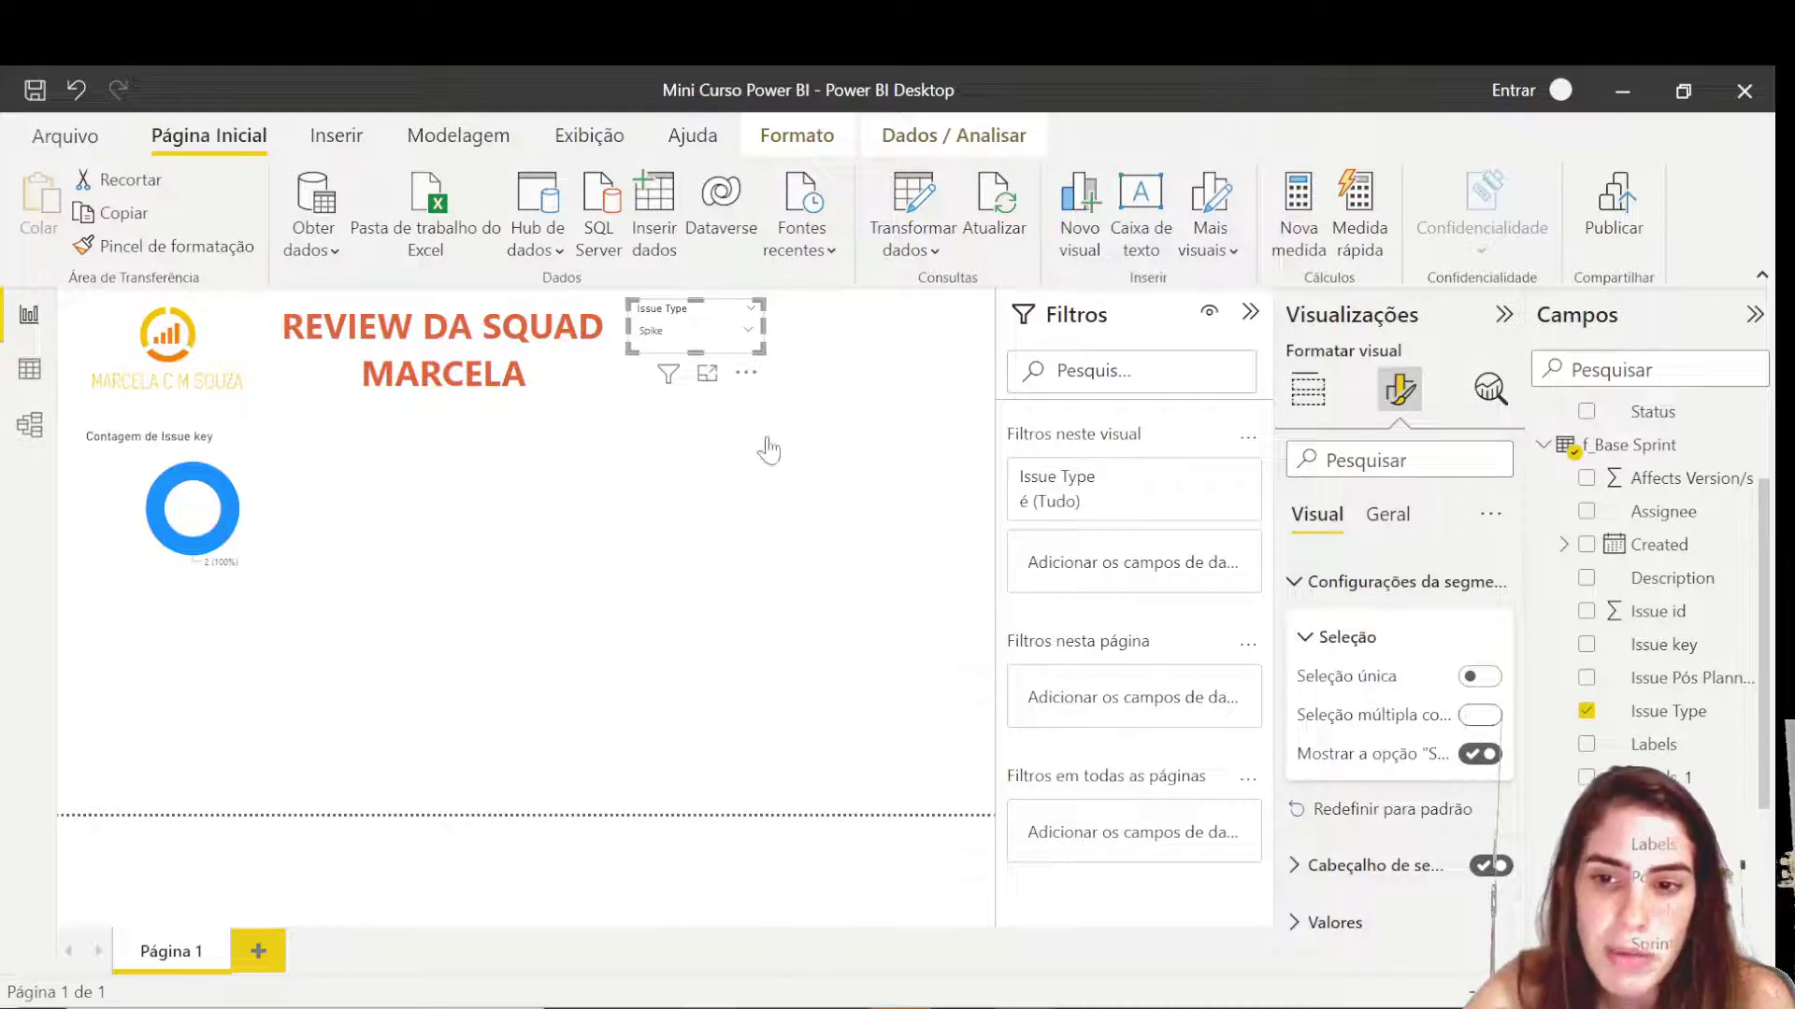
pyautogui.click(733, 331)
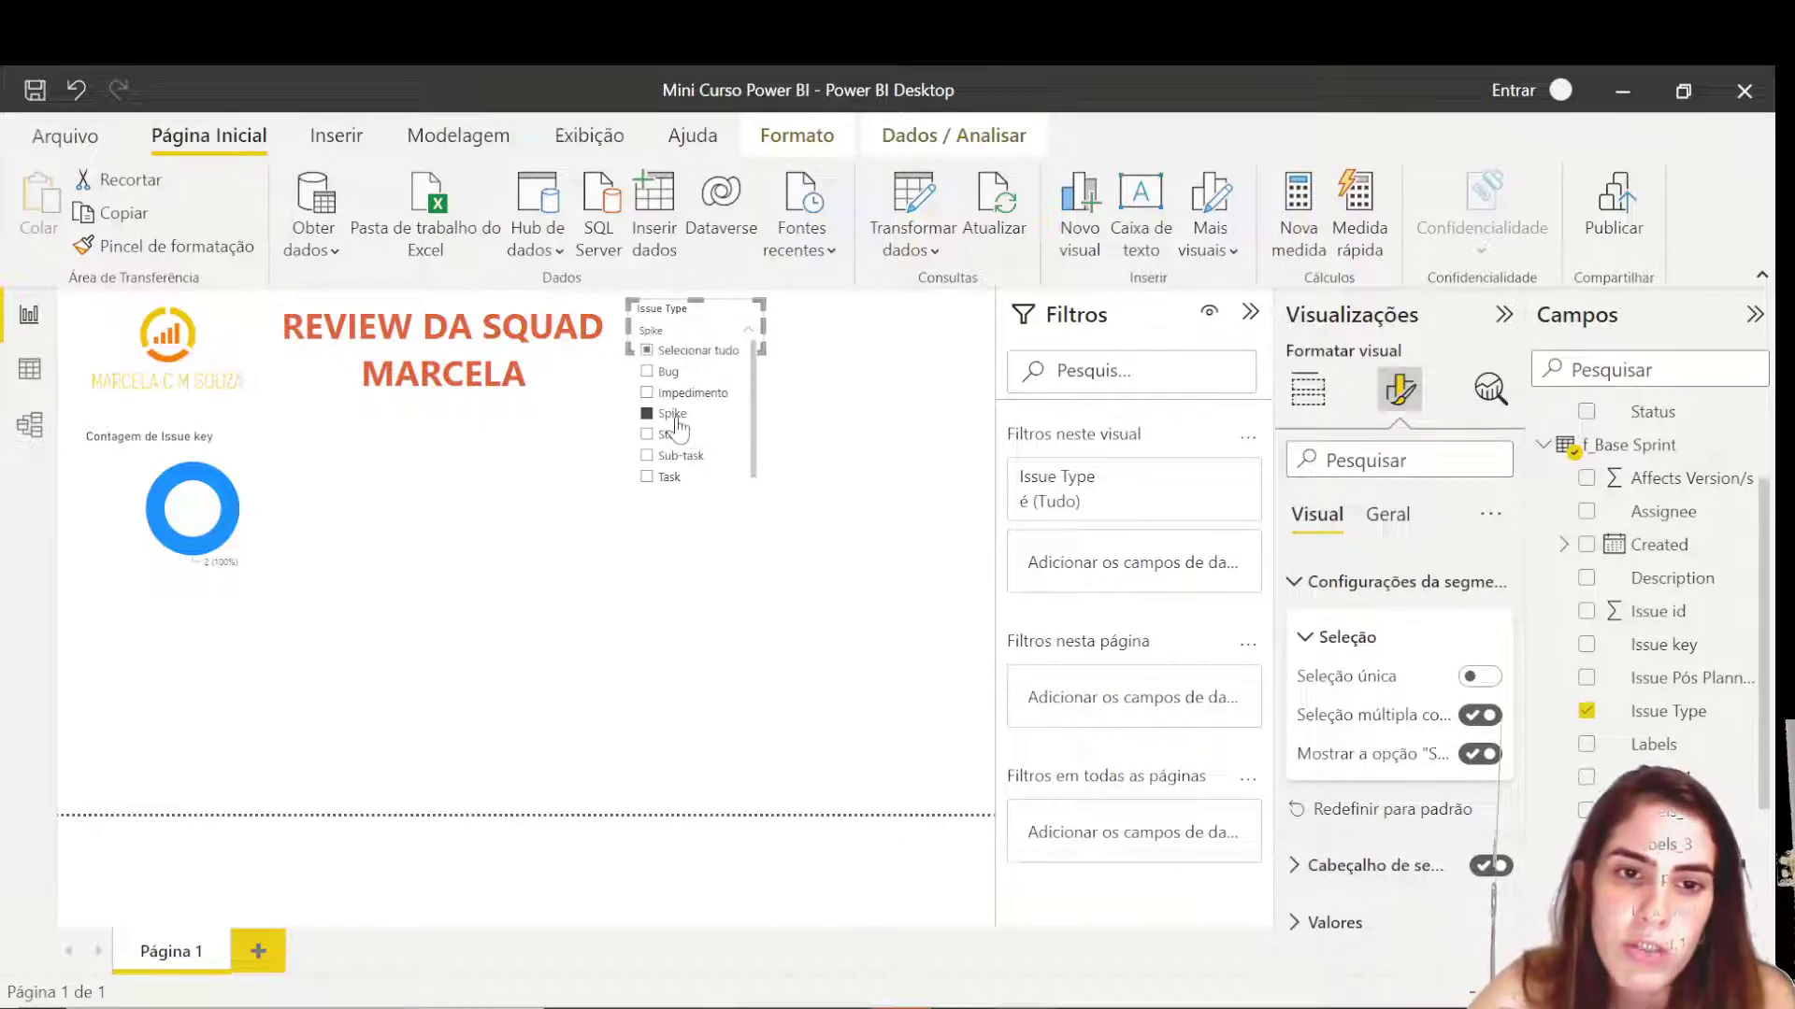
pyautogui.click(673, 435)
pyautogui.click(678, 455)
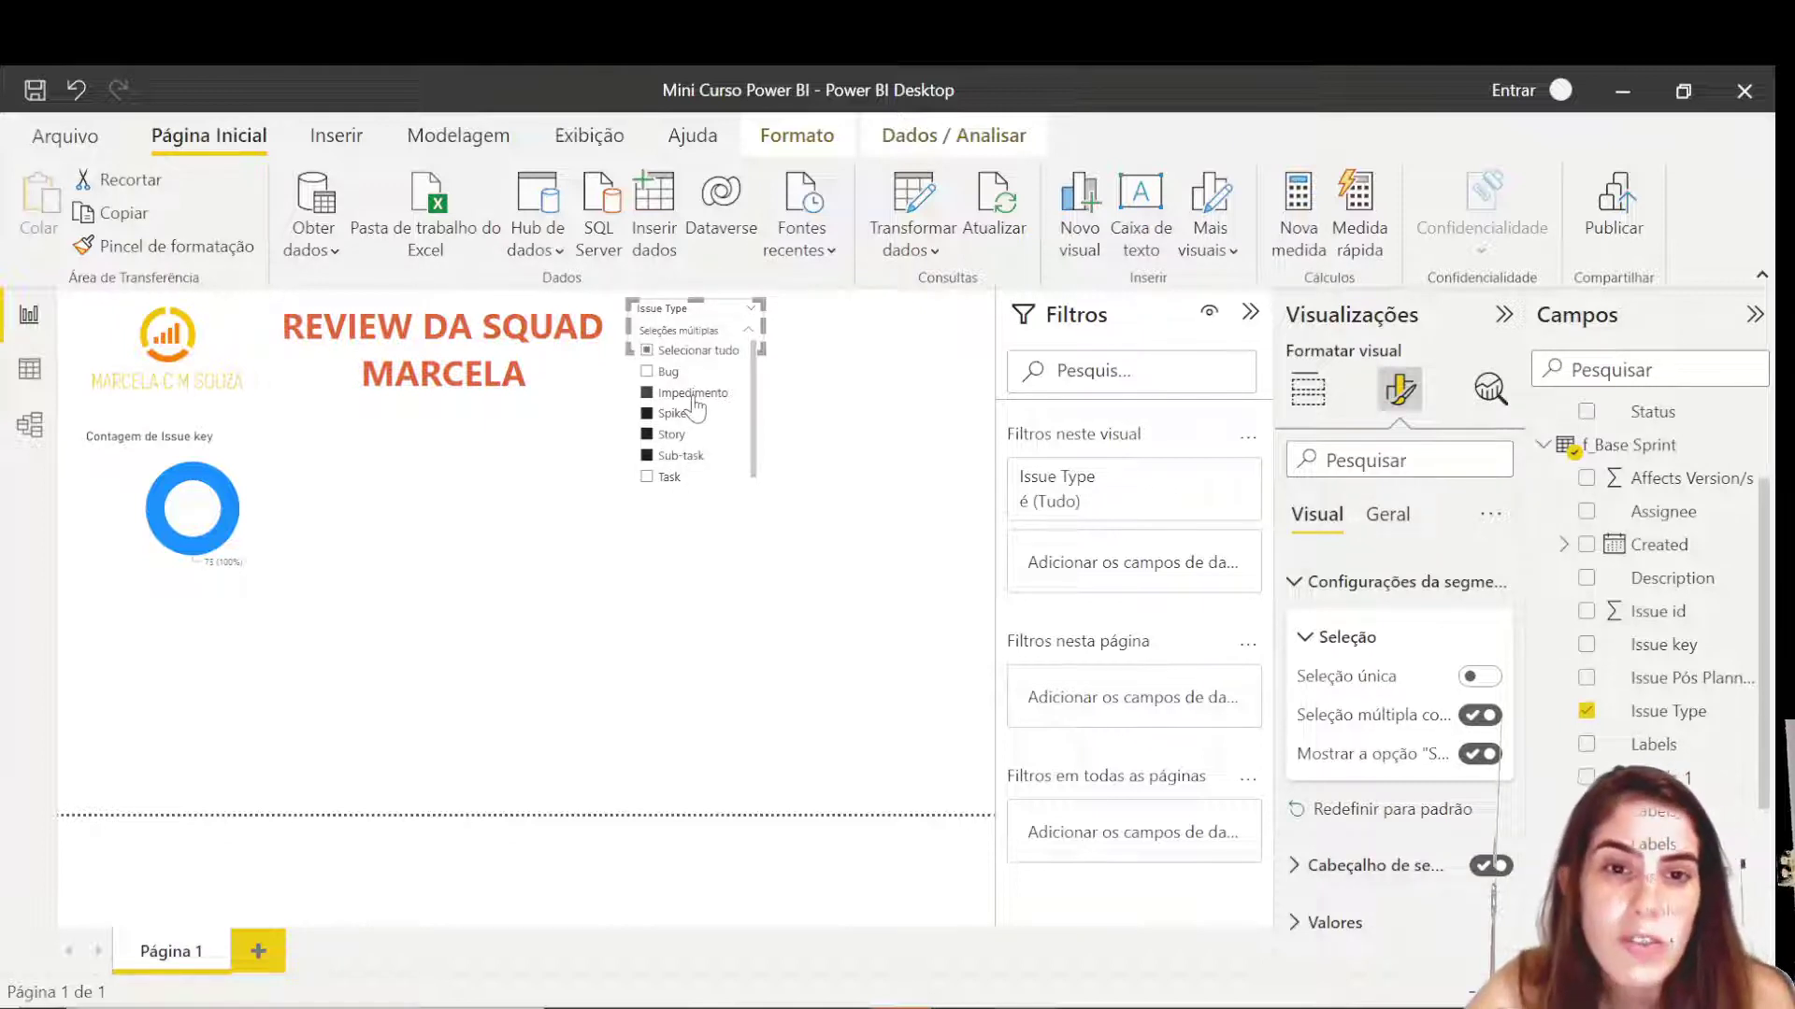
pyautogui.click(699, 351)
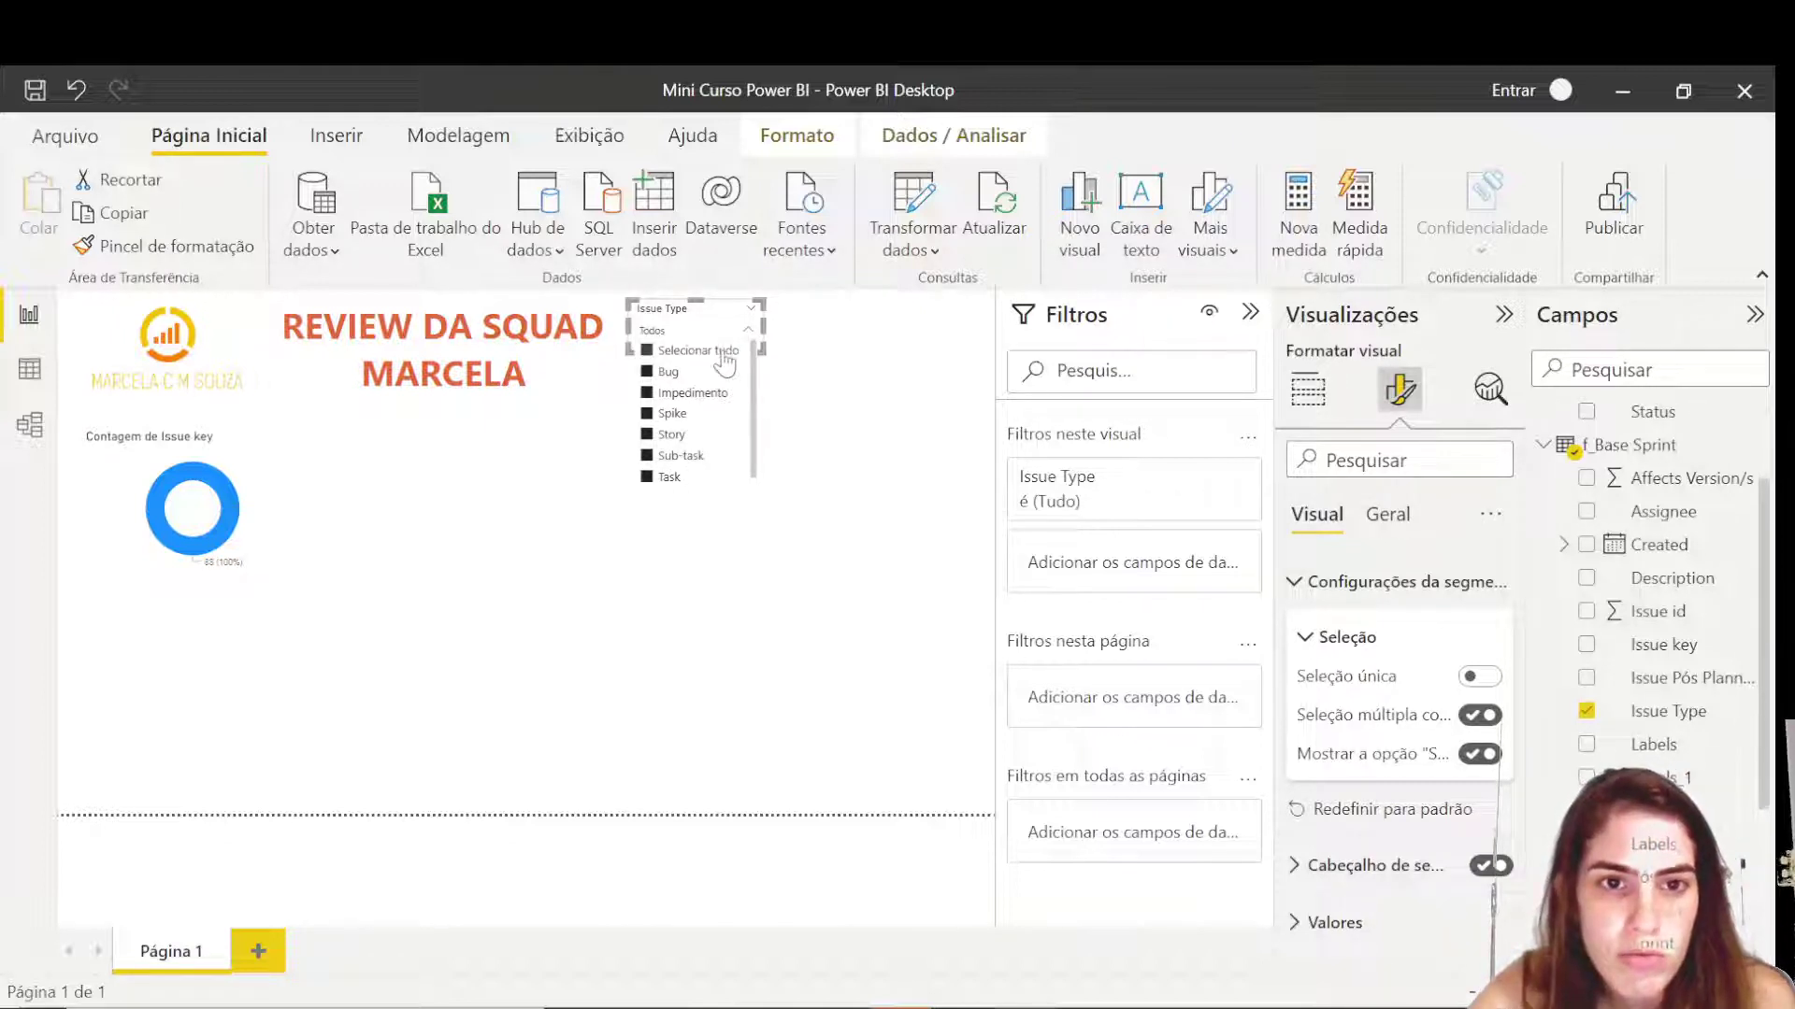
pyautogui.click(699, 350)
# - Turn off the slicer's CTRL requirement for multi-selection and test it by checking and unchecking Bug, Impedimento, Spike and Story
pyautogui.click(1485, 718)
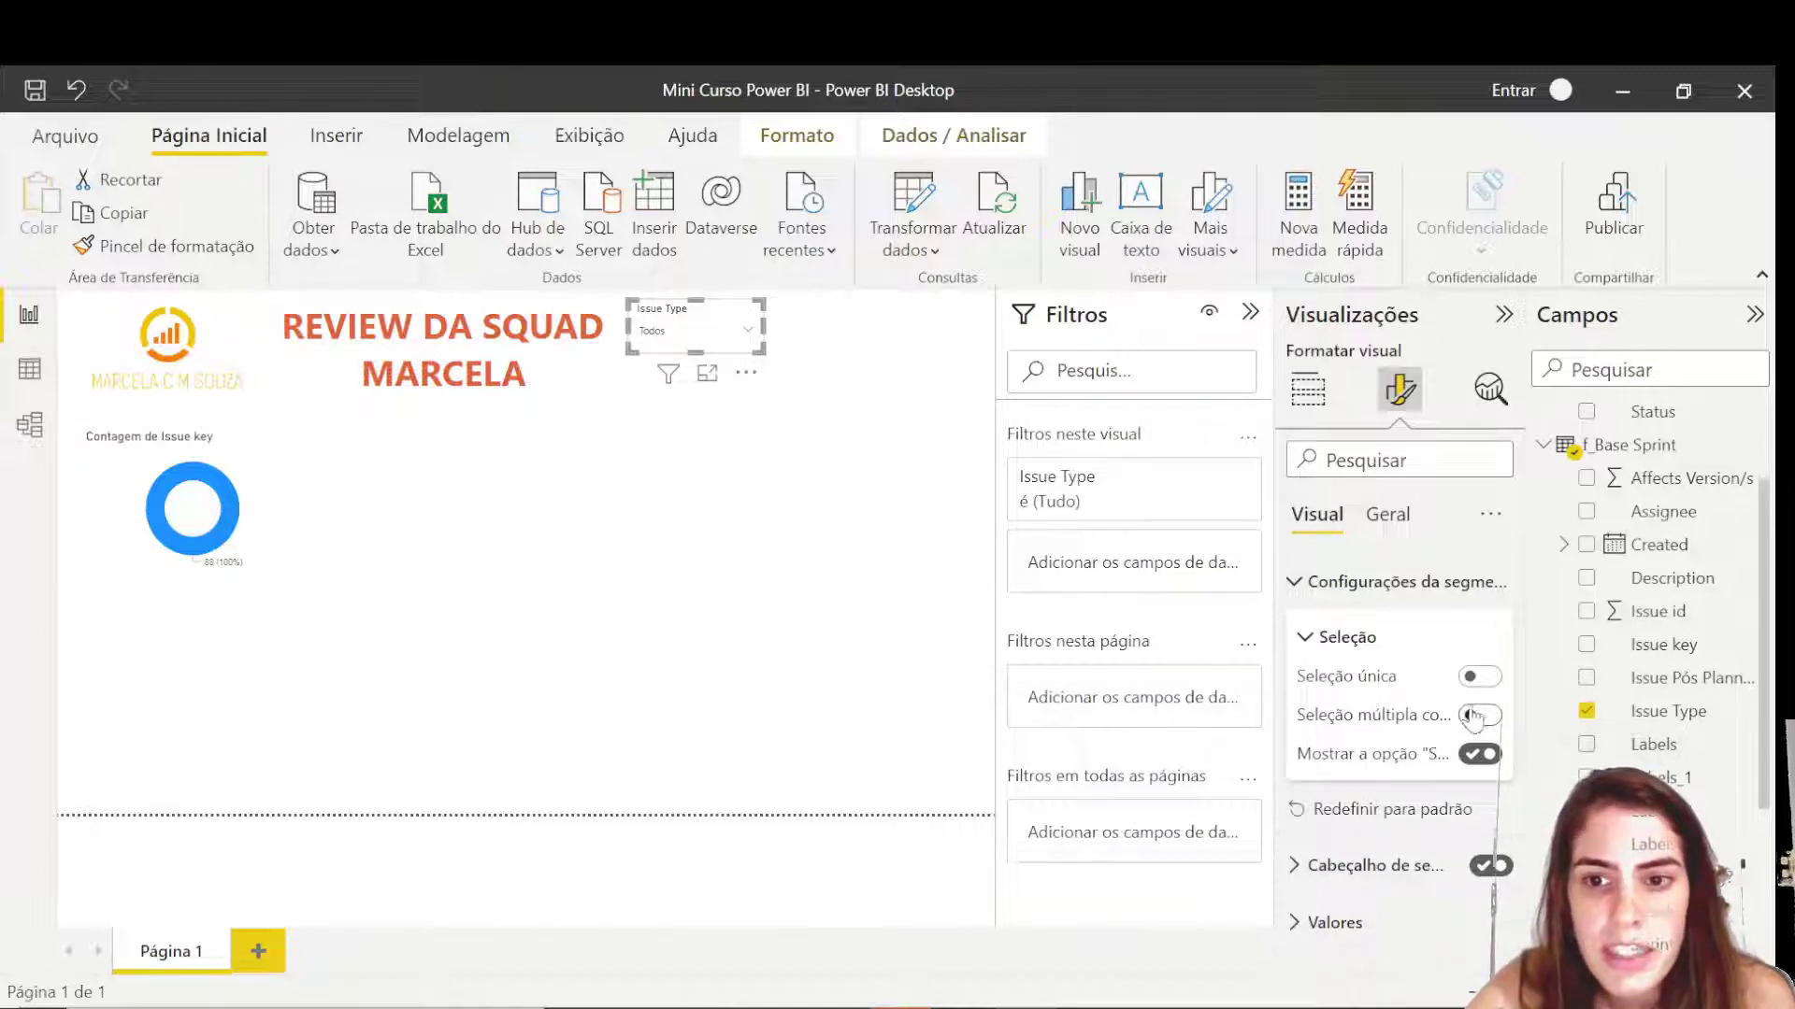
pyautogui.click(711, 336)
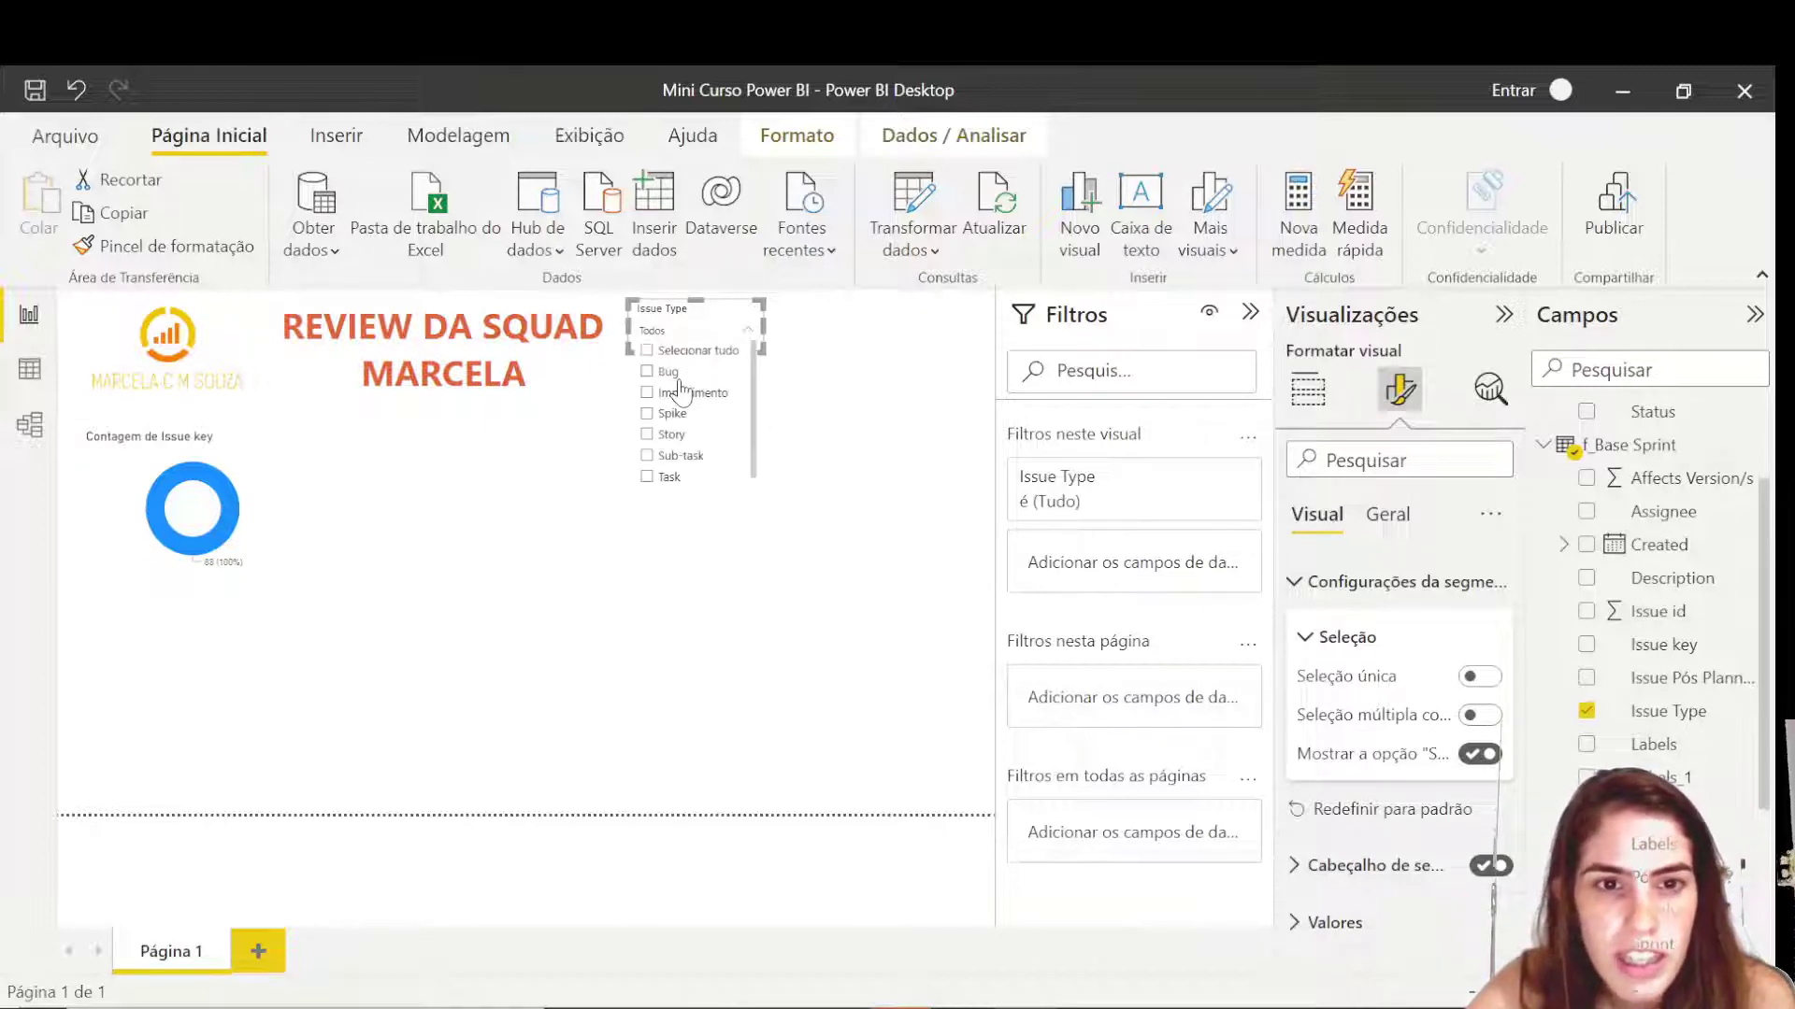
pyautogui.click(669, 375)
pyautogui.click(674, 394)
pyautogui.click(672, 414)
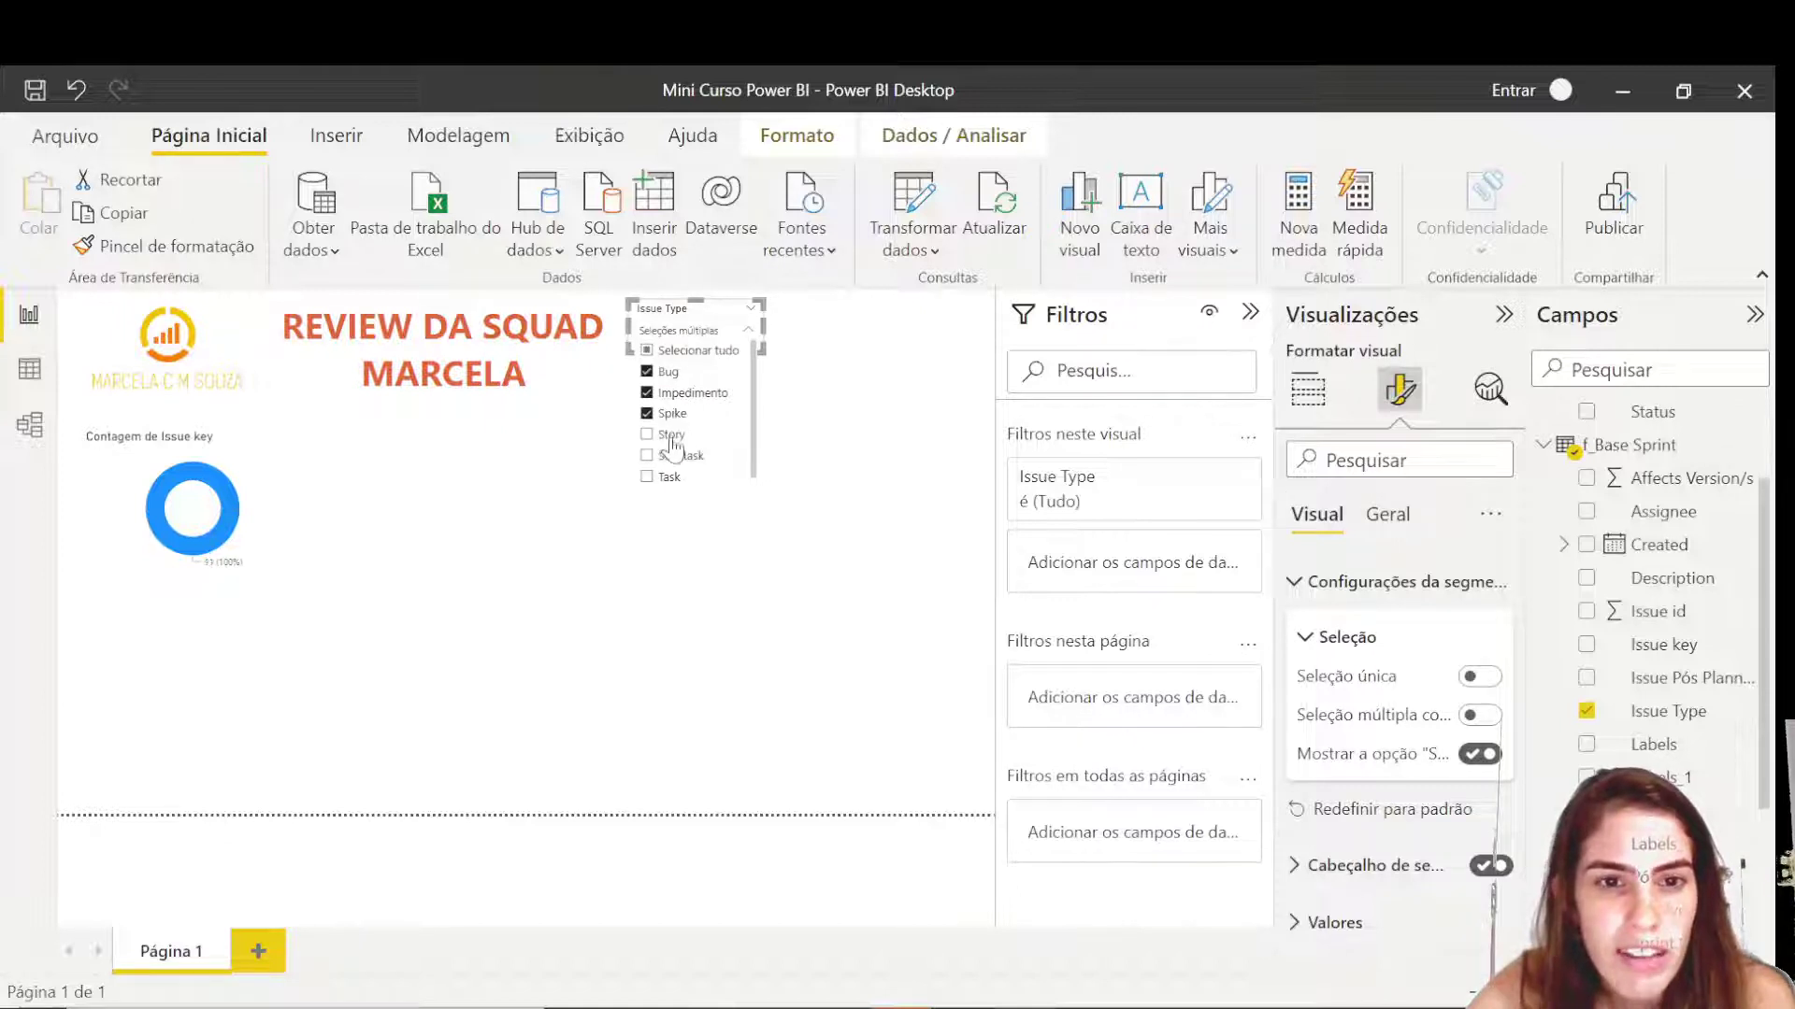
pyautogui.click(670, 436)
pyautogui.click(670, 414)
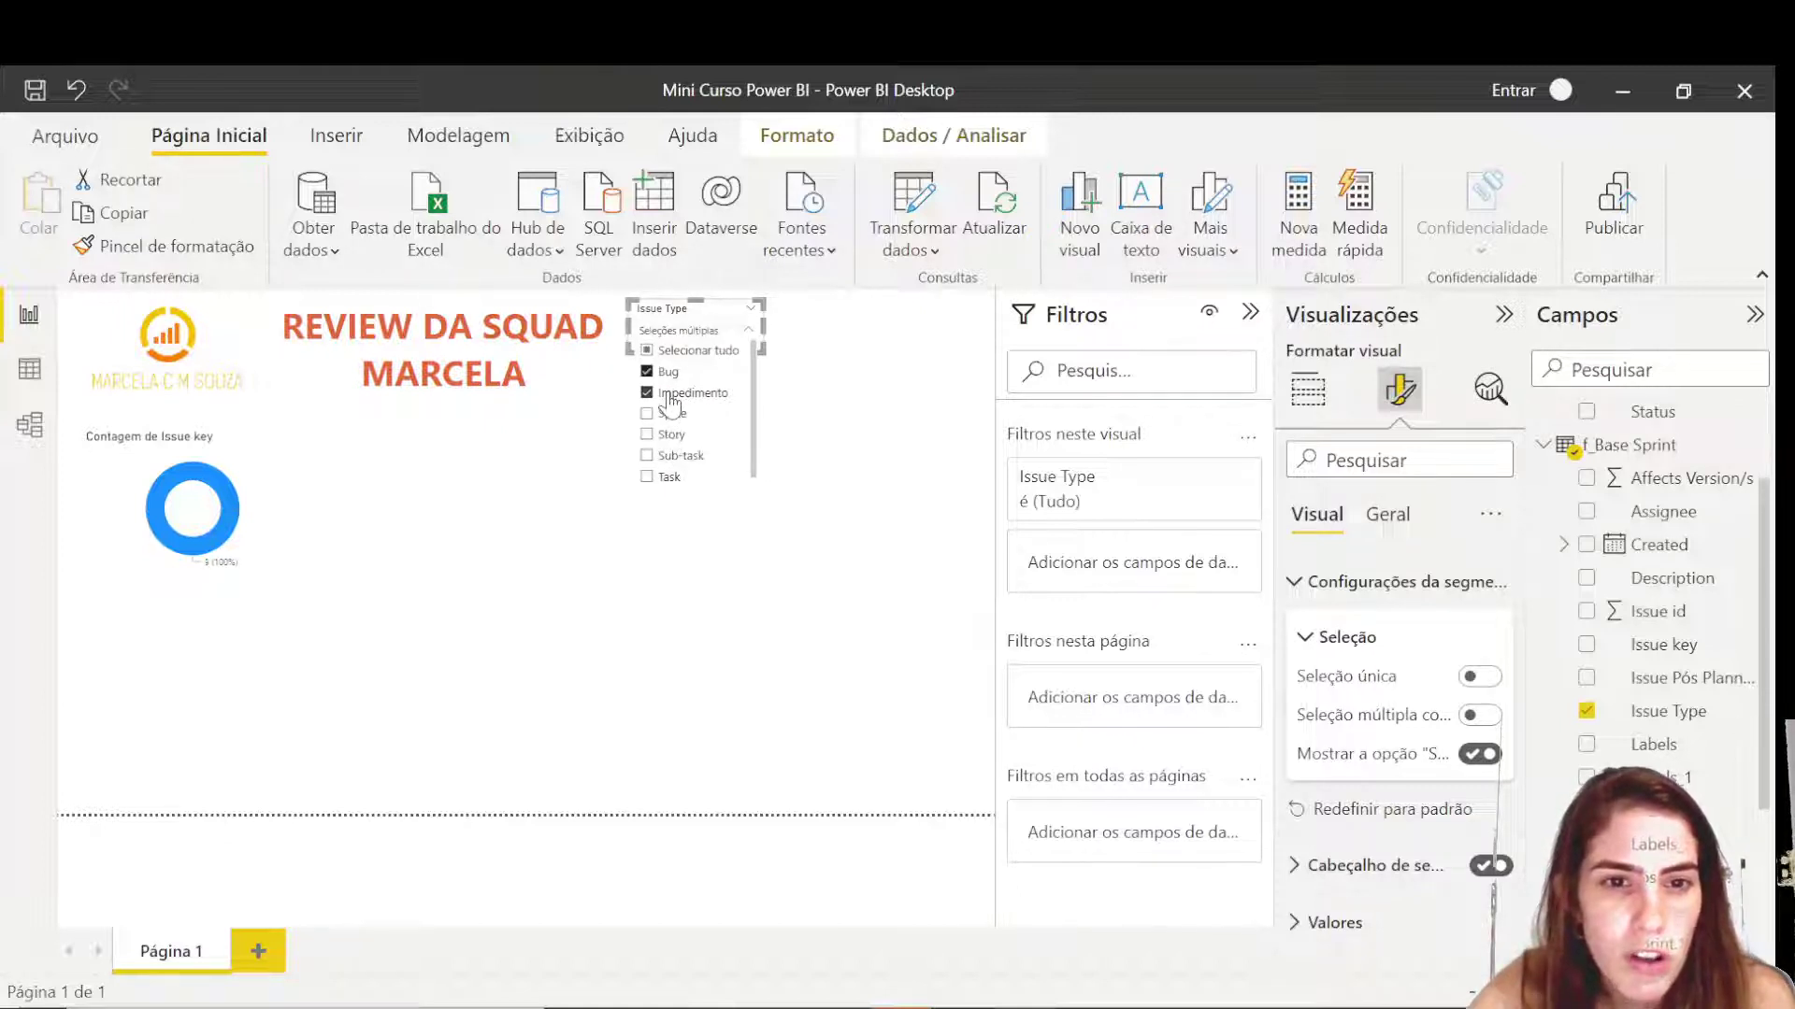
pyautogui.click(666, 393)
pyautogui.click(663, 373)
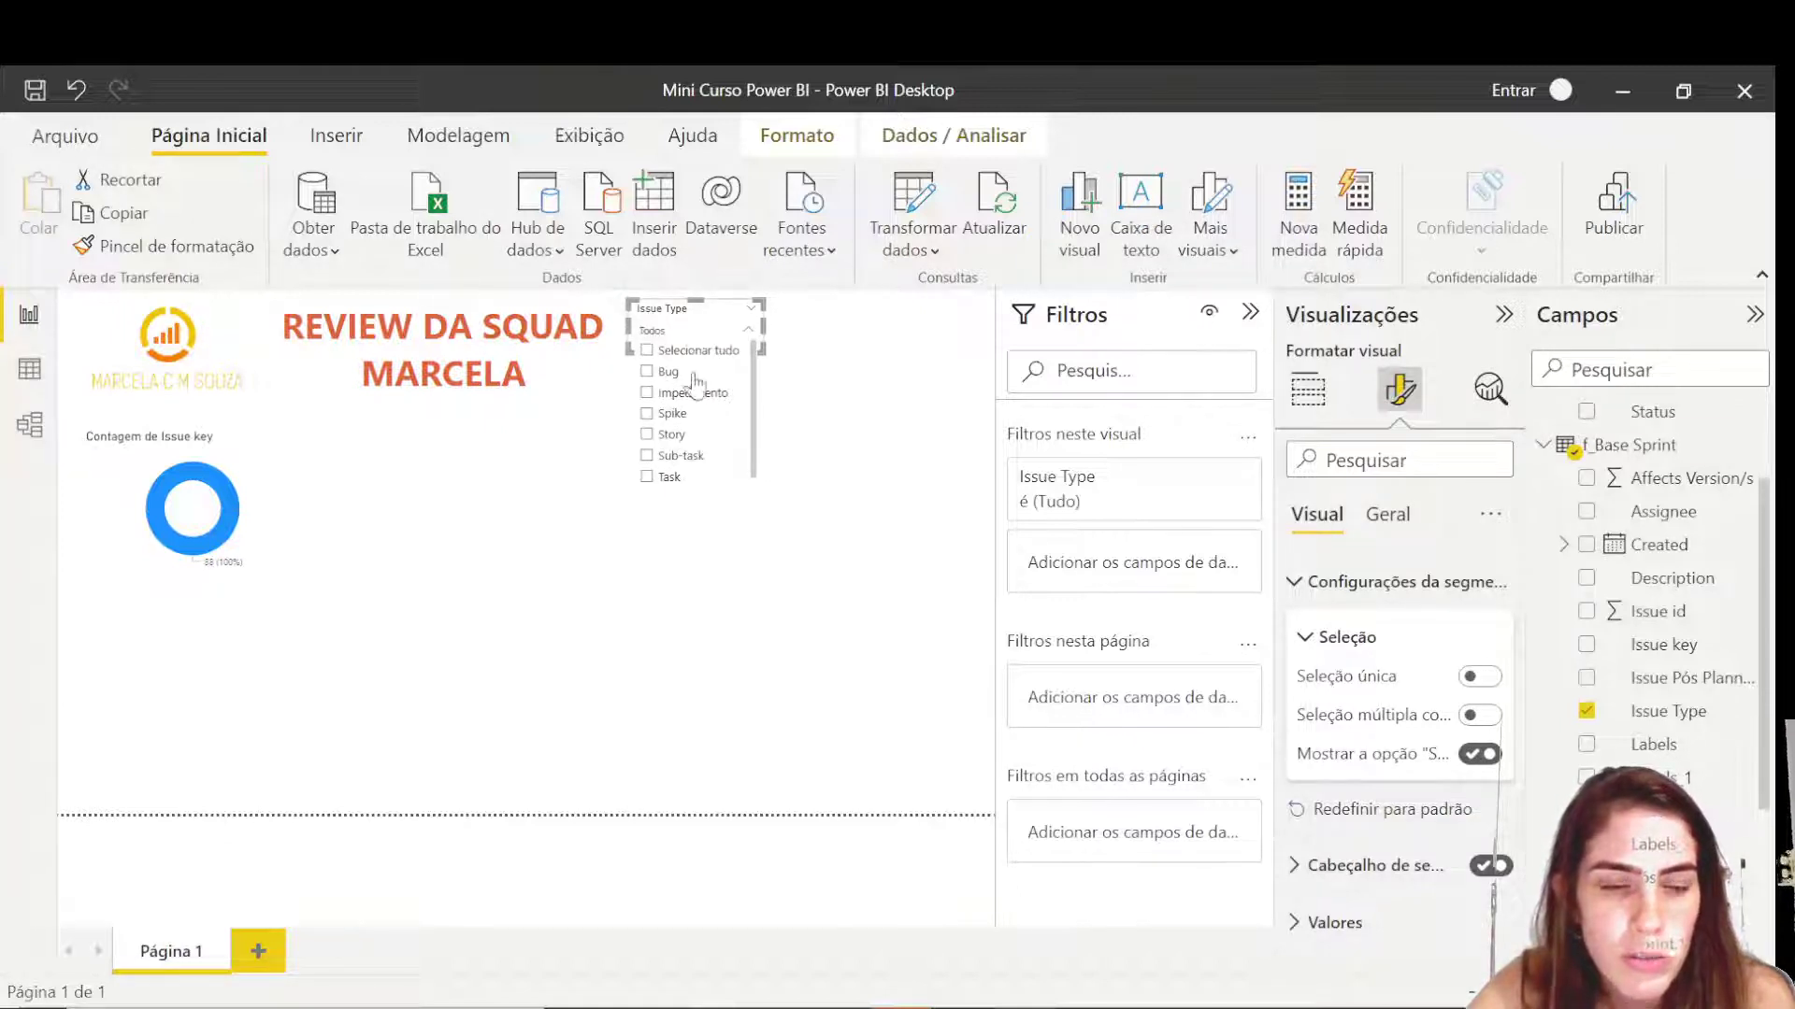
# - Try Sub-task and Story together in the slicer, keep only Story selected, and collapse the list
pyautogui.click(734, 335)
pyautogui.click(738, 338)
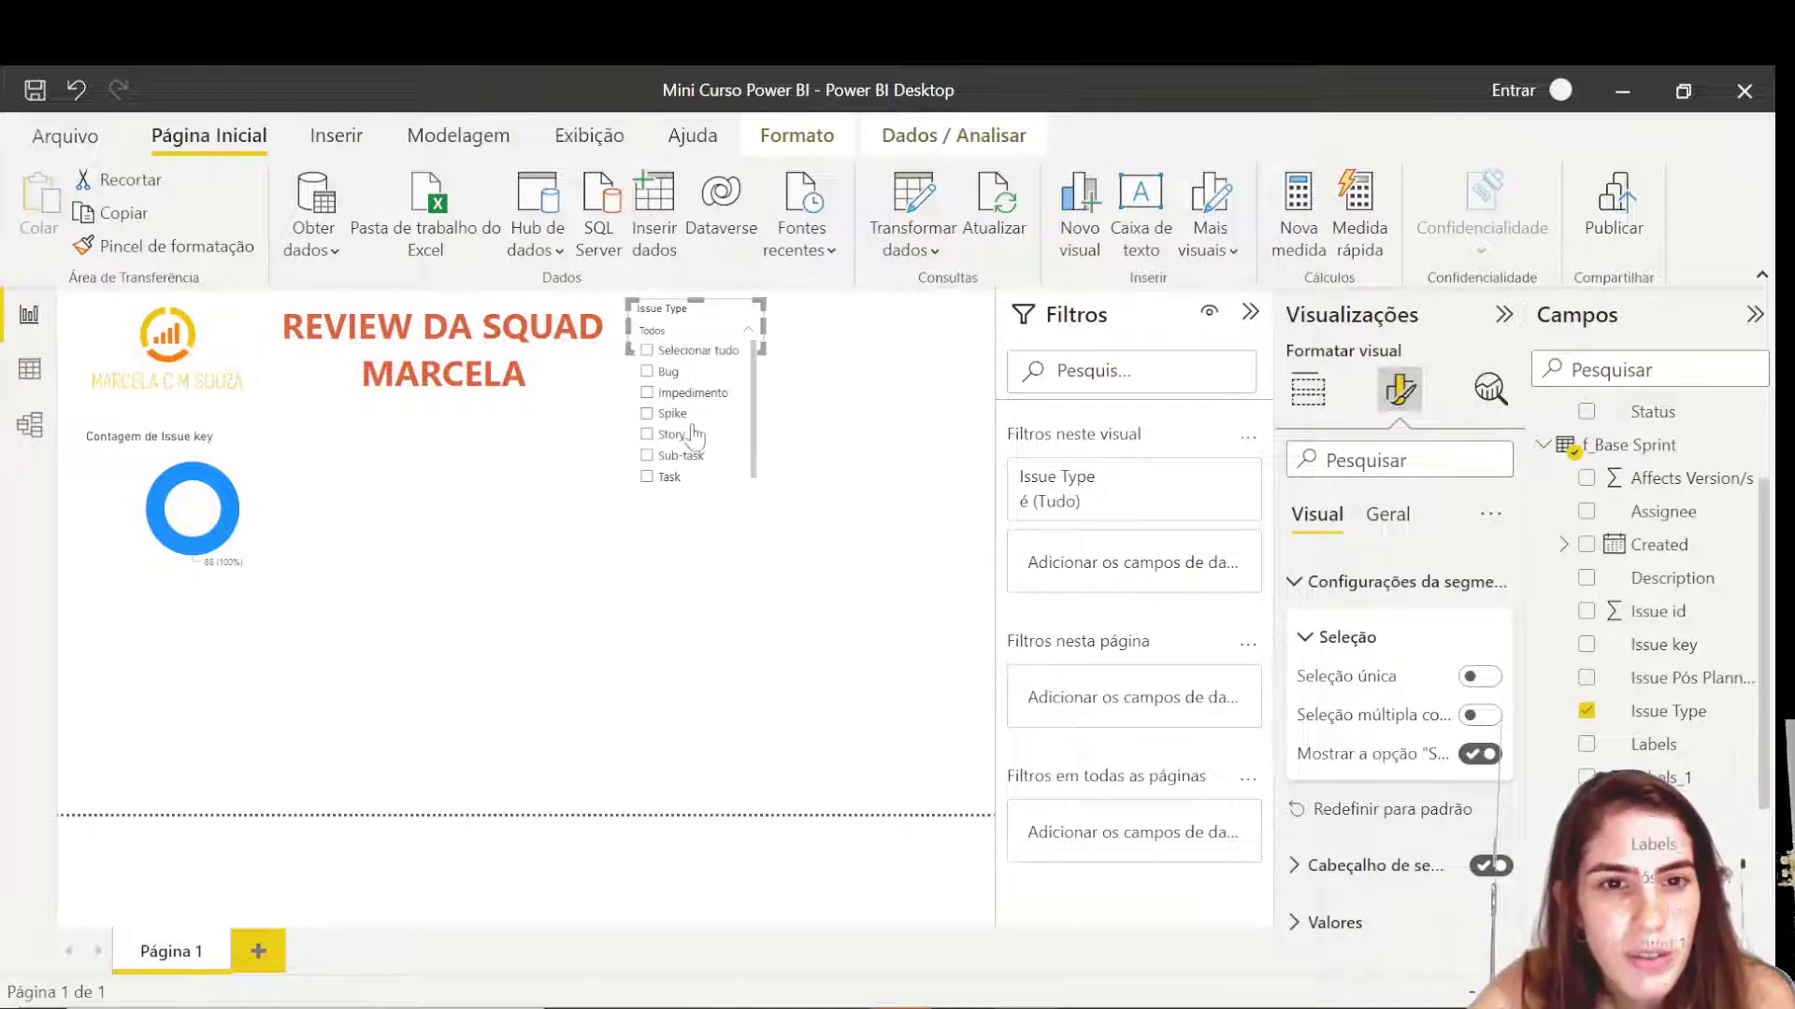
pyautogui.click(681, 456)
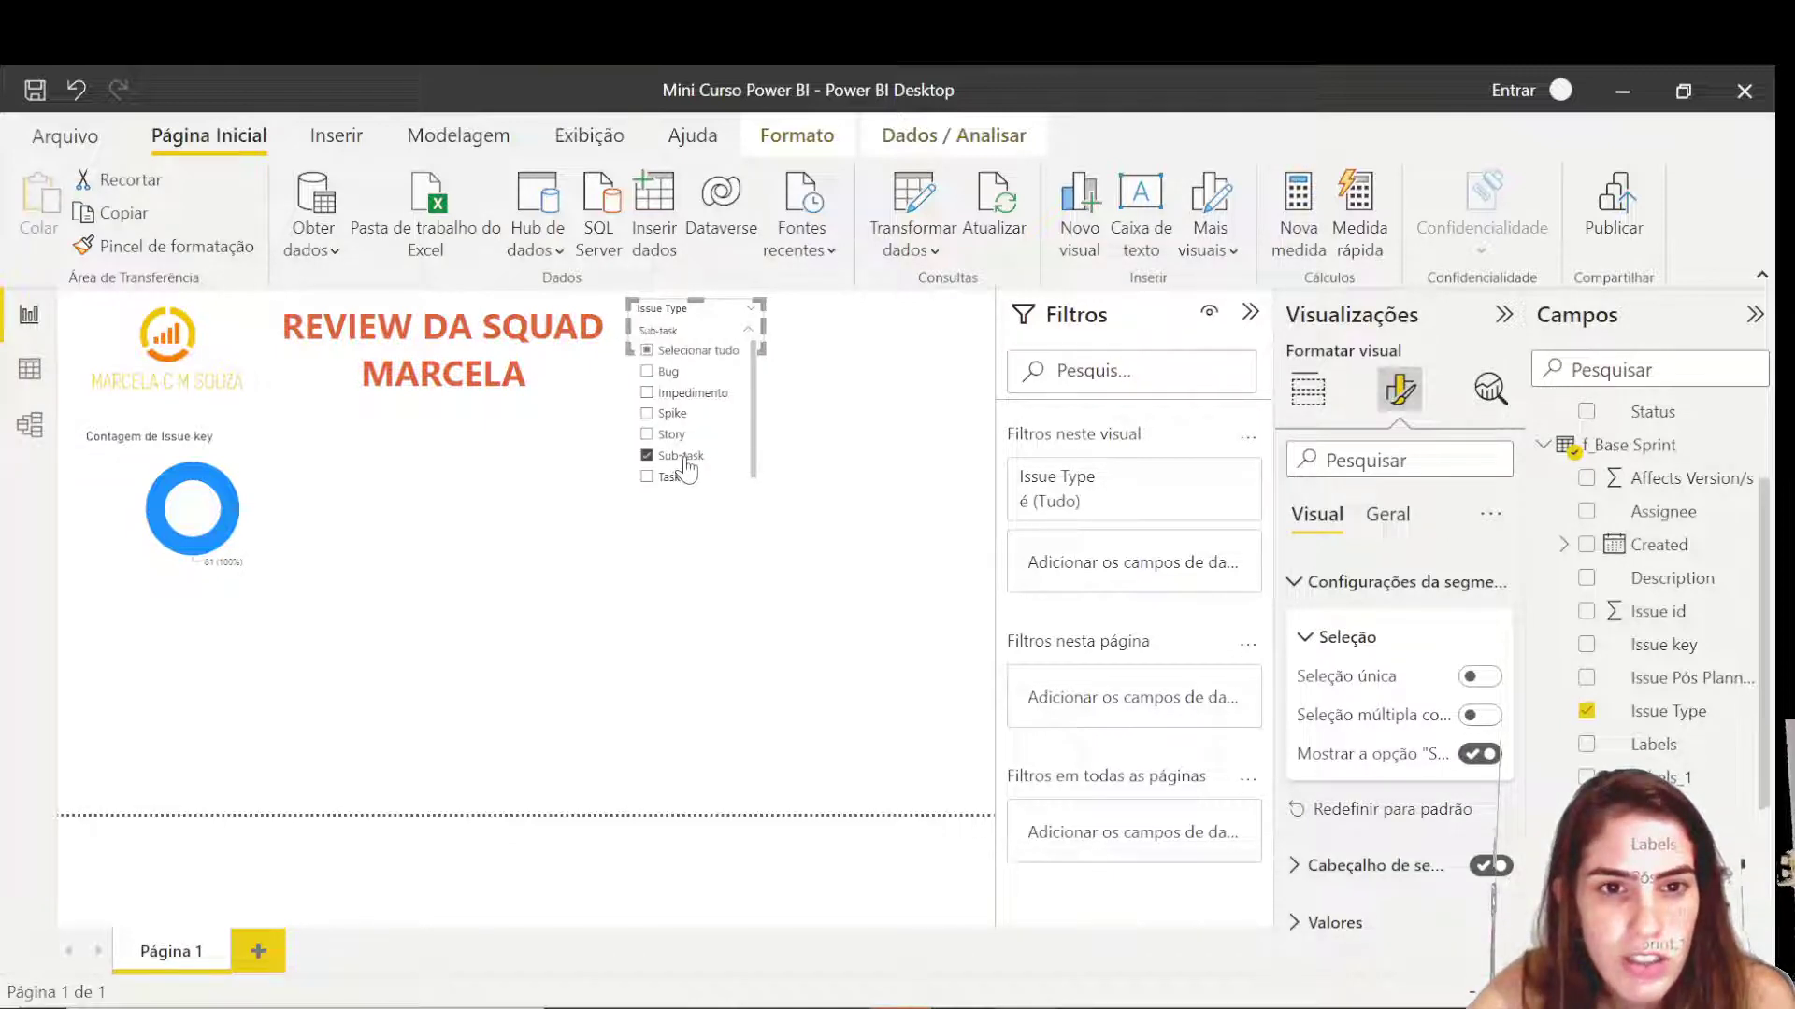
pyautogui.click(670, 432)
pyautogui.click(681, 457)
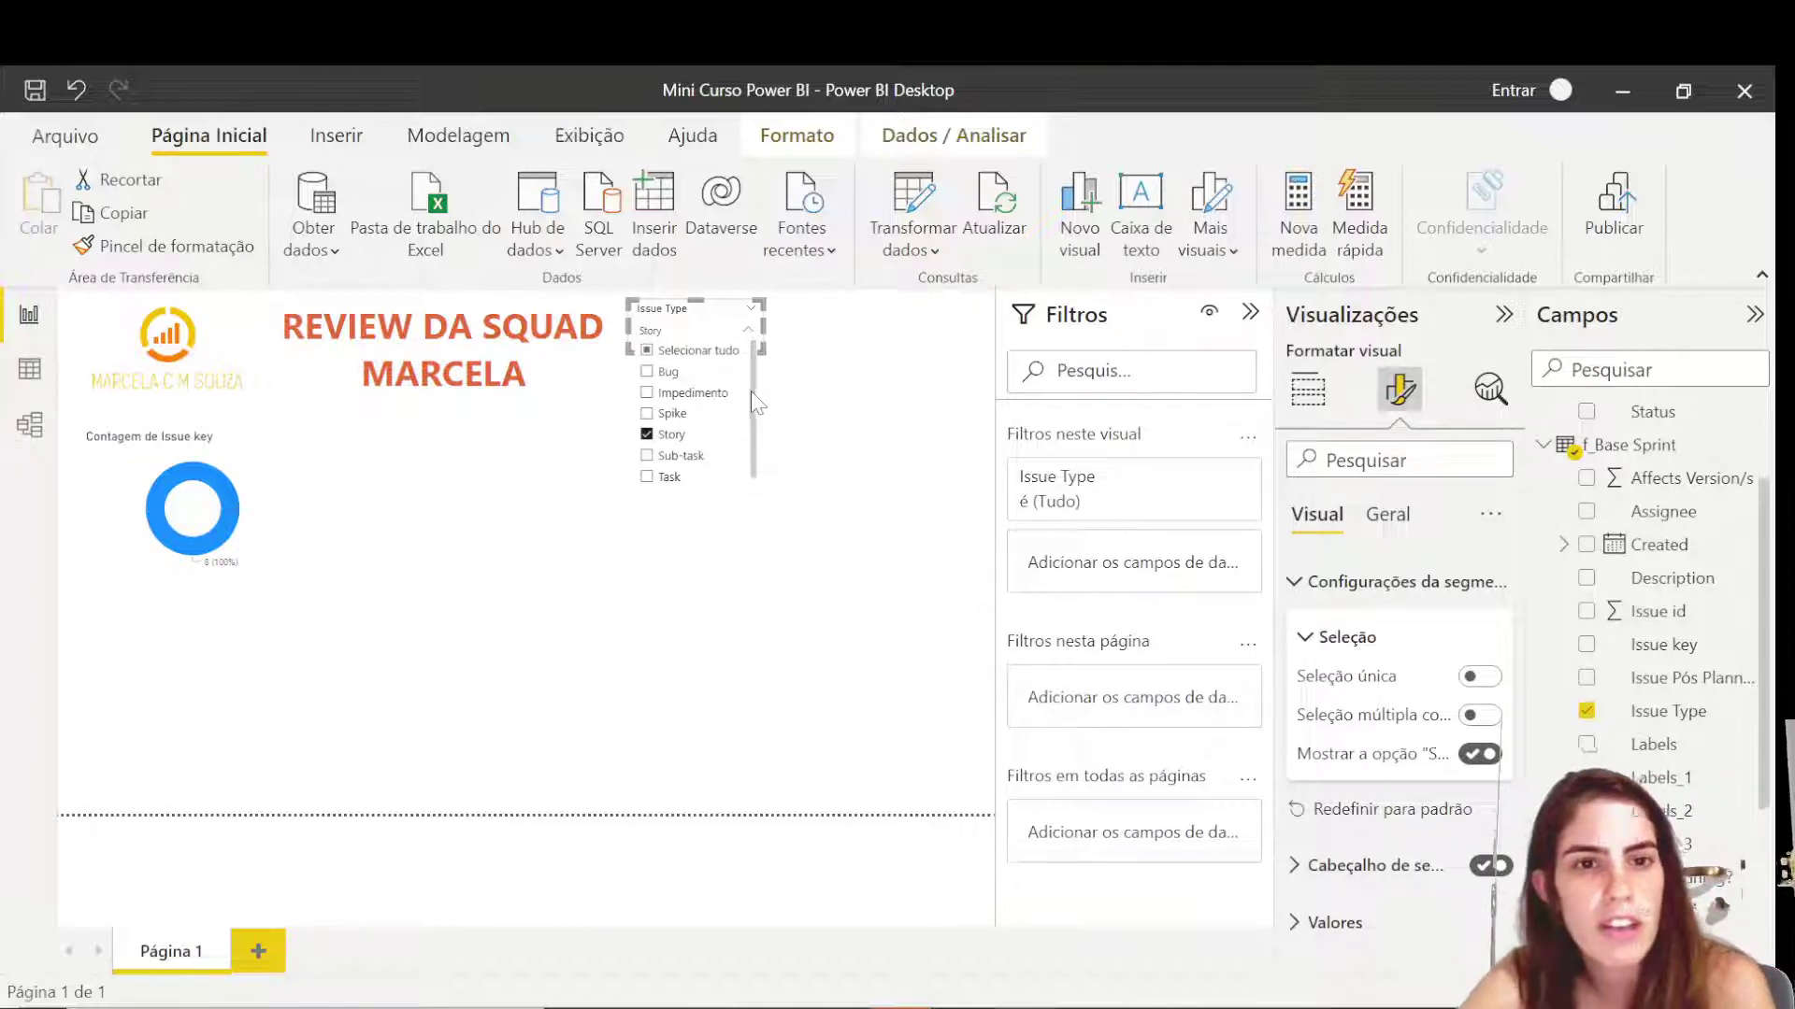
pyautogui.click(747, 327)
# - Move the donut chart to the page's left edge and review its legend and slice formatting options
pyautogui.click(250, 462)
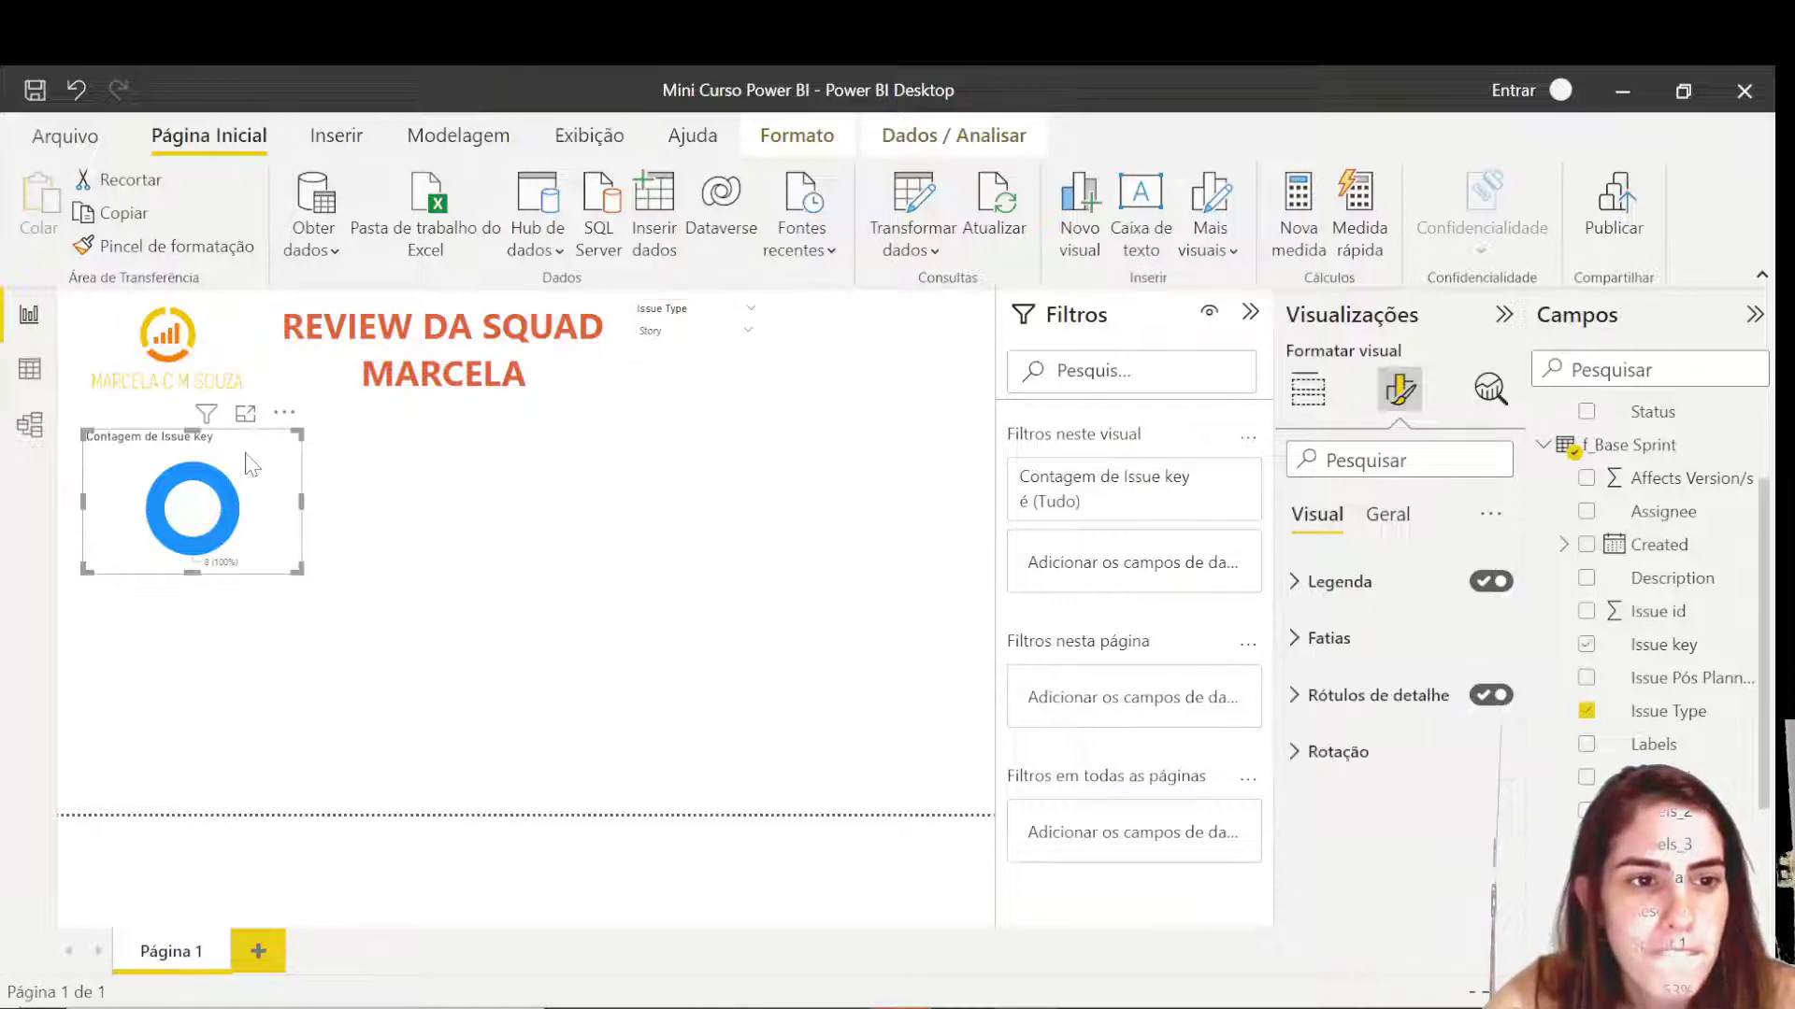
pyautogui.moveTo(249, 463); pyautogui.dragTo(238, 461)
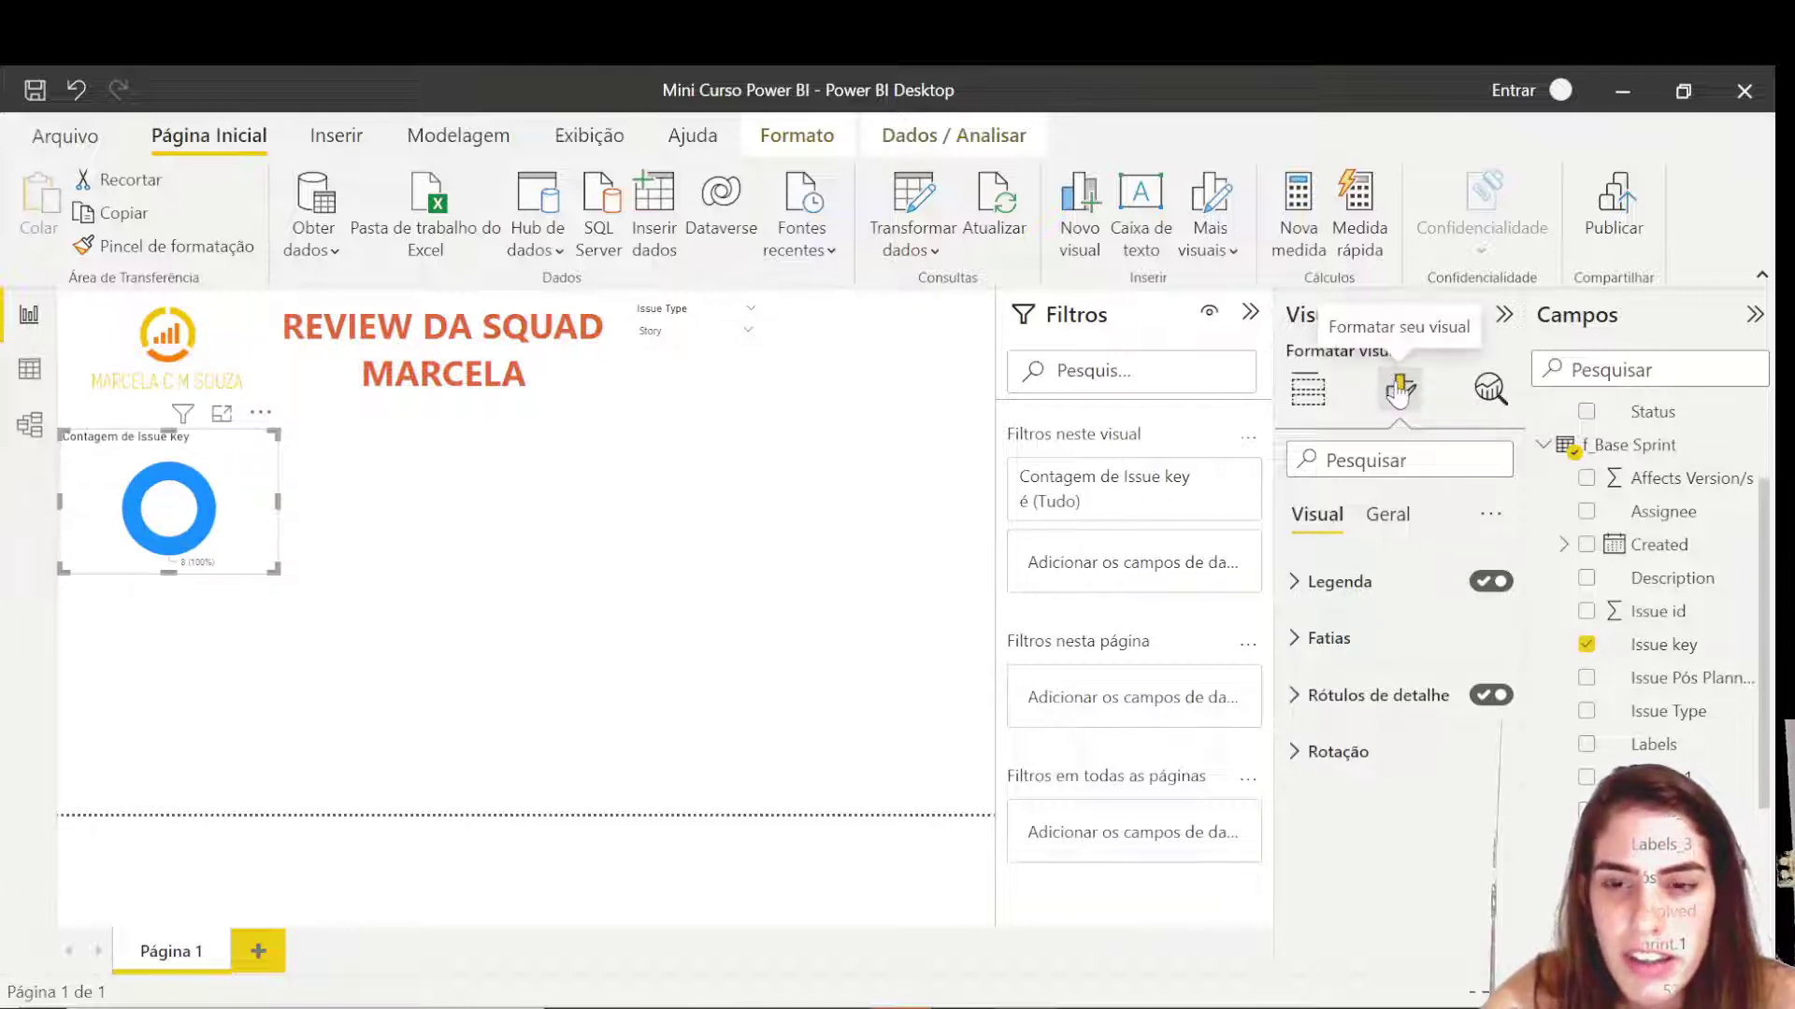
pyautogui.click(1374, 581)
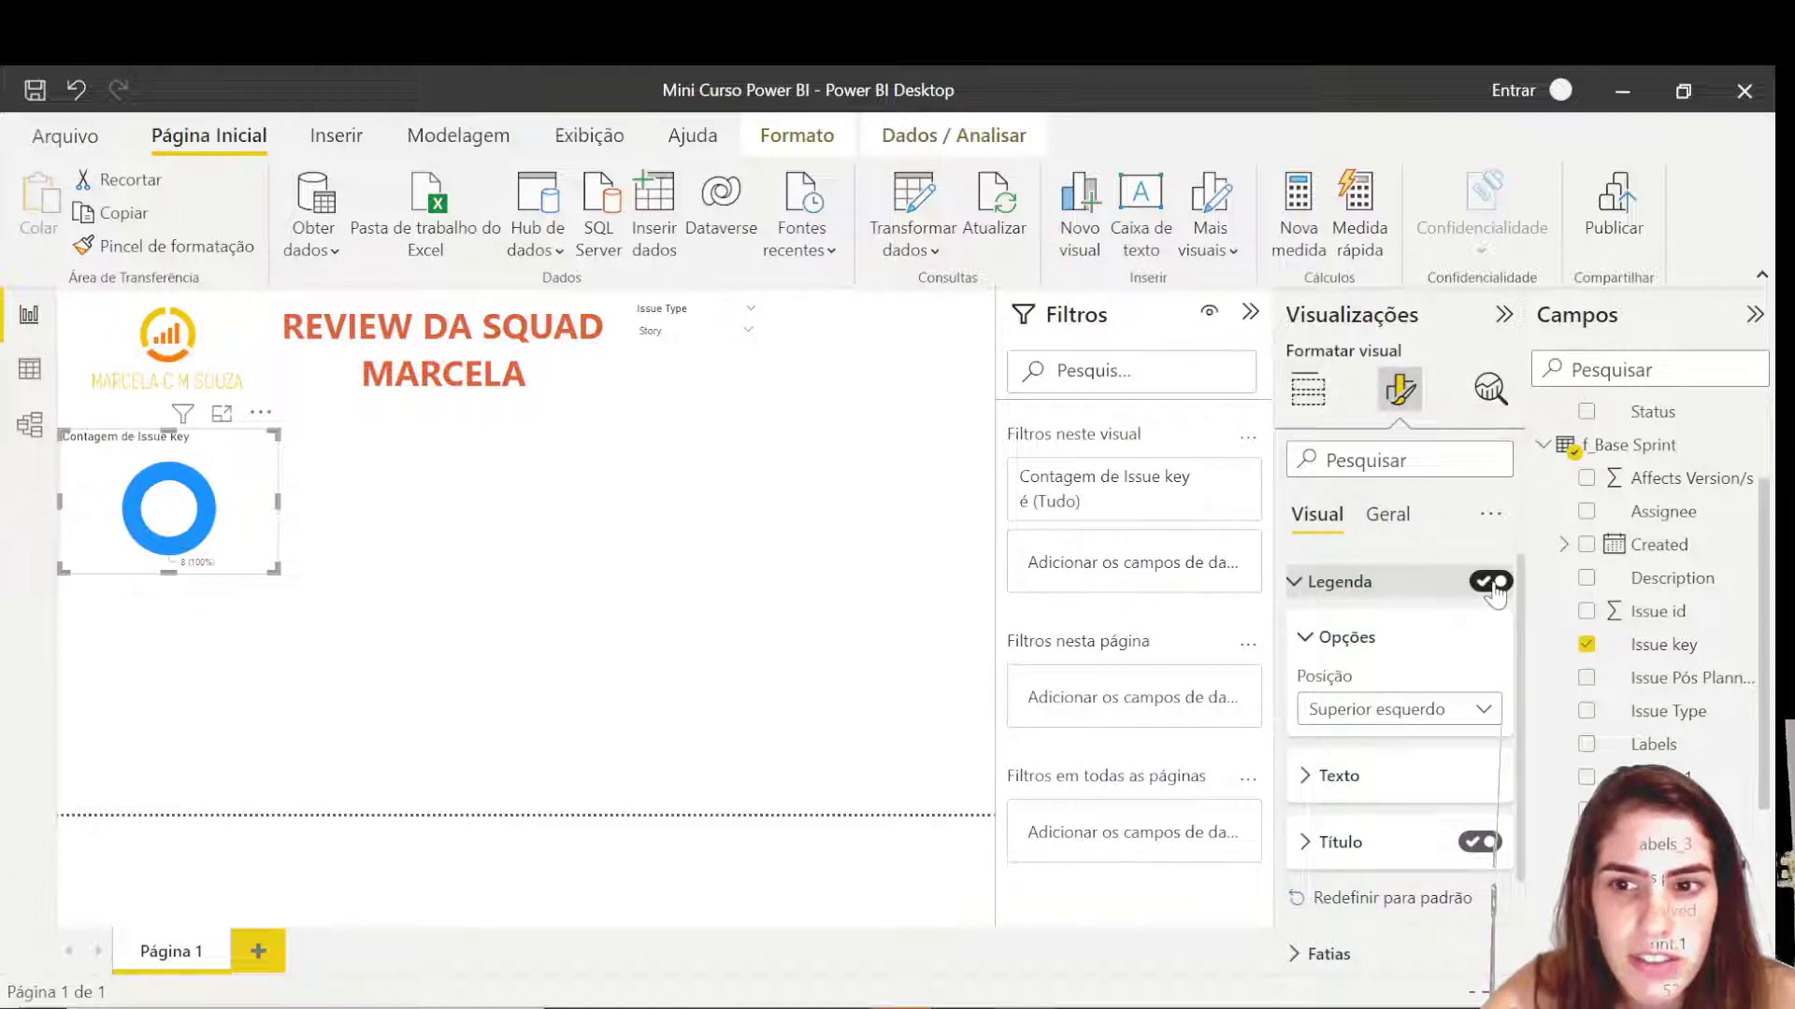
pyautogui.click(1320, 584)
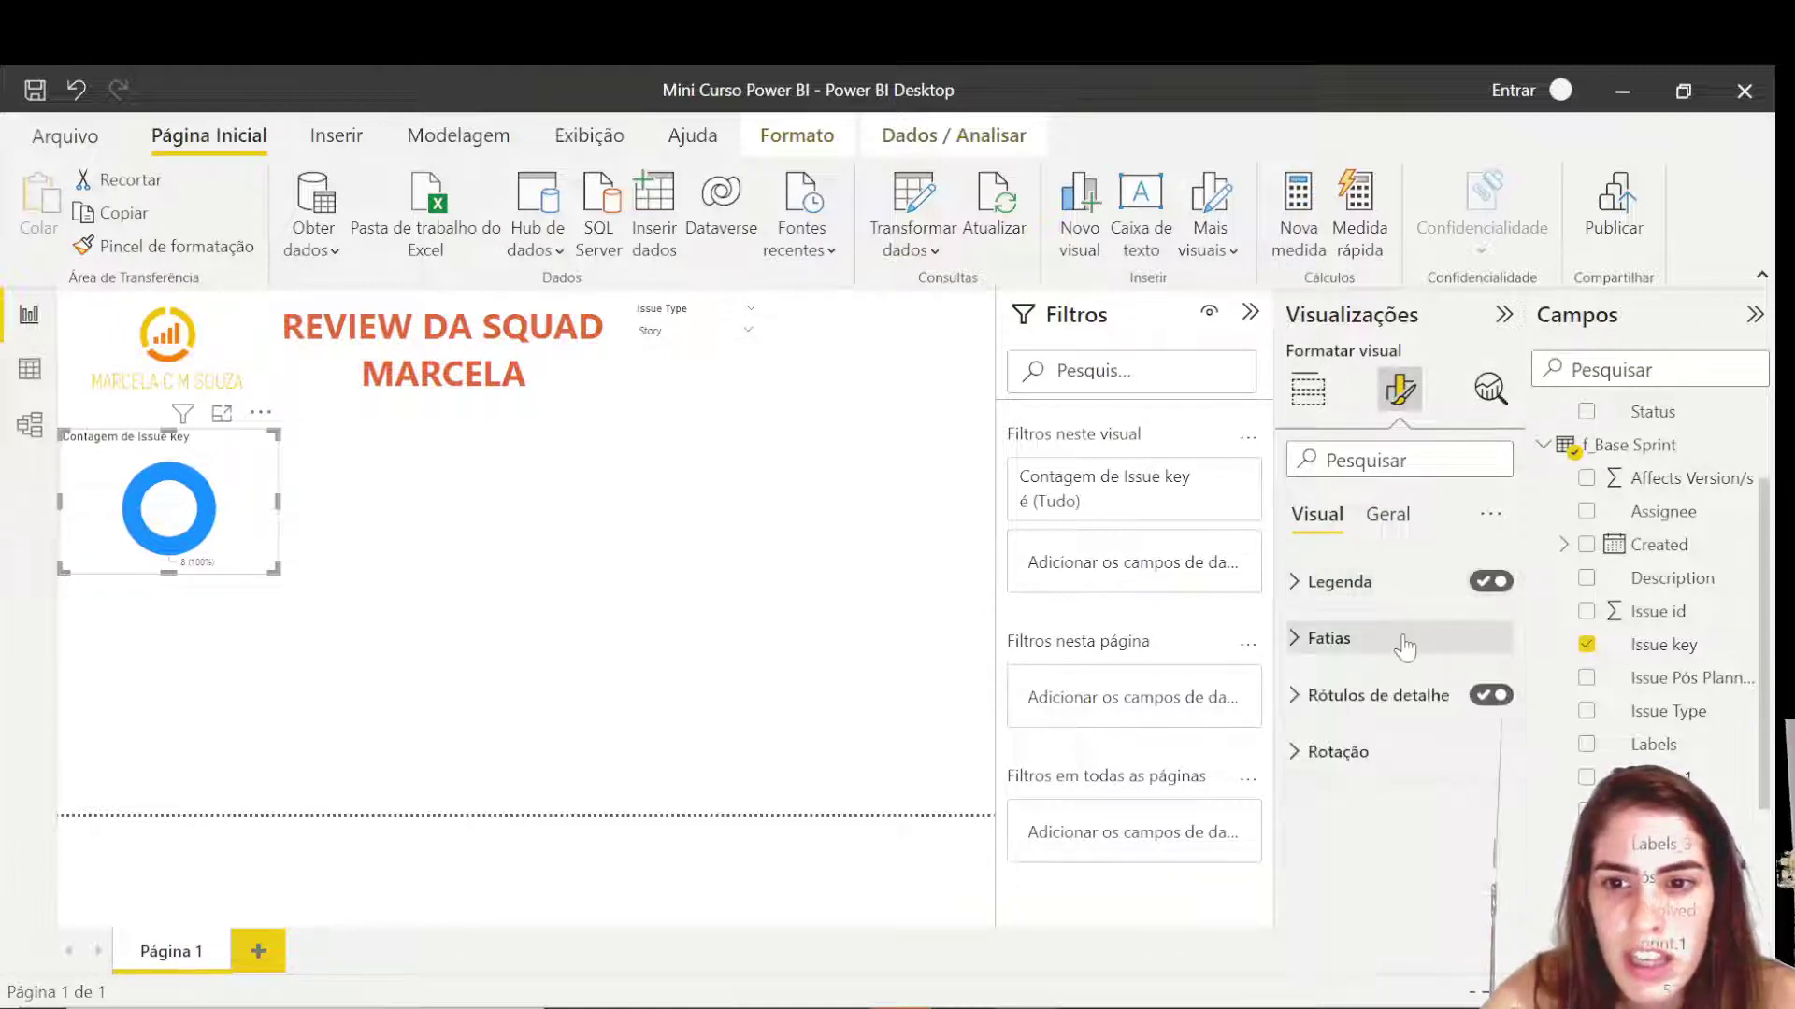
pyautogui.click(1404, 643)
pyautogui.click(1364, 699)
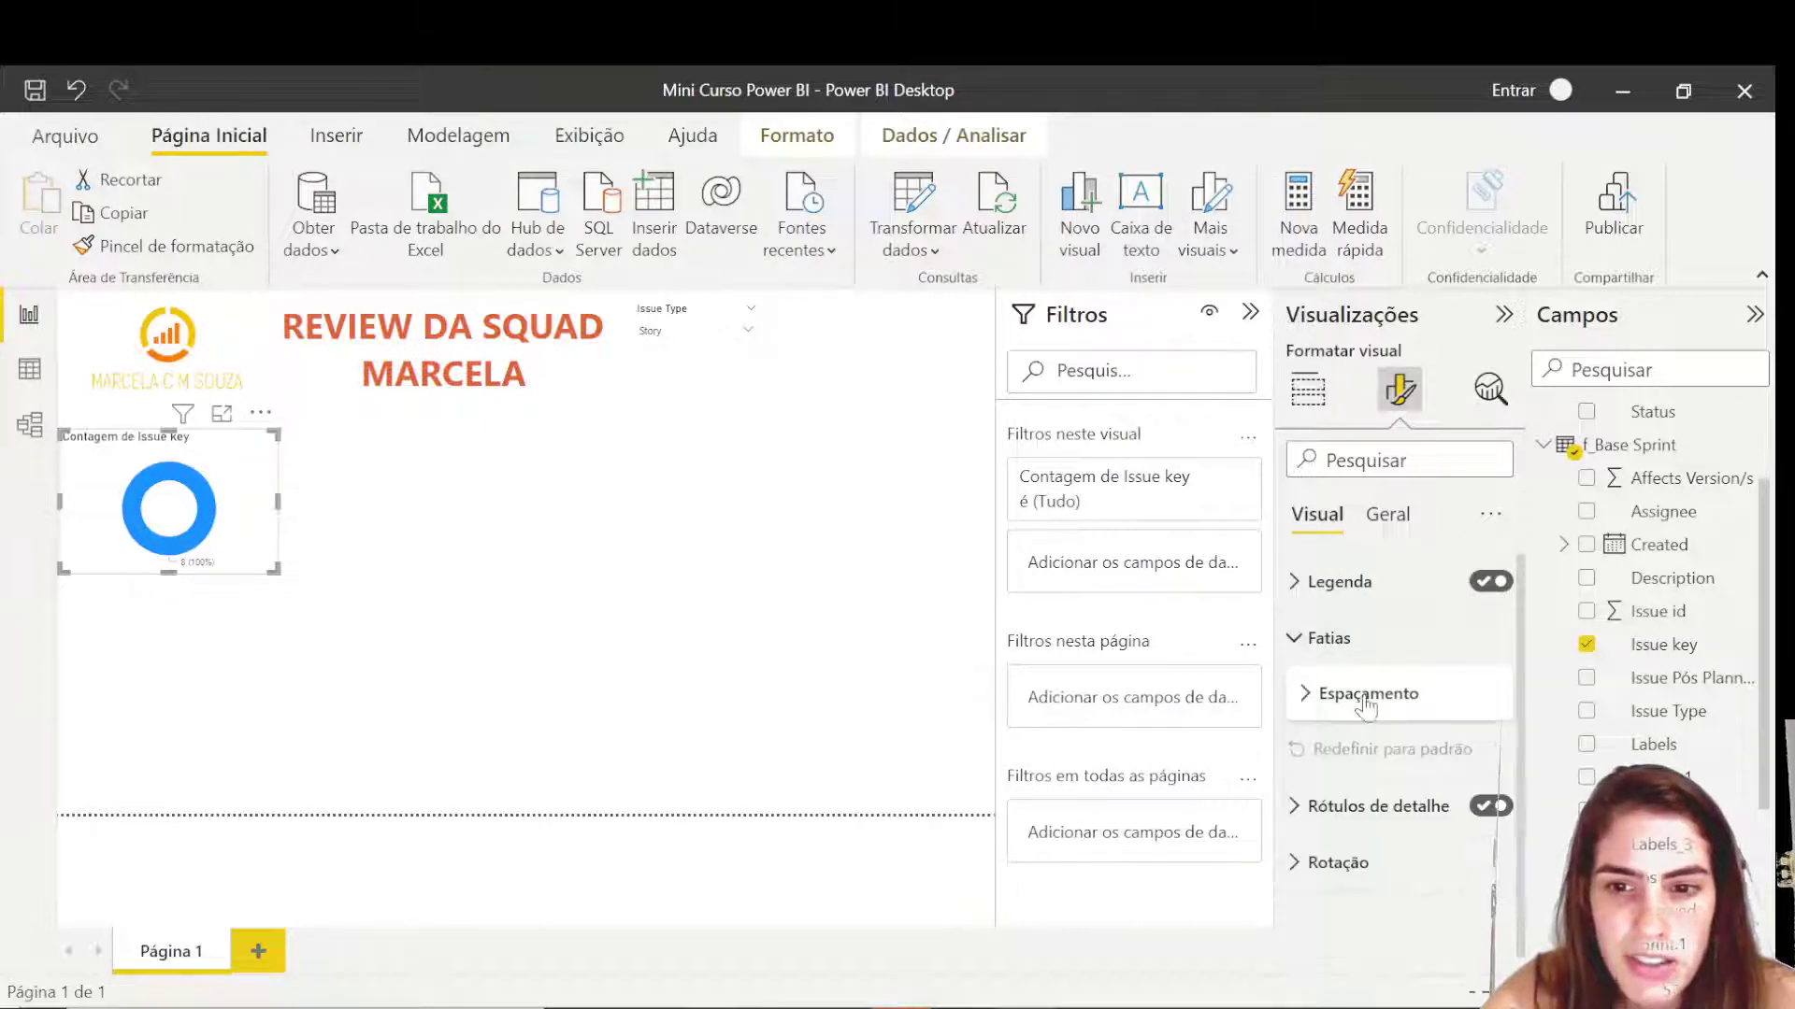
# - Set the donut chart's detail label values to bold at font size 11 and review the remaining label options
pyautogui.click(1380, 809)
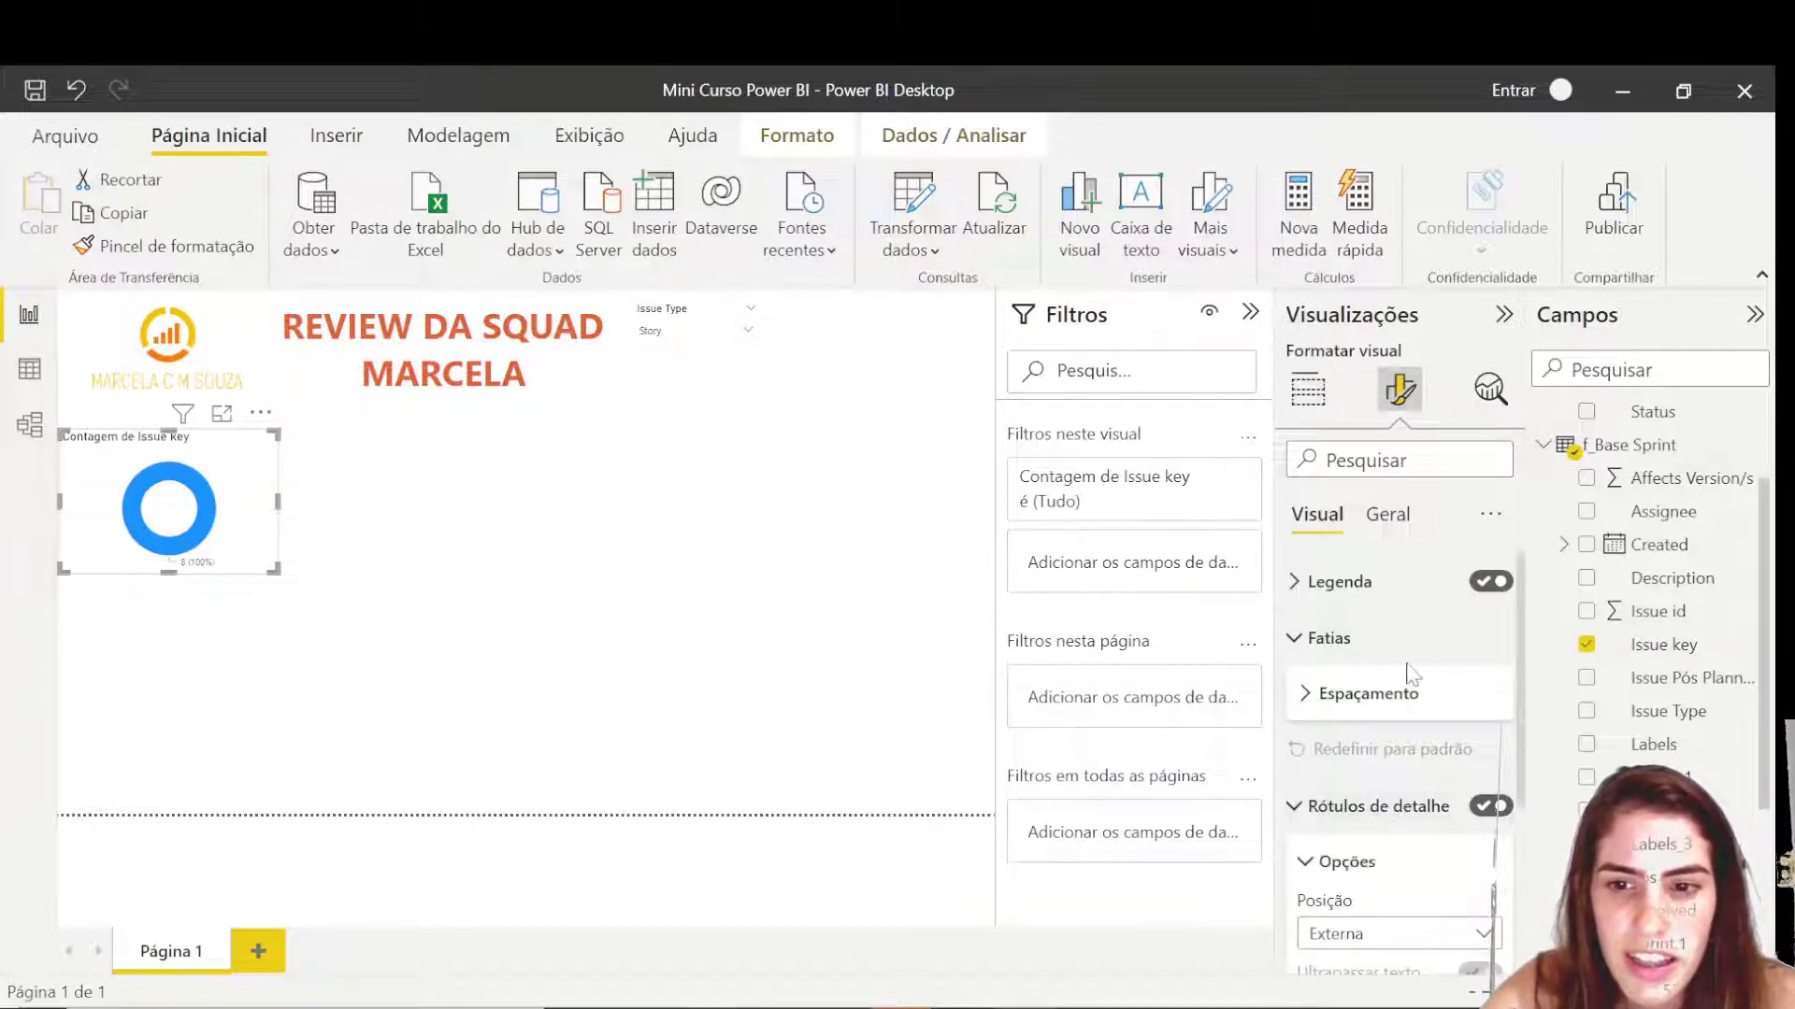
pyautogui.scroll(-3, 1412, 673)
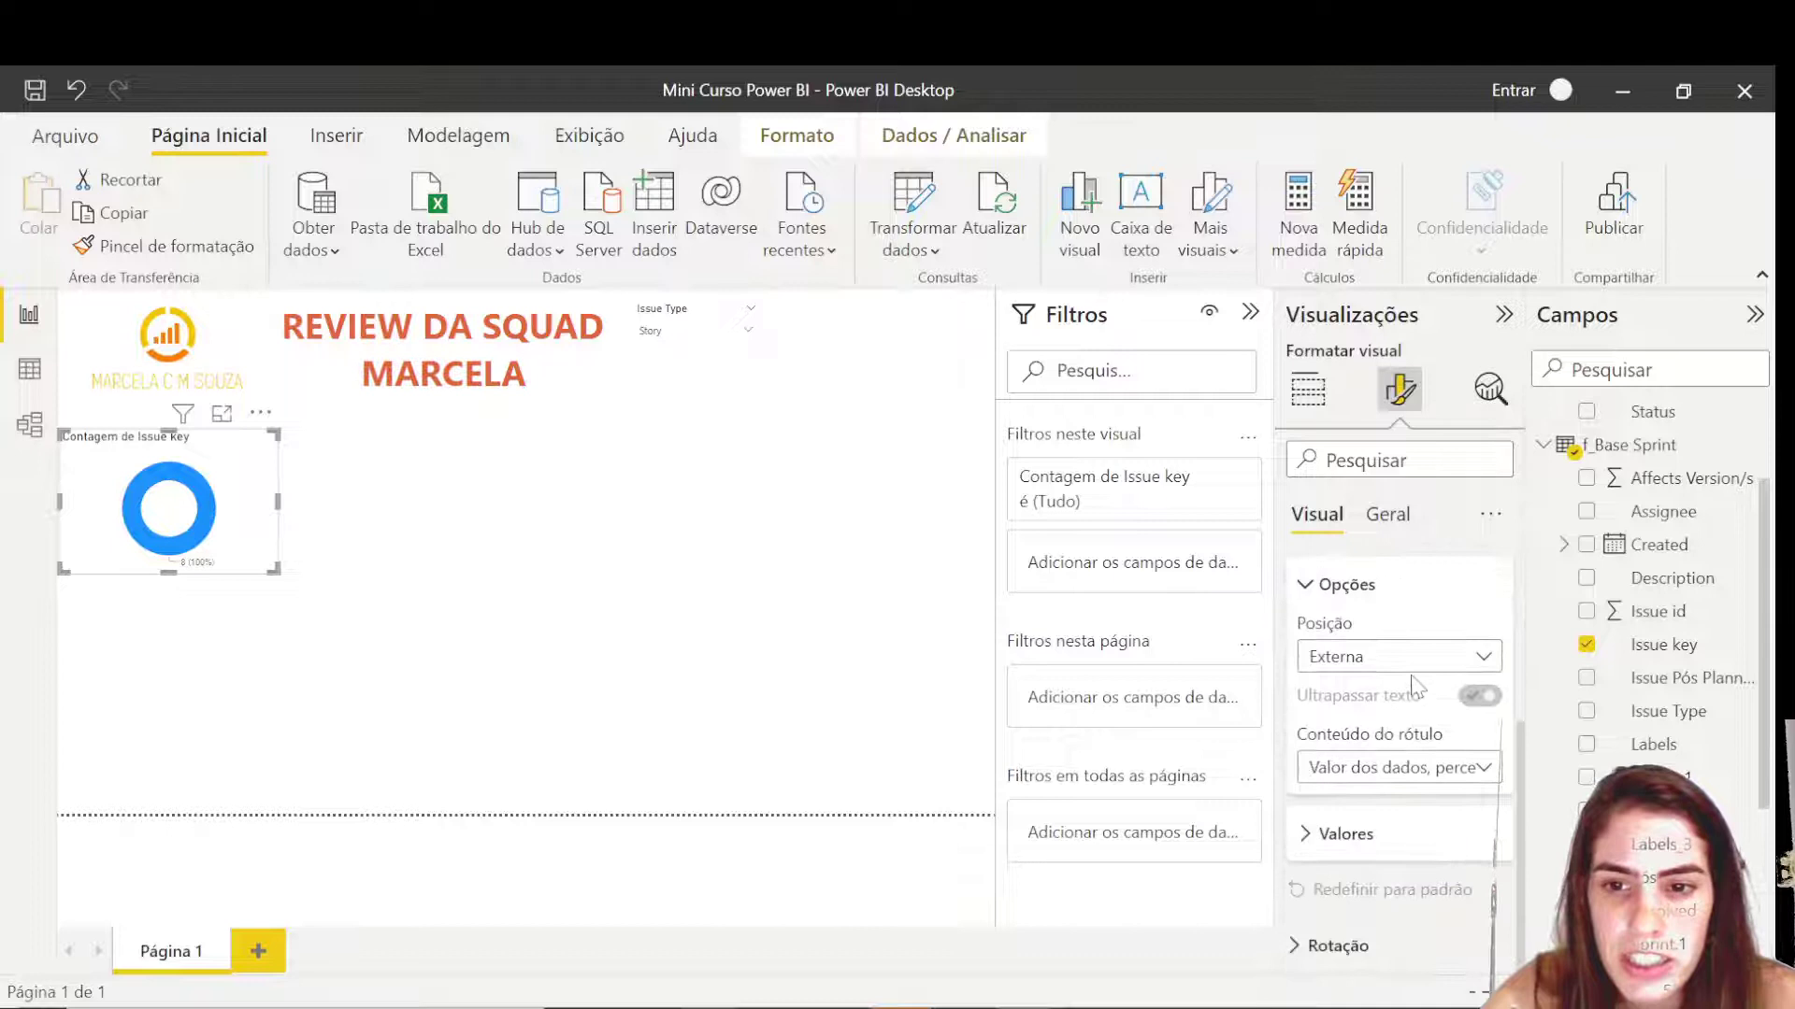
pyautogui.click(1346, 833)
pyautogui.scroll(-3, 1365, 710)
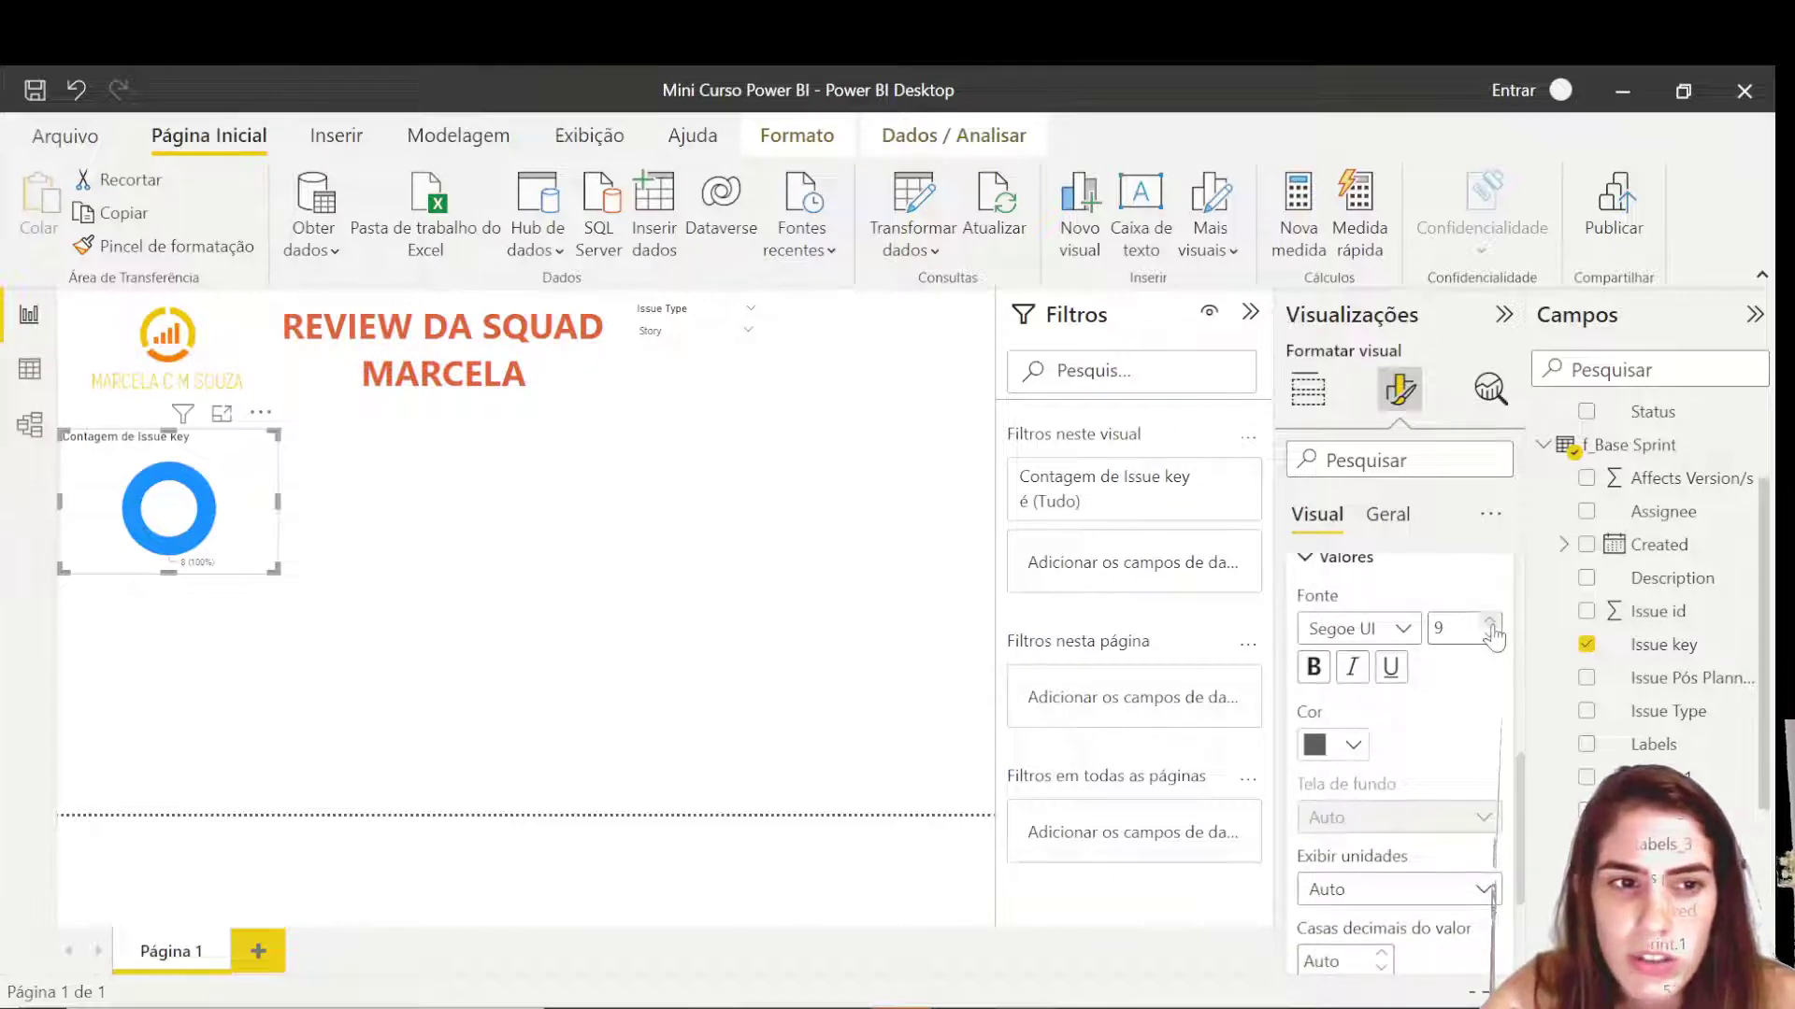
pyautogui.click(1313, 668)
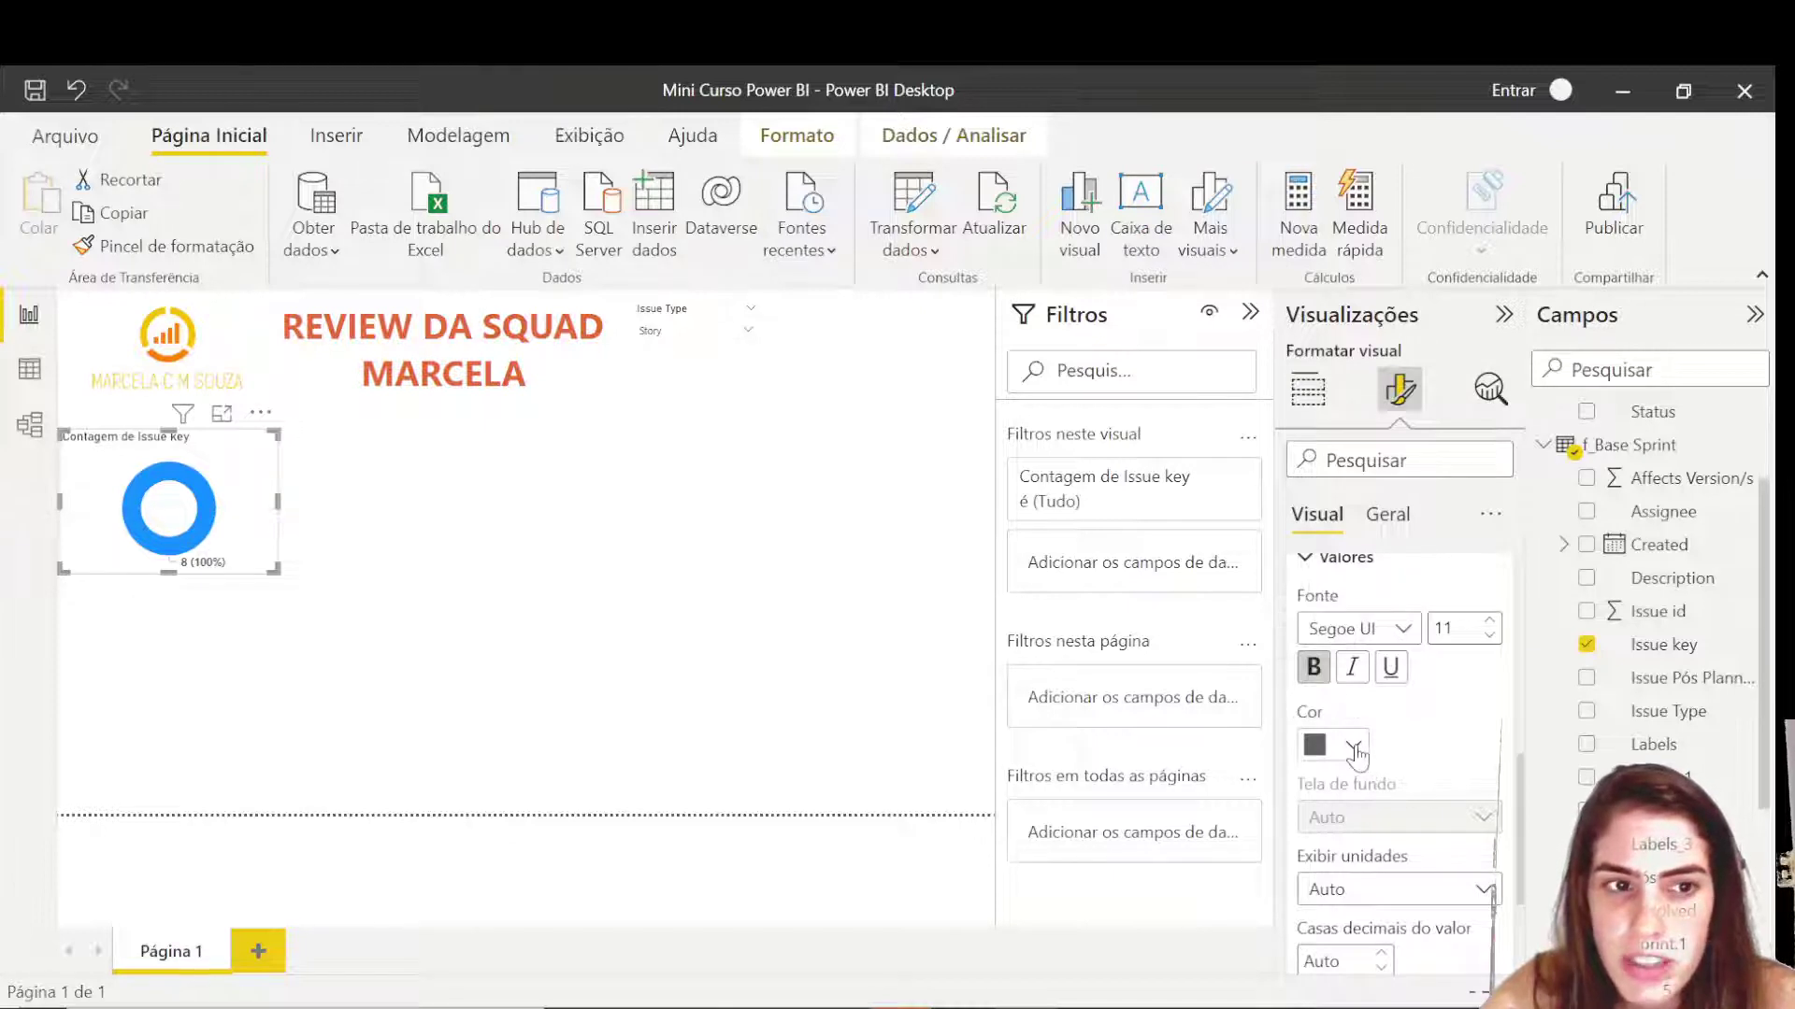
pyautogui.scroll(-2, 1360, 752)
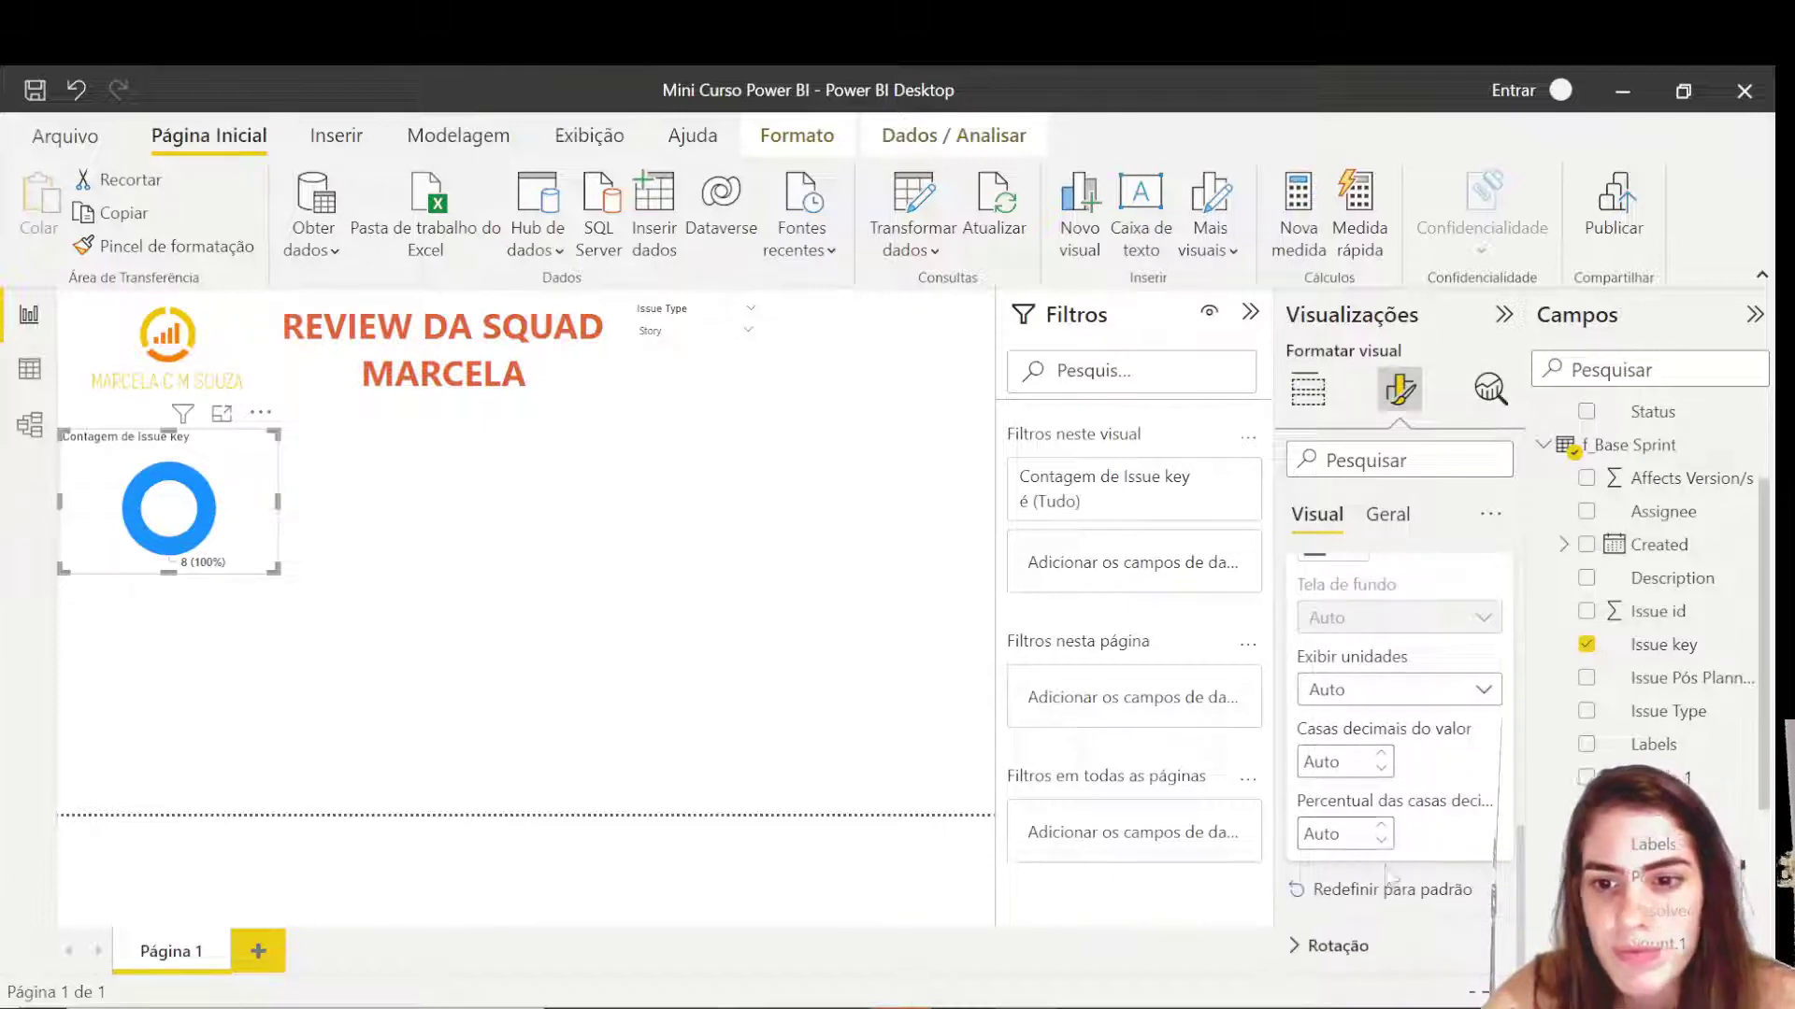
pyautogui.scroll(3, 1335, 768)
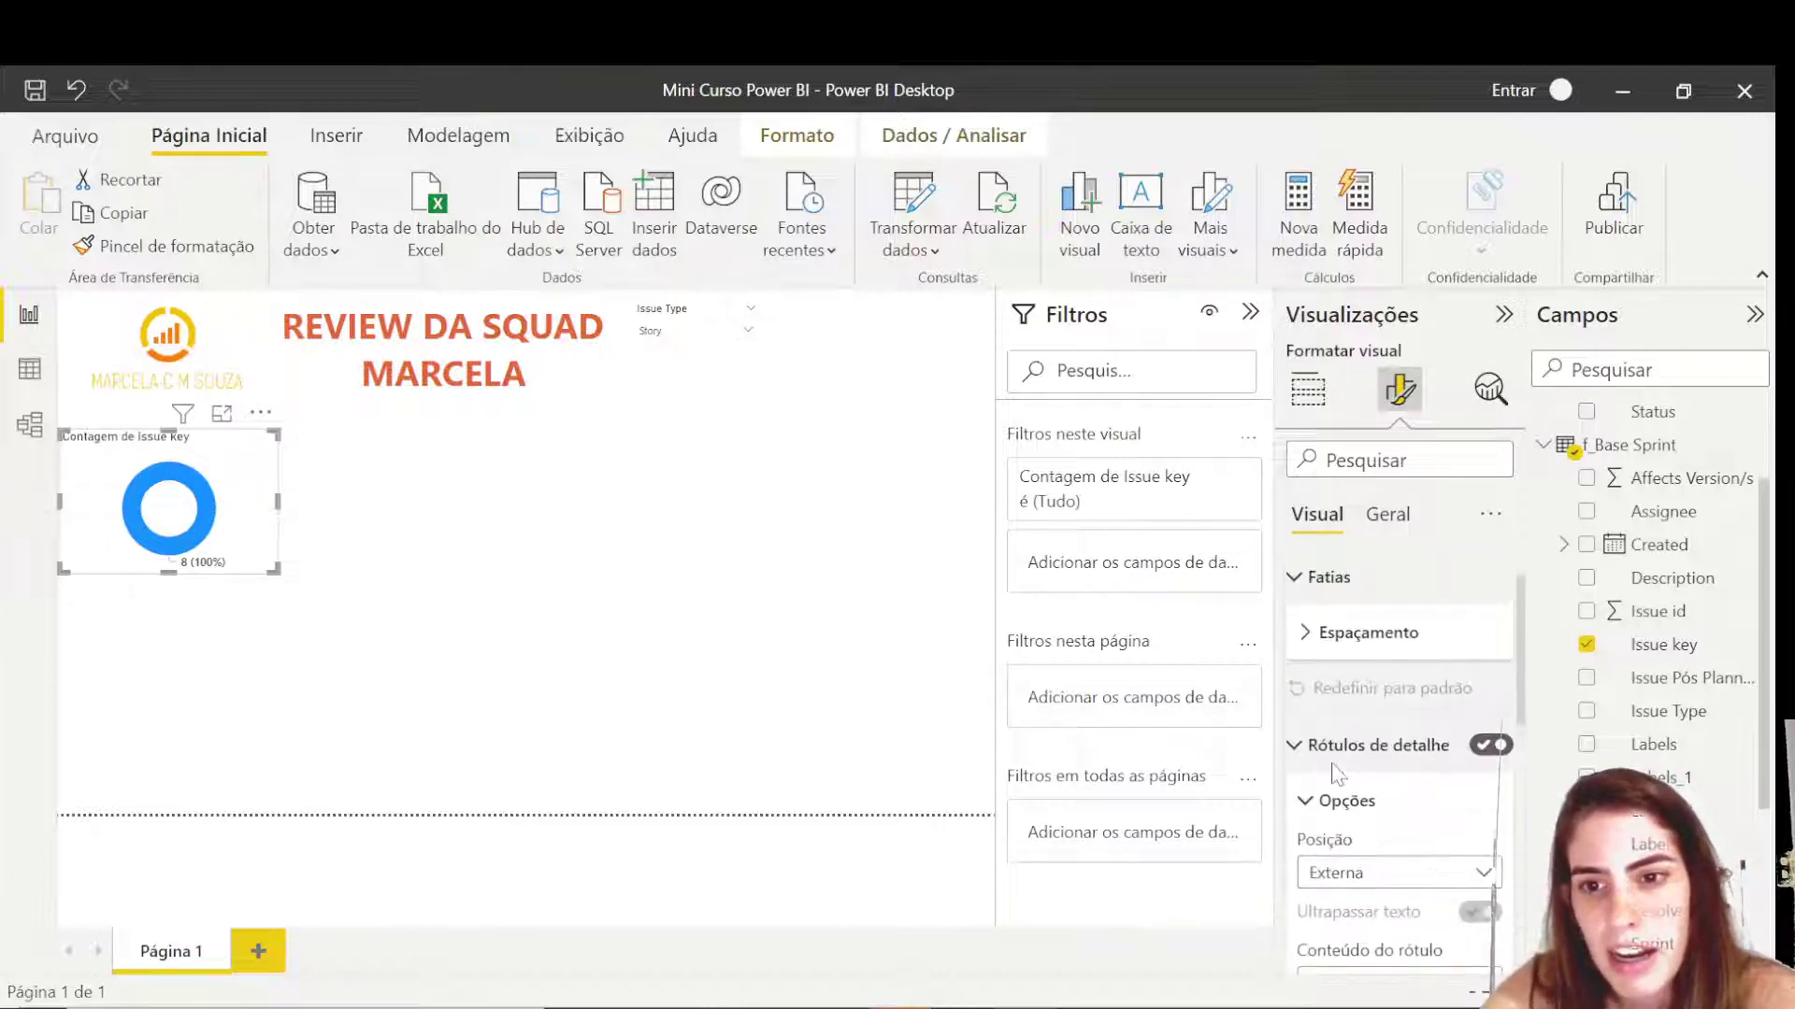
# - Enlarge the donut chart slightly and add the d_status field "Finalizado pelo time?" as its legend
pyautogui.click(1313, 403)
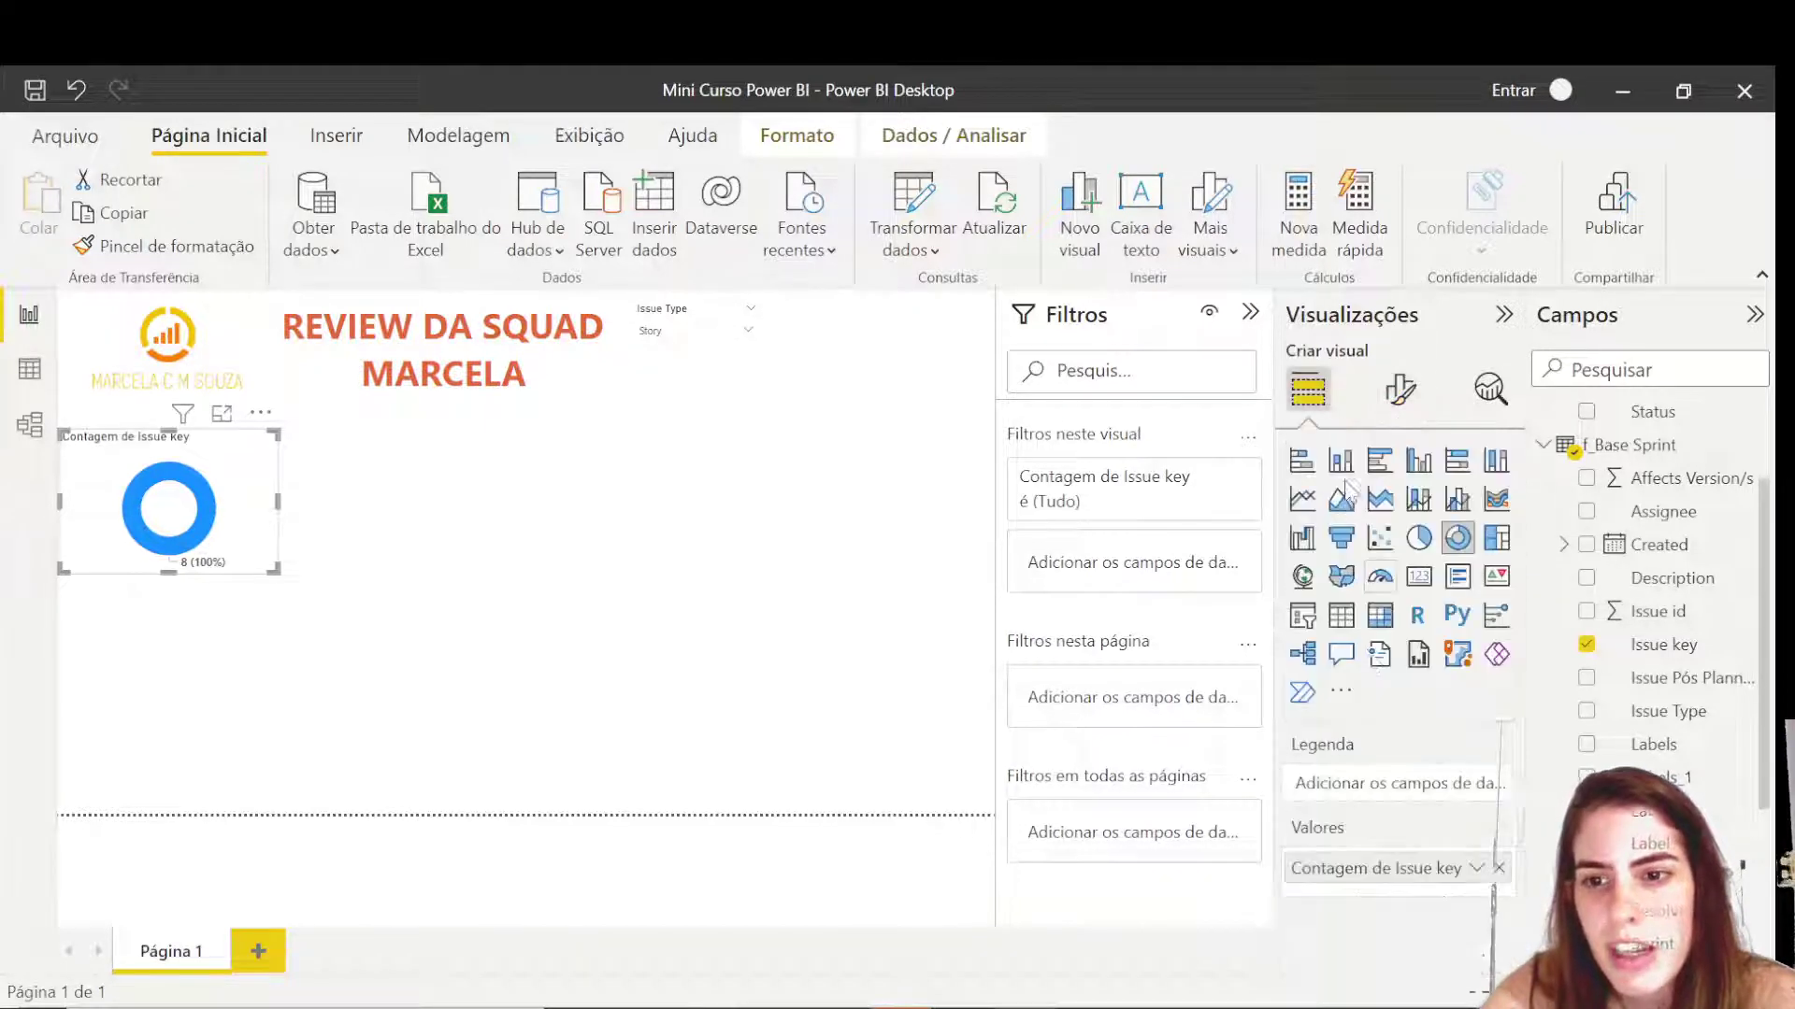
pyautogui.moveTo(274, 569)
pyautogui.mouseDown()
pyautogui.moveTo(289, 603)
pyautogui.moveTo(311, 596)
pyautogui.moveTo(299, 584)
pyautogui.mouseUp()
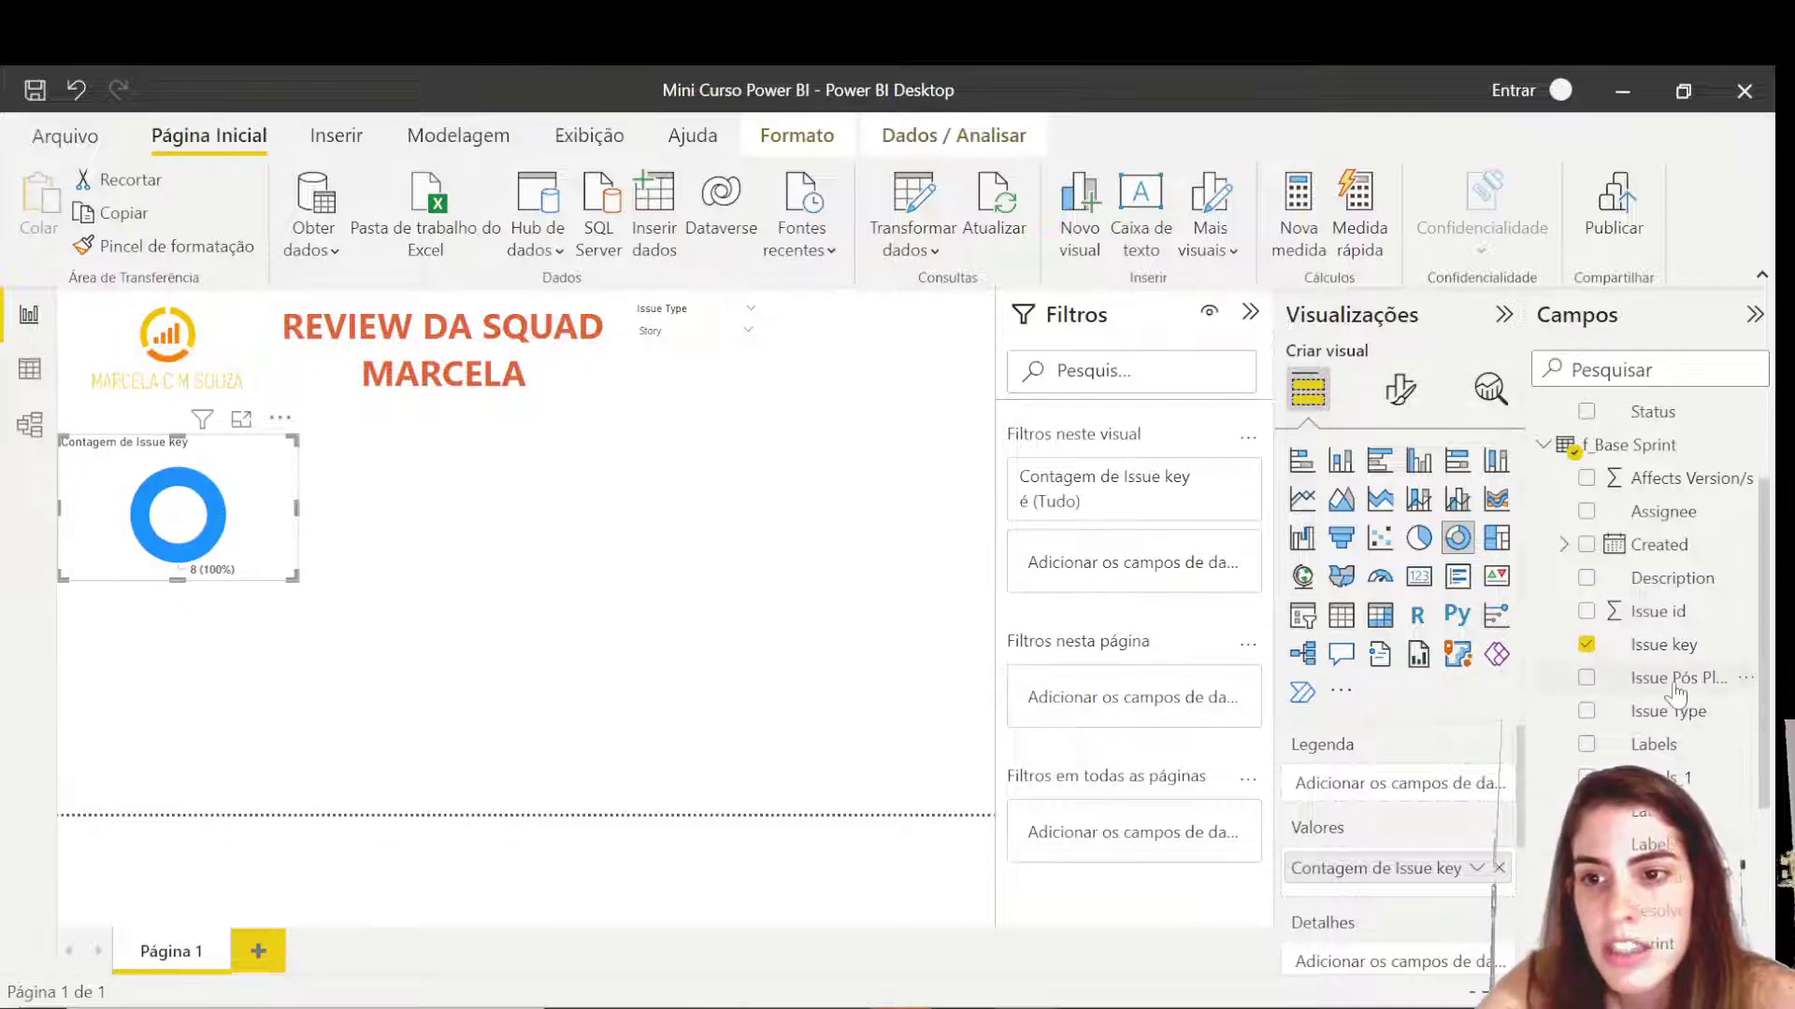
pyautogui.click(1543, 445)
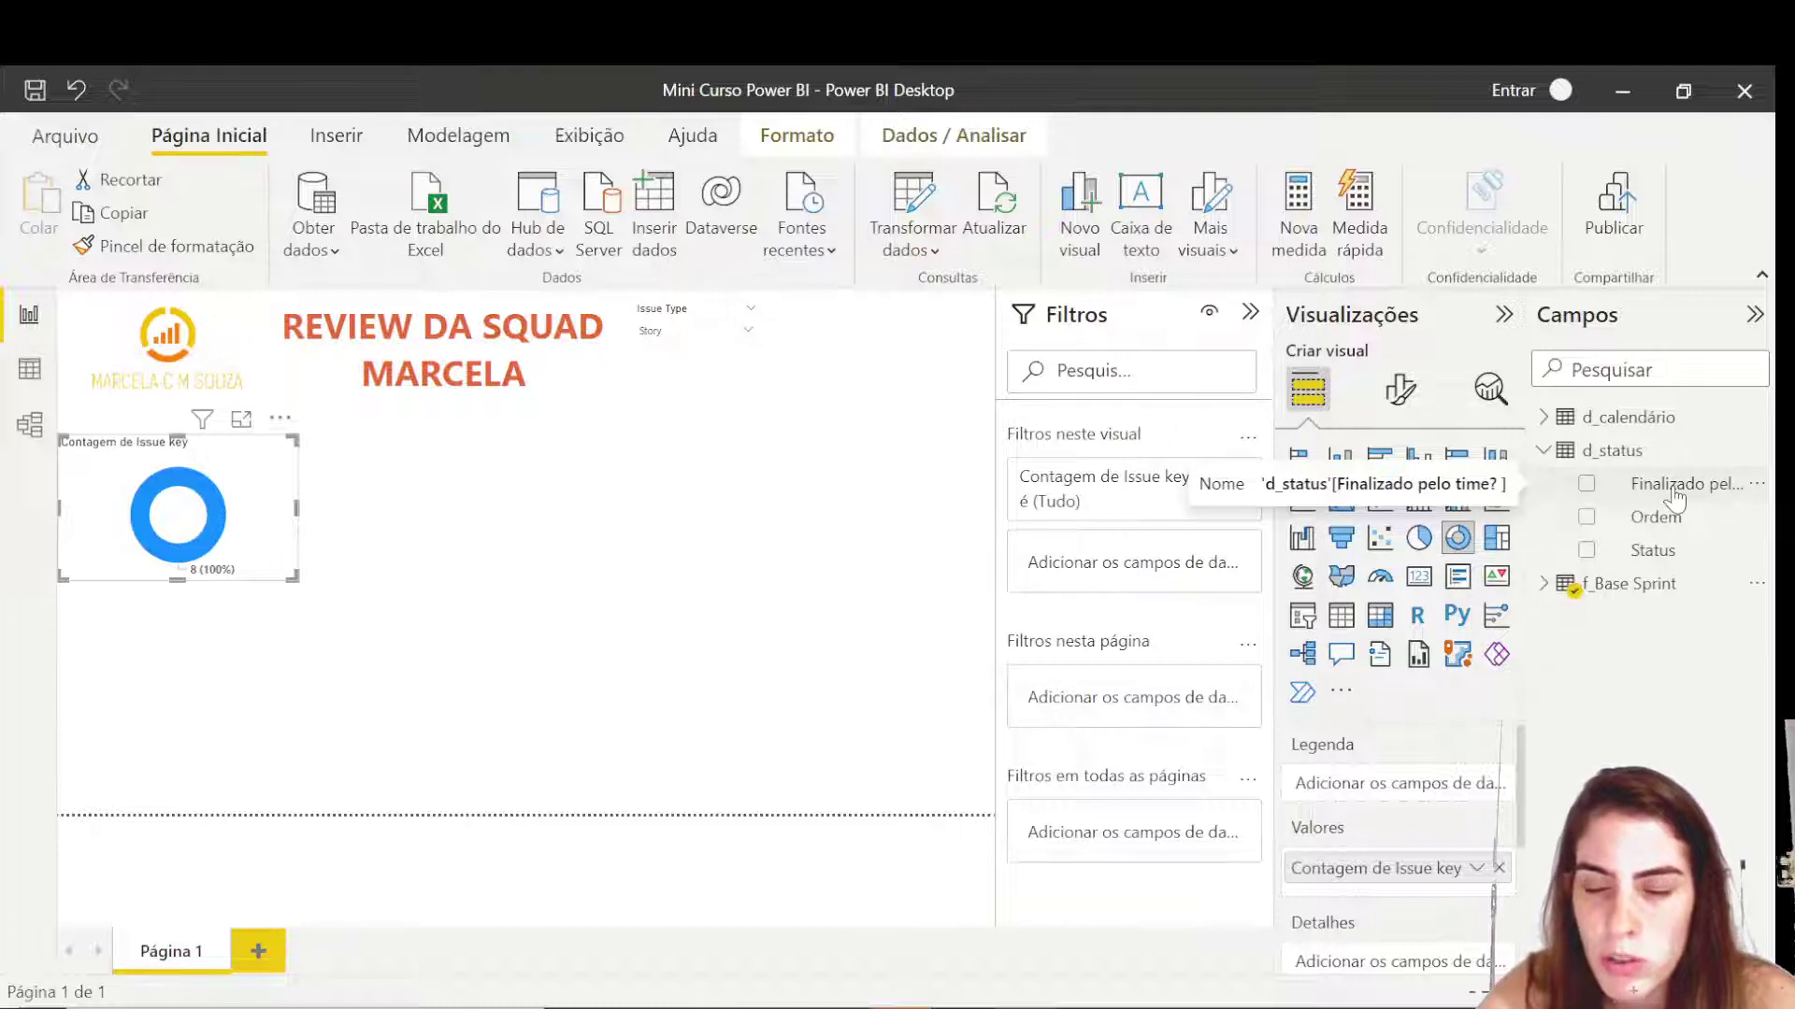
pyautogui.moveTo(1674, 498); pyautogui.dragTo(1372, 790)
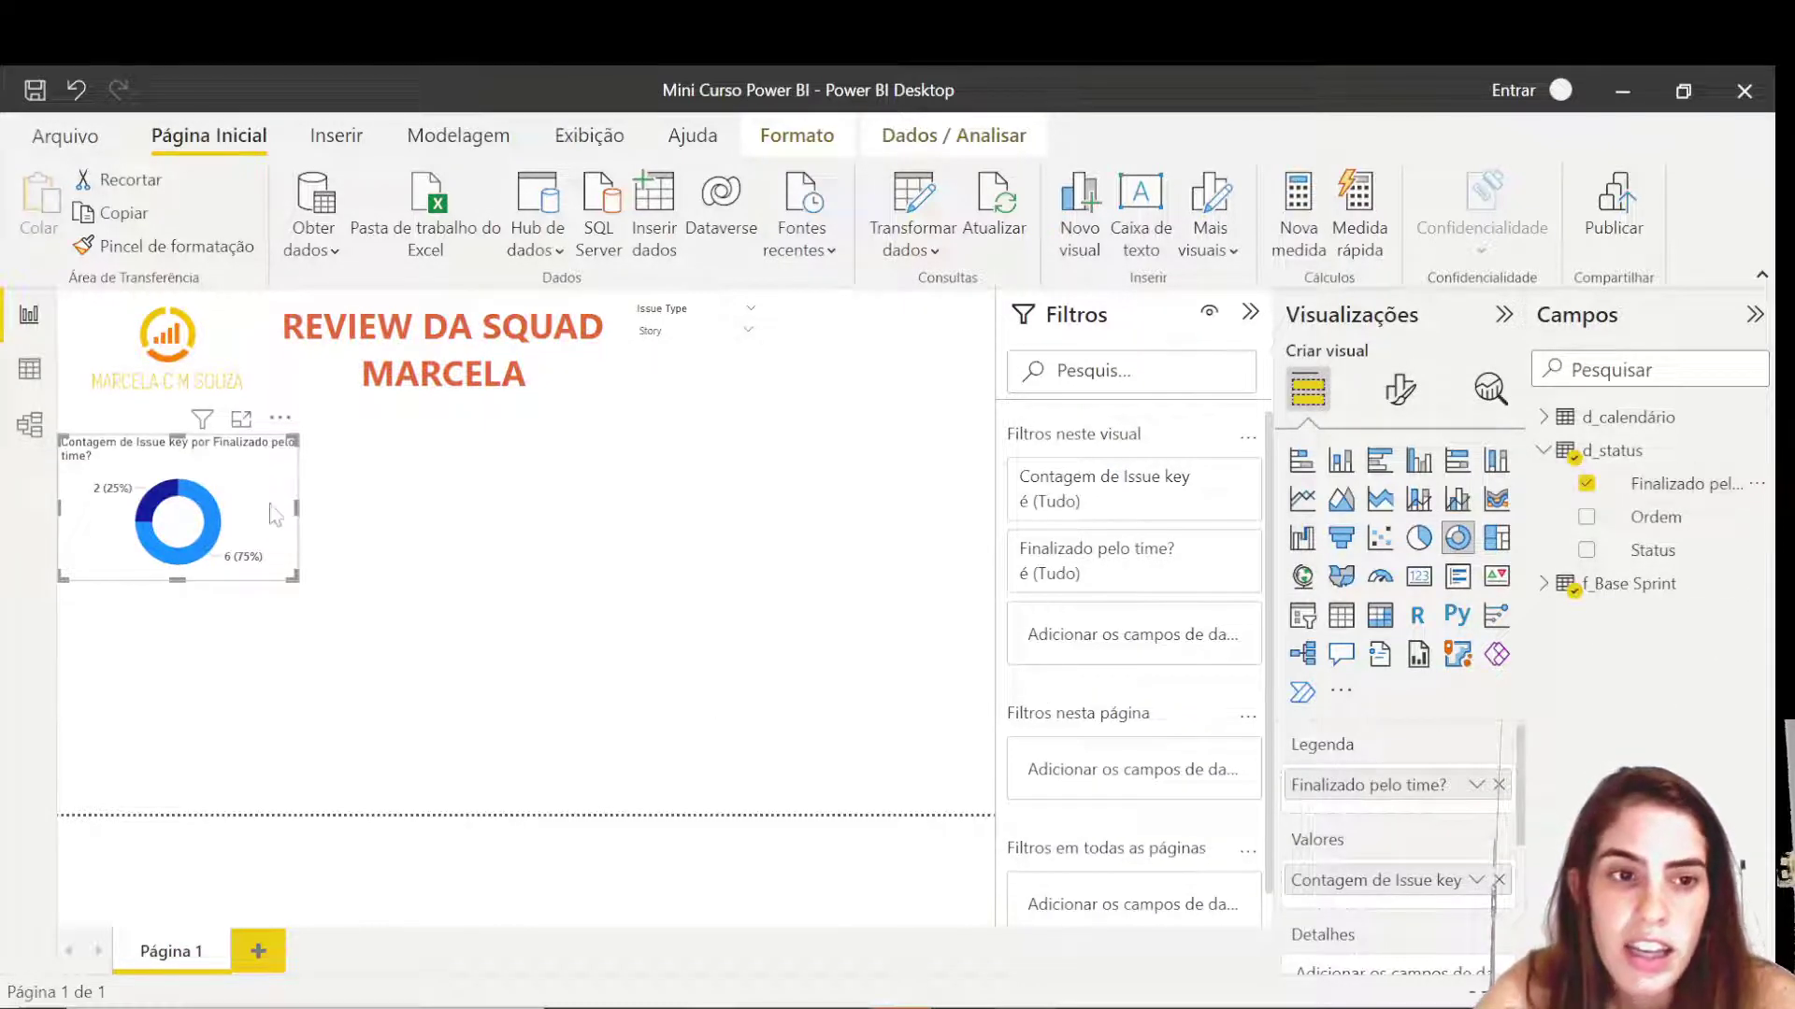
pyautogui.click(302, 449)
pyautogui.click(289, 479)
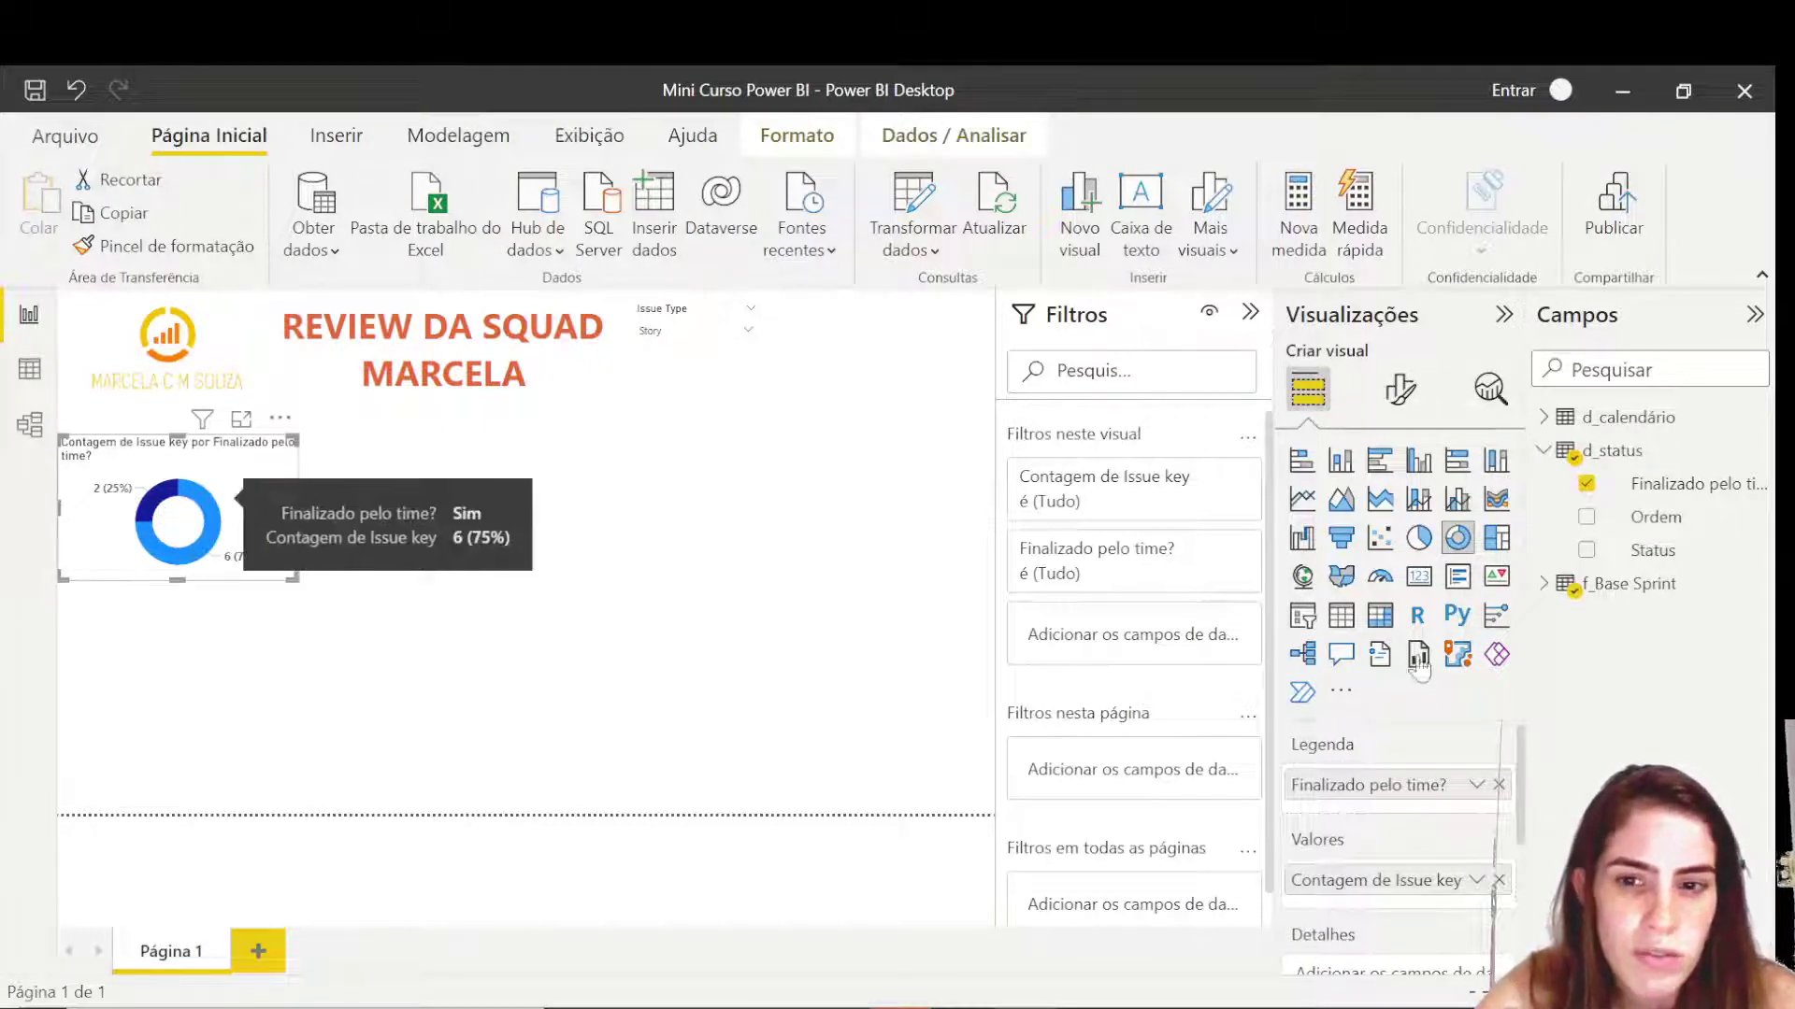
# - Turn on the donut chart's legend and widen the chart to give the legend more room
pyautogui.click(1399, 388)
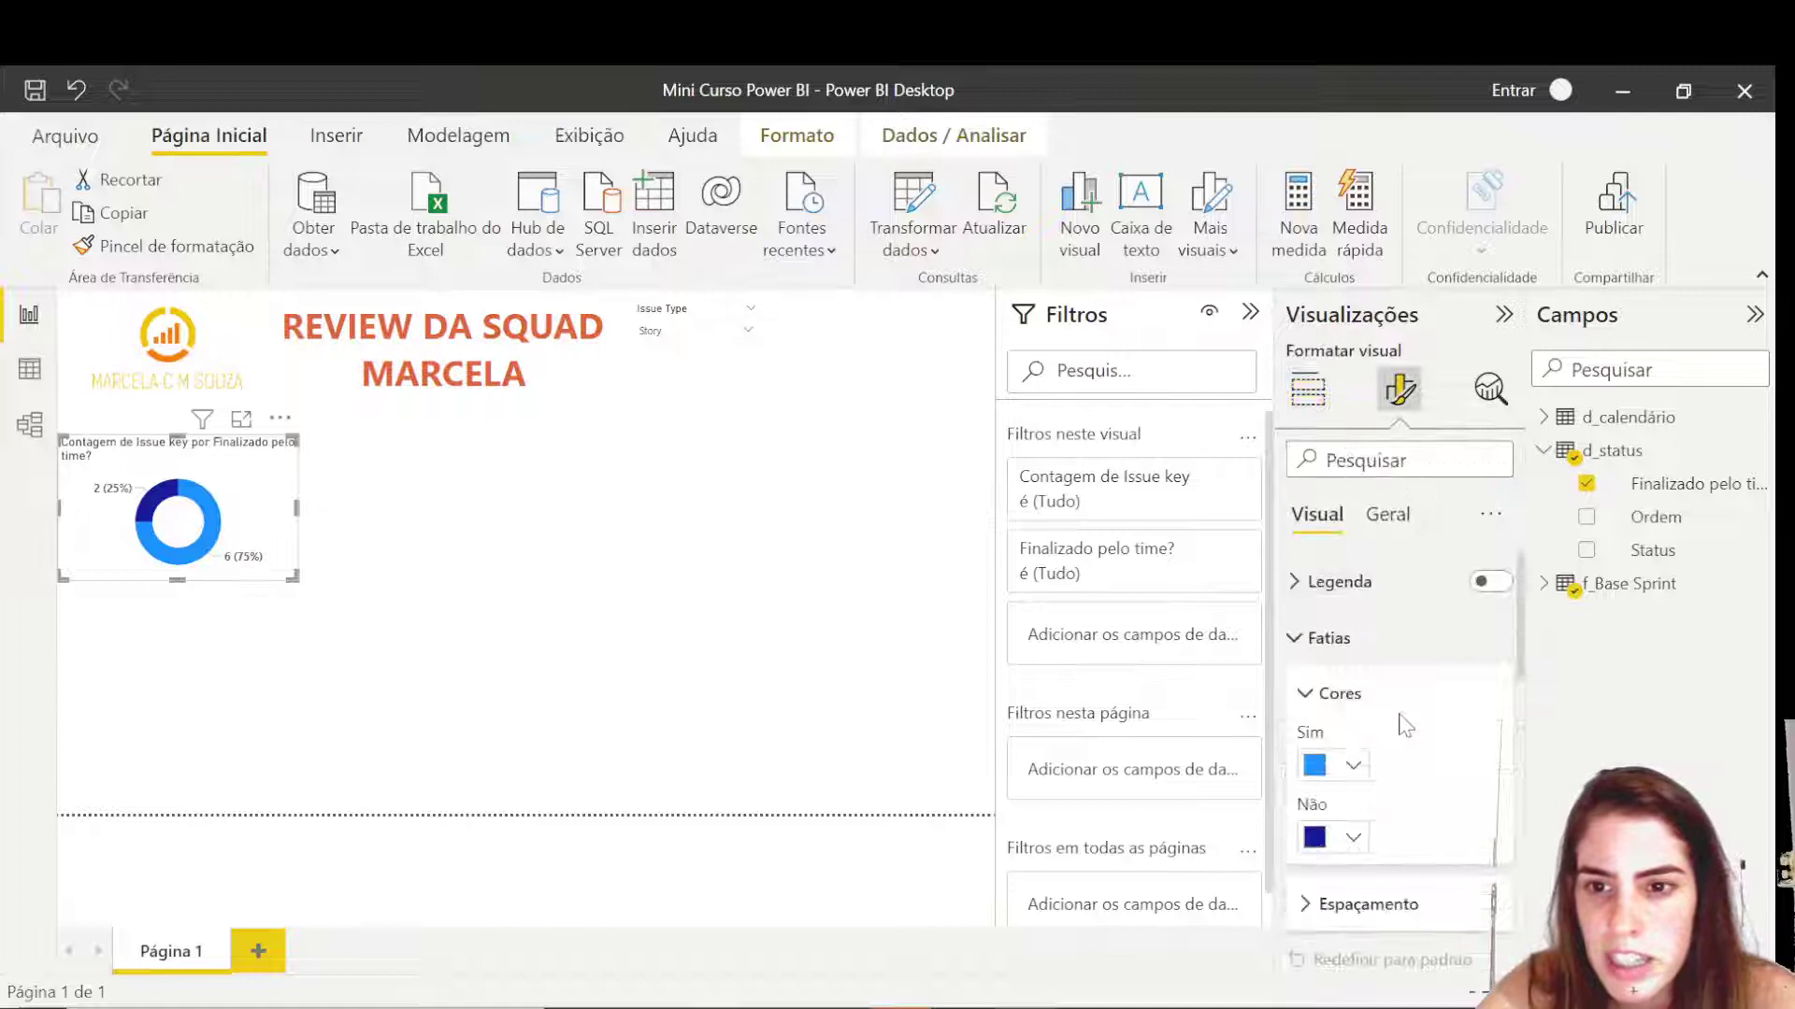
pyautogui.click(1486, 582)
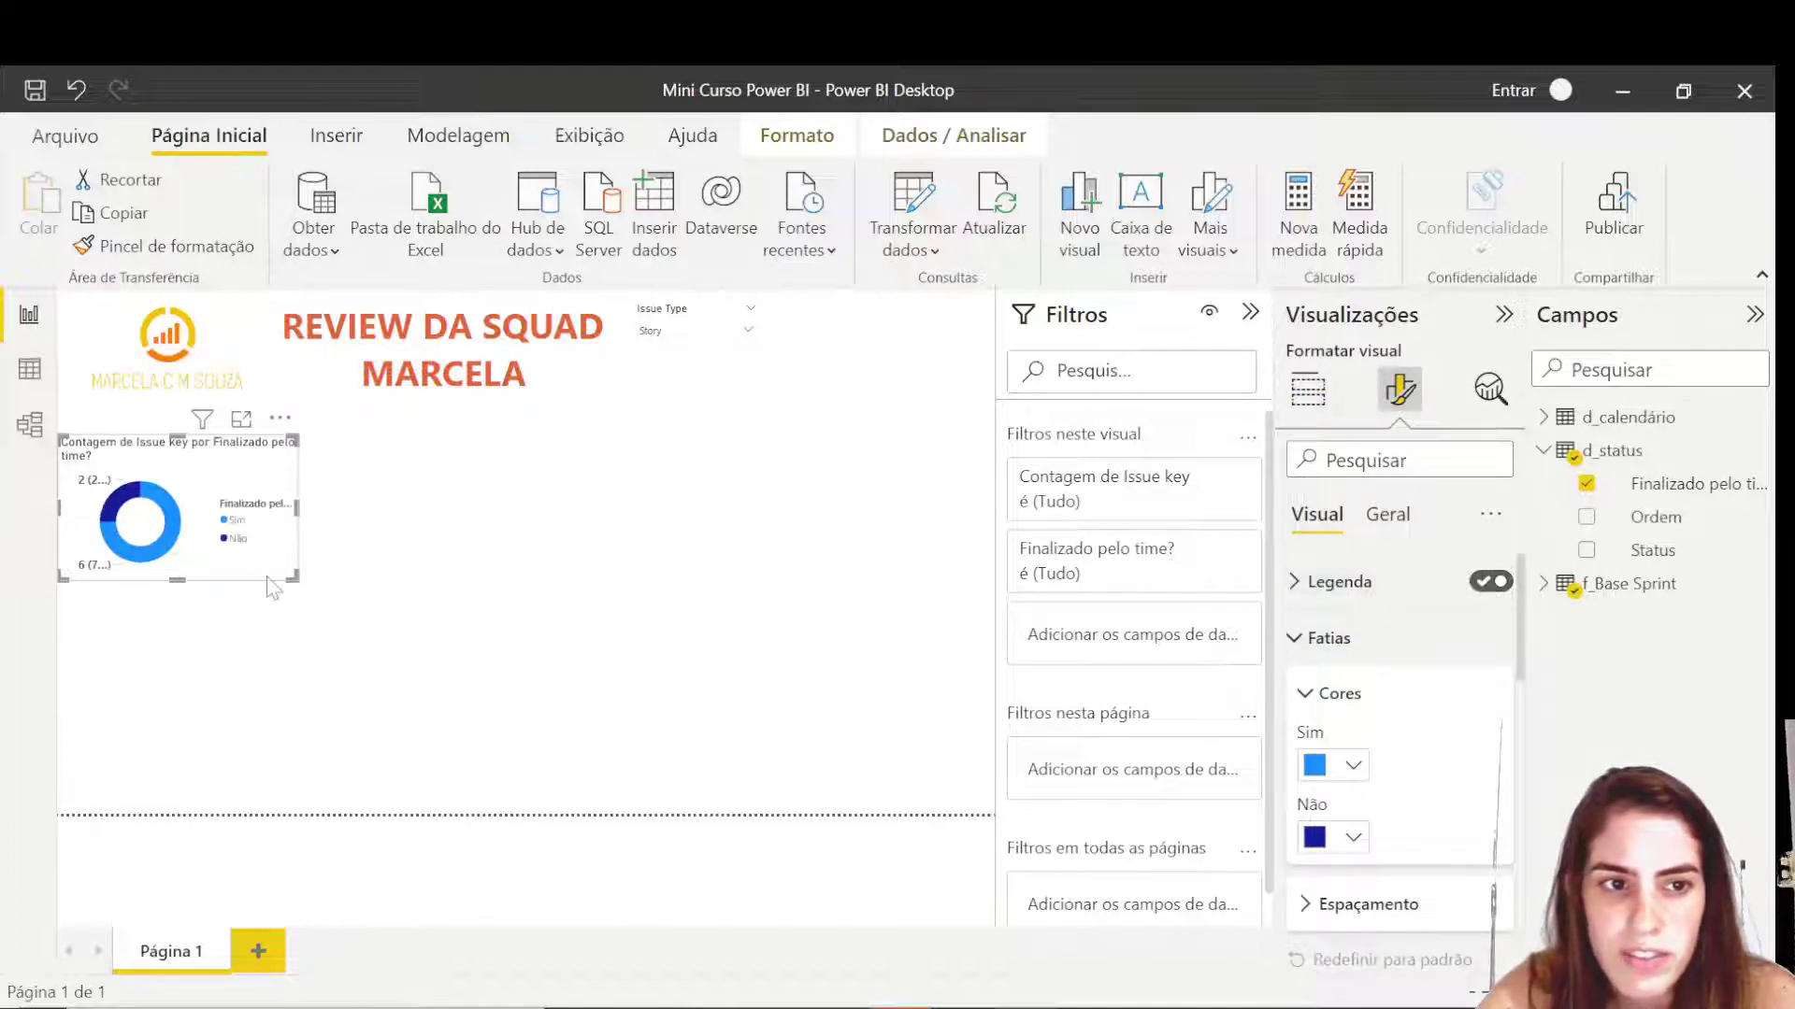
pyautogui.moveTo(289, 570); pyautogui.dragTo(404, 586)
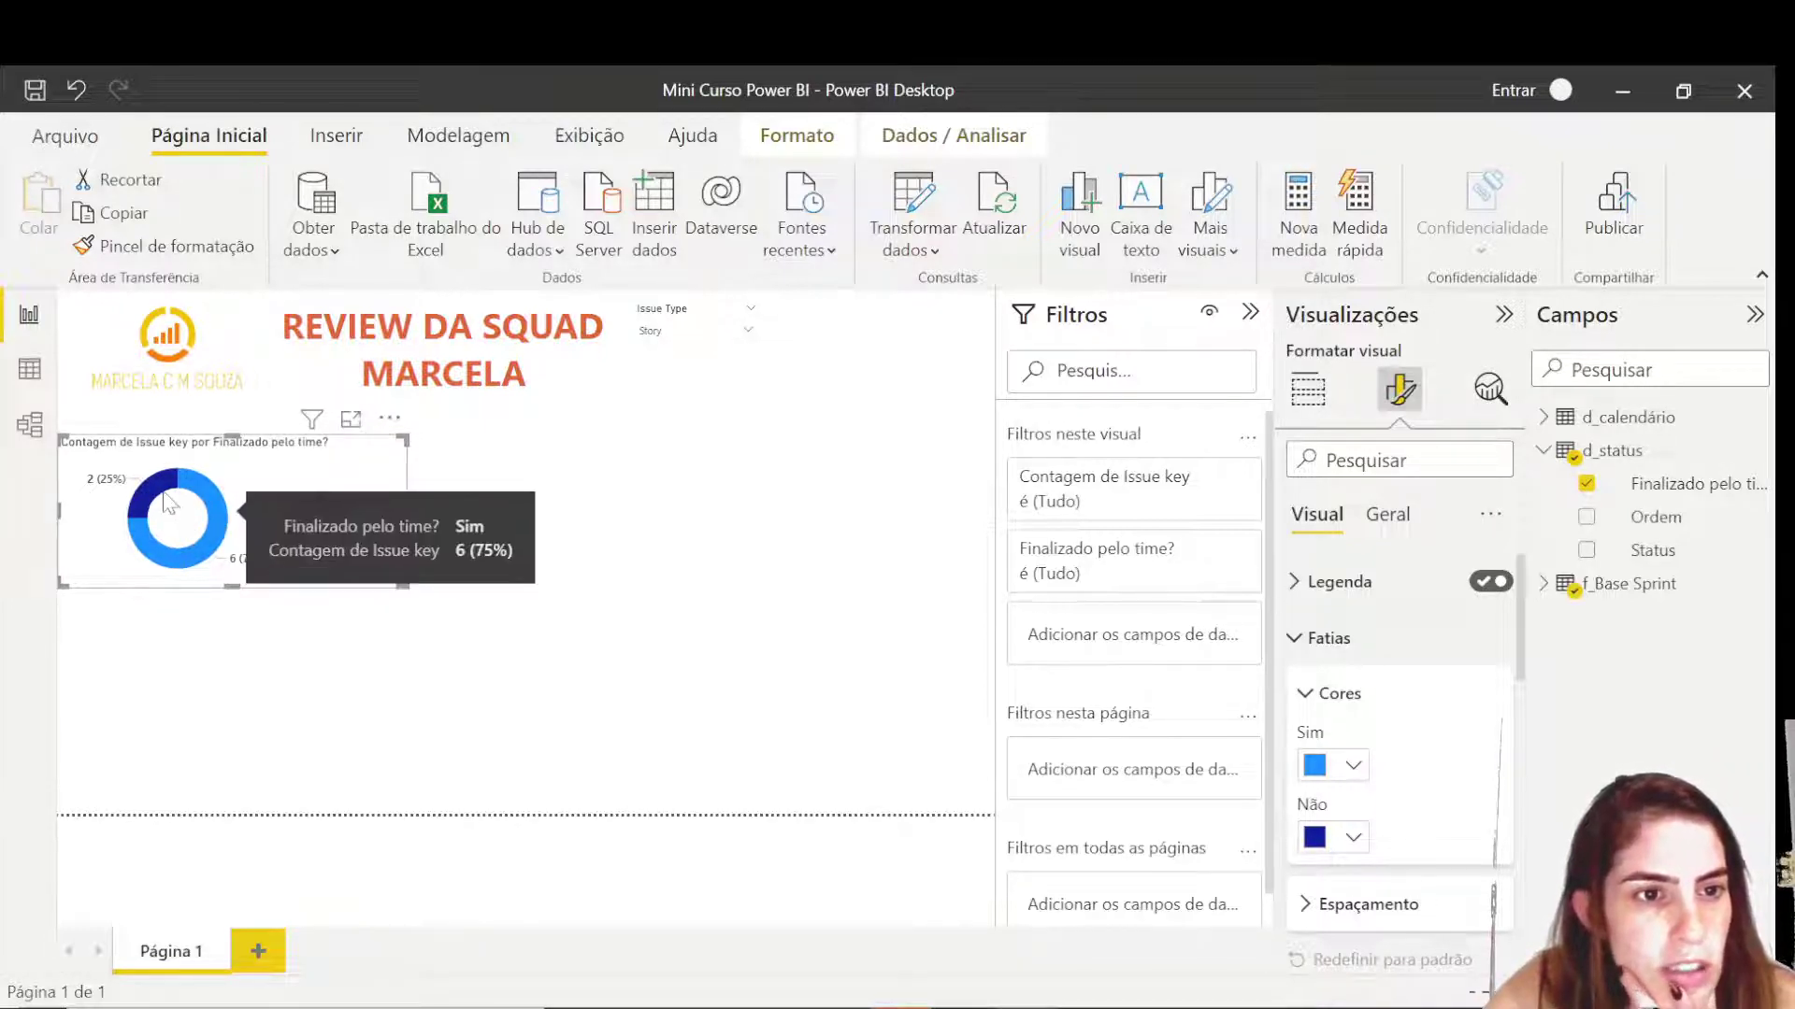
pyautogui.moveTo(163, 493)
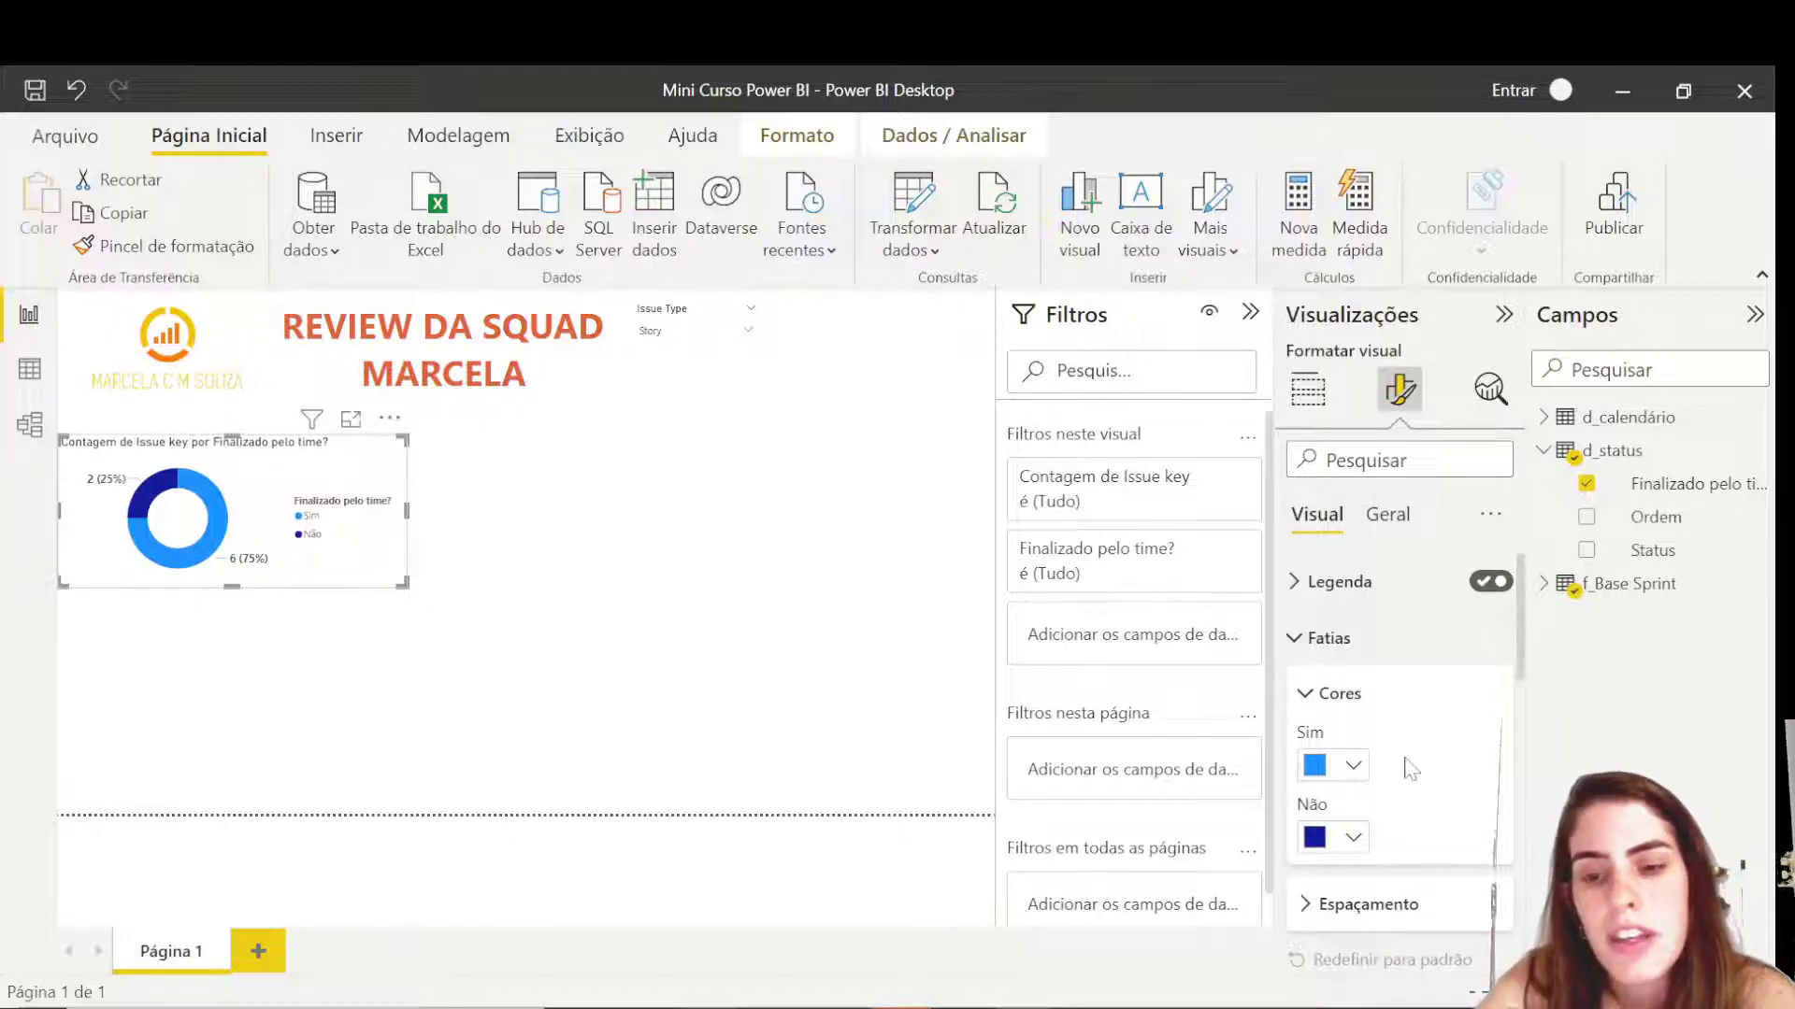
# - Color the donut chart's Não slice theme red and its Sim slice custom green #03AF3C
pyautogui.click(1352, 837)
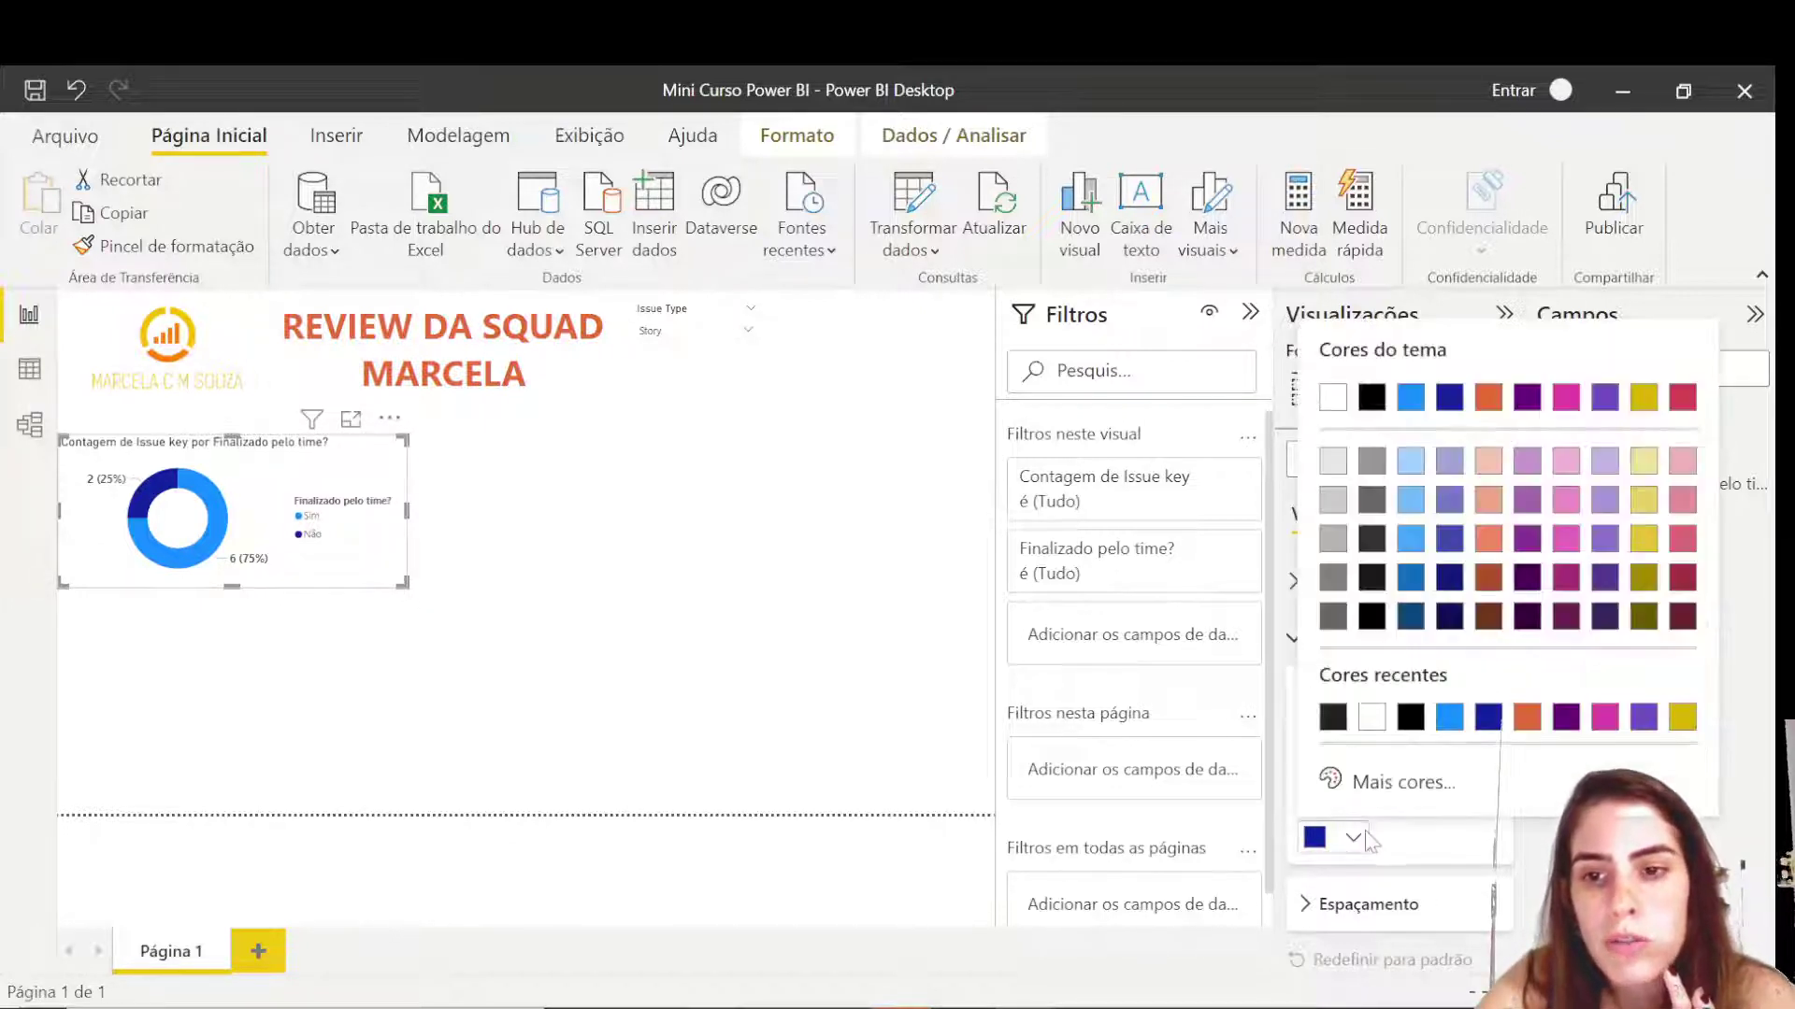
pyautogui.click(1681, 397)
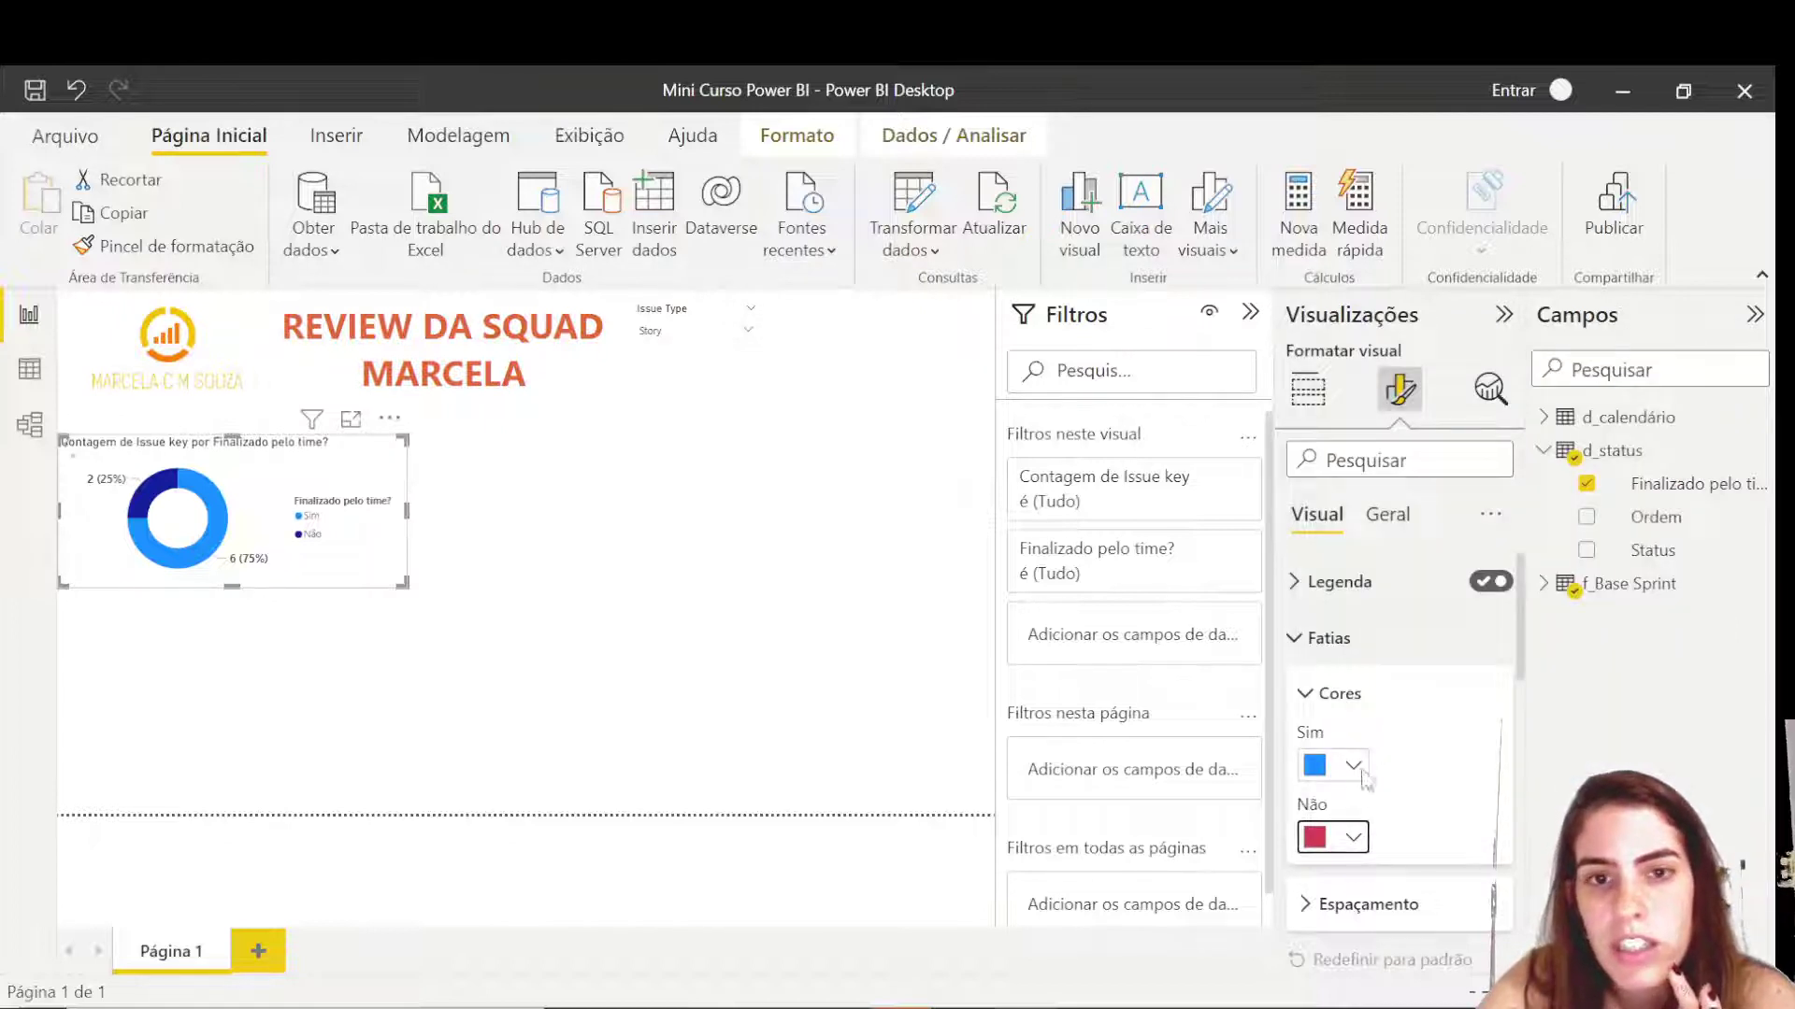
pyautogui.click(1355, 771)
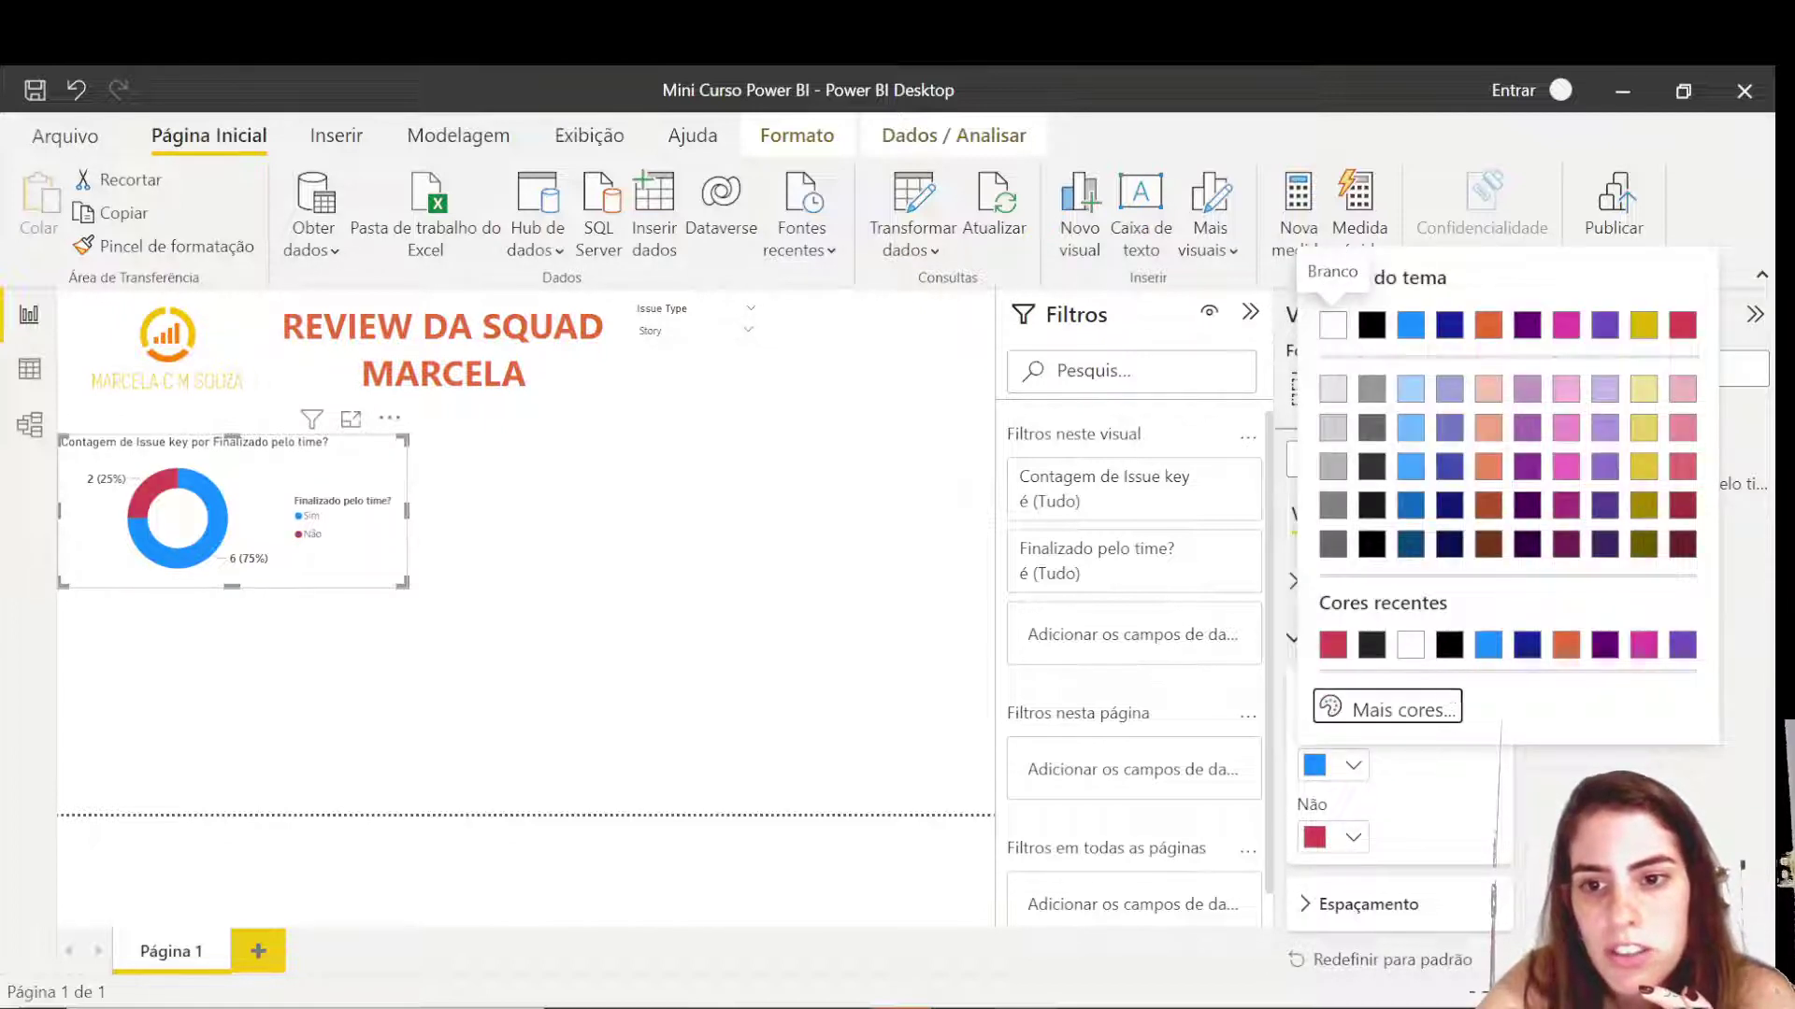
pyautogui.click(1438, 711)
pyautogui.click(1466, 605)
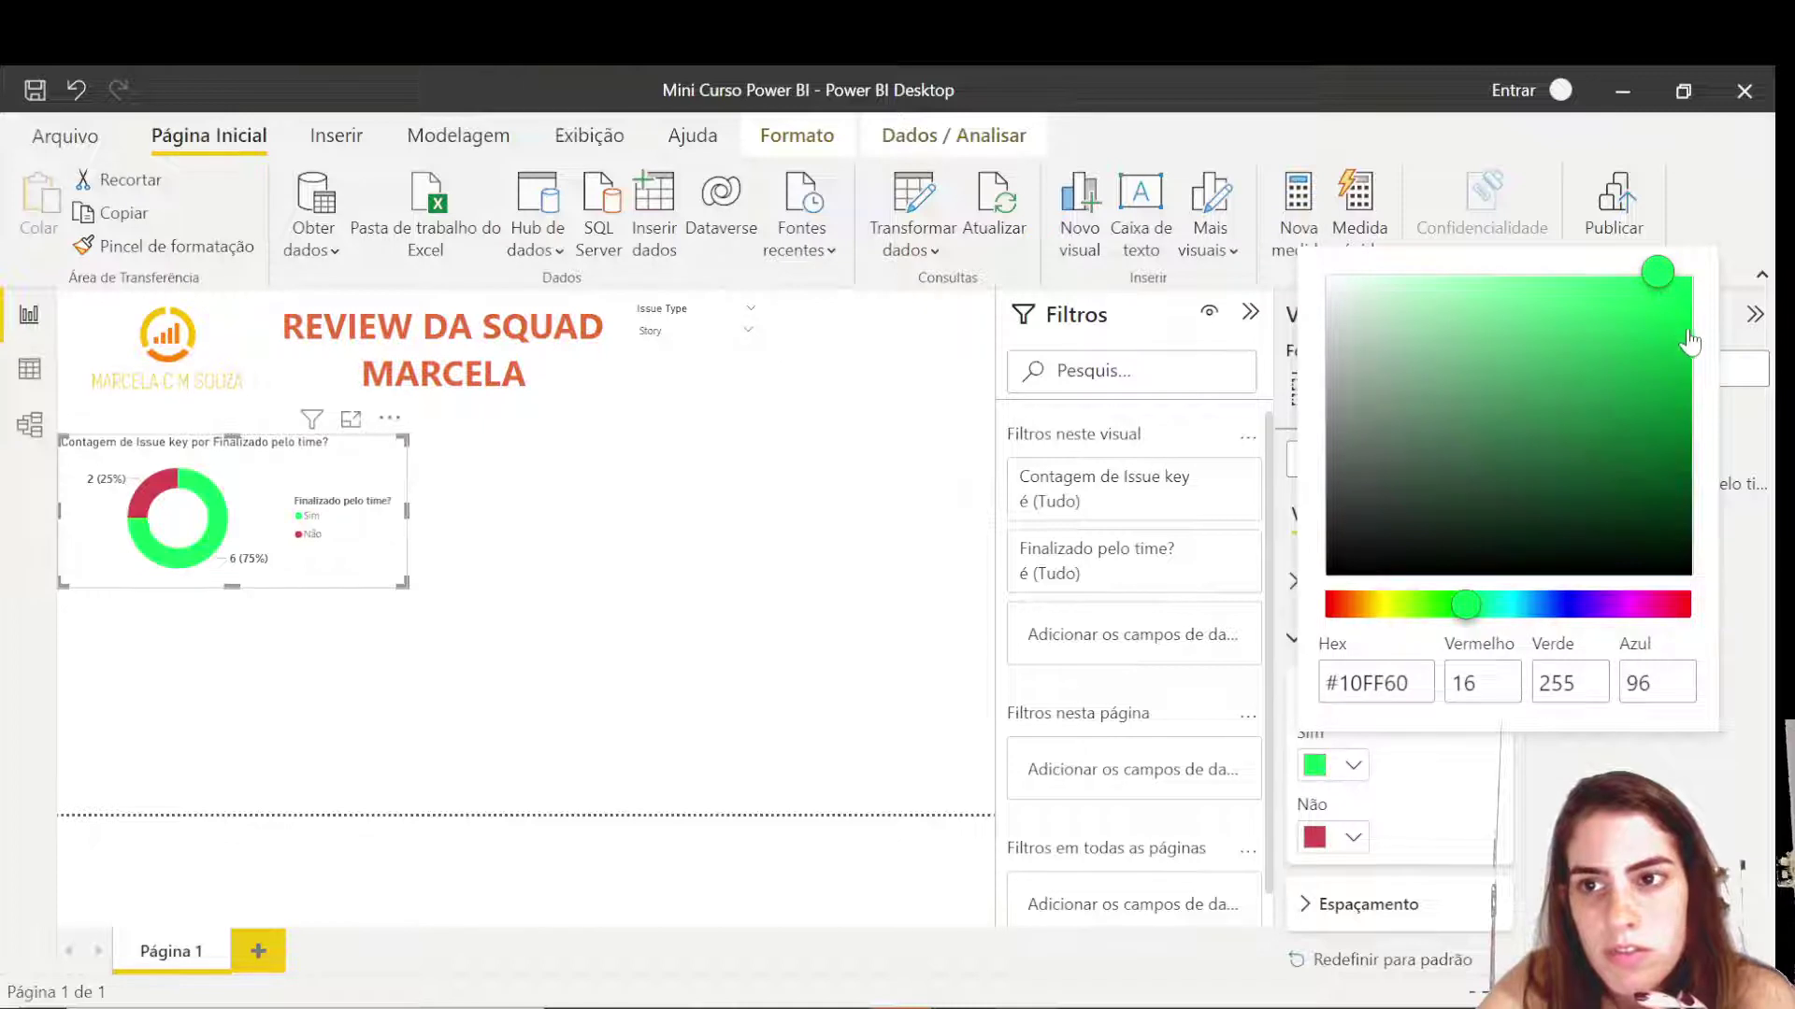
pyautogui.click(1674, 367)
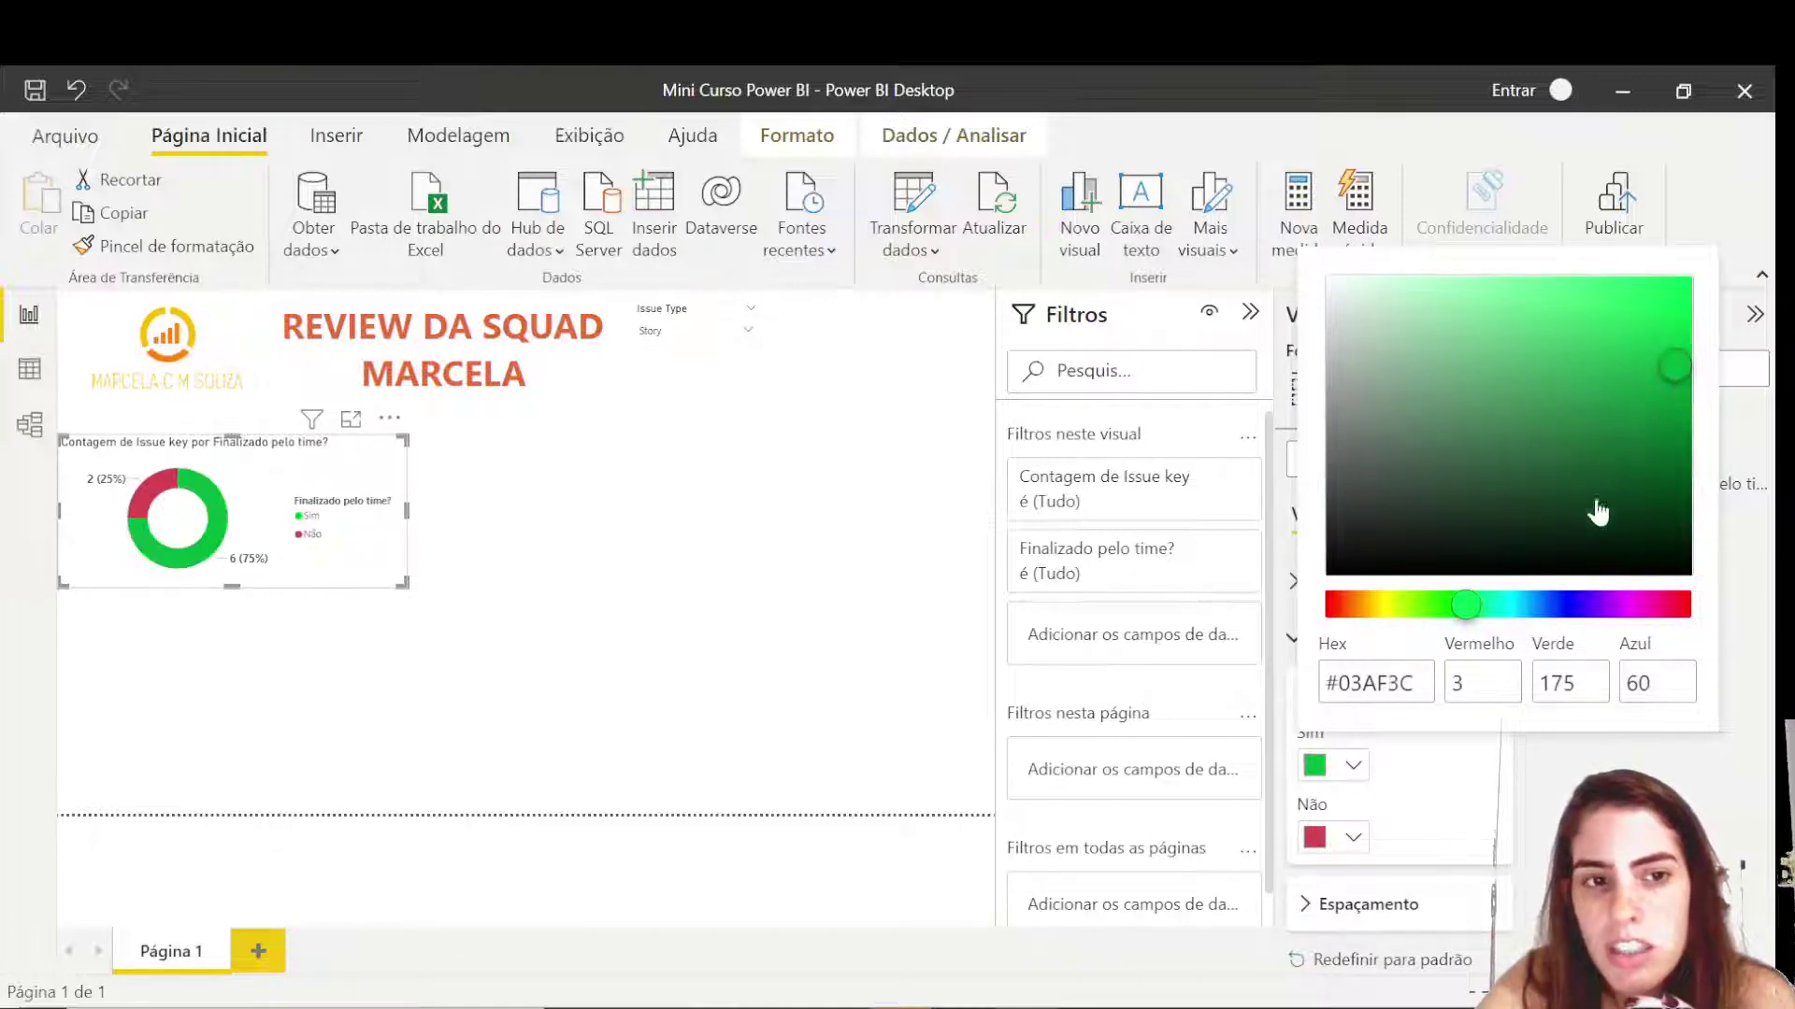
pyautogui.click(1423, 816)
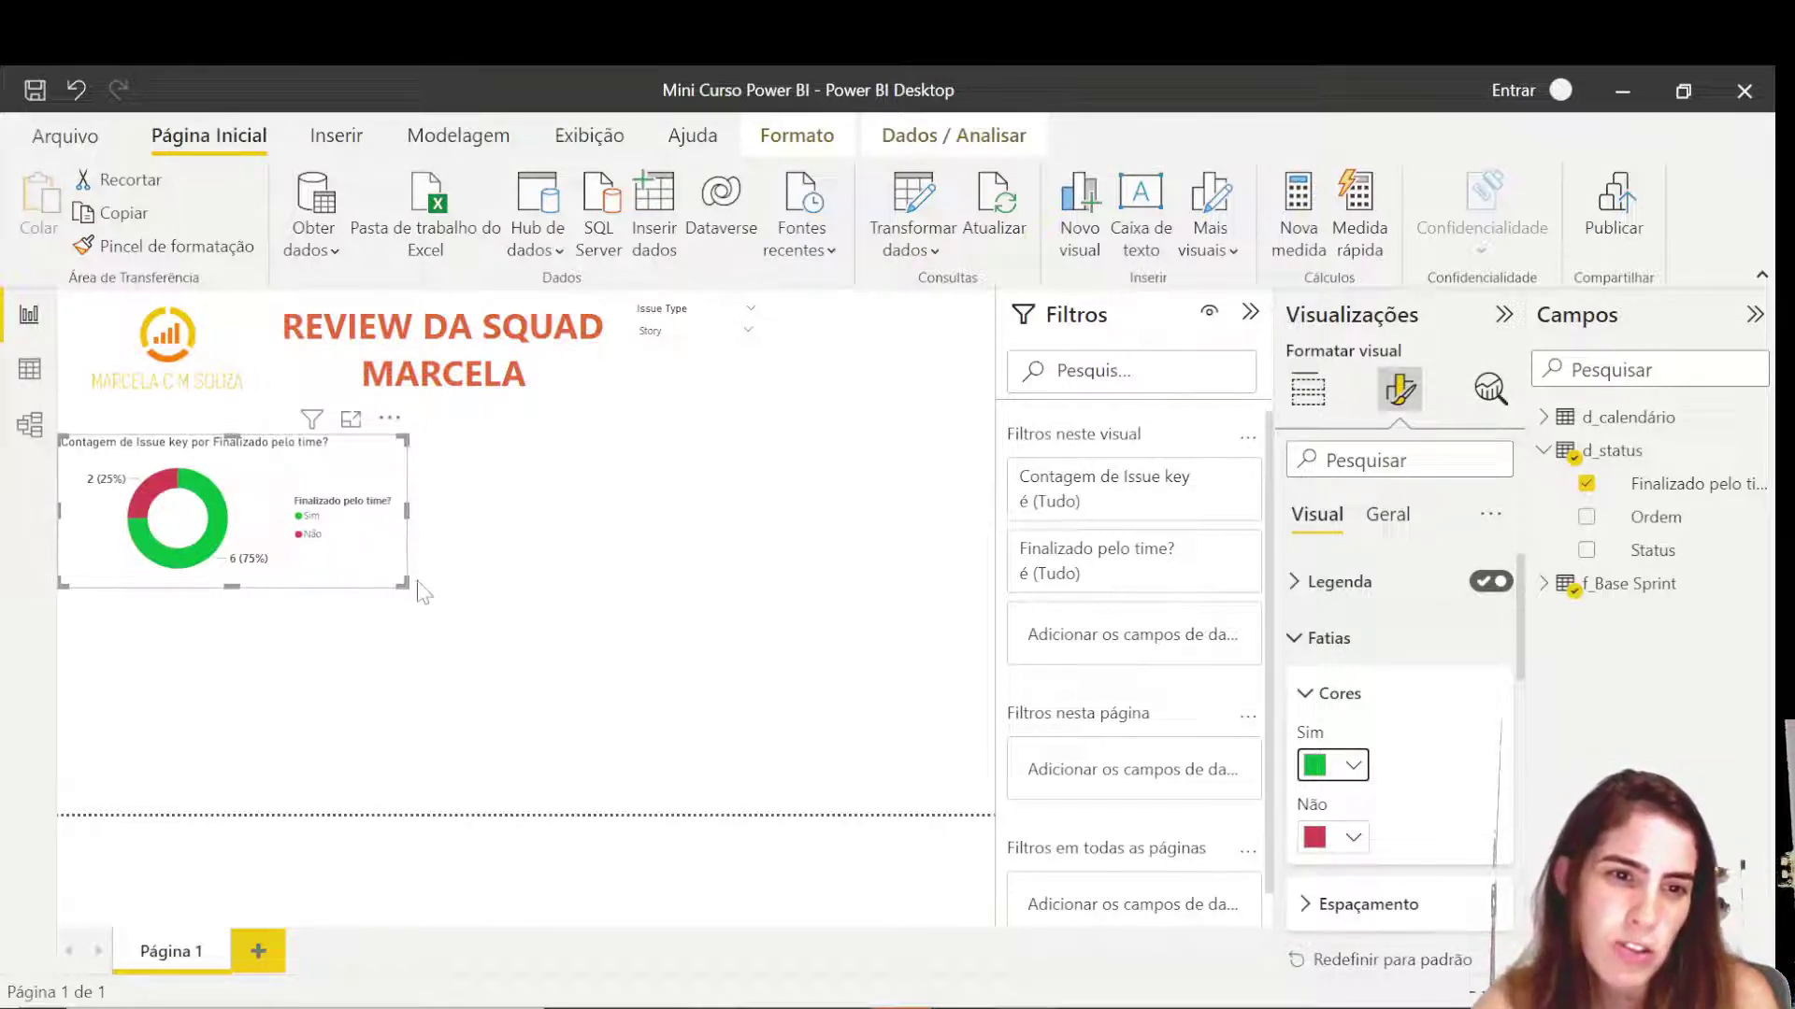
# - Try the legend at Inferior central and Superior central, set it to Superior esquerdo, and make the donut chart narrower
pyautogui.click(1342, 589)
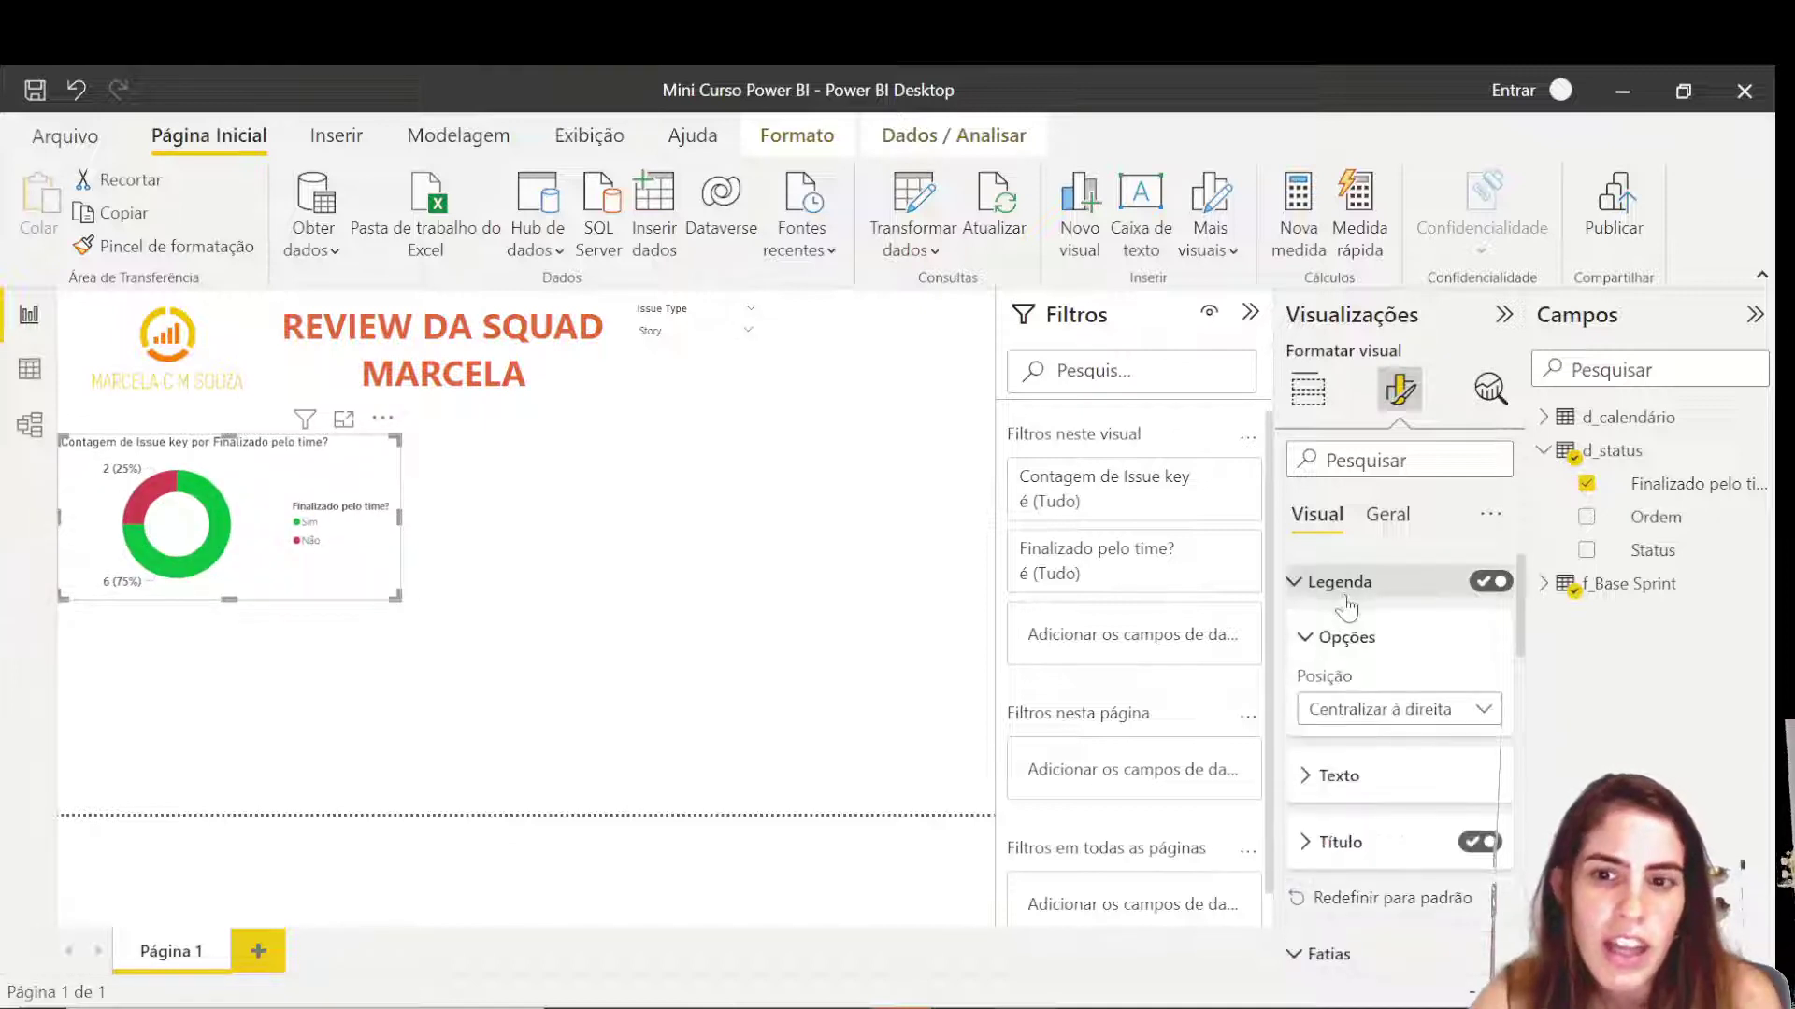
pyautogui.click(1435, 710)
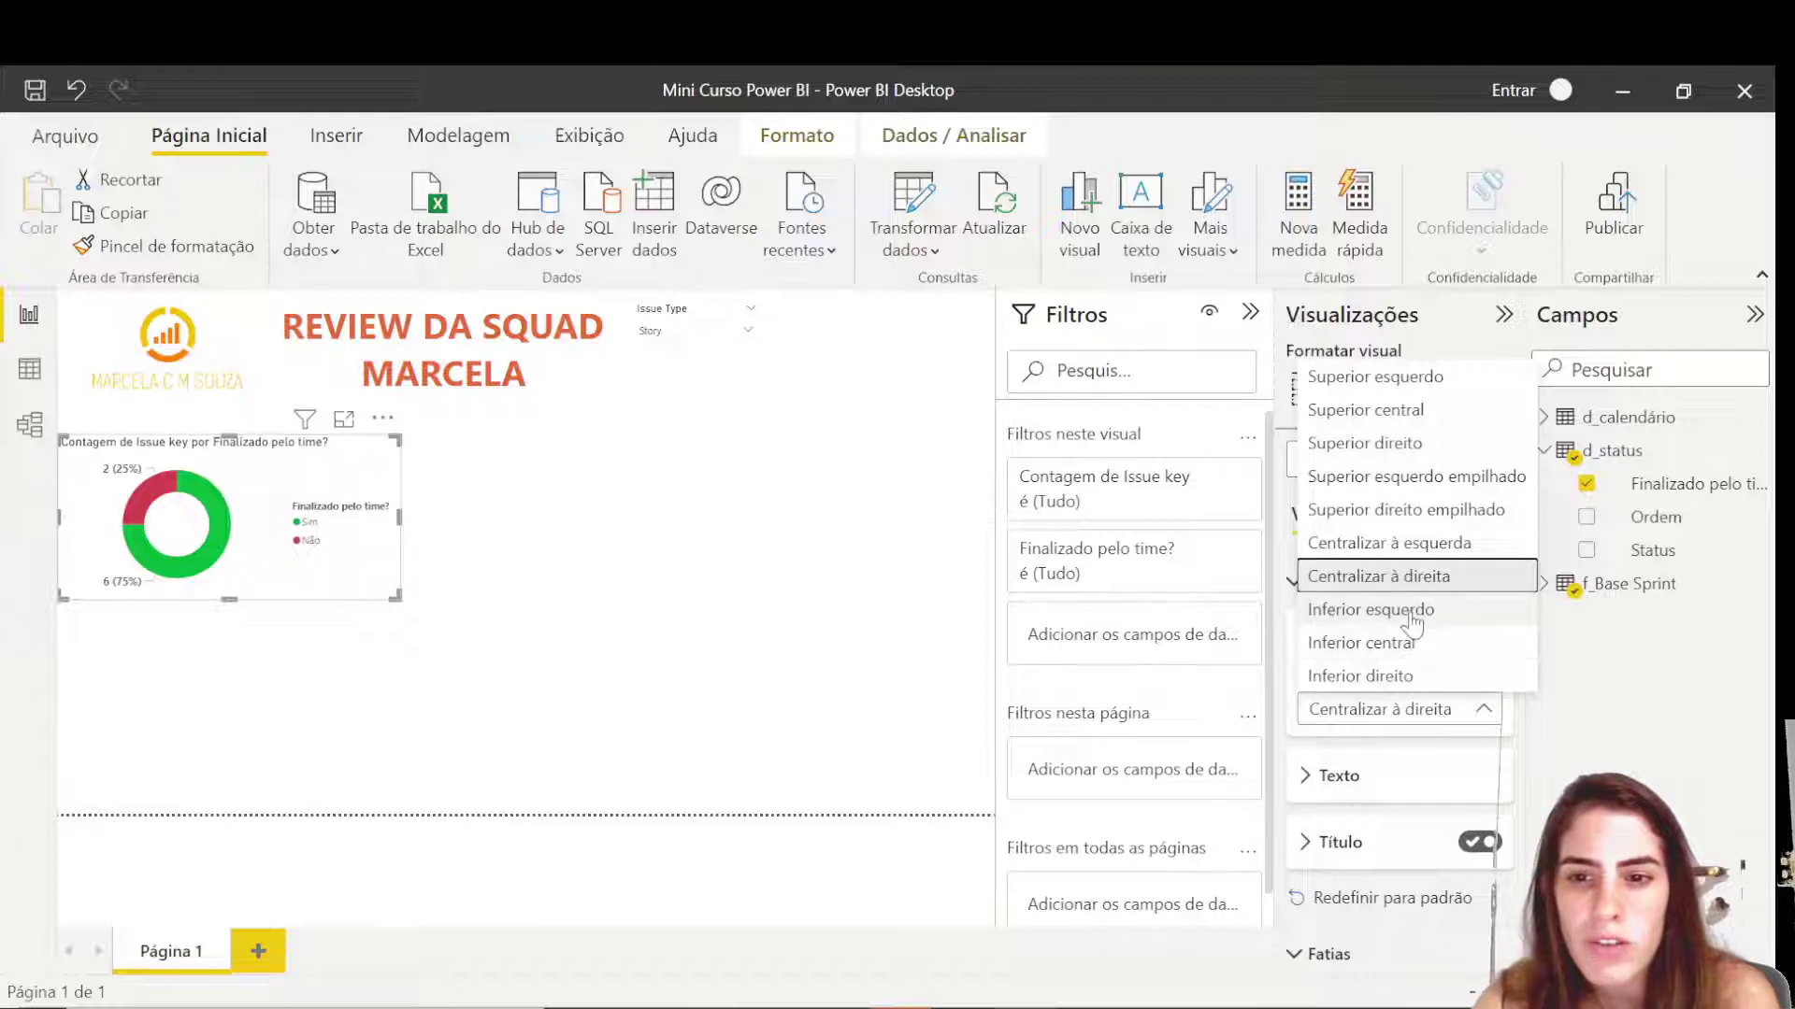
pyautogui.click(1411, 650)
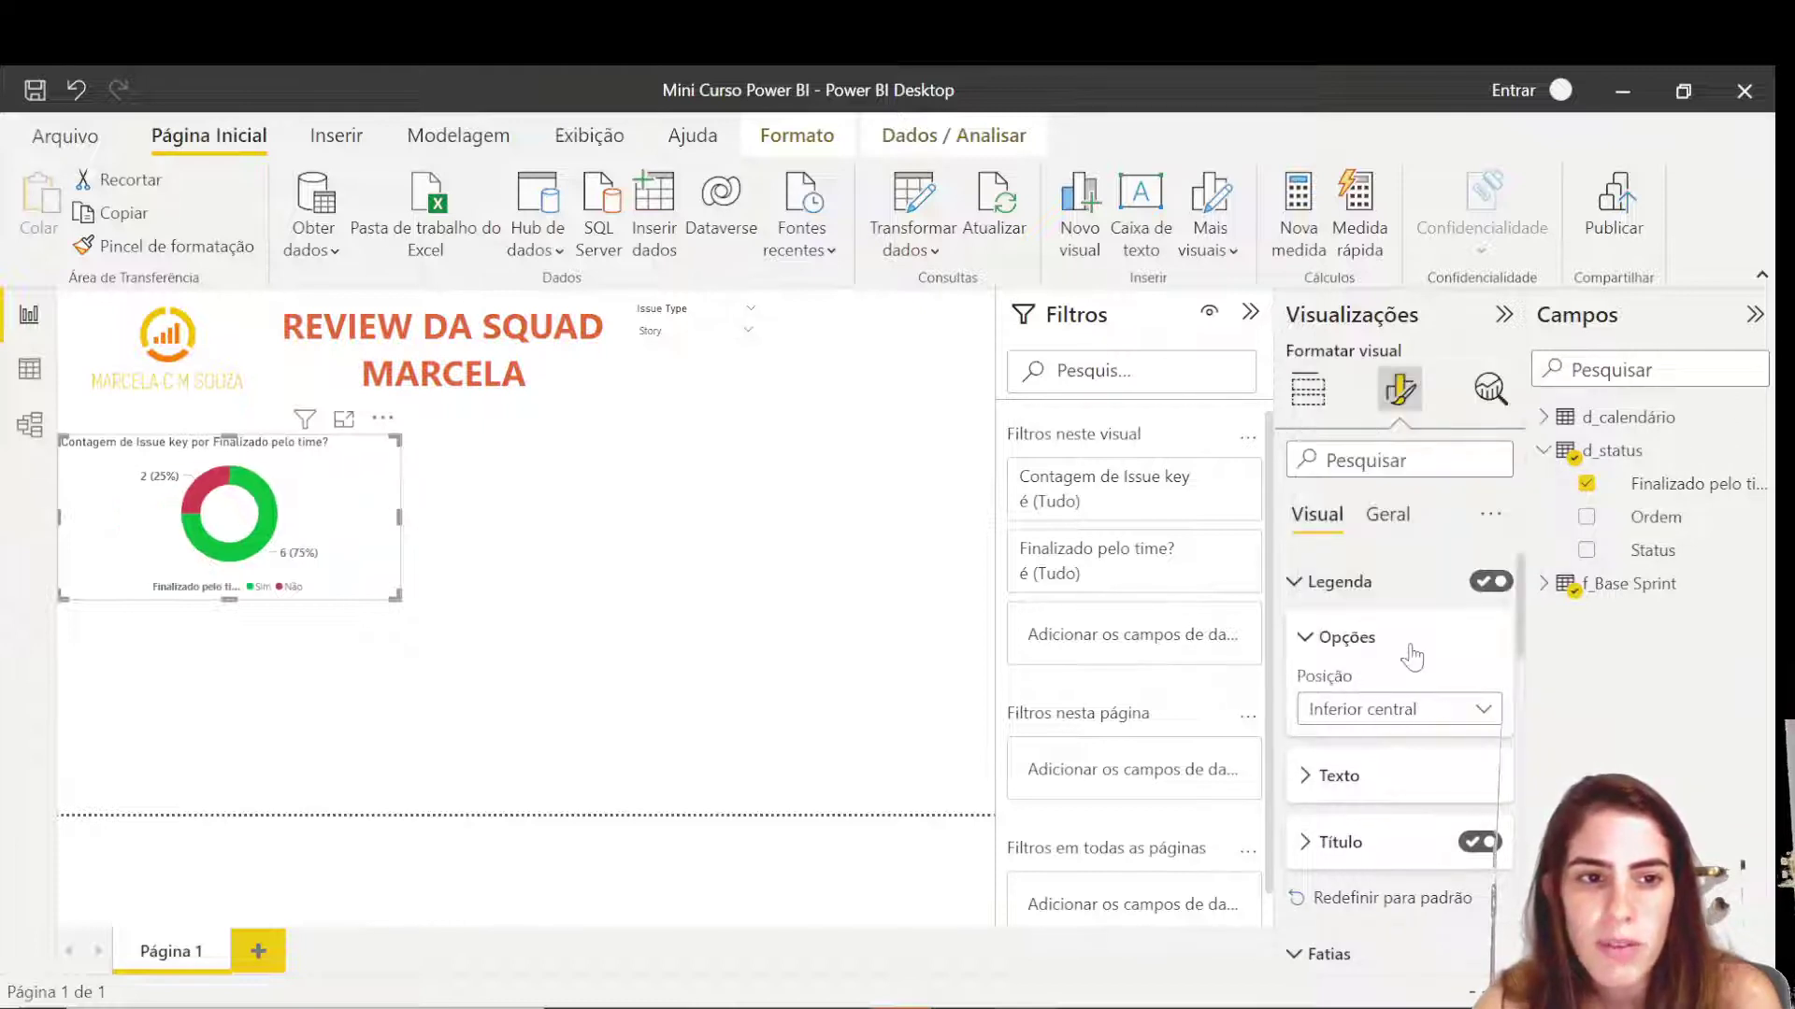
pyautogui.click(1407, 707)
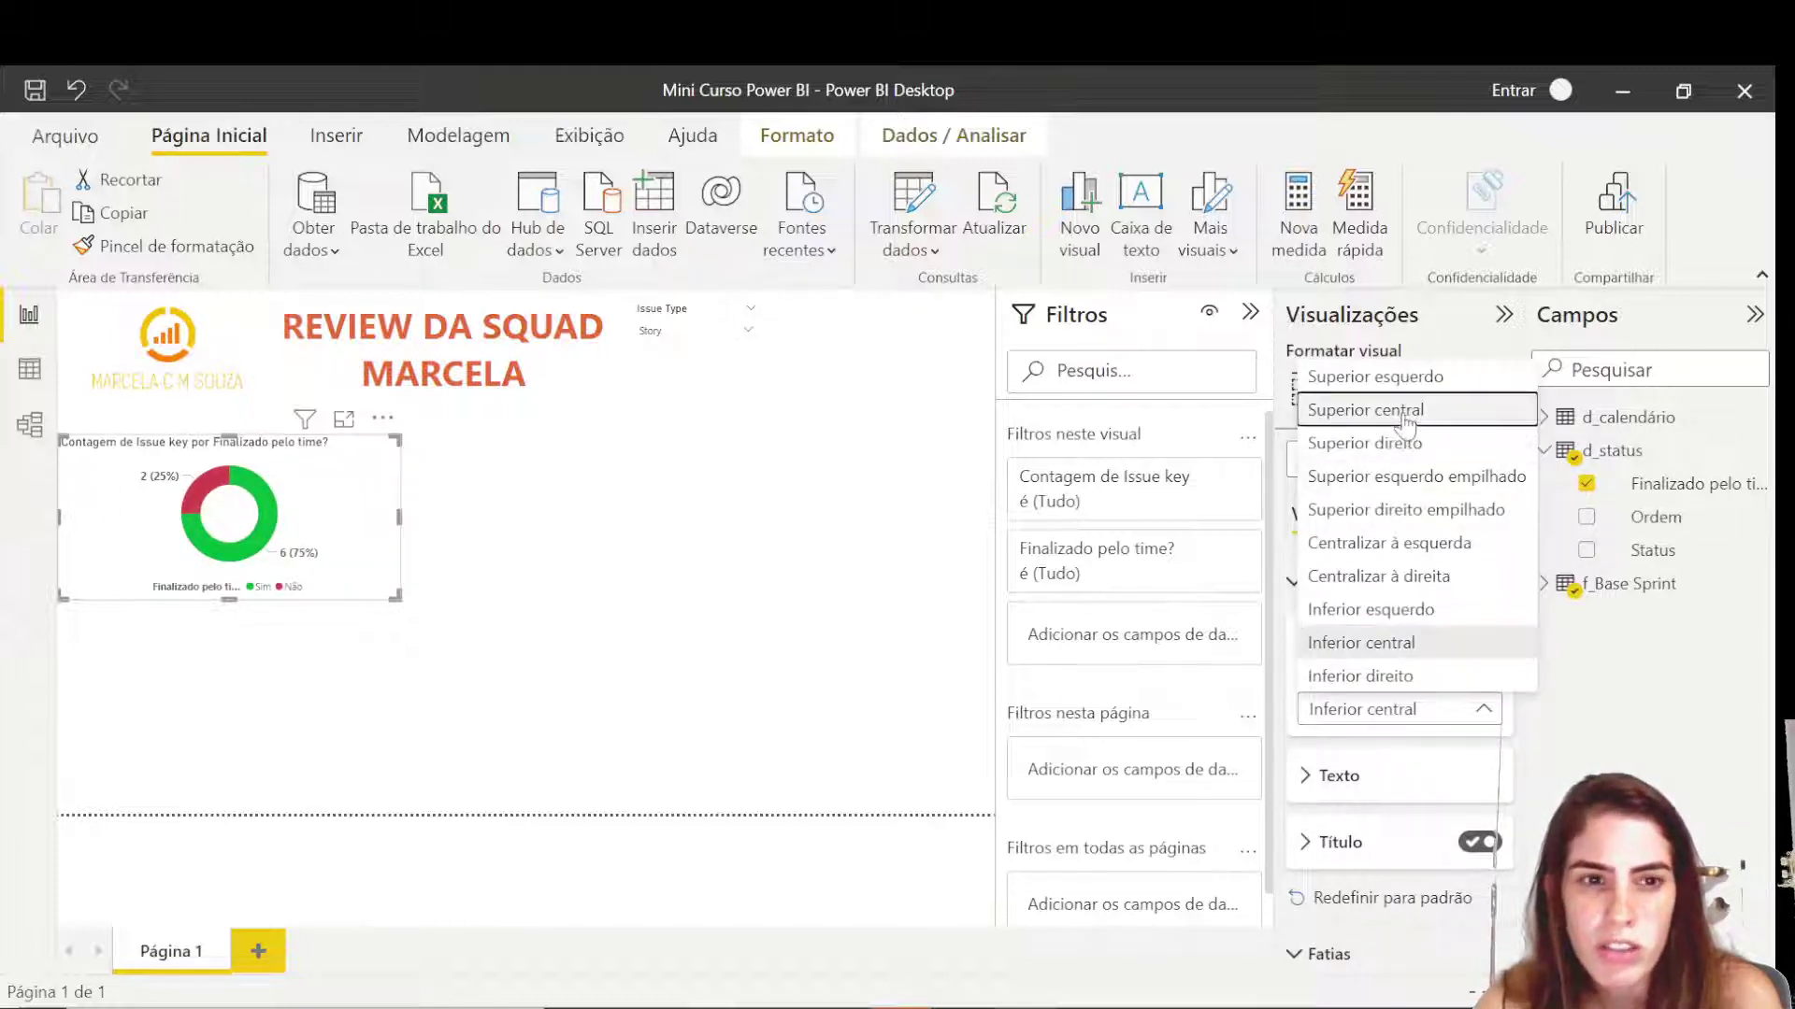
pyautogui.press('Escape')
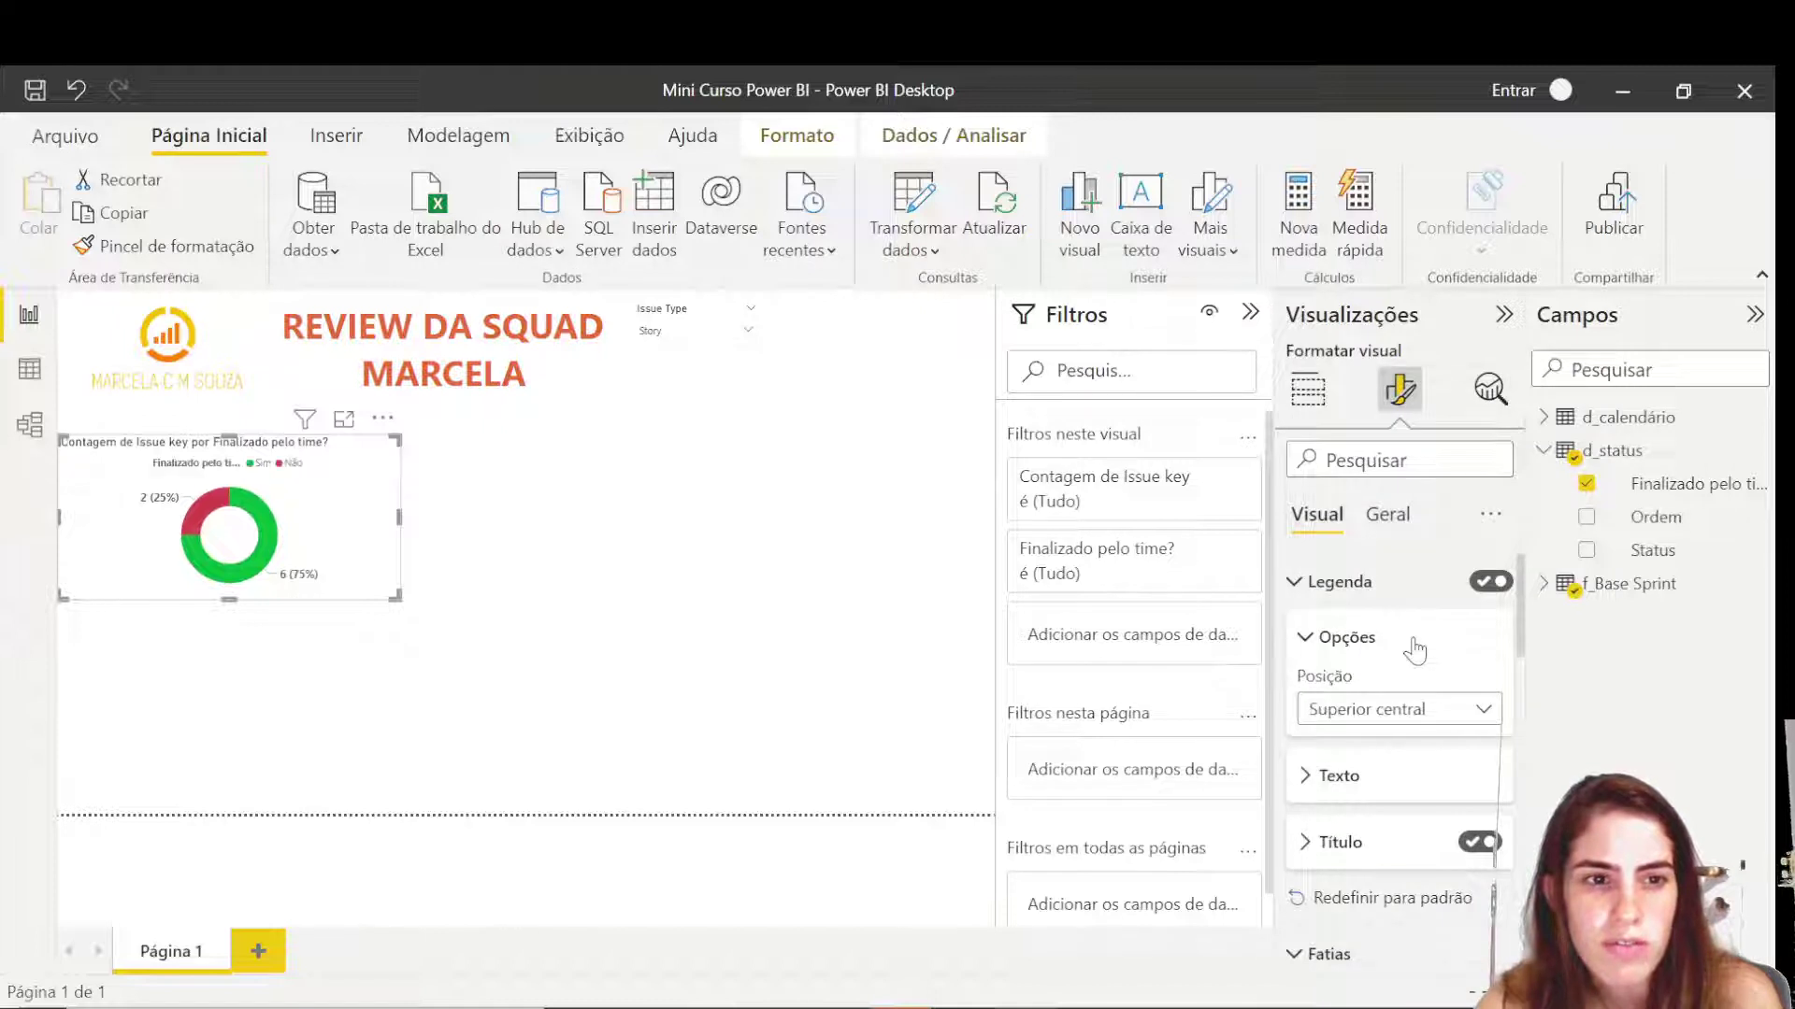
pyautogui.click(1423, 713)
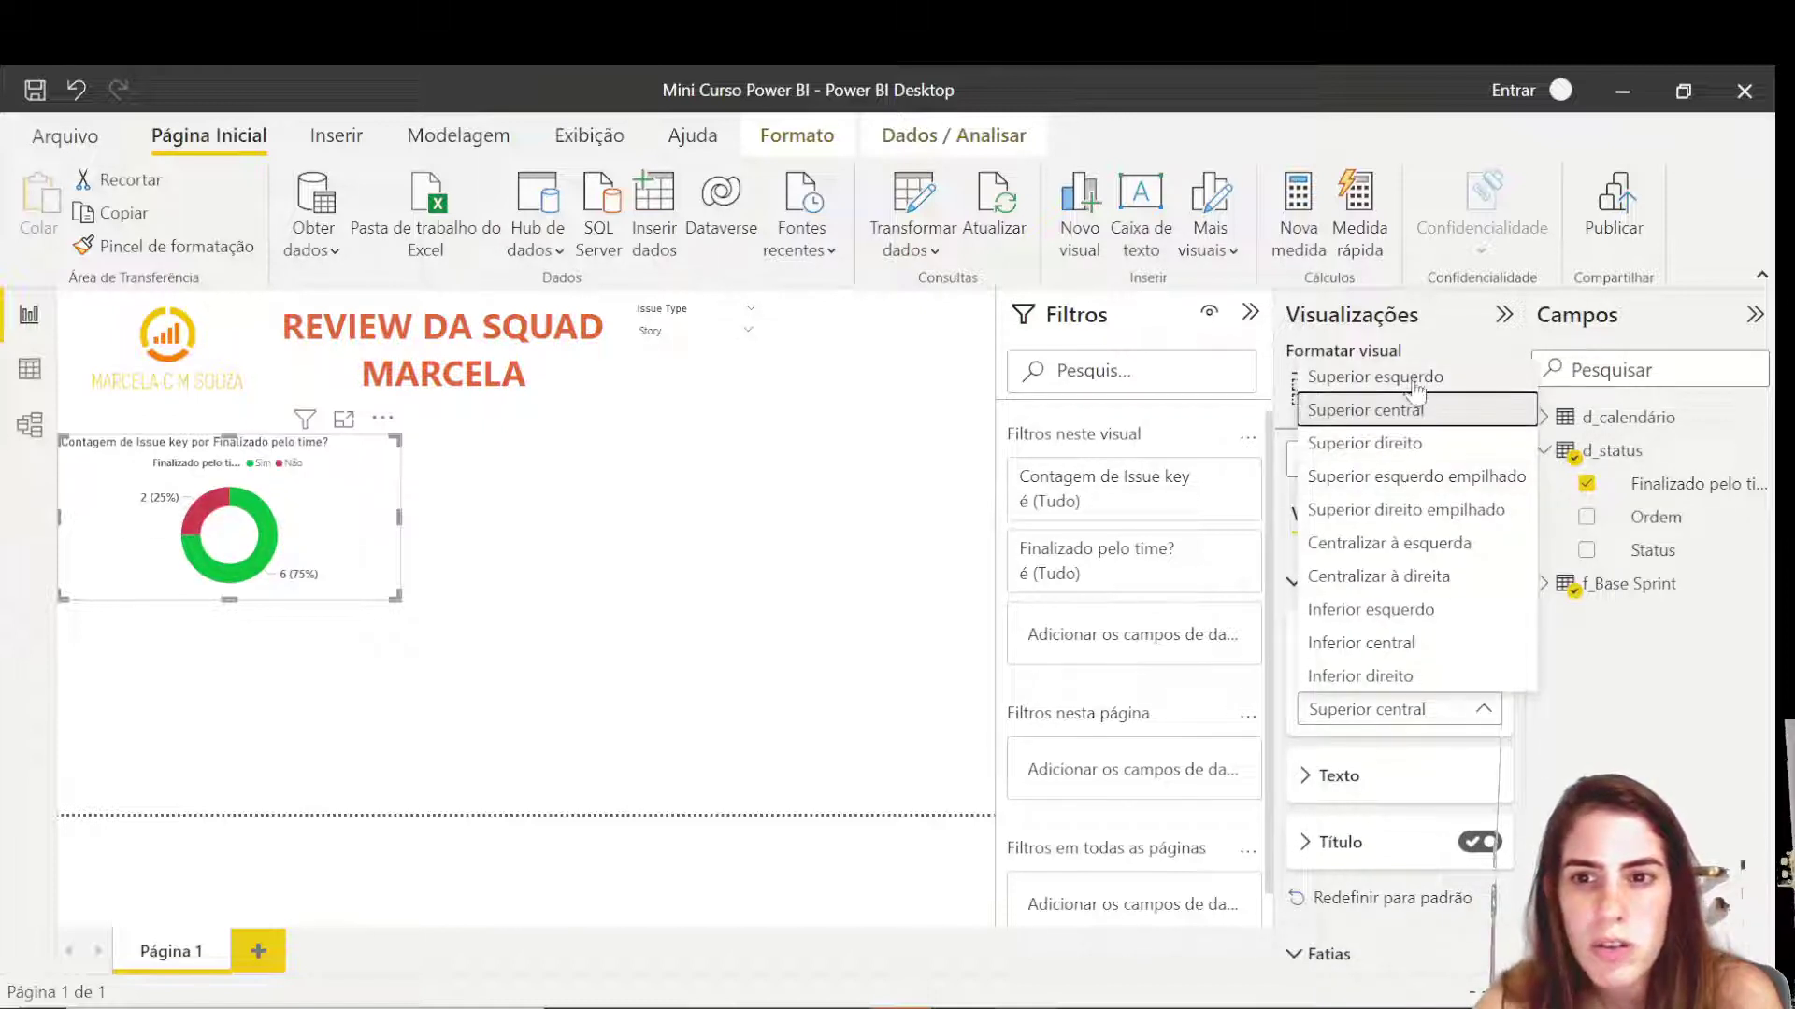
pyautogui.press('Escape')
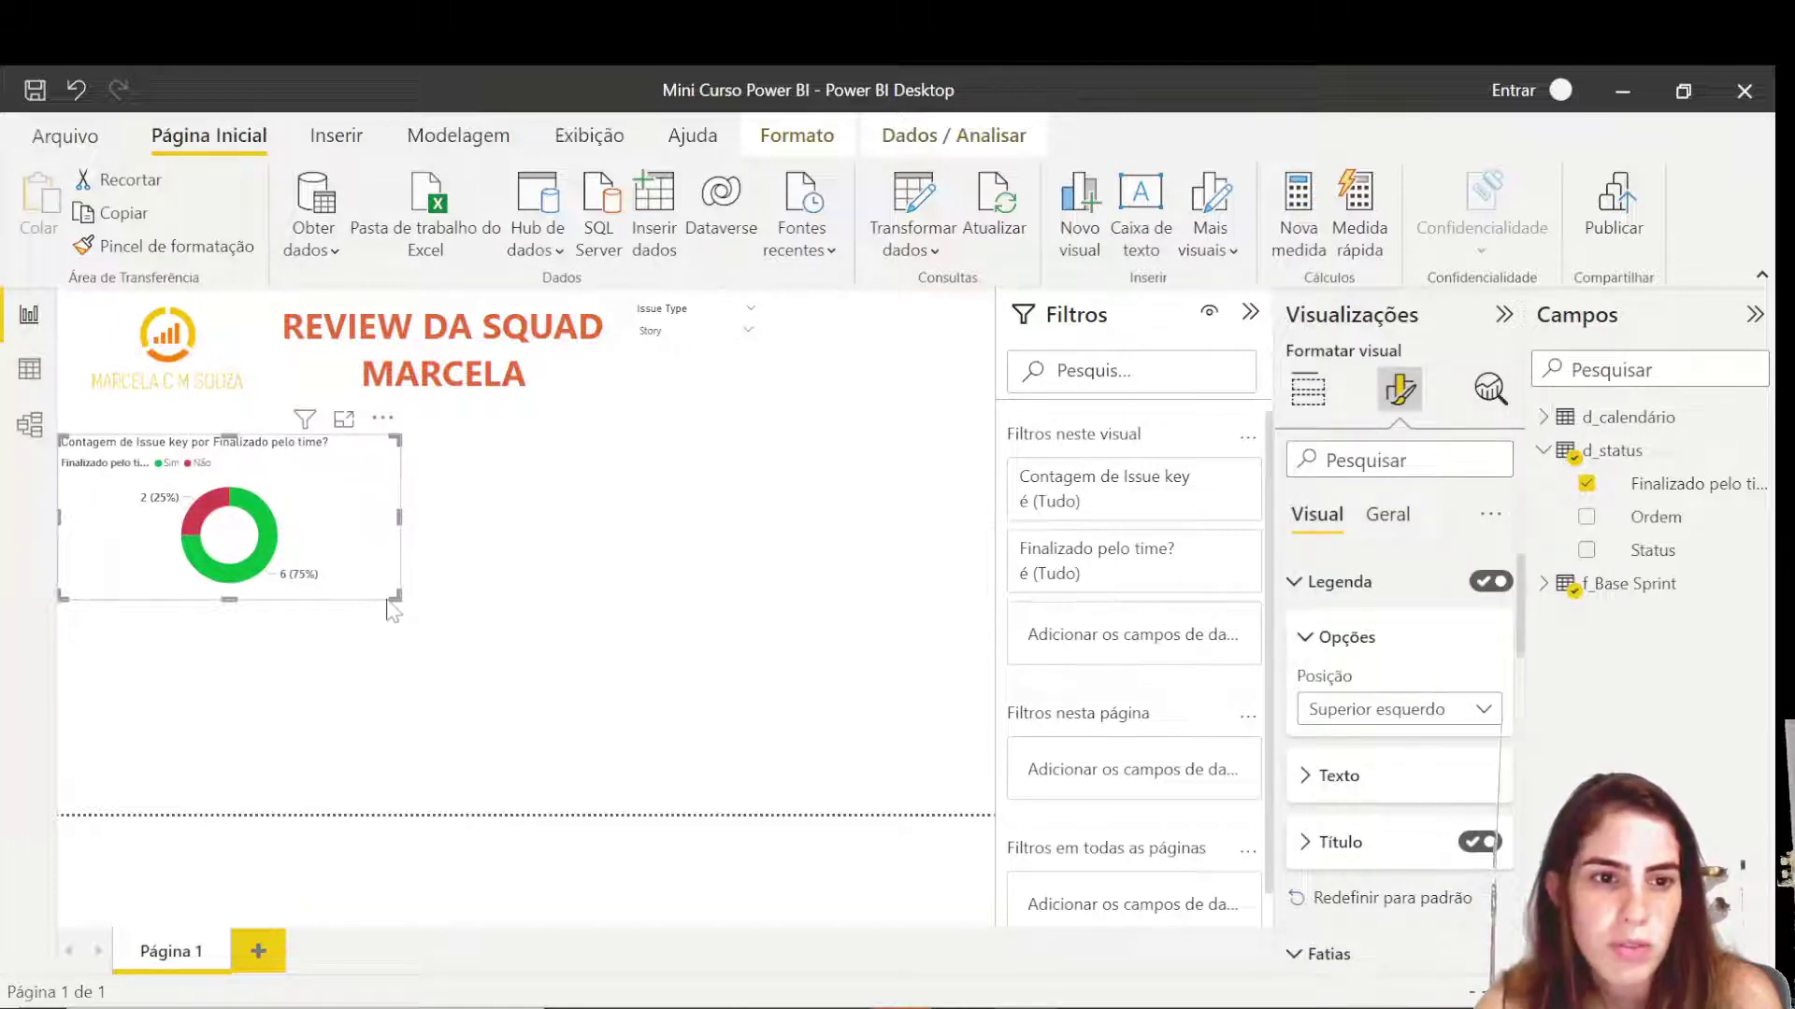
pyautogui.moveTo(395, 595); pyautogui.dragTo(274, 573)
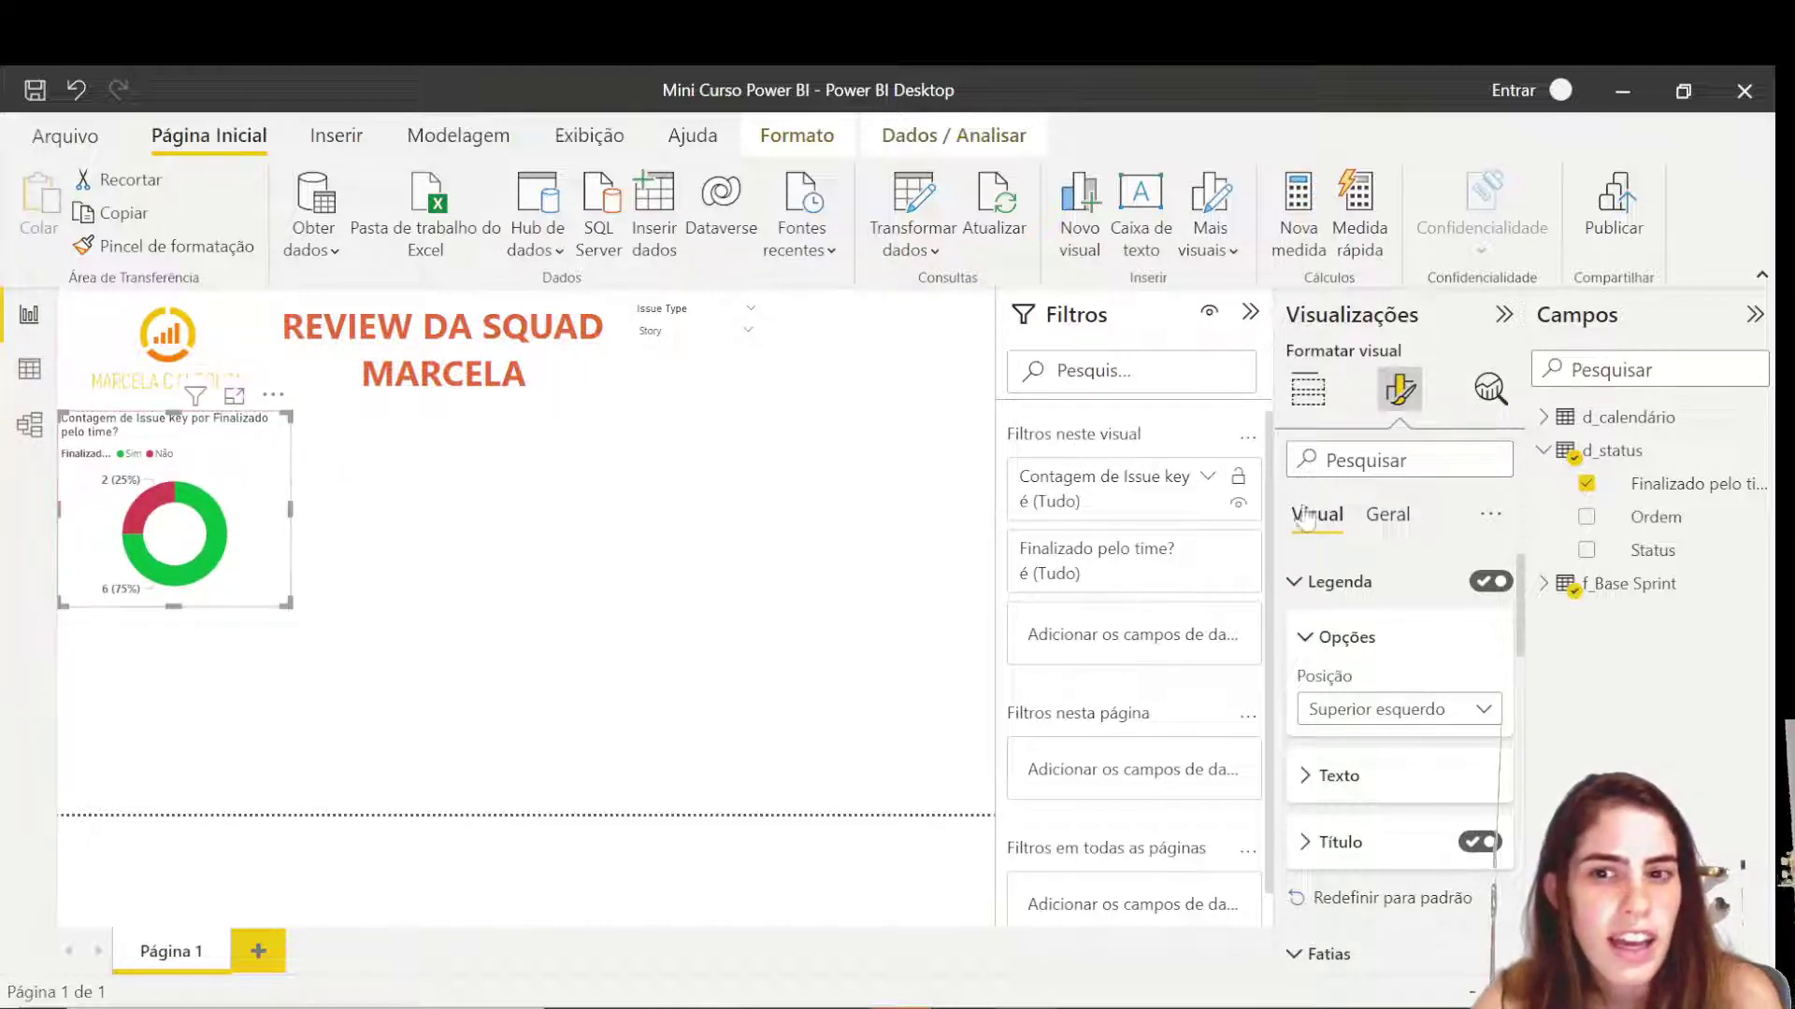
# - Change the donut chart's title to "Finalizado pelo time?" and center it horizontally
pyautogui.click(1390, 517)
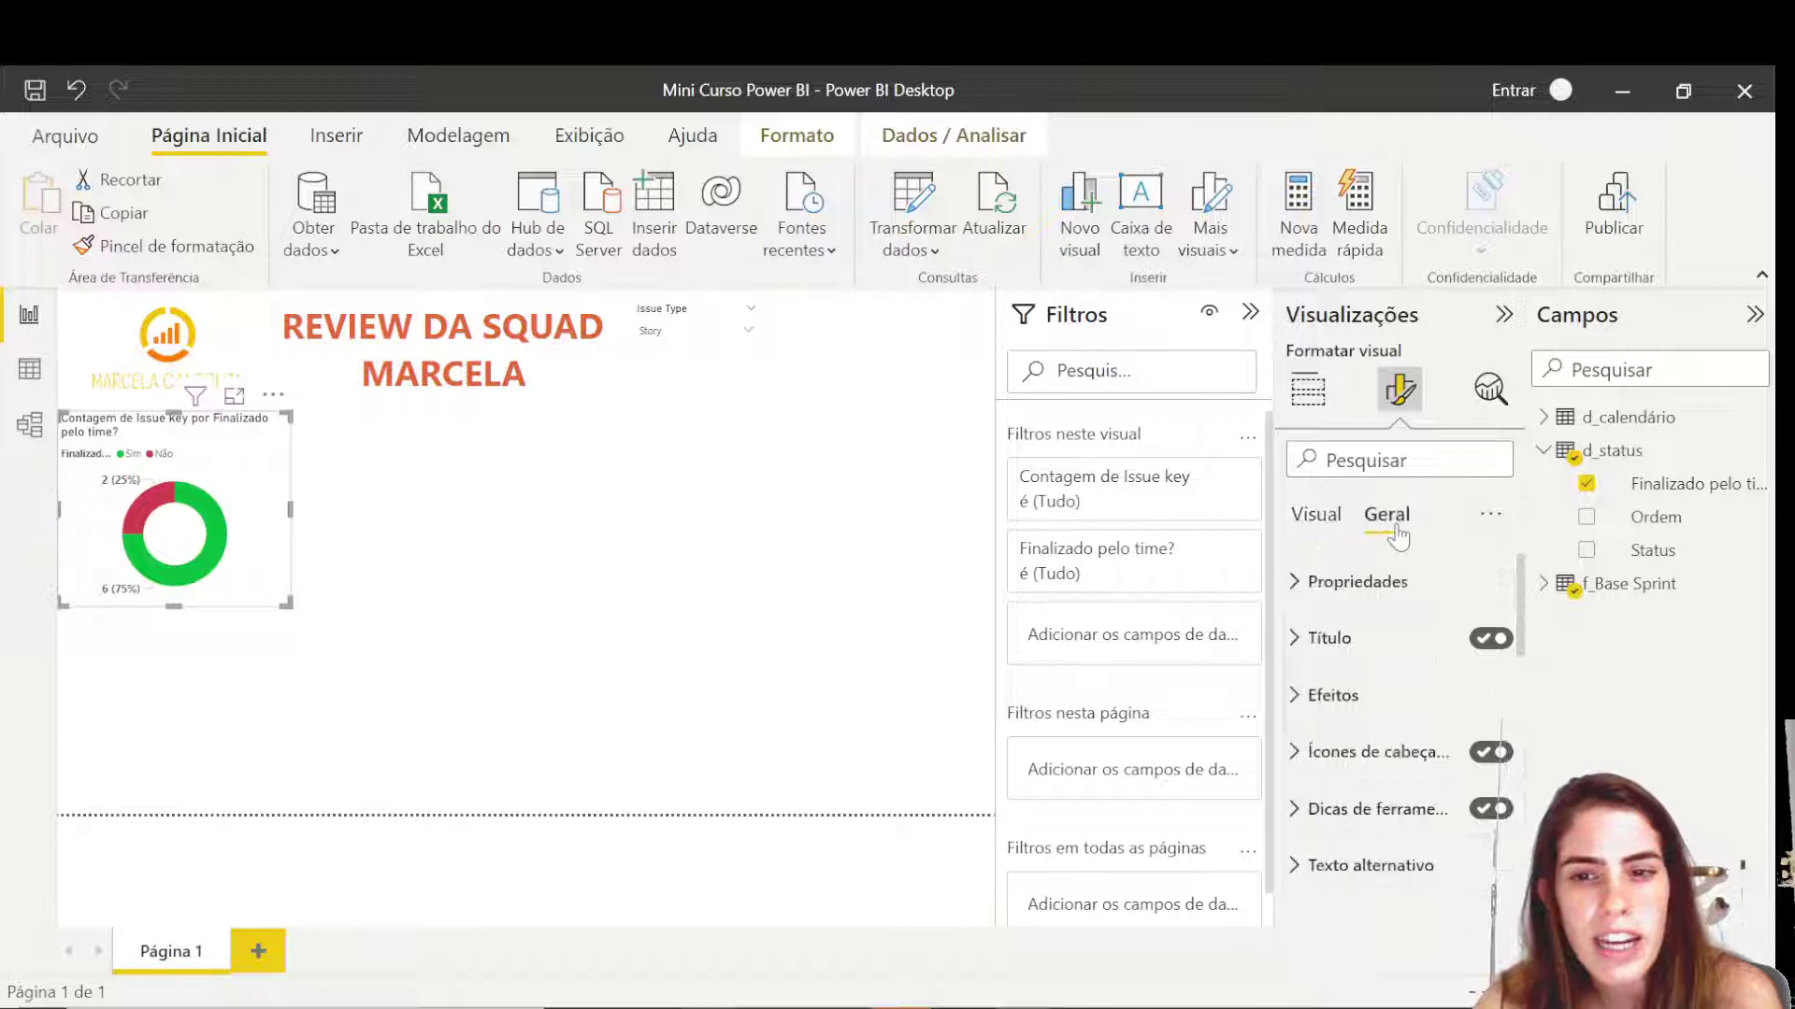
pyautogui.click(1356, 638)
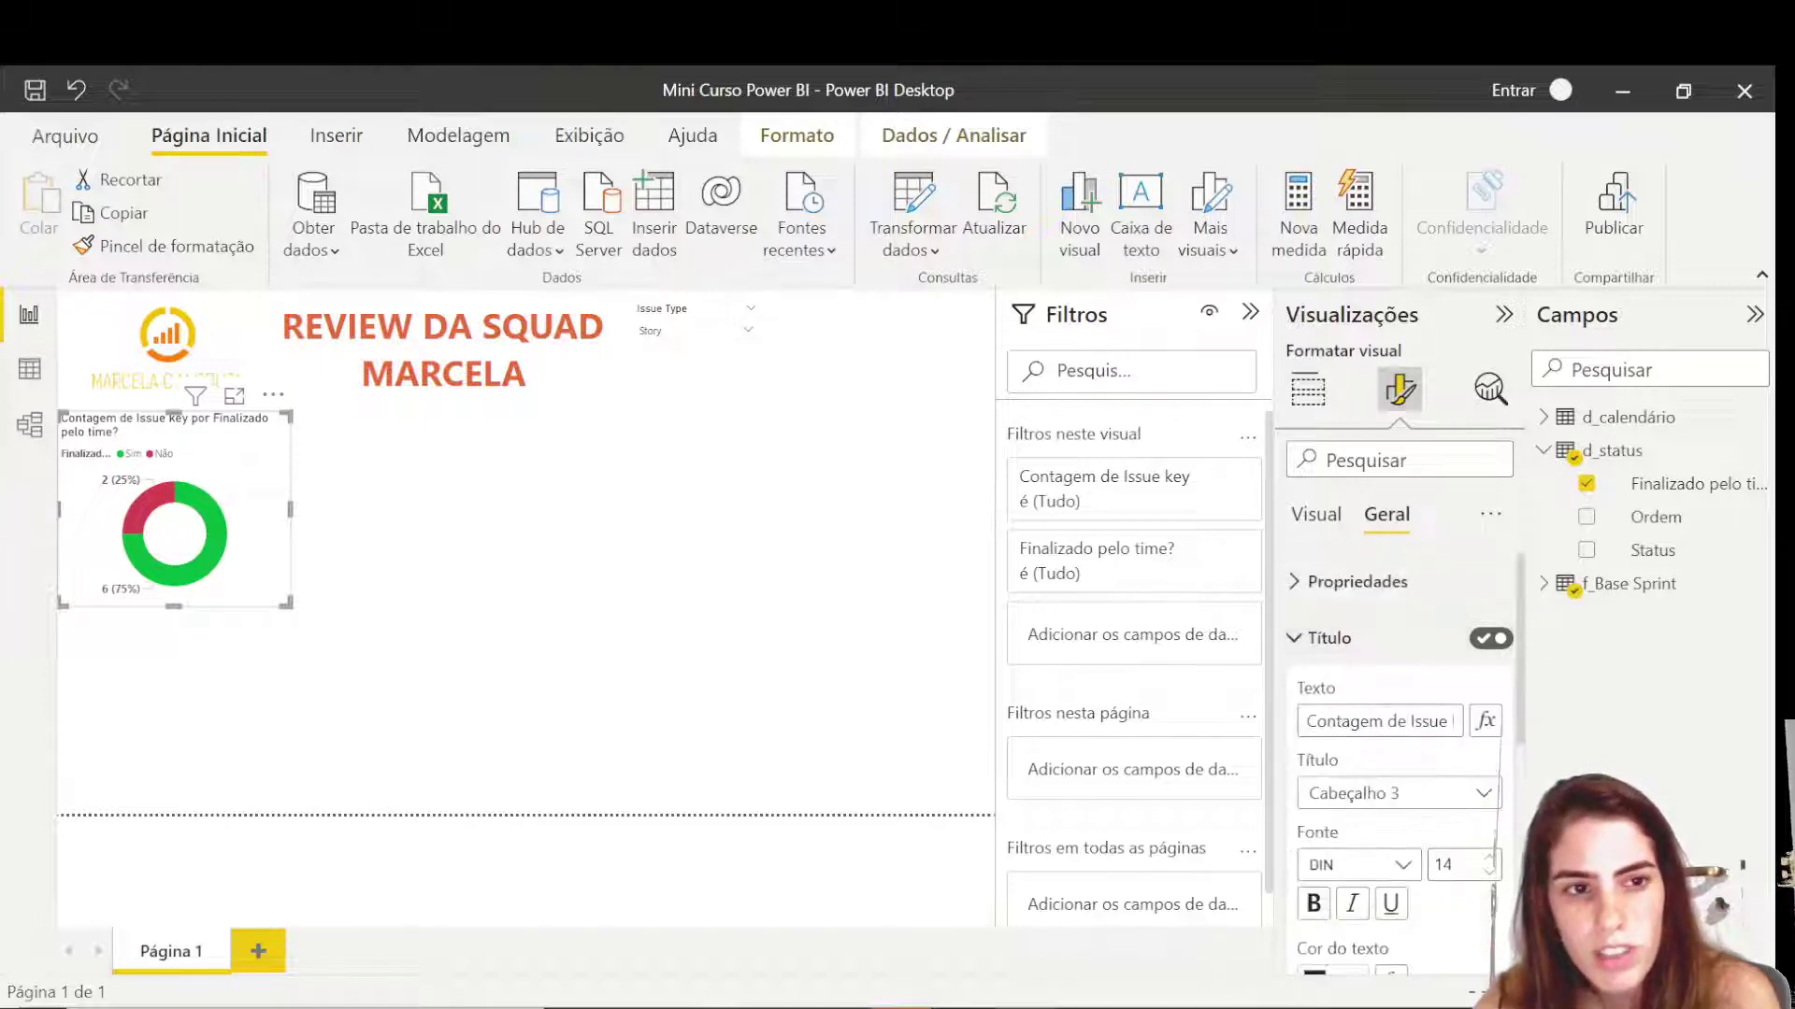
pyautogui.tripleClick(1368, 722)
pyautogui.write('Fi')
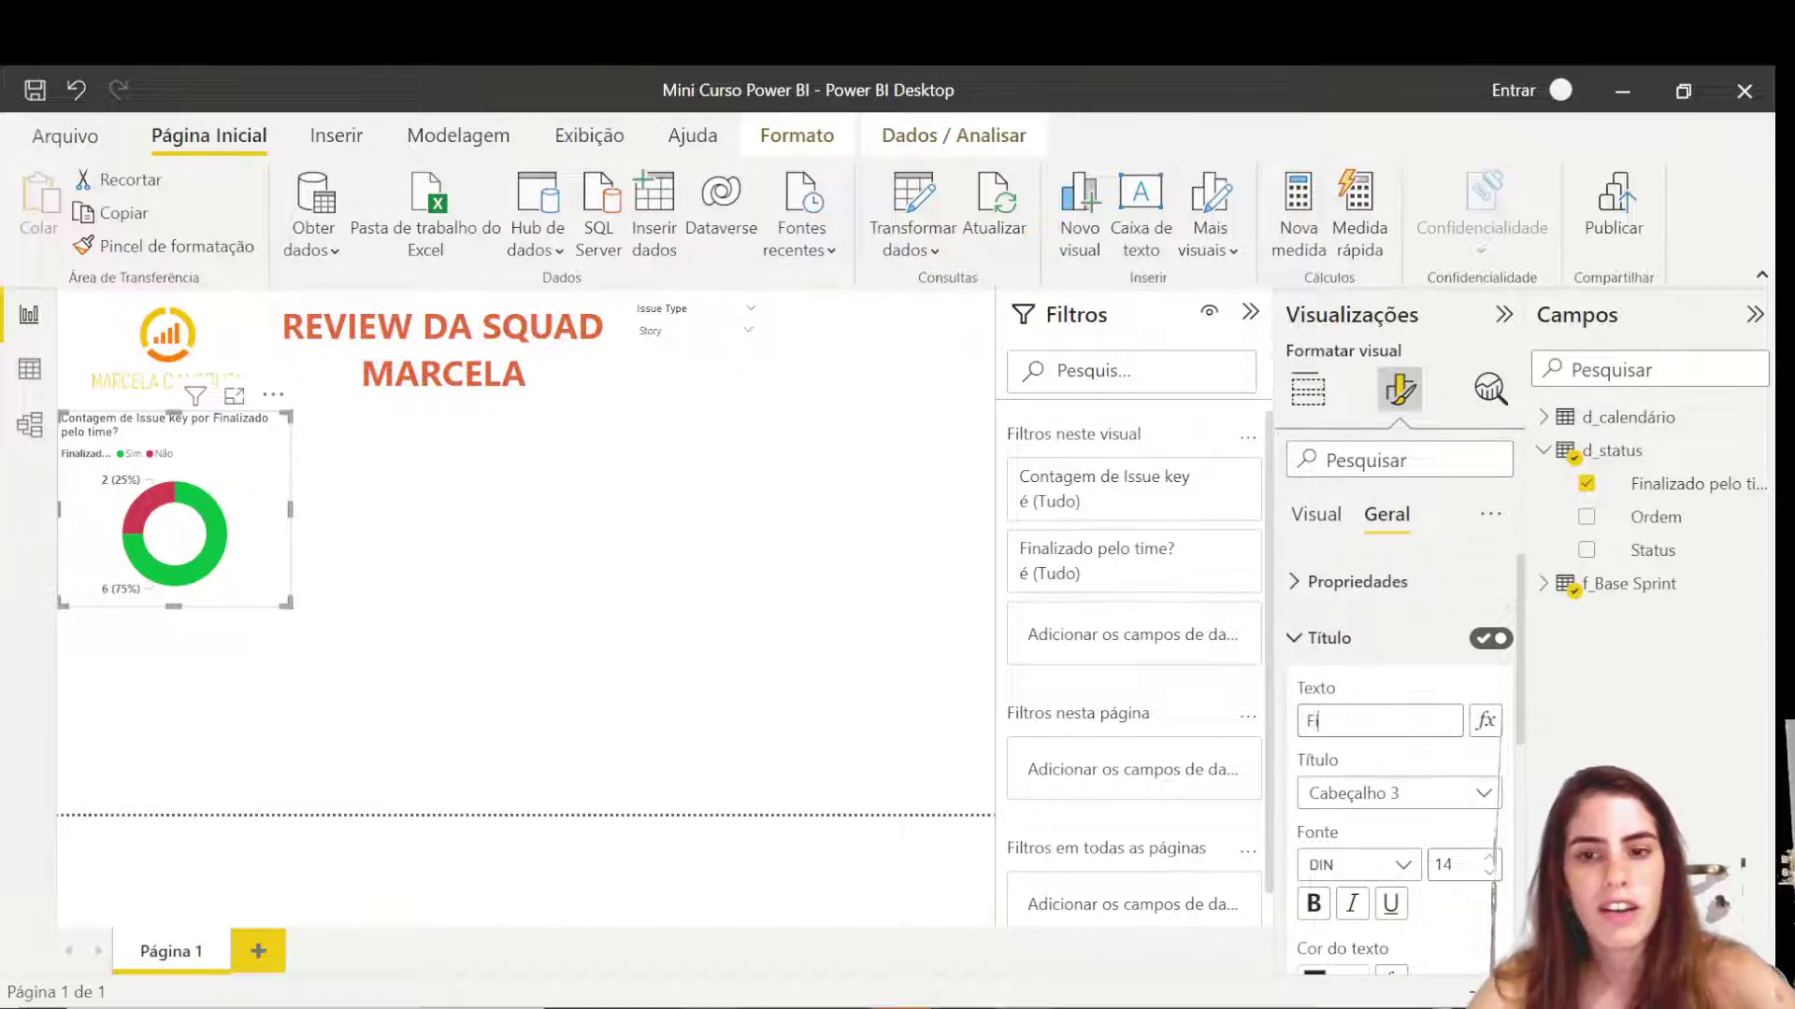
pyautogui.write('nalizado pelo')
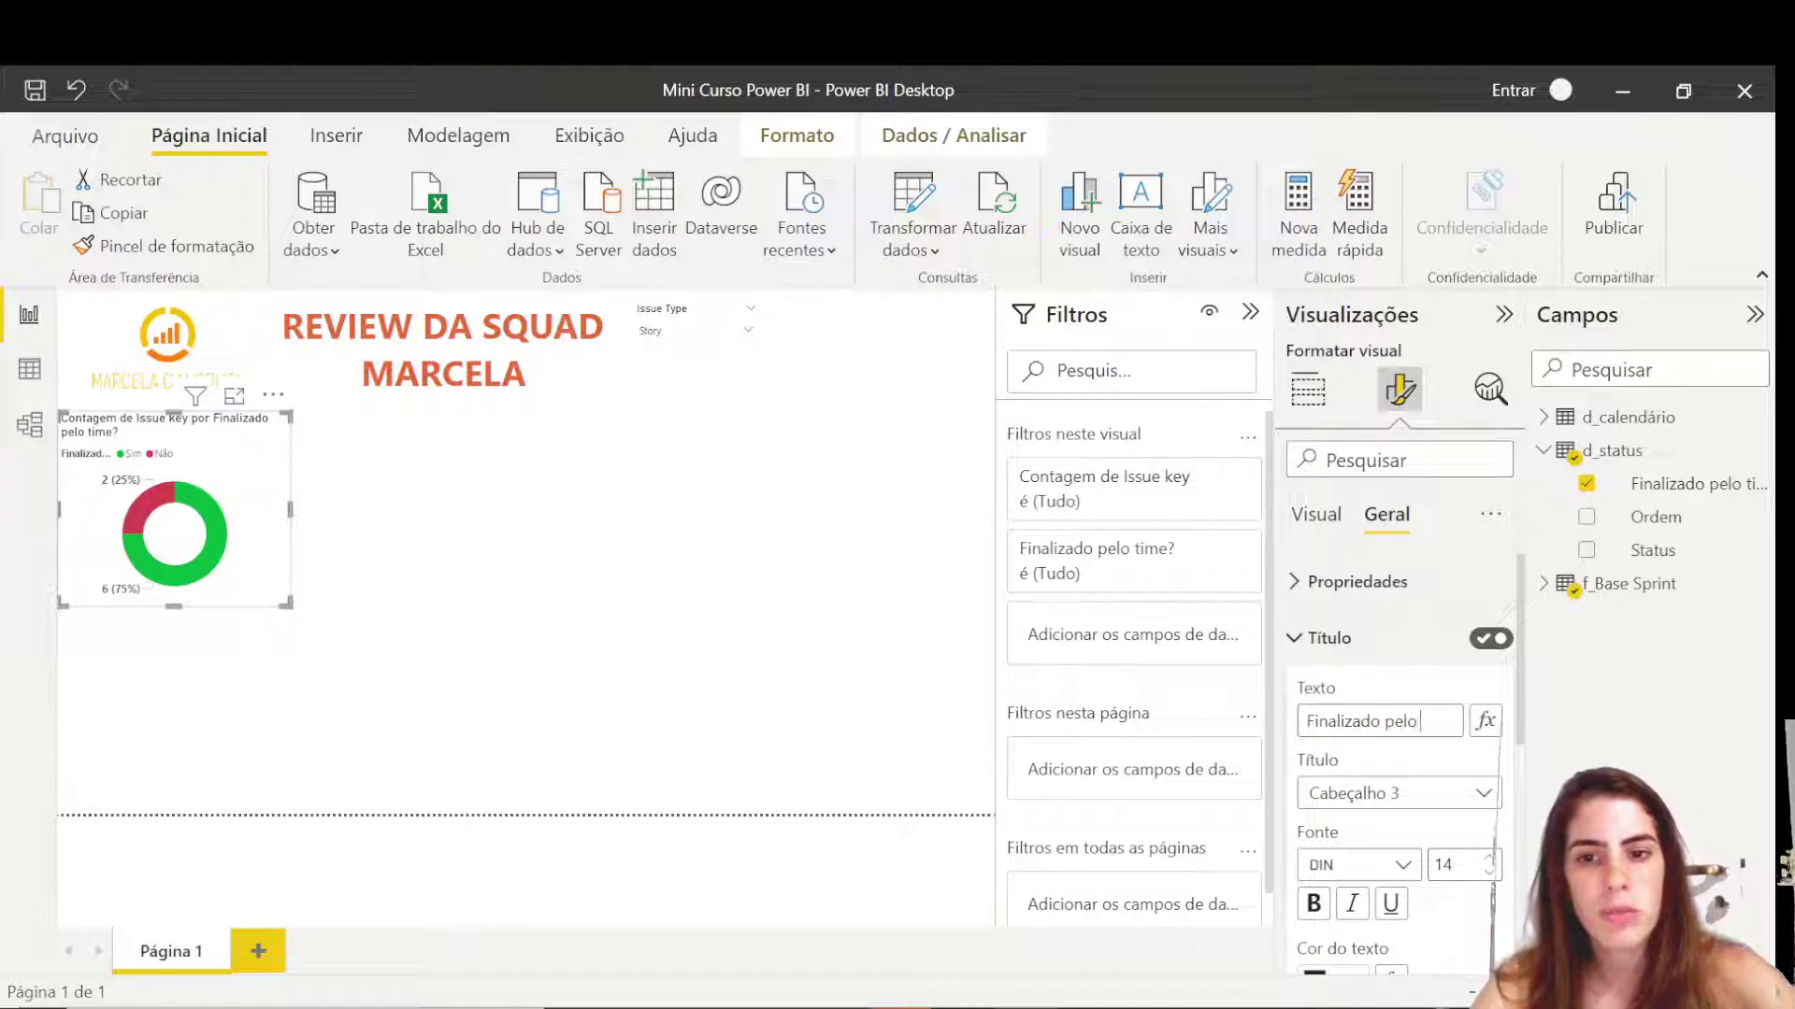
pyautogui.write(' tie')
pyautogui.write('ime?')
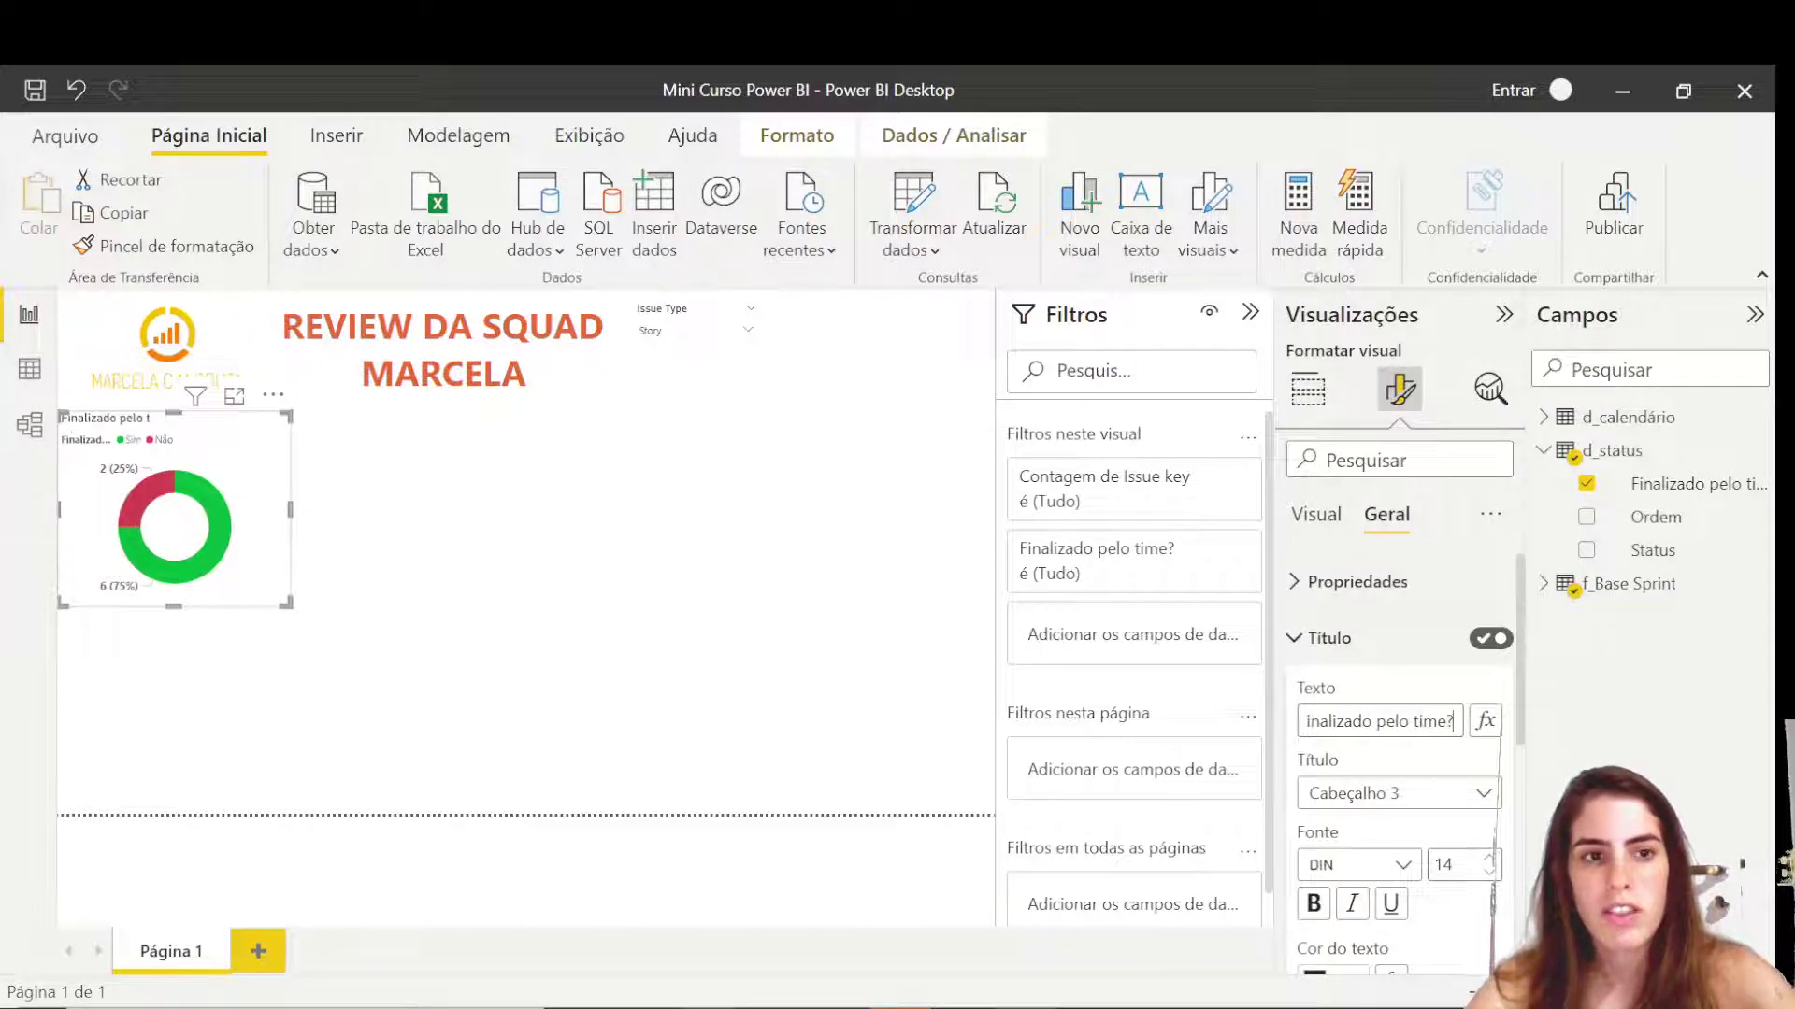
pyautogui.scroll(-5, 1398, 822)
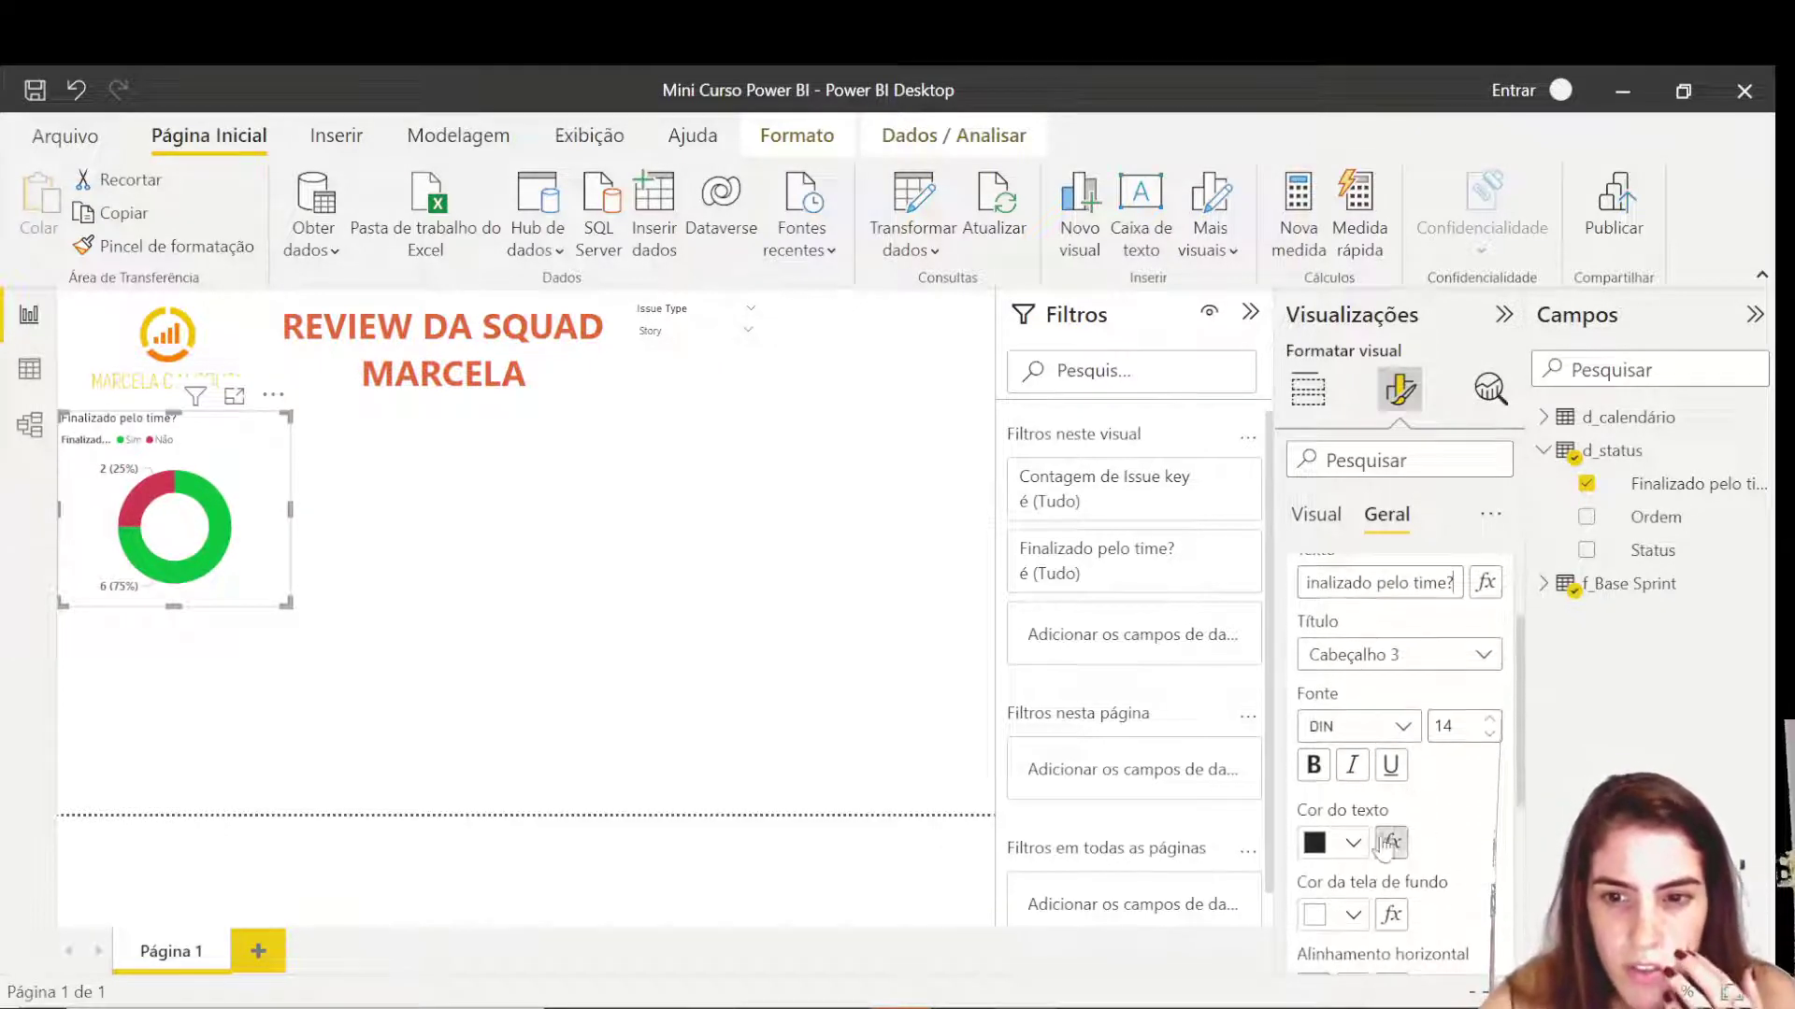
pyautogui.click(1350, 713)
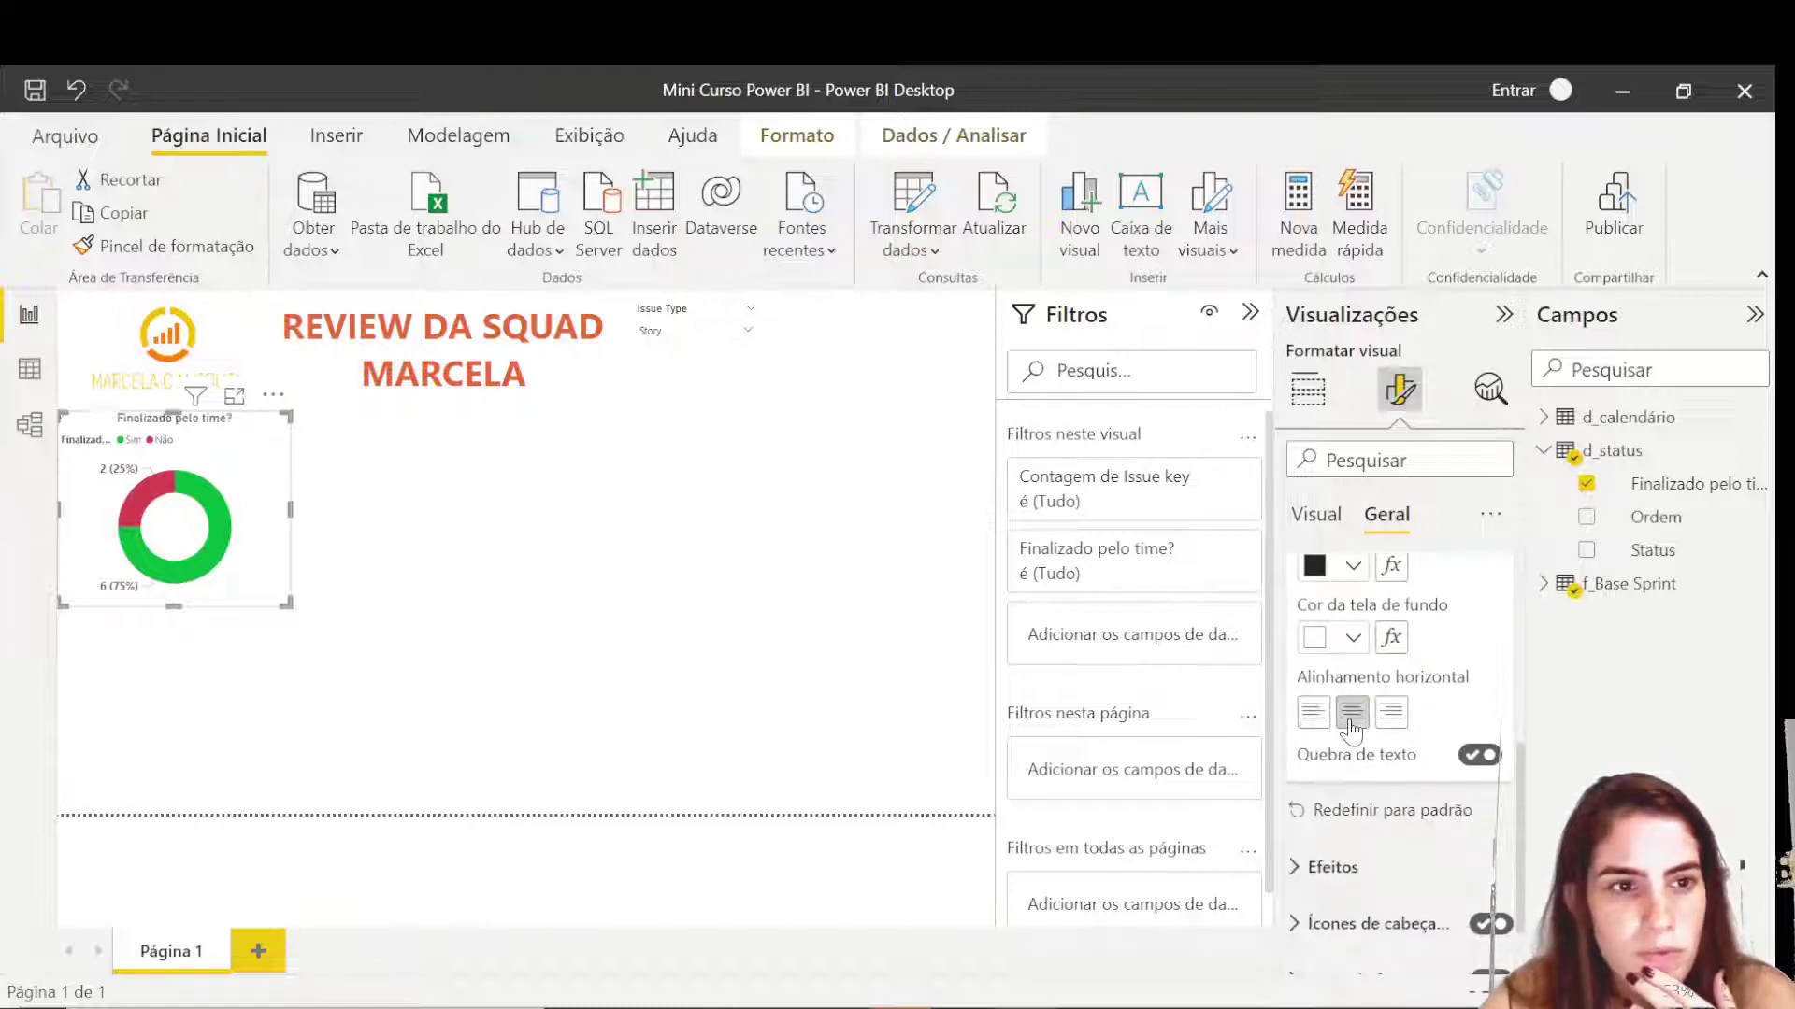
pyautogui.click(400, 562)
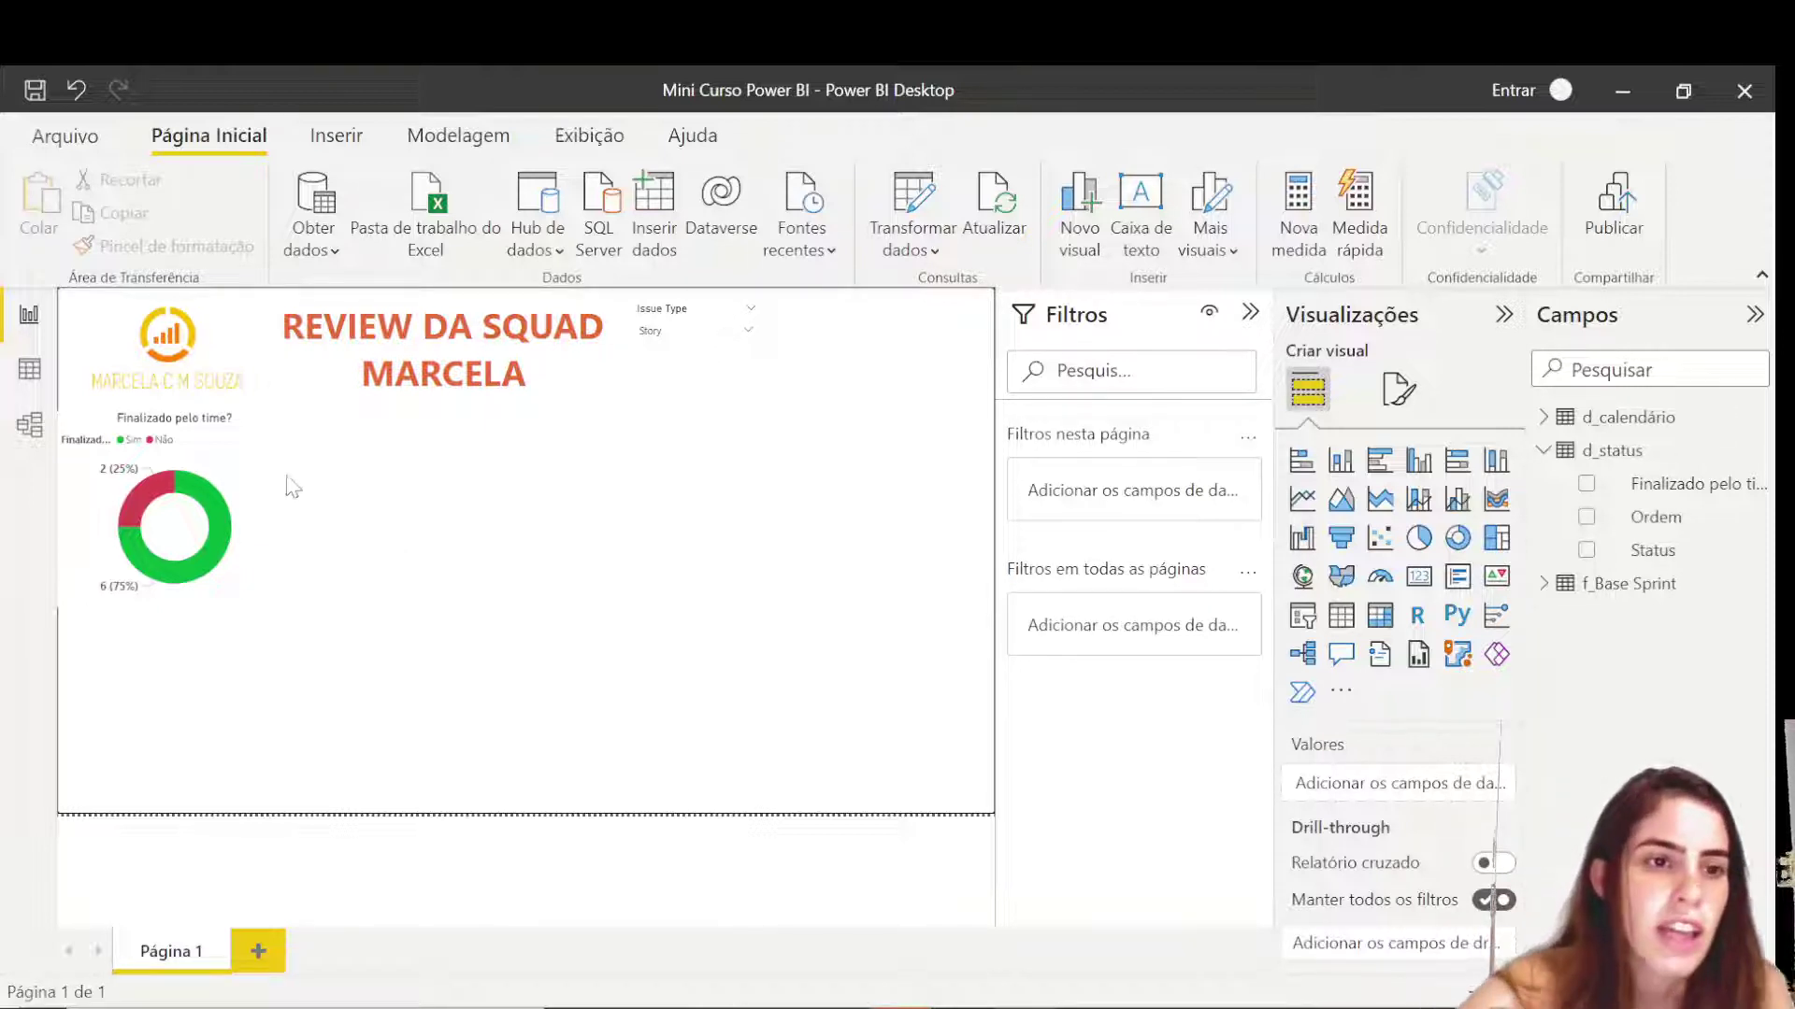
# - Duplicate the "Finalizado pelo time?" donut chart on the same page
pyautogui.click(260, 463)
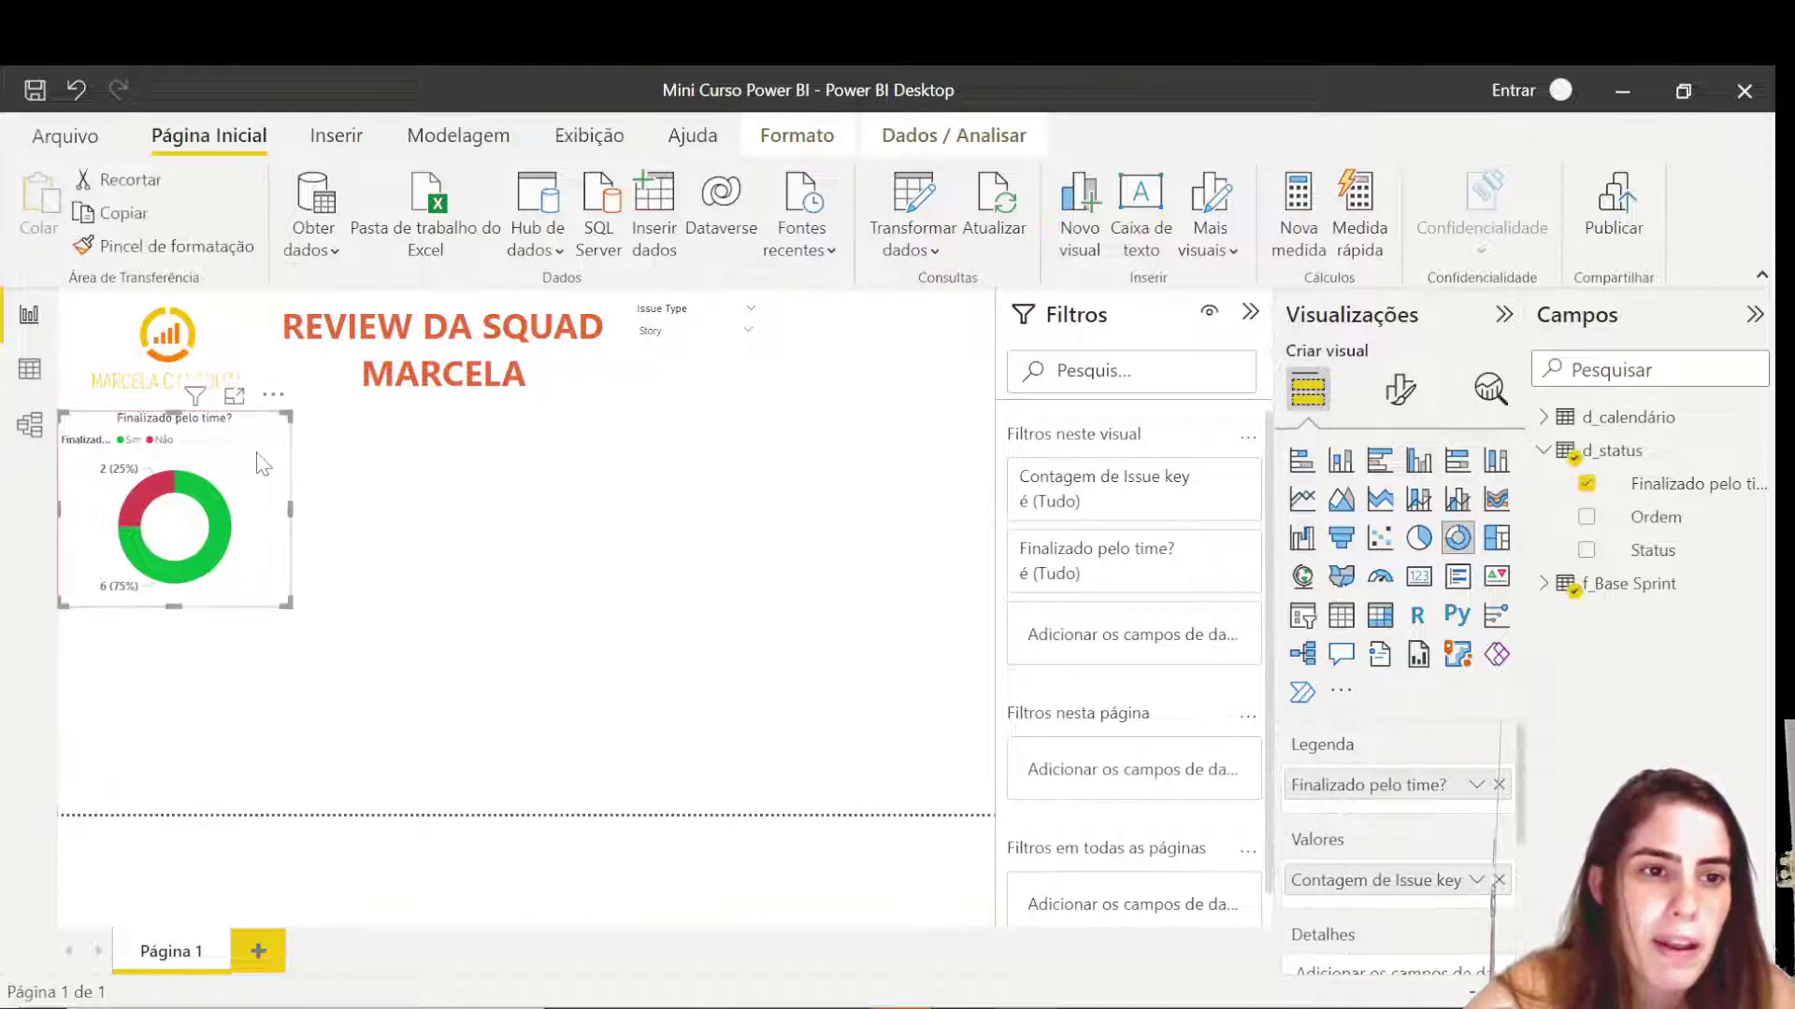
pyautogui.click(482, 542)
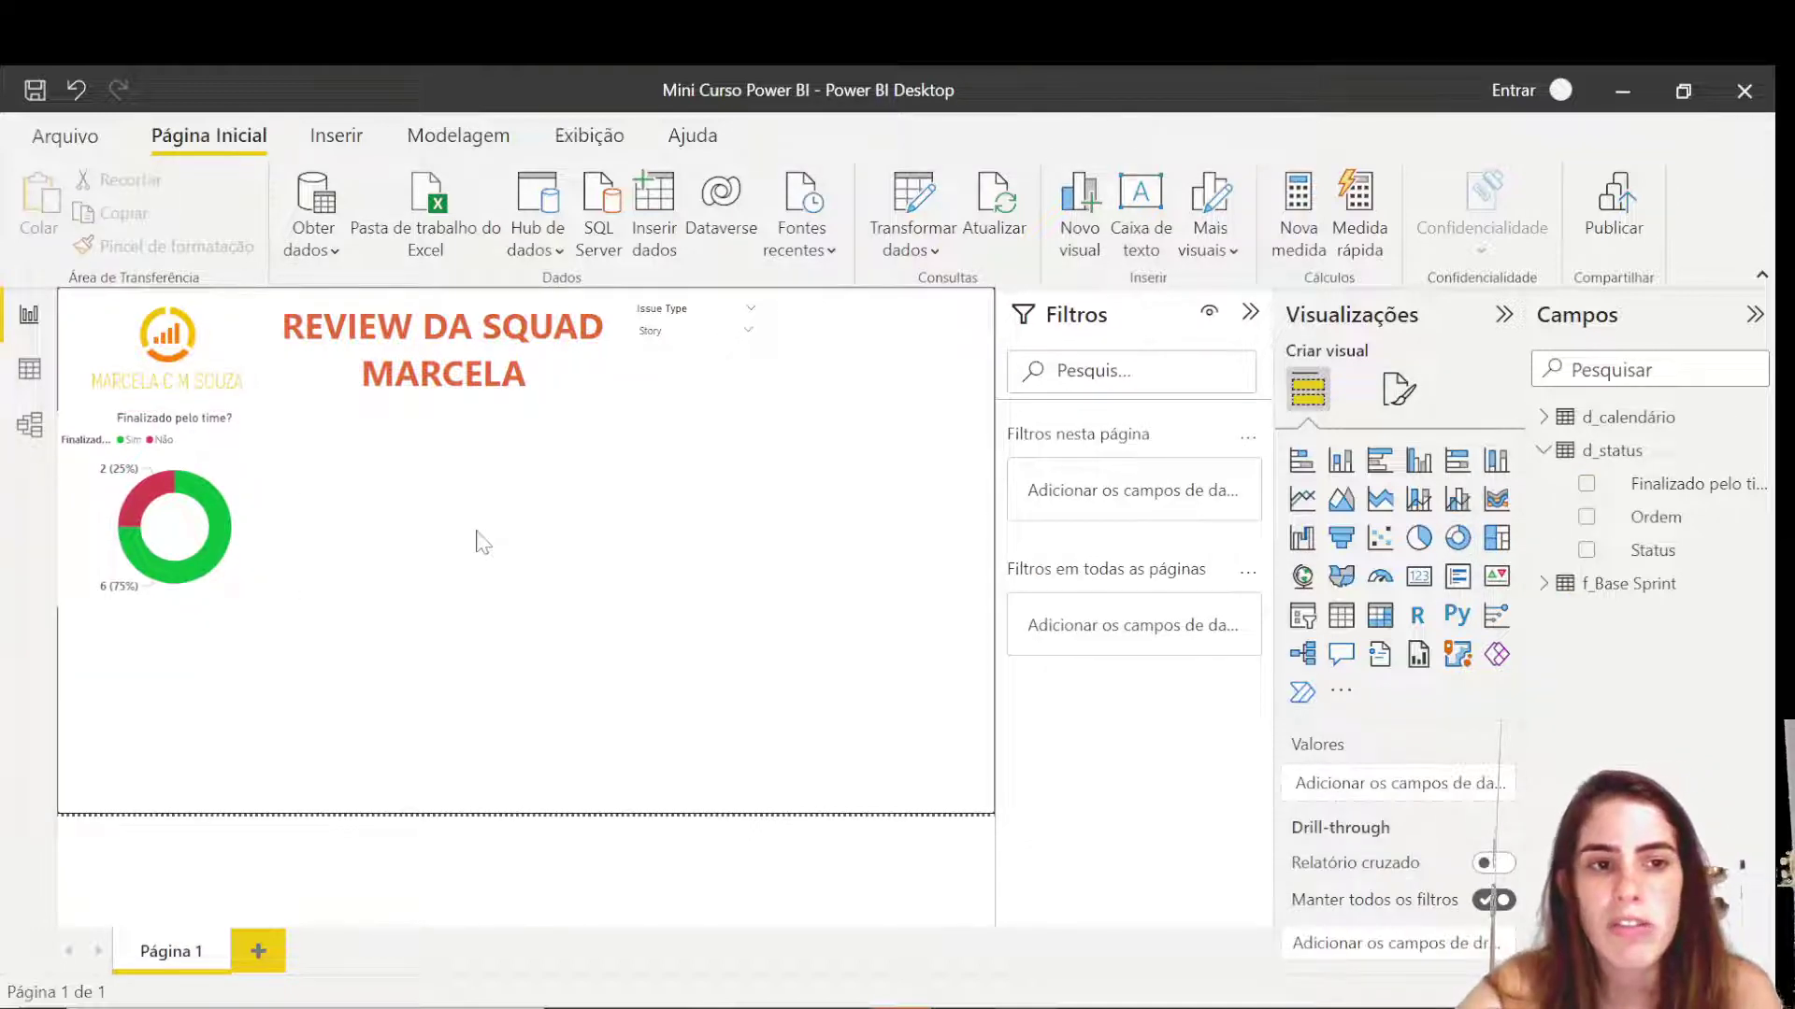
pyautogui.click(221, 448)
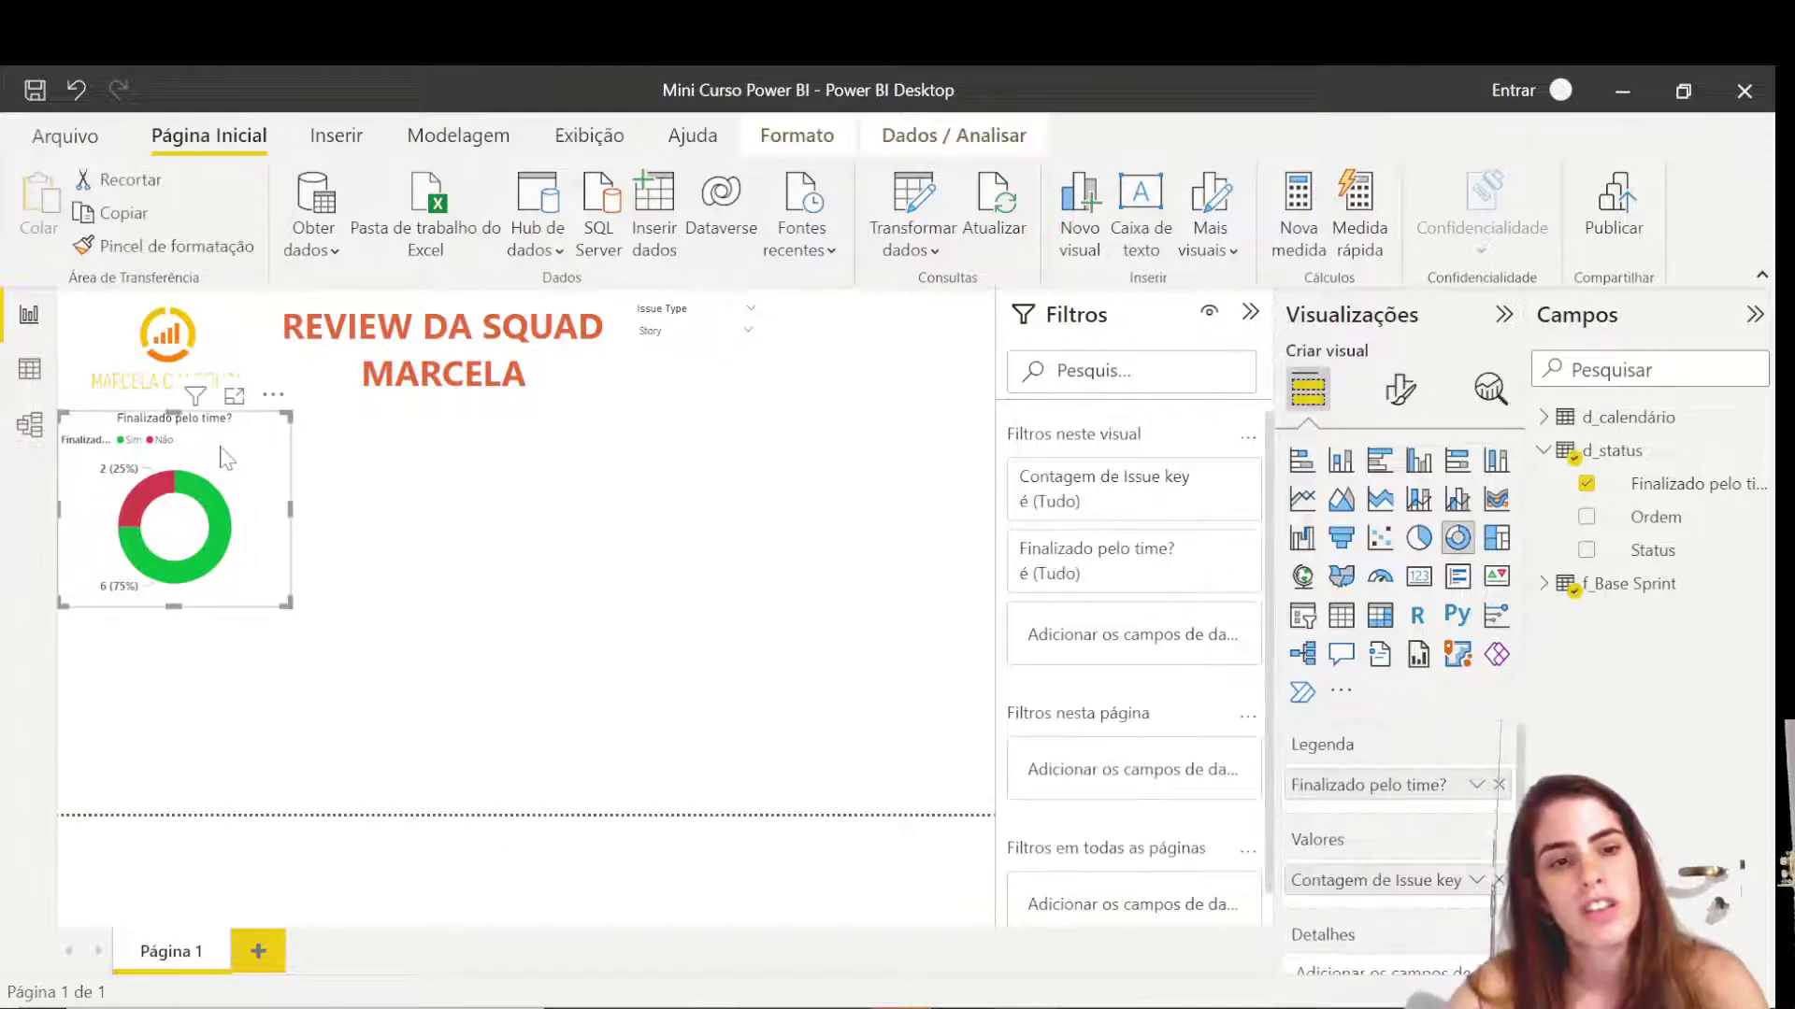
pyautogui.hotkey('ctrl', 'c')
pyautogui.hotkey('ctrl', 'v')
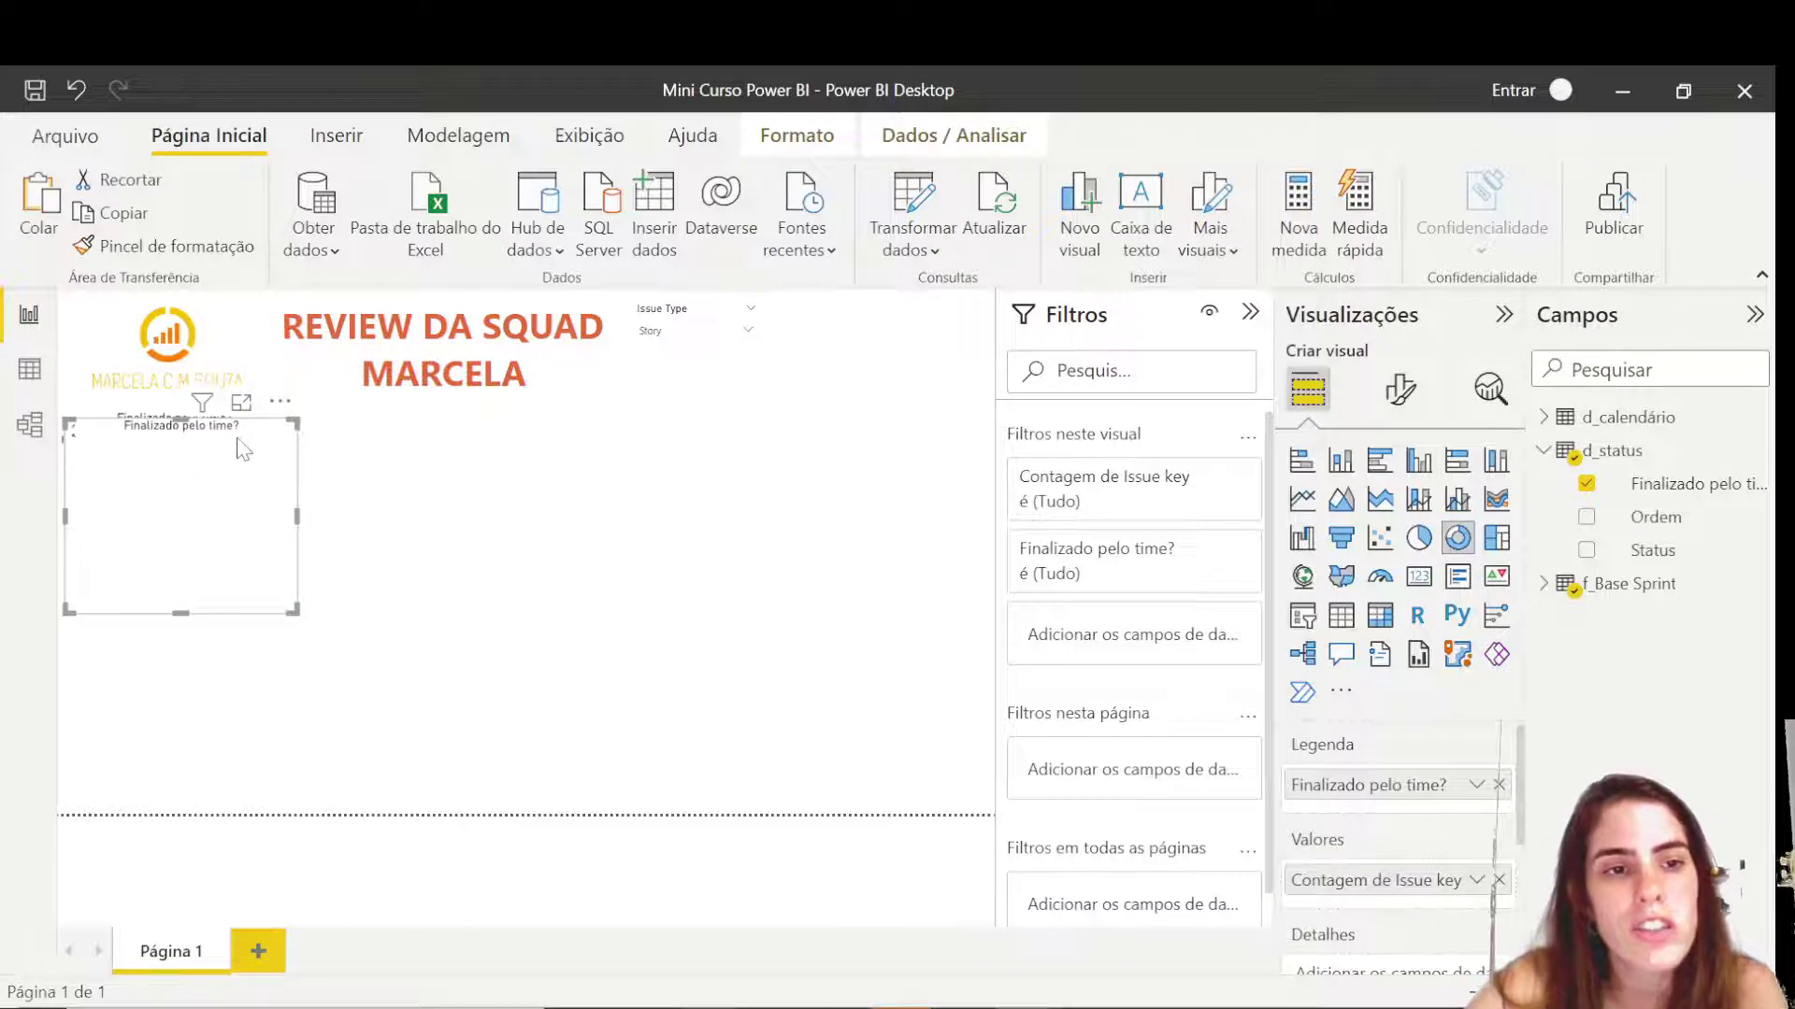
# - Place the duplicated donut chart beside the original and replace its legend field with Transbordo? from f_Base Sprint
pyautogui.moveTo(240, 449); pyautogui.dragTo(480, 444)
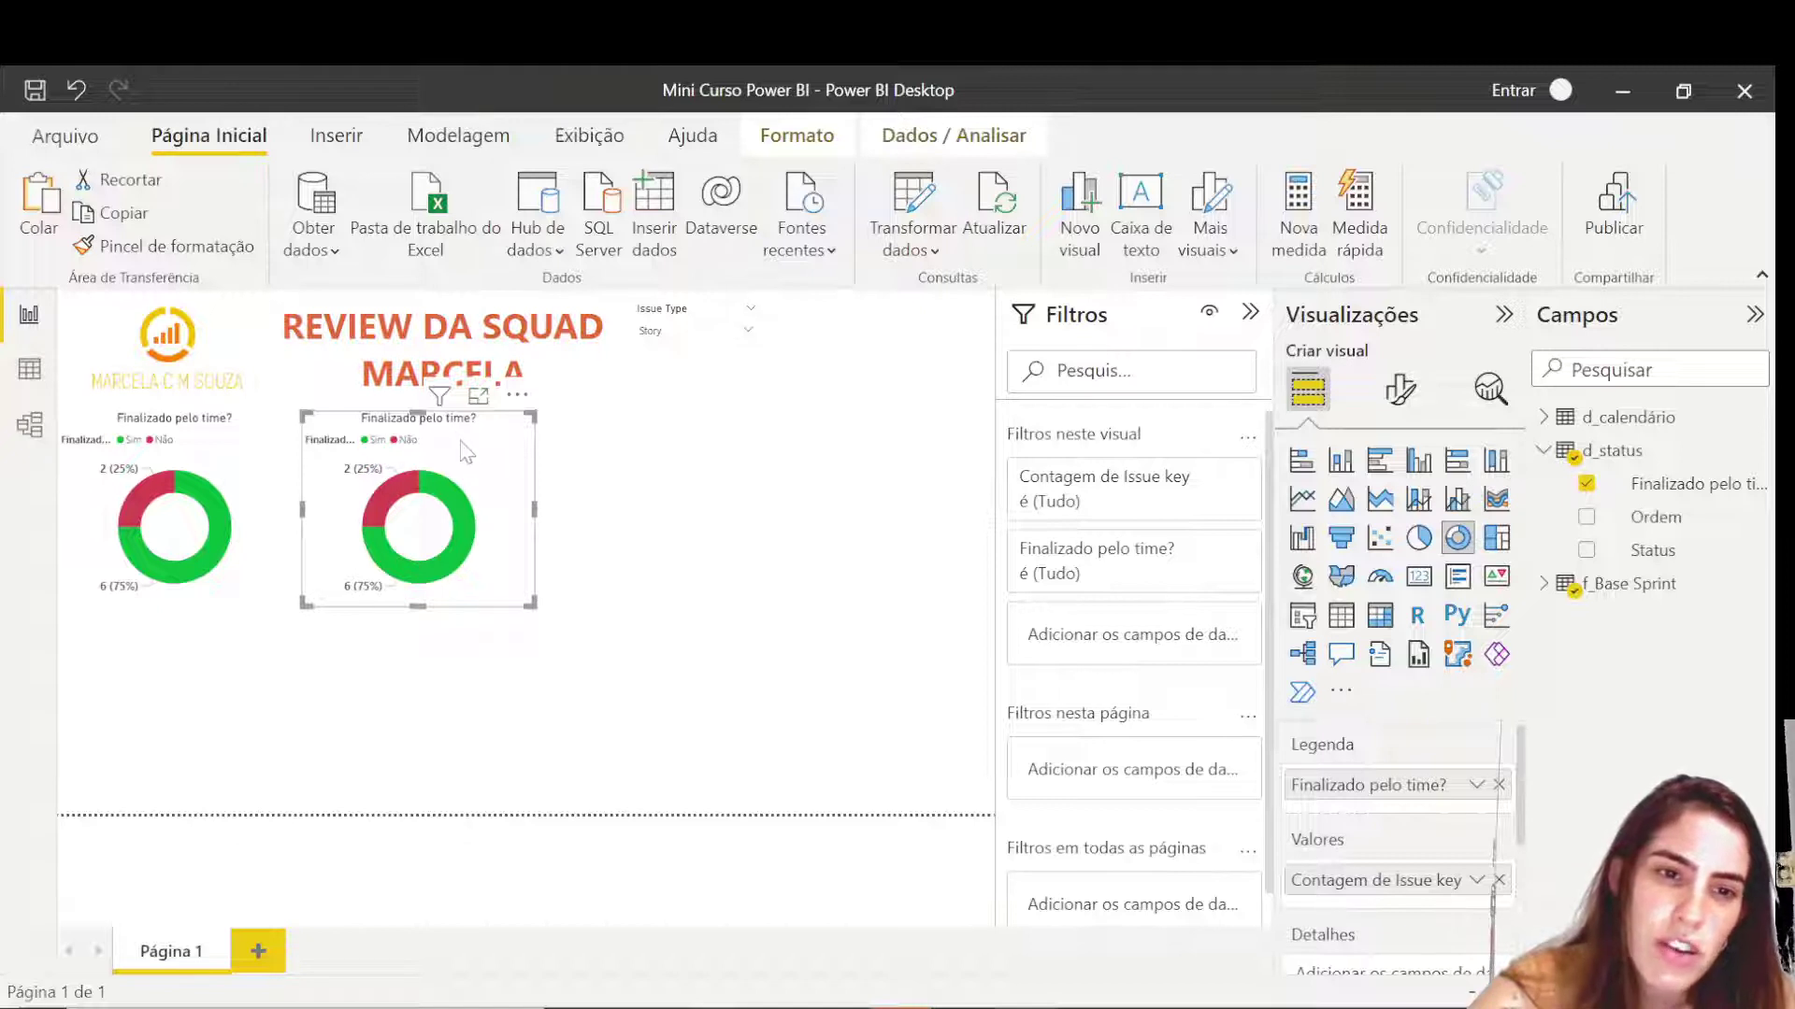
pyautogui.moveTo(414, 479)
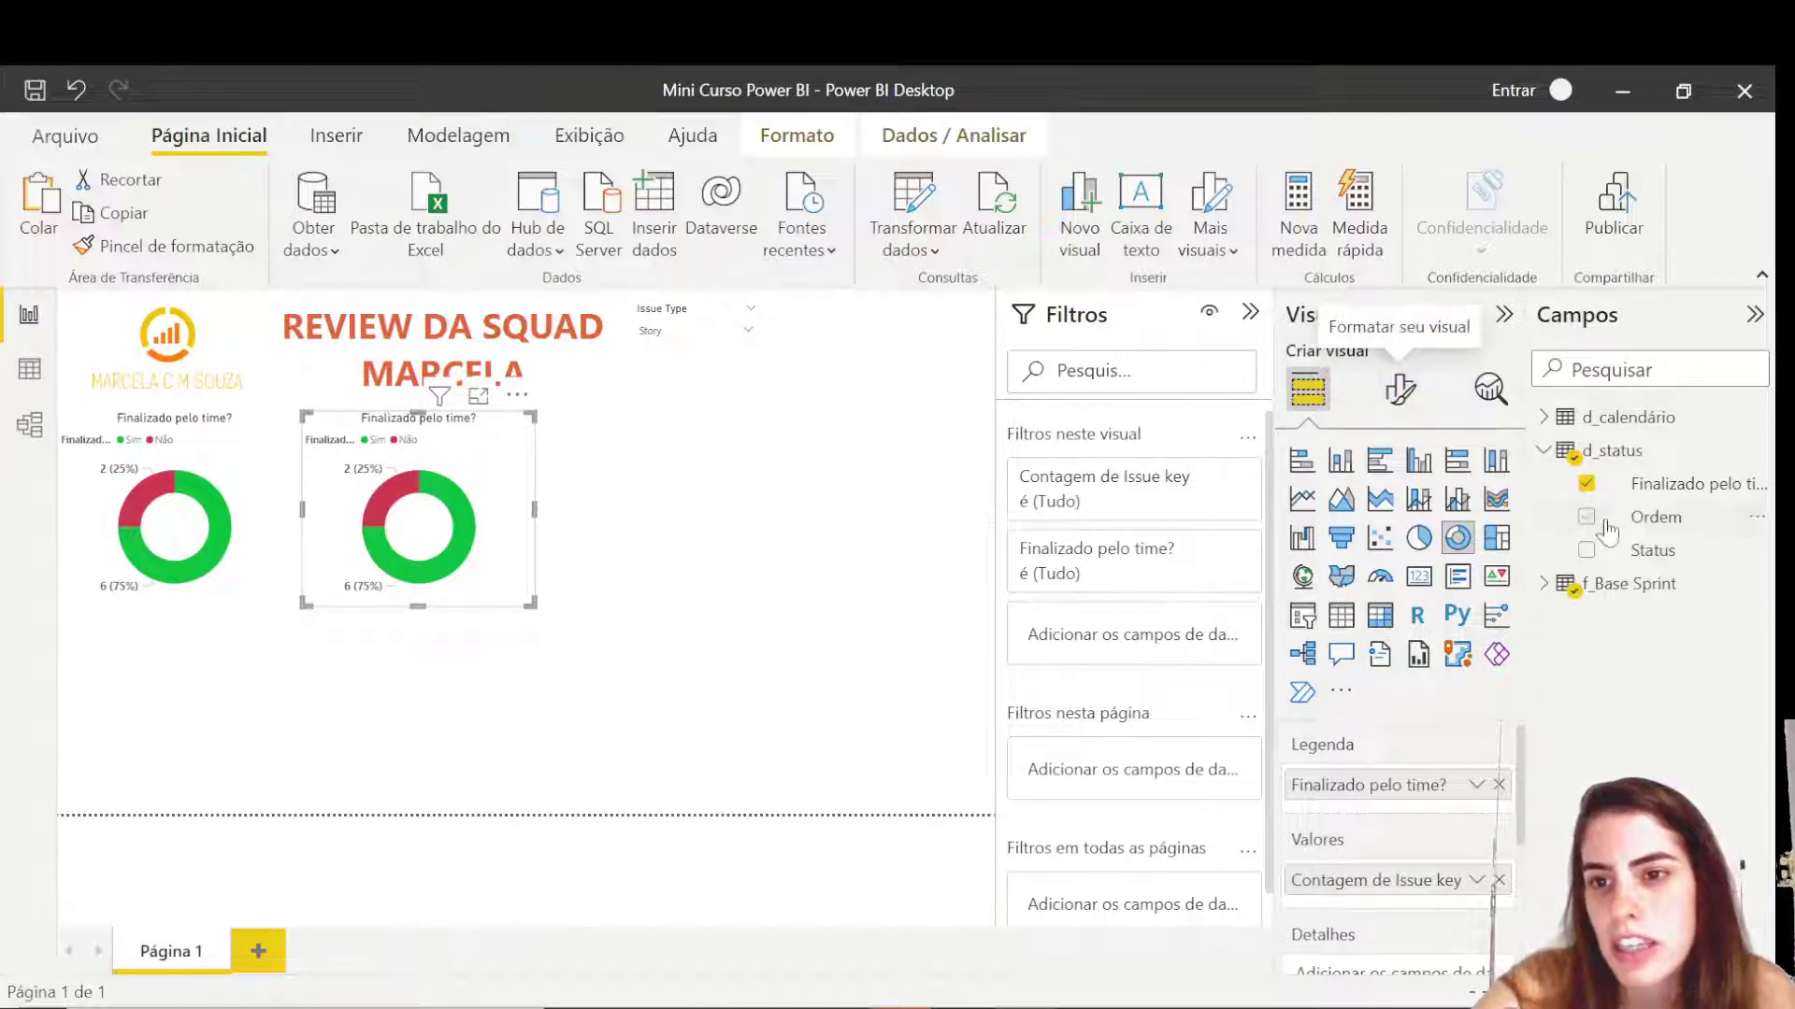
pyautogui.click(1543, 584)
pyautogui.scroll(-5, 1654, 766)
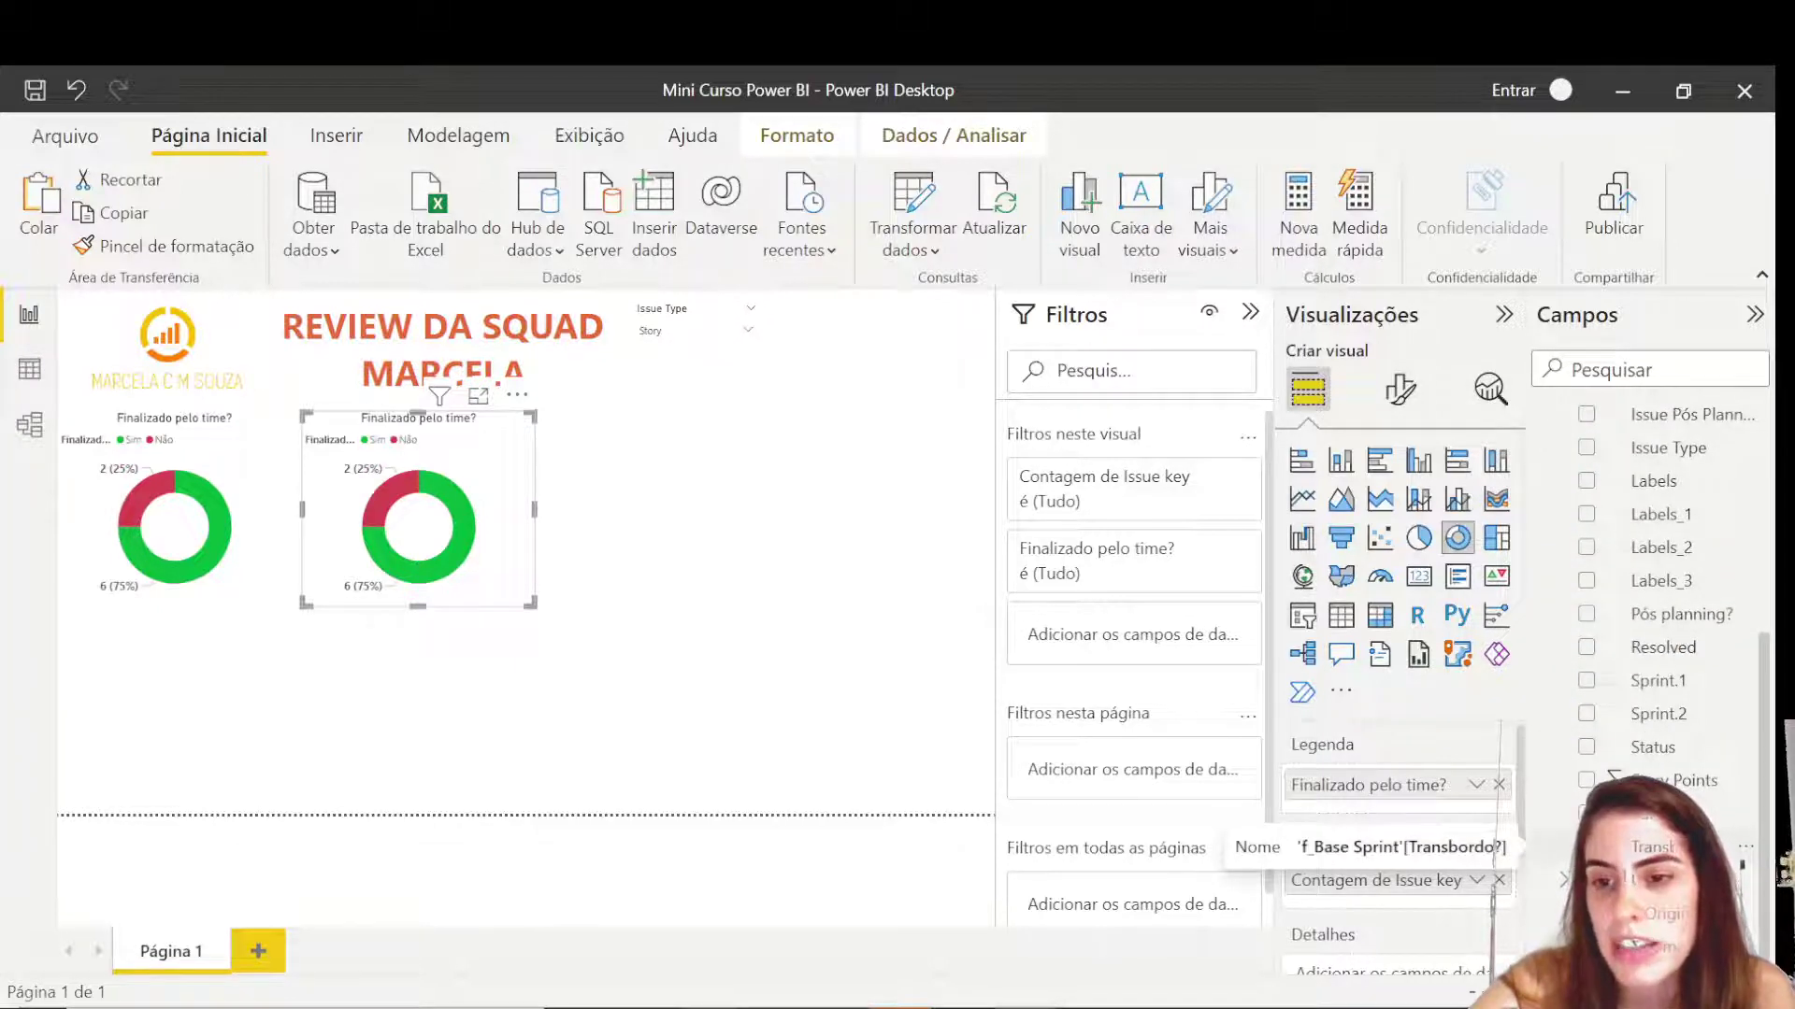
pyautogui.moveTo(1654, 846); pyautogui.dragTo(1505, 780)
pyautogui.click(1499, 819)
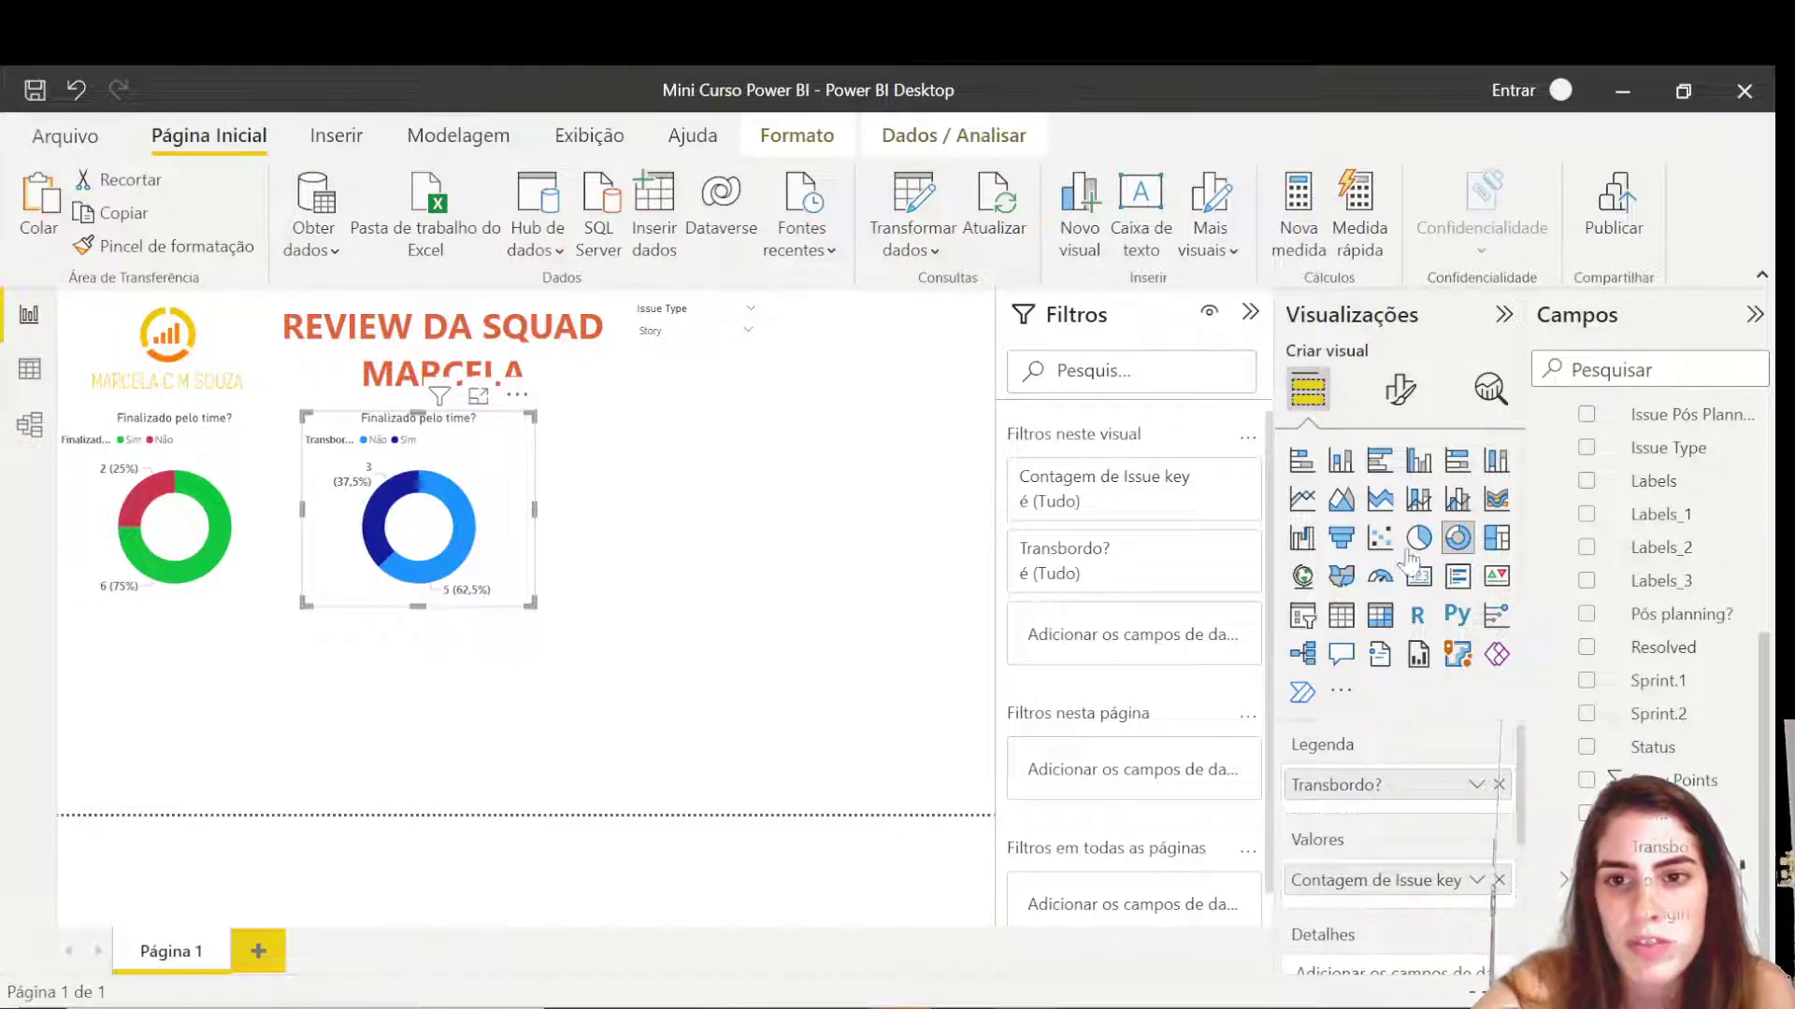
# - Color the Transbordo? donut chart's Sim slice with the recent green and its Não slice with the recent red
pyautogui.click(1399, 389)
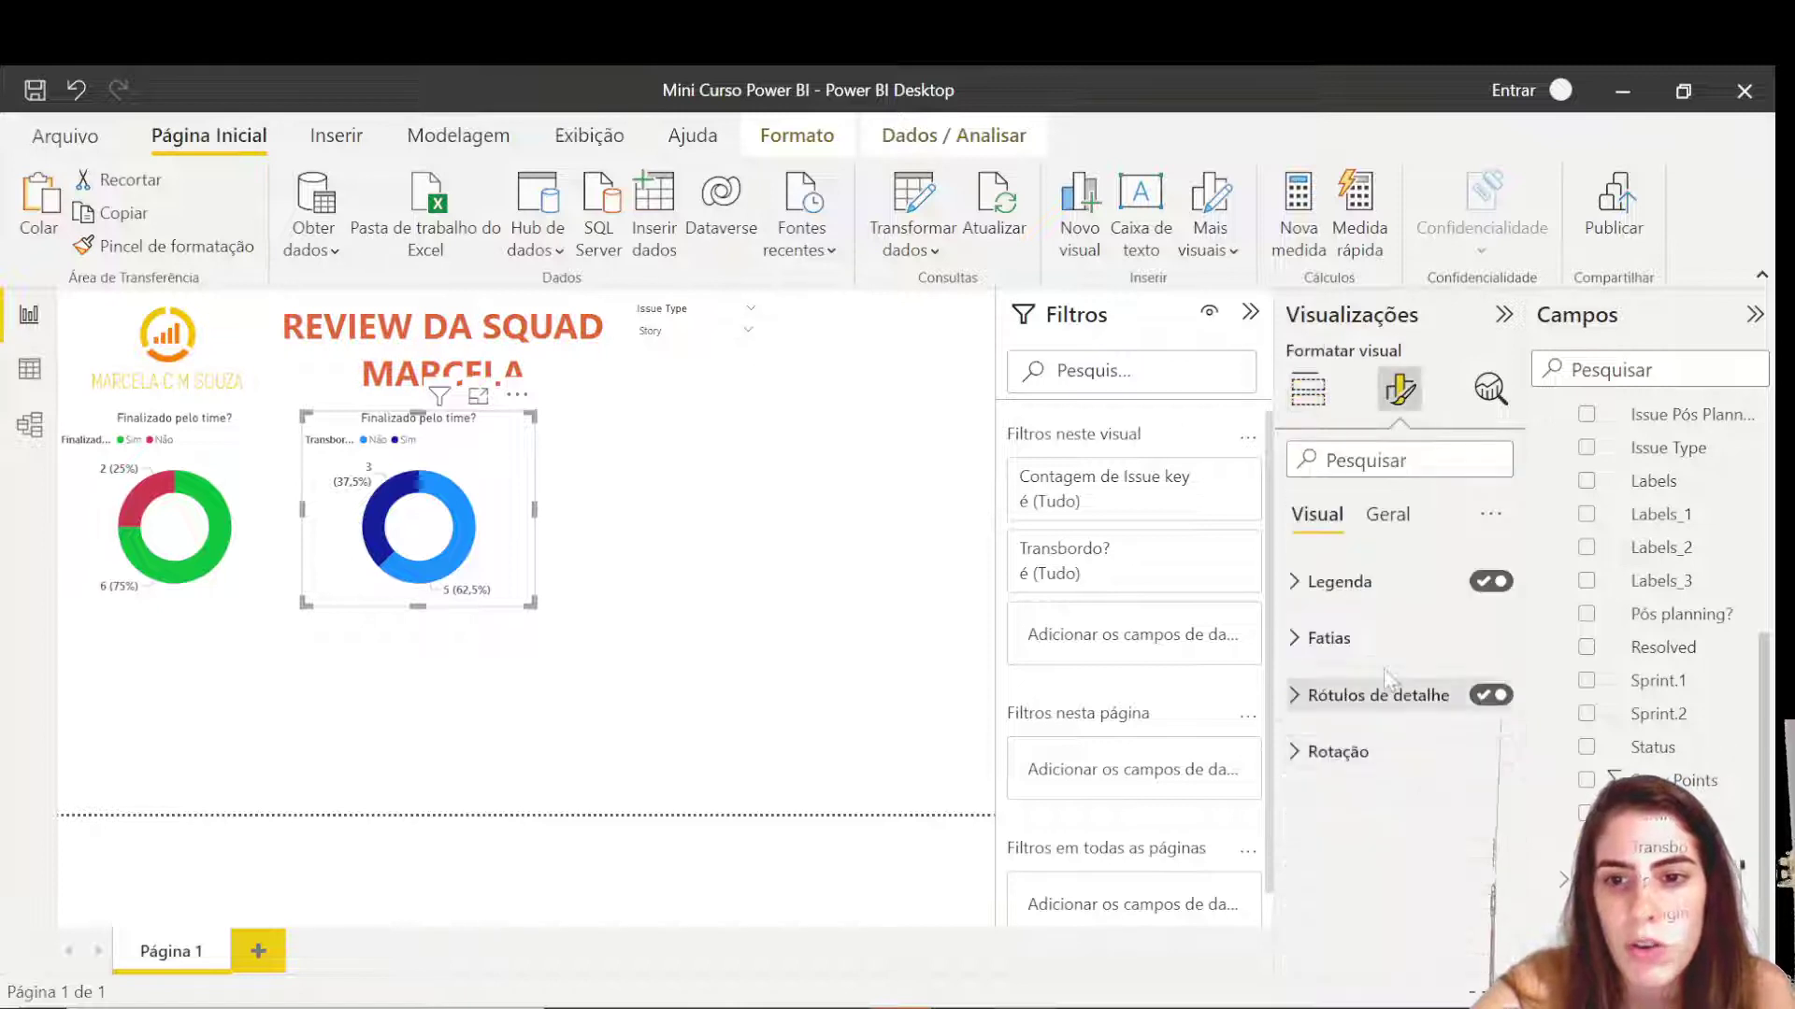
pyautogui.click(1386, 515)
pyautogui.click(1316, 514)
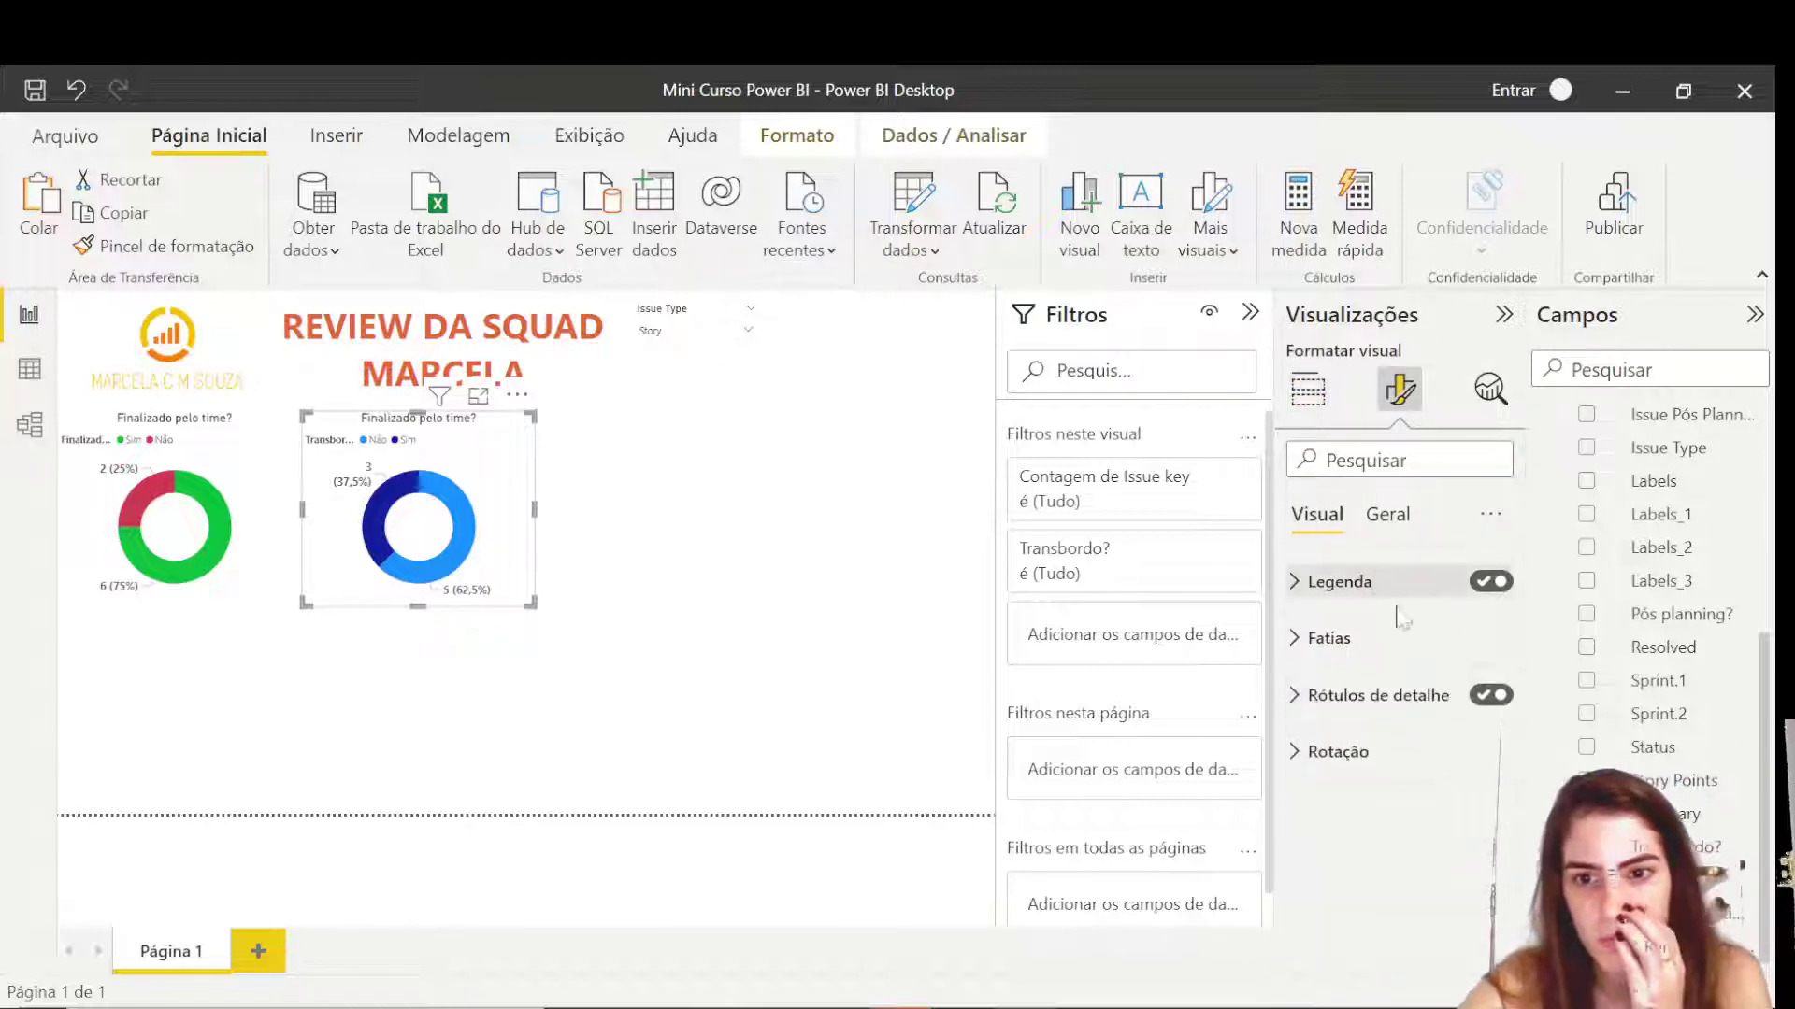
pyautogui.click(1389, 643)
pyautogui.scroll(-2, 1390, 658)
pyautogui.click(1353, 710)
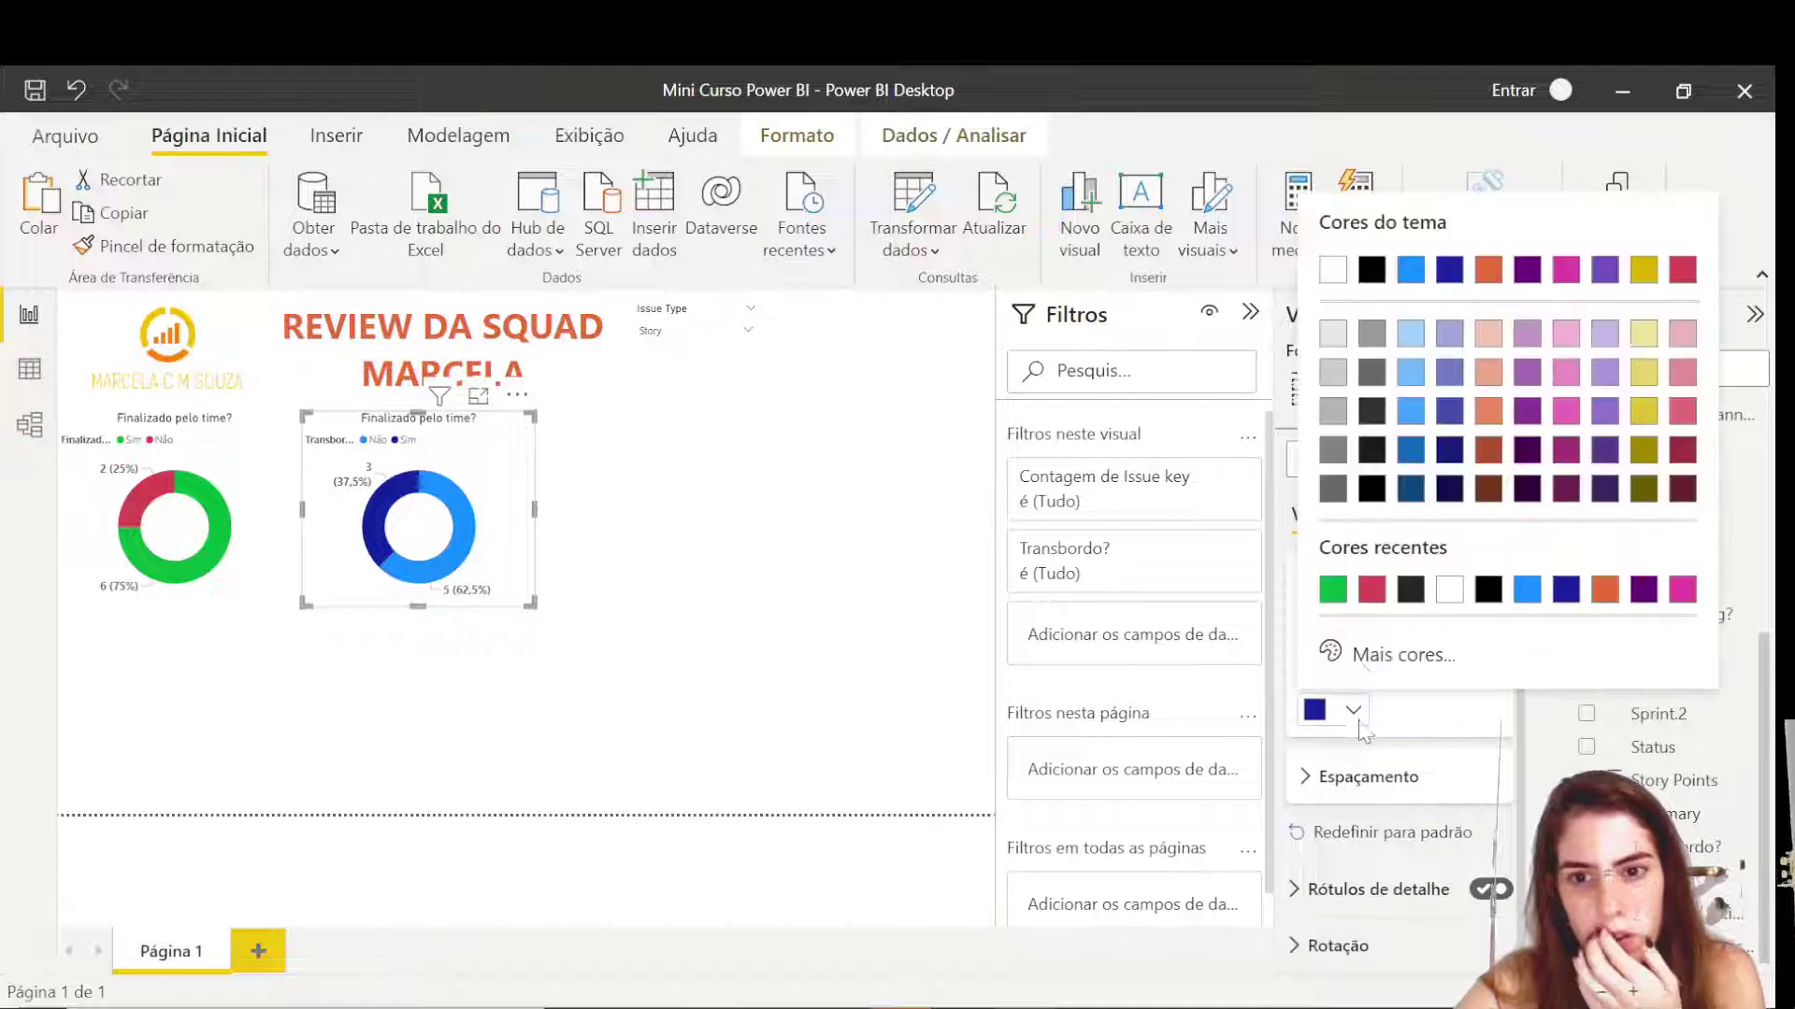
pyautogui.click(1333, 589)
pyautogui.click(1352, 637)
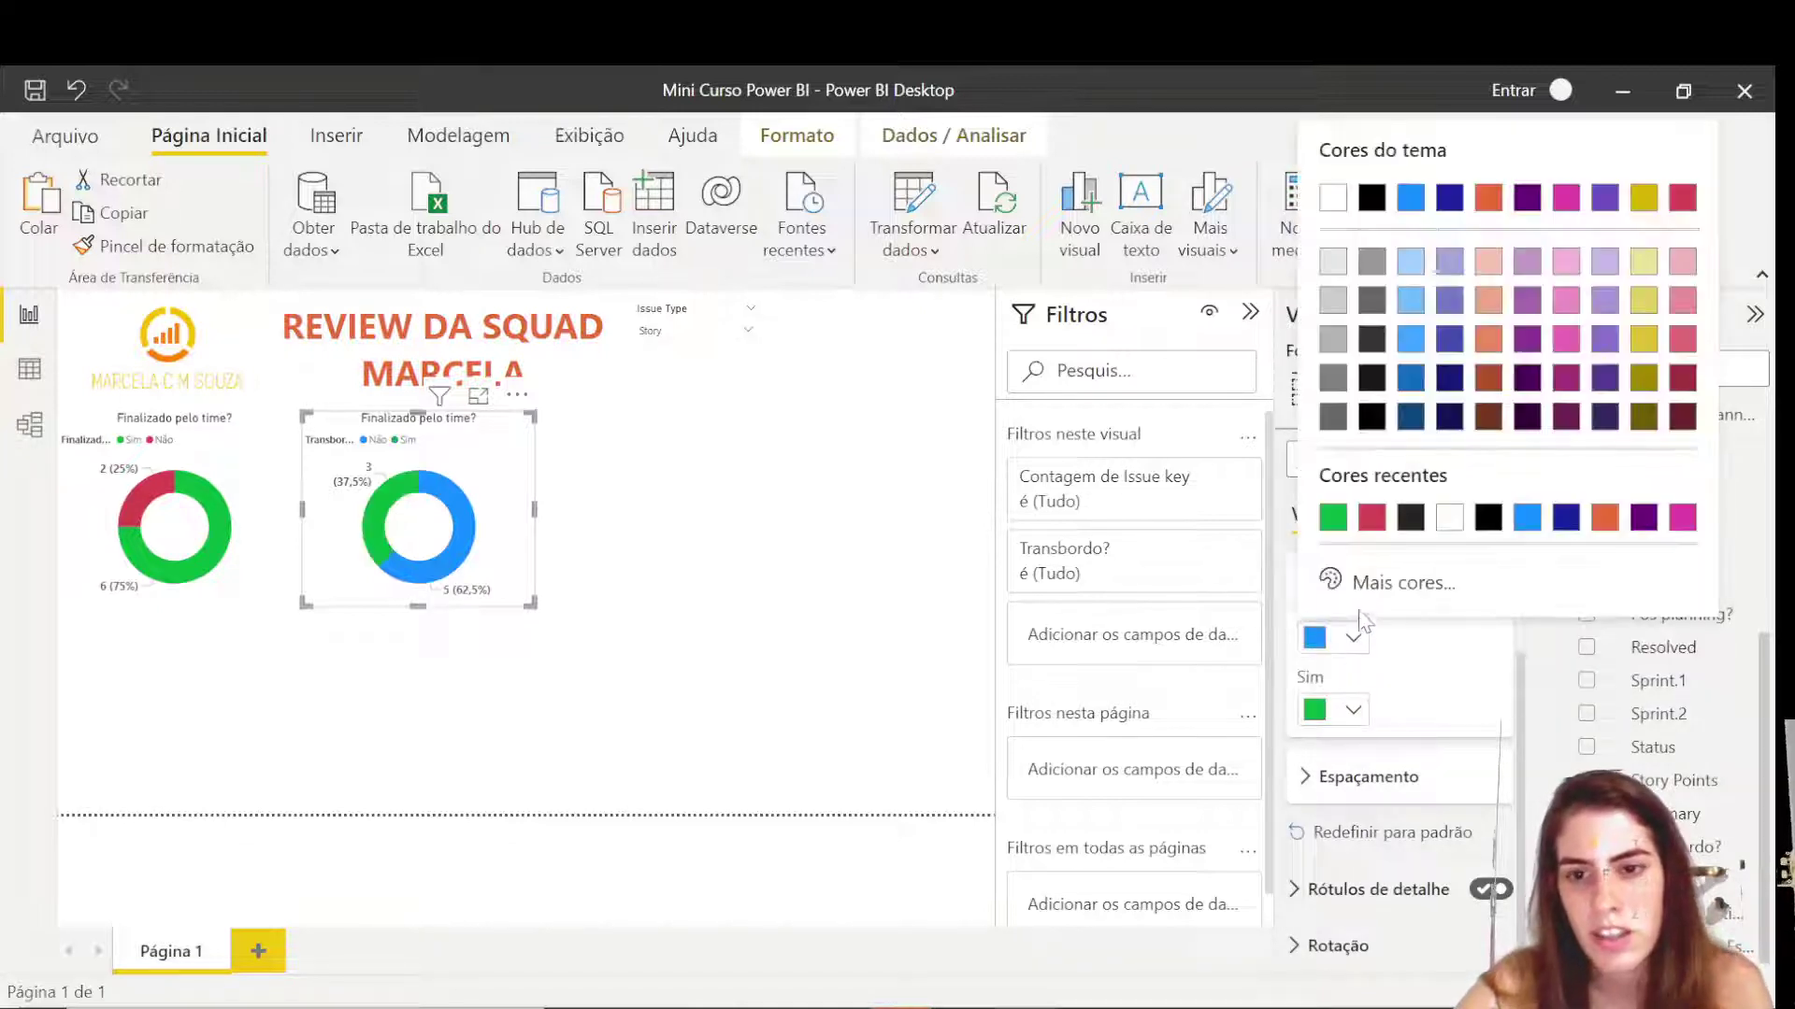
pyautogui.click(1371, 513)
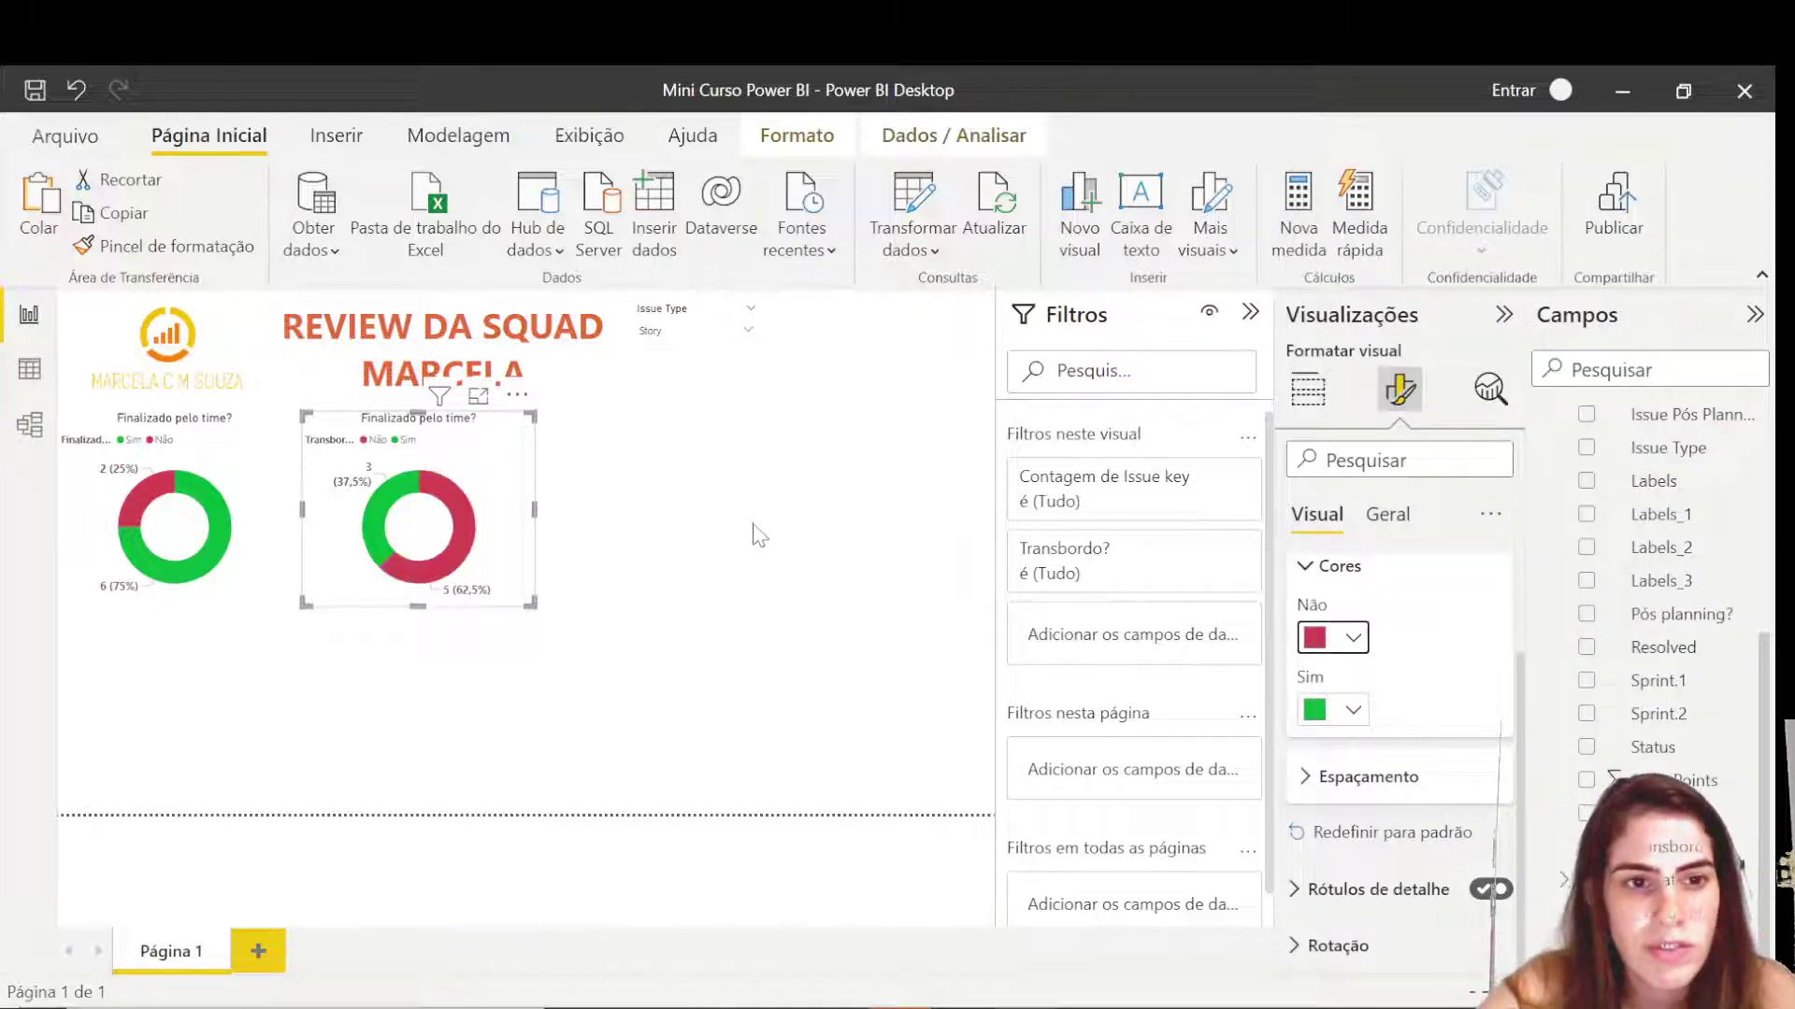
pyautogui.click(610, 621)
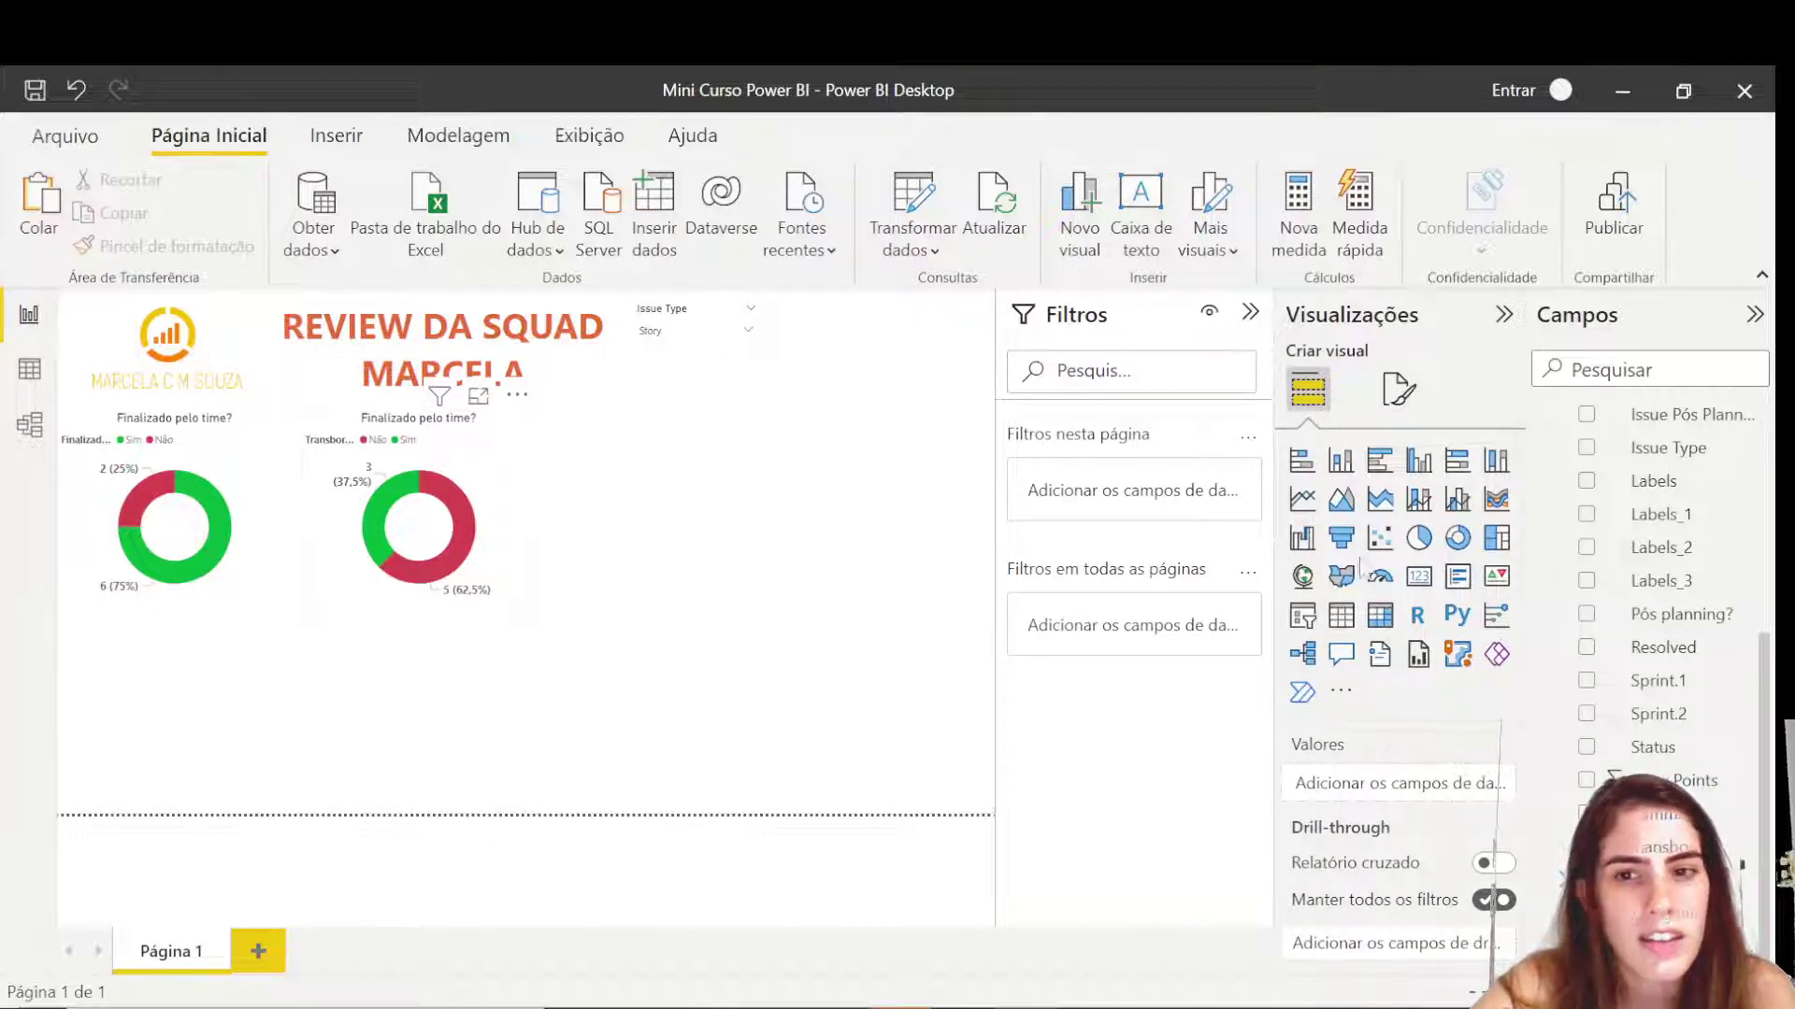
# - Change the Transbordo? donut chart's title to "Transbordado pelo time?"
pyautogui.click(502, 472)
pyautogui.click(1399, 389)
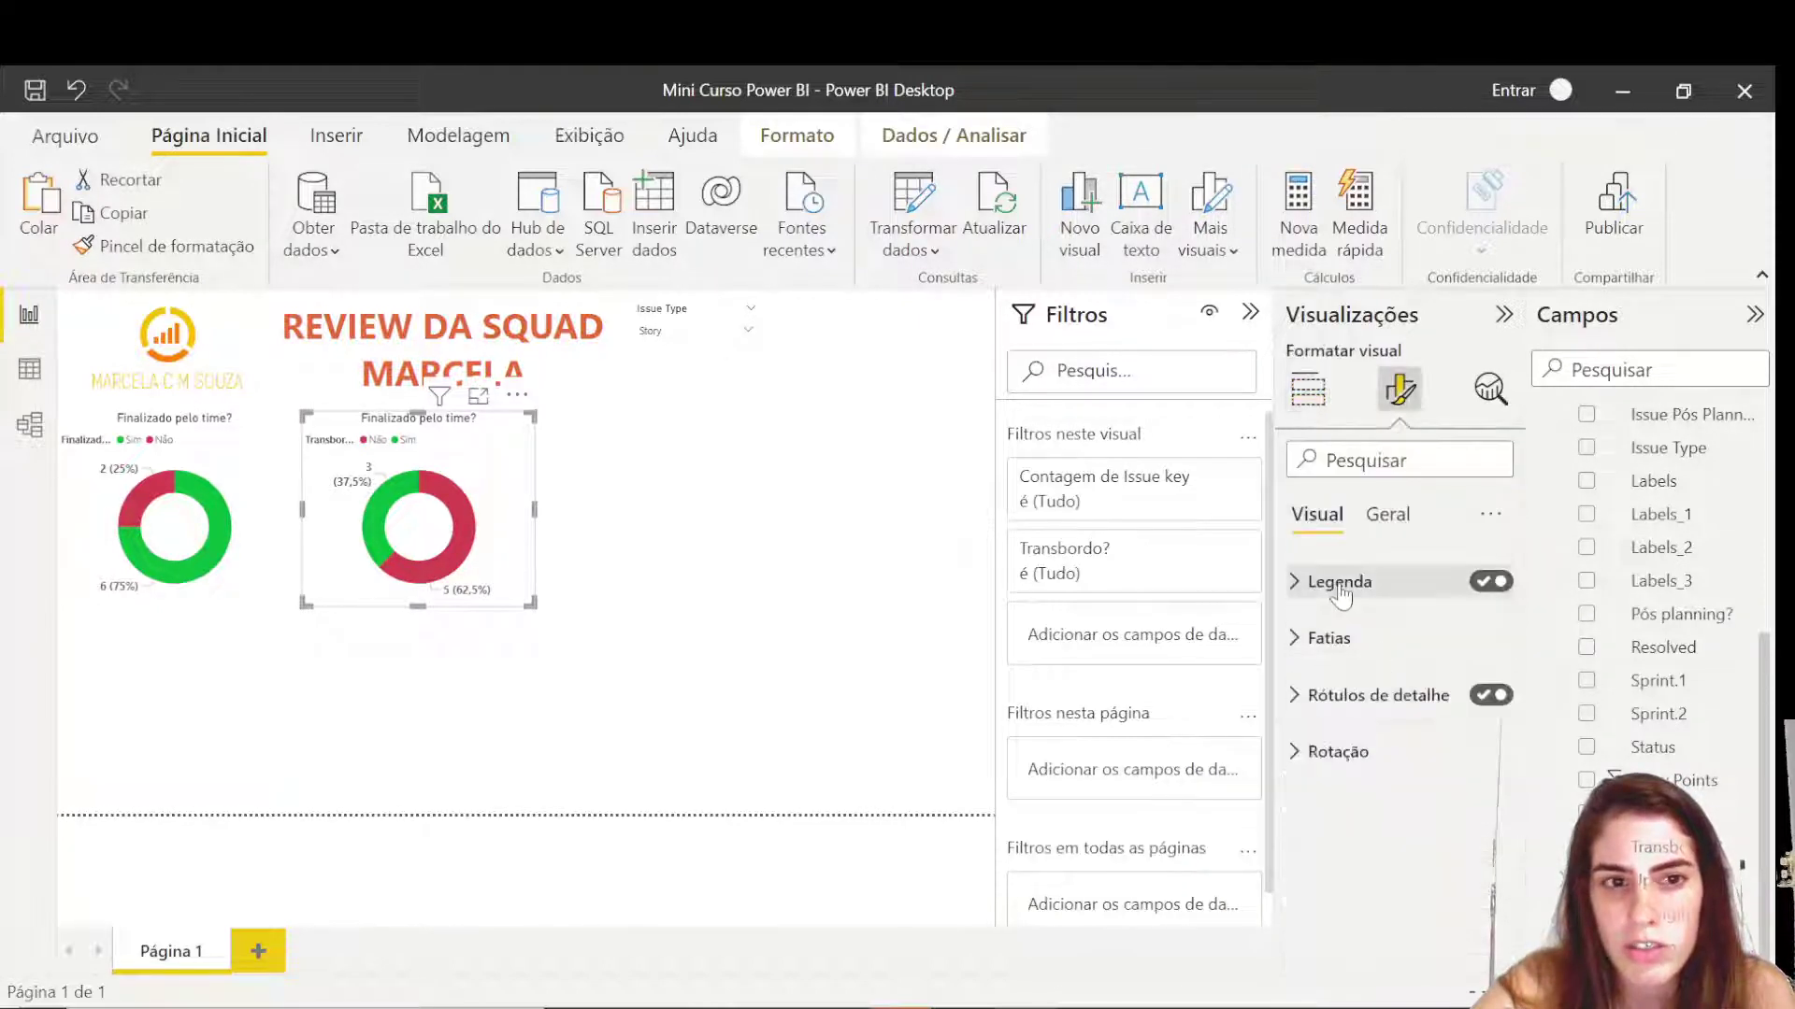
pyautogui.click(1339, 581)
pyautogui.click(1386, 515)
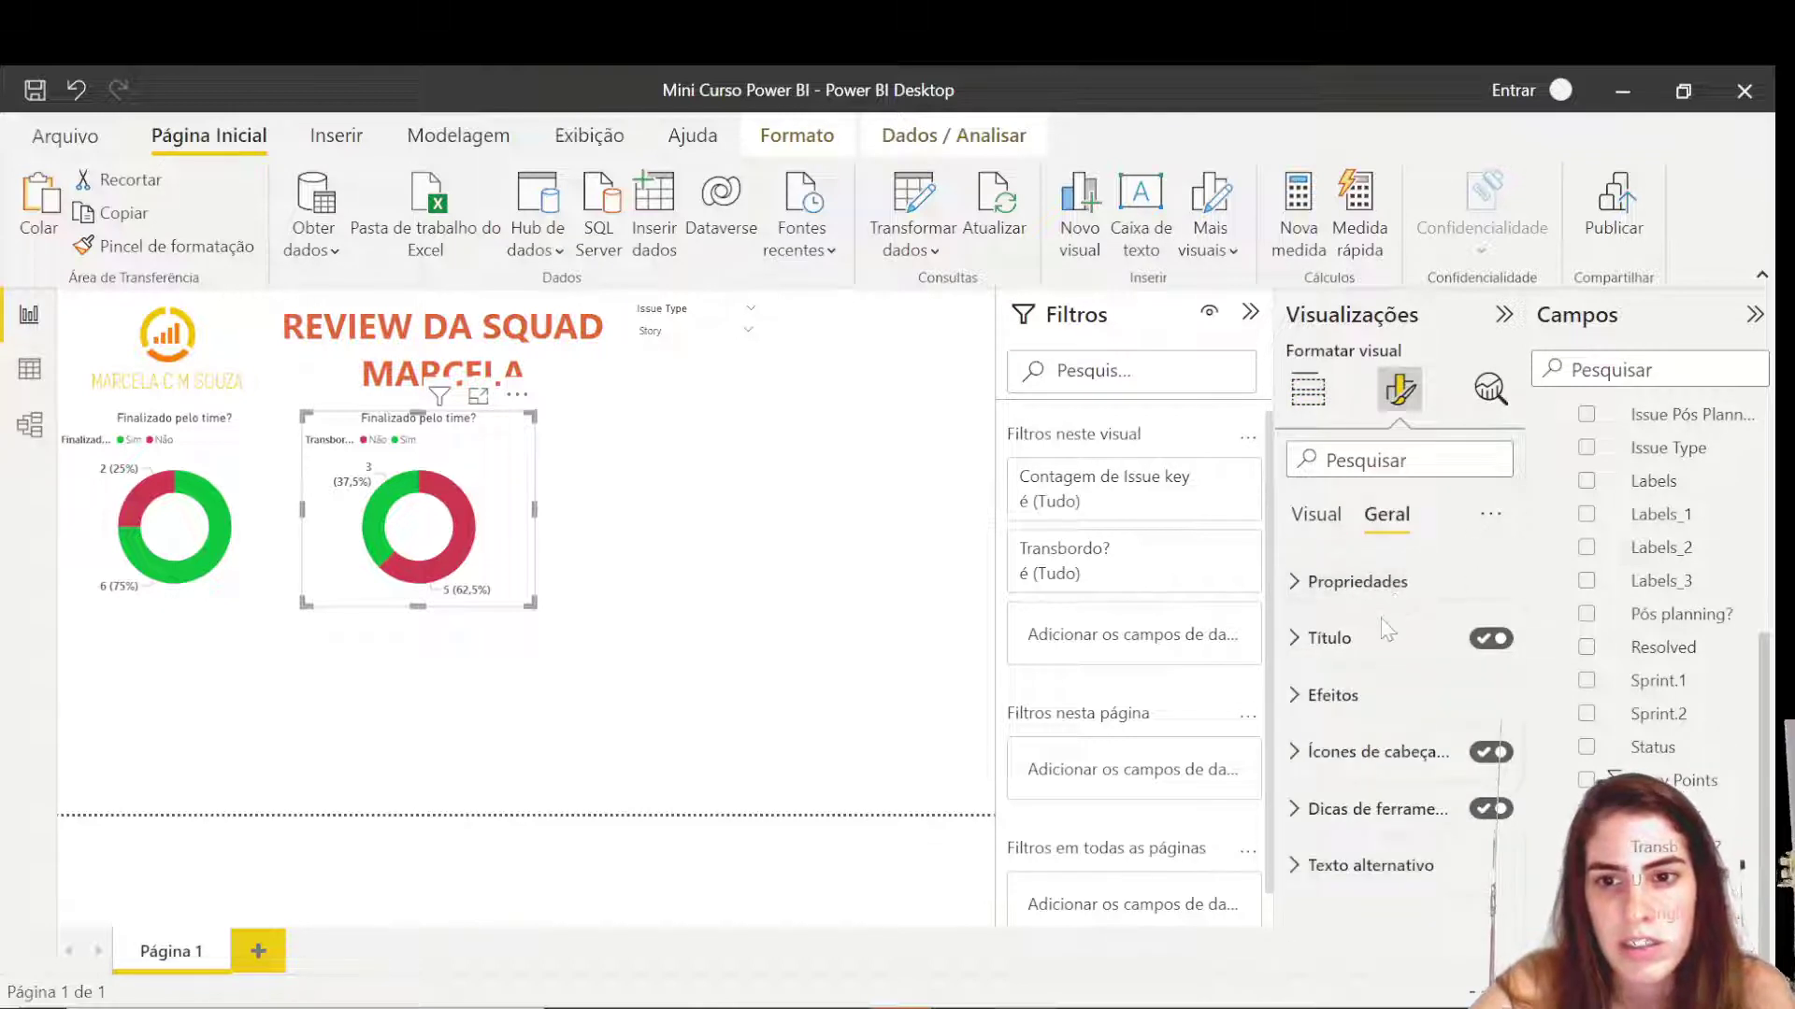
pyautogui.click(1380, 639)
pyautogui.doubleClick(1343, 720)
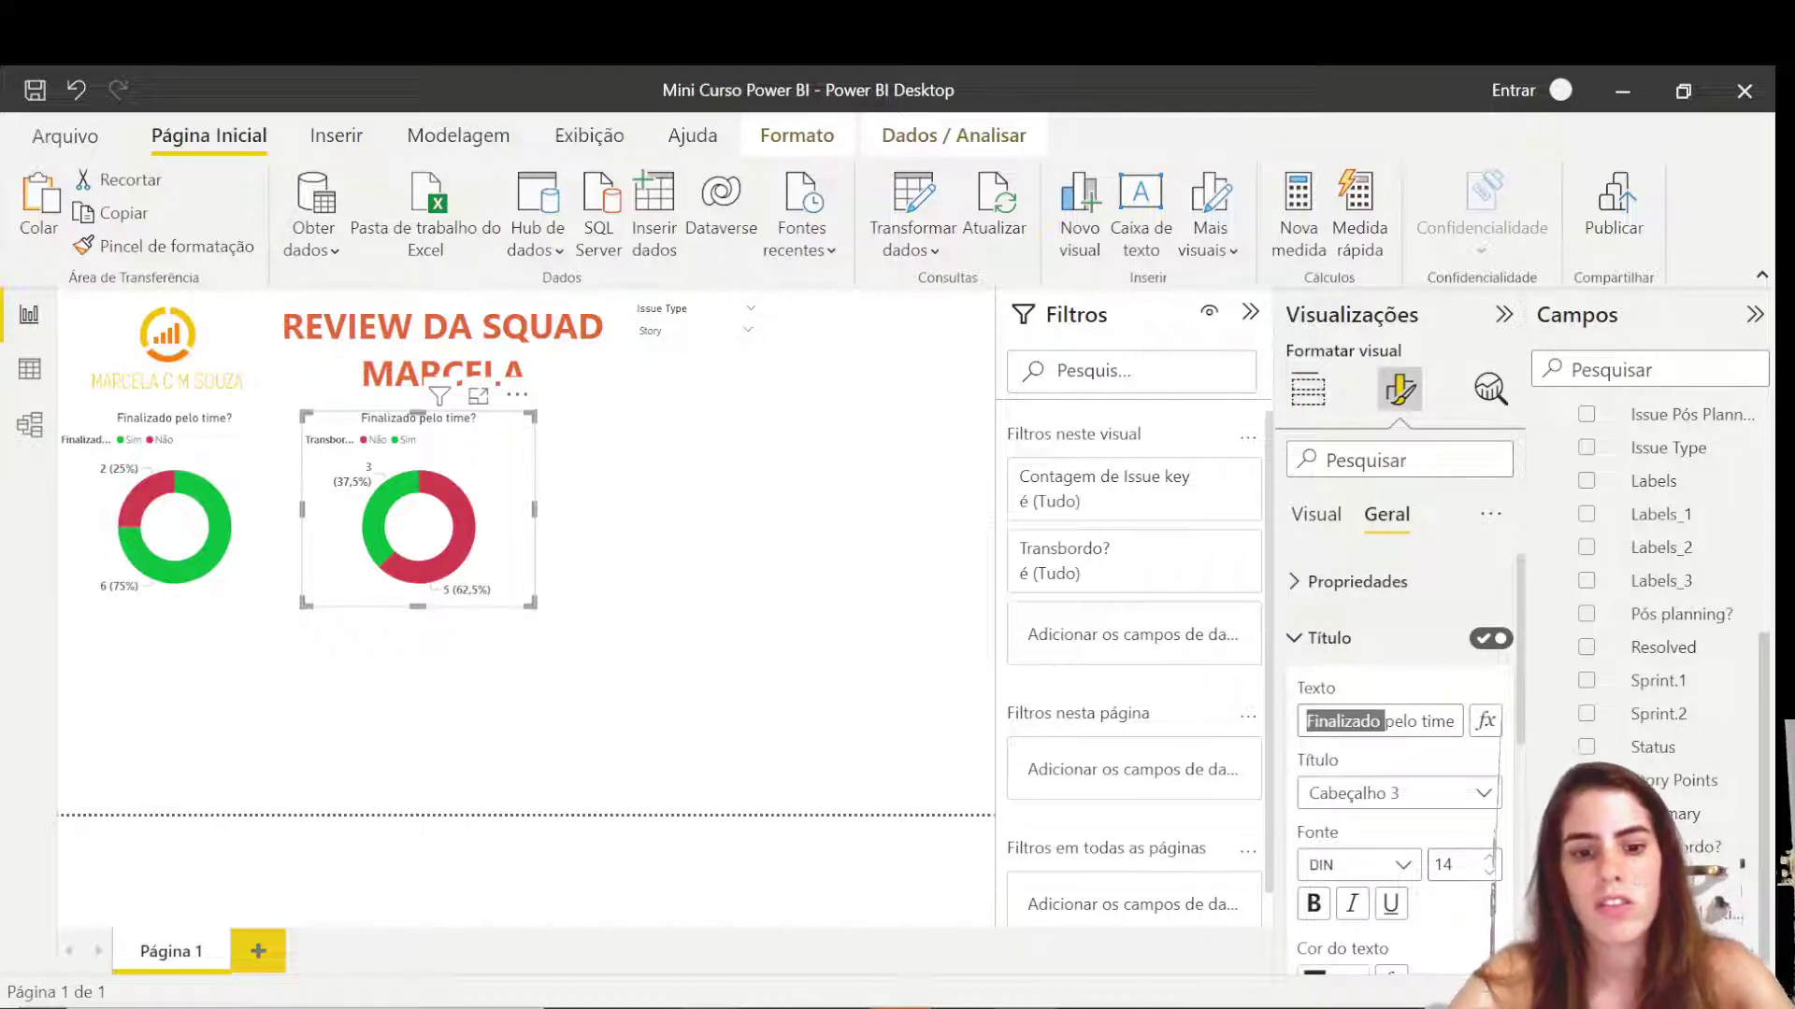
pyautogui.write('Transbord')
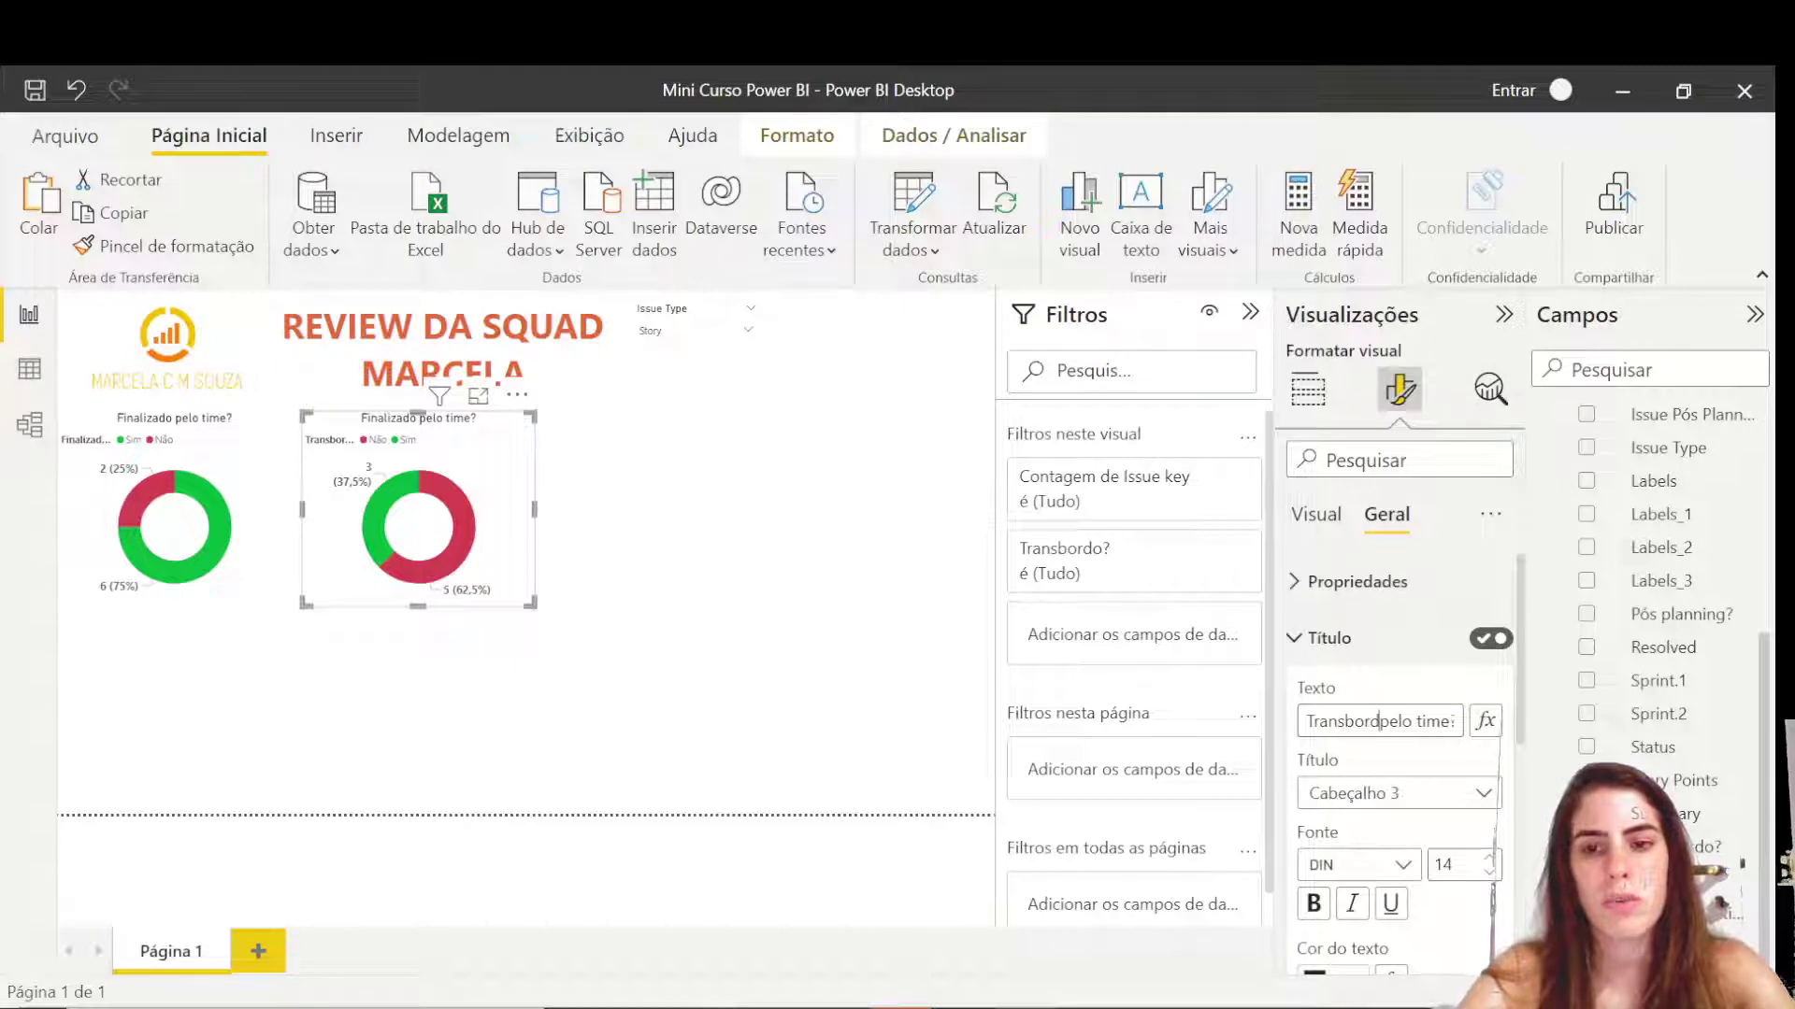
pyautogui.write('ado')
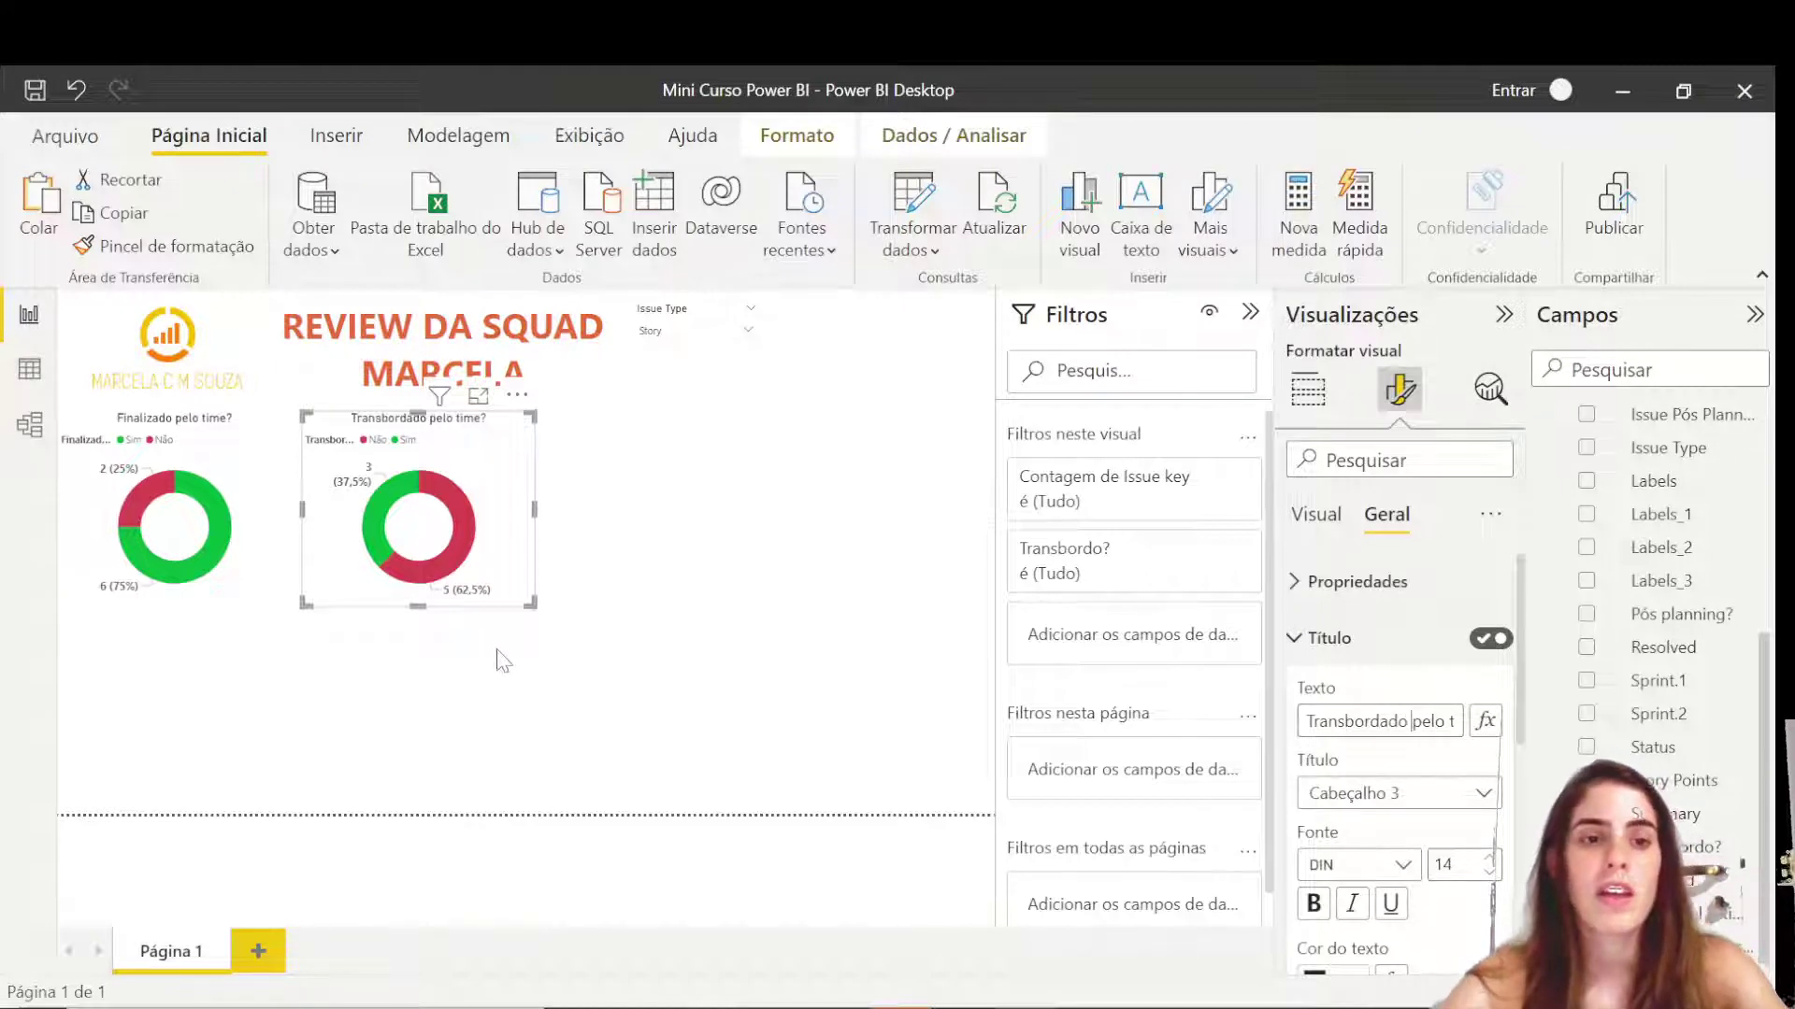
pyautogui.click(662, 592)
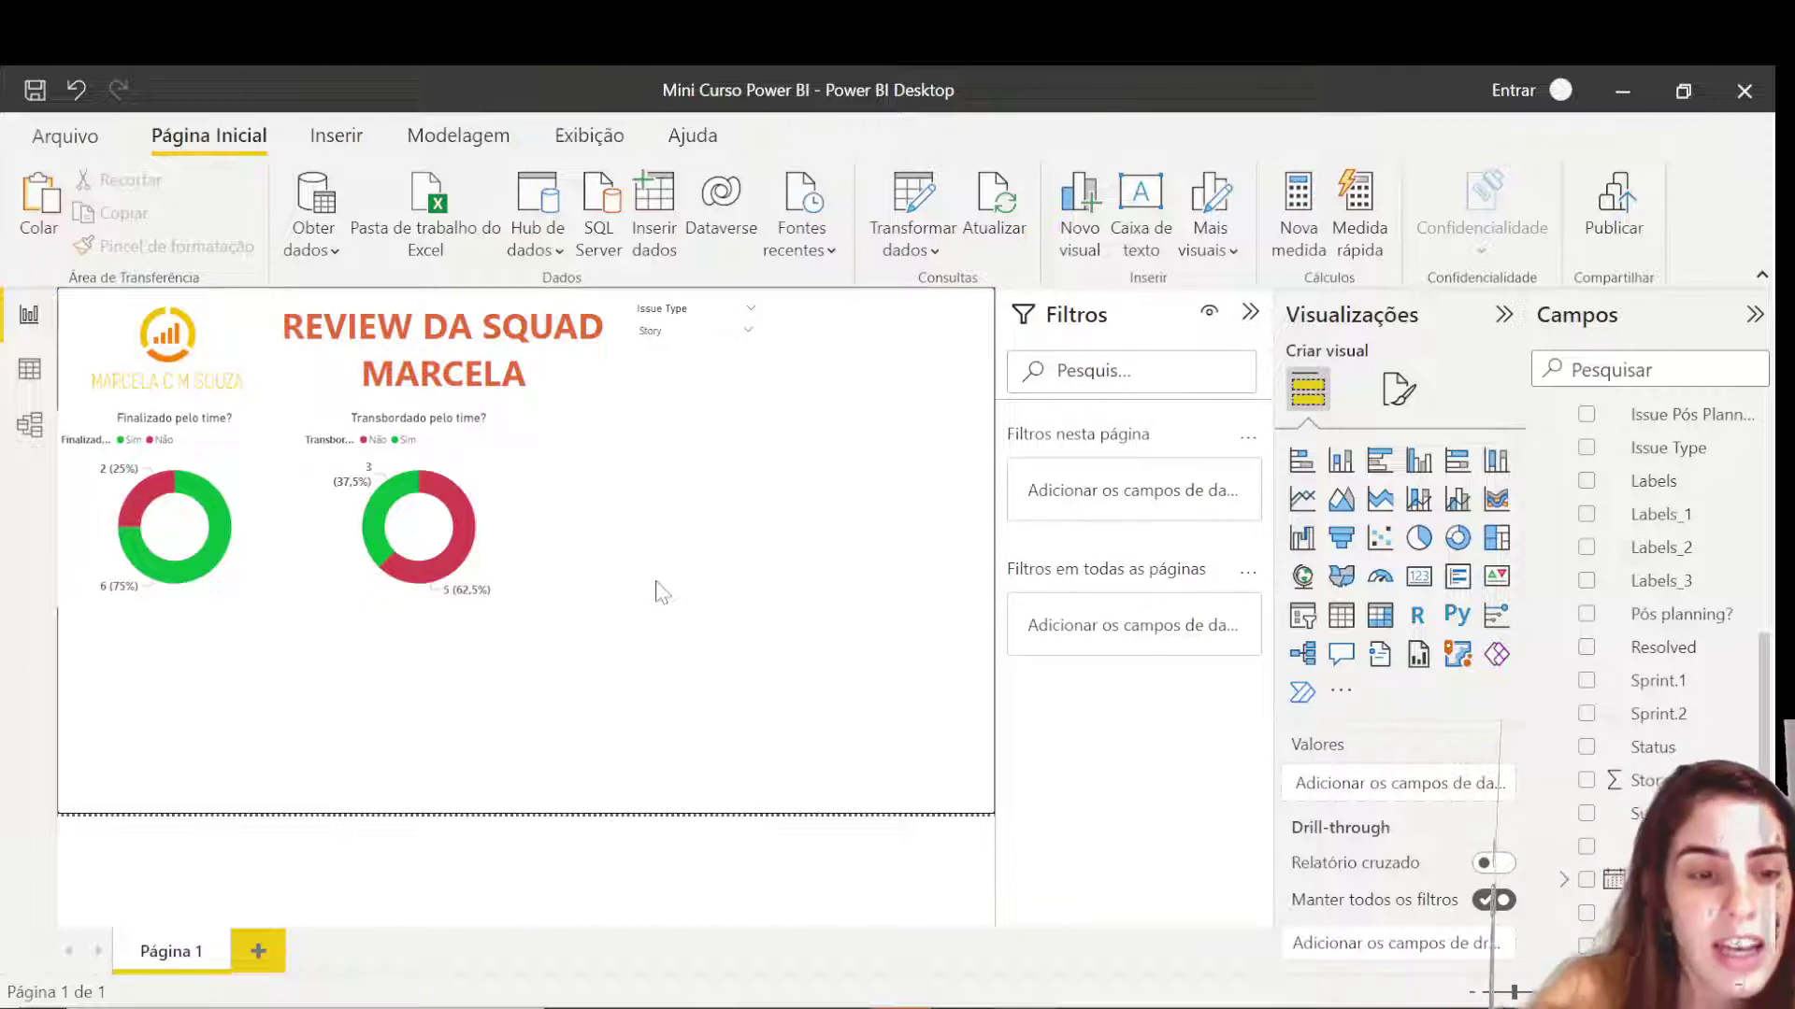
# - Cross-highlight the charts by the Não slice of "Finalizado pelo time?", examine the Transbordo? breakdown, and clear the highlight
pyautogui.click(156, 505)
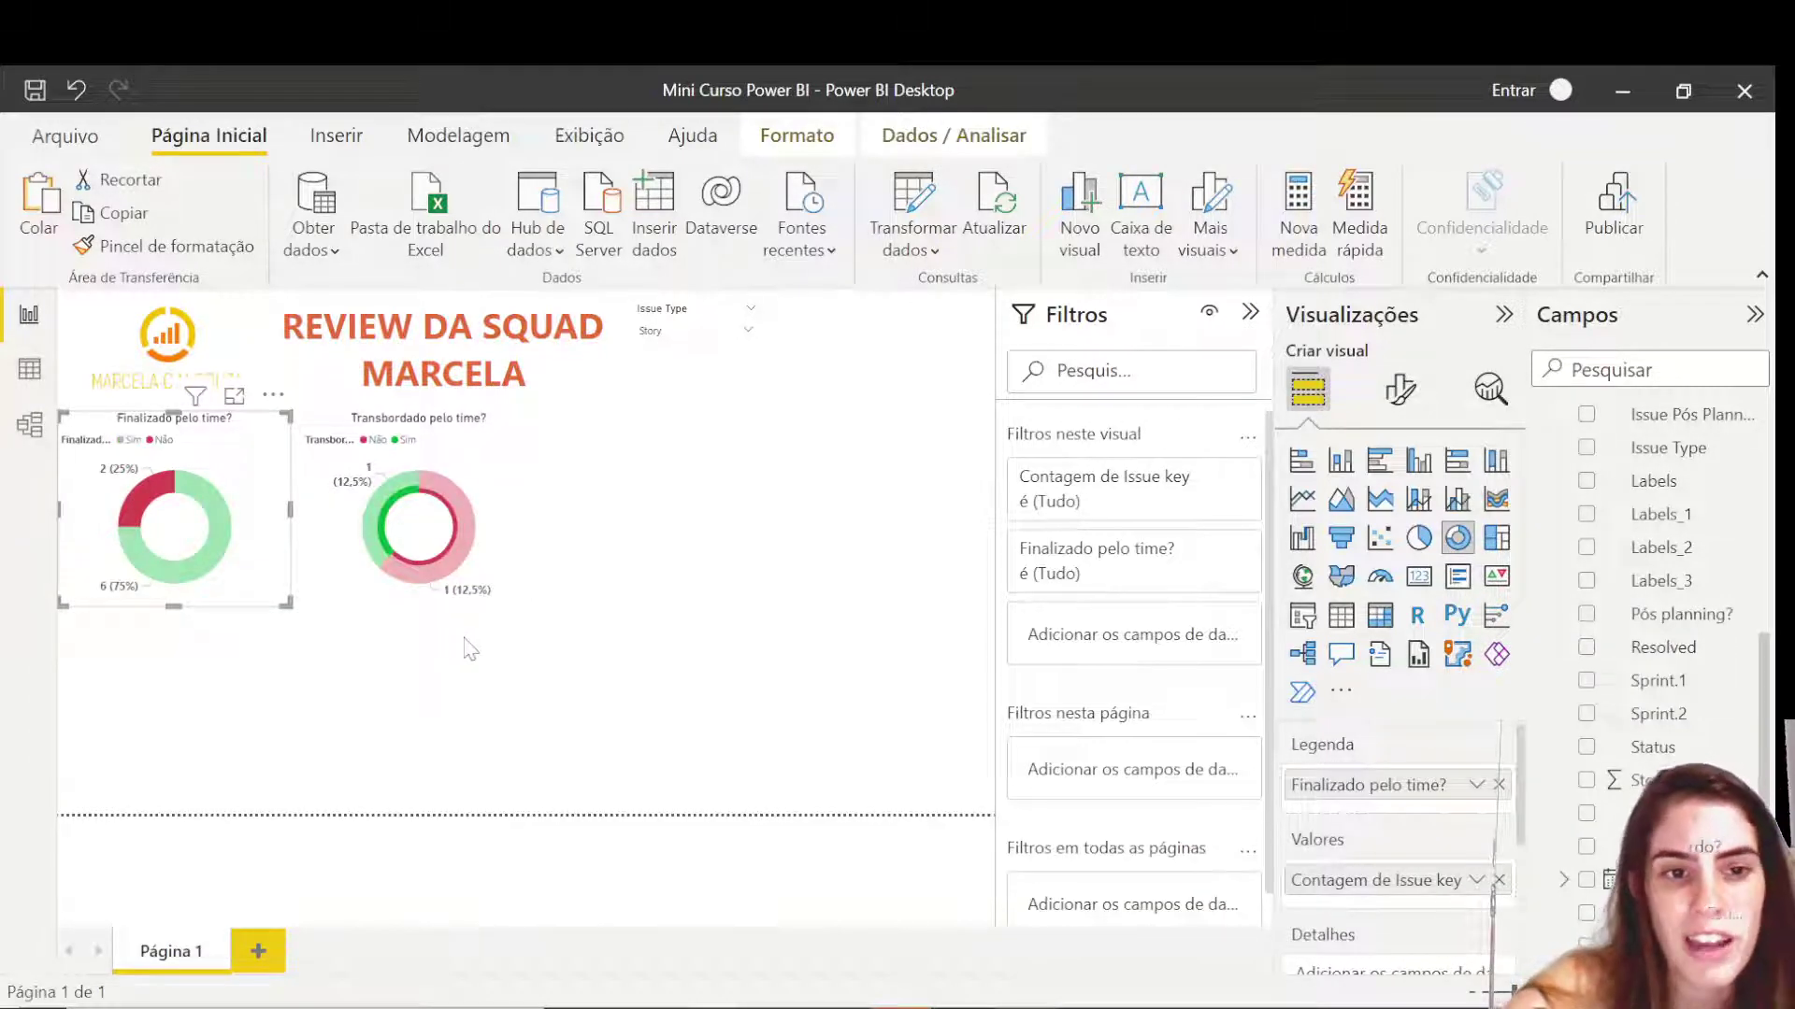
pyautogui.moveTo(142, 497)
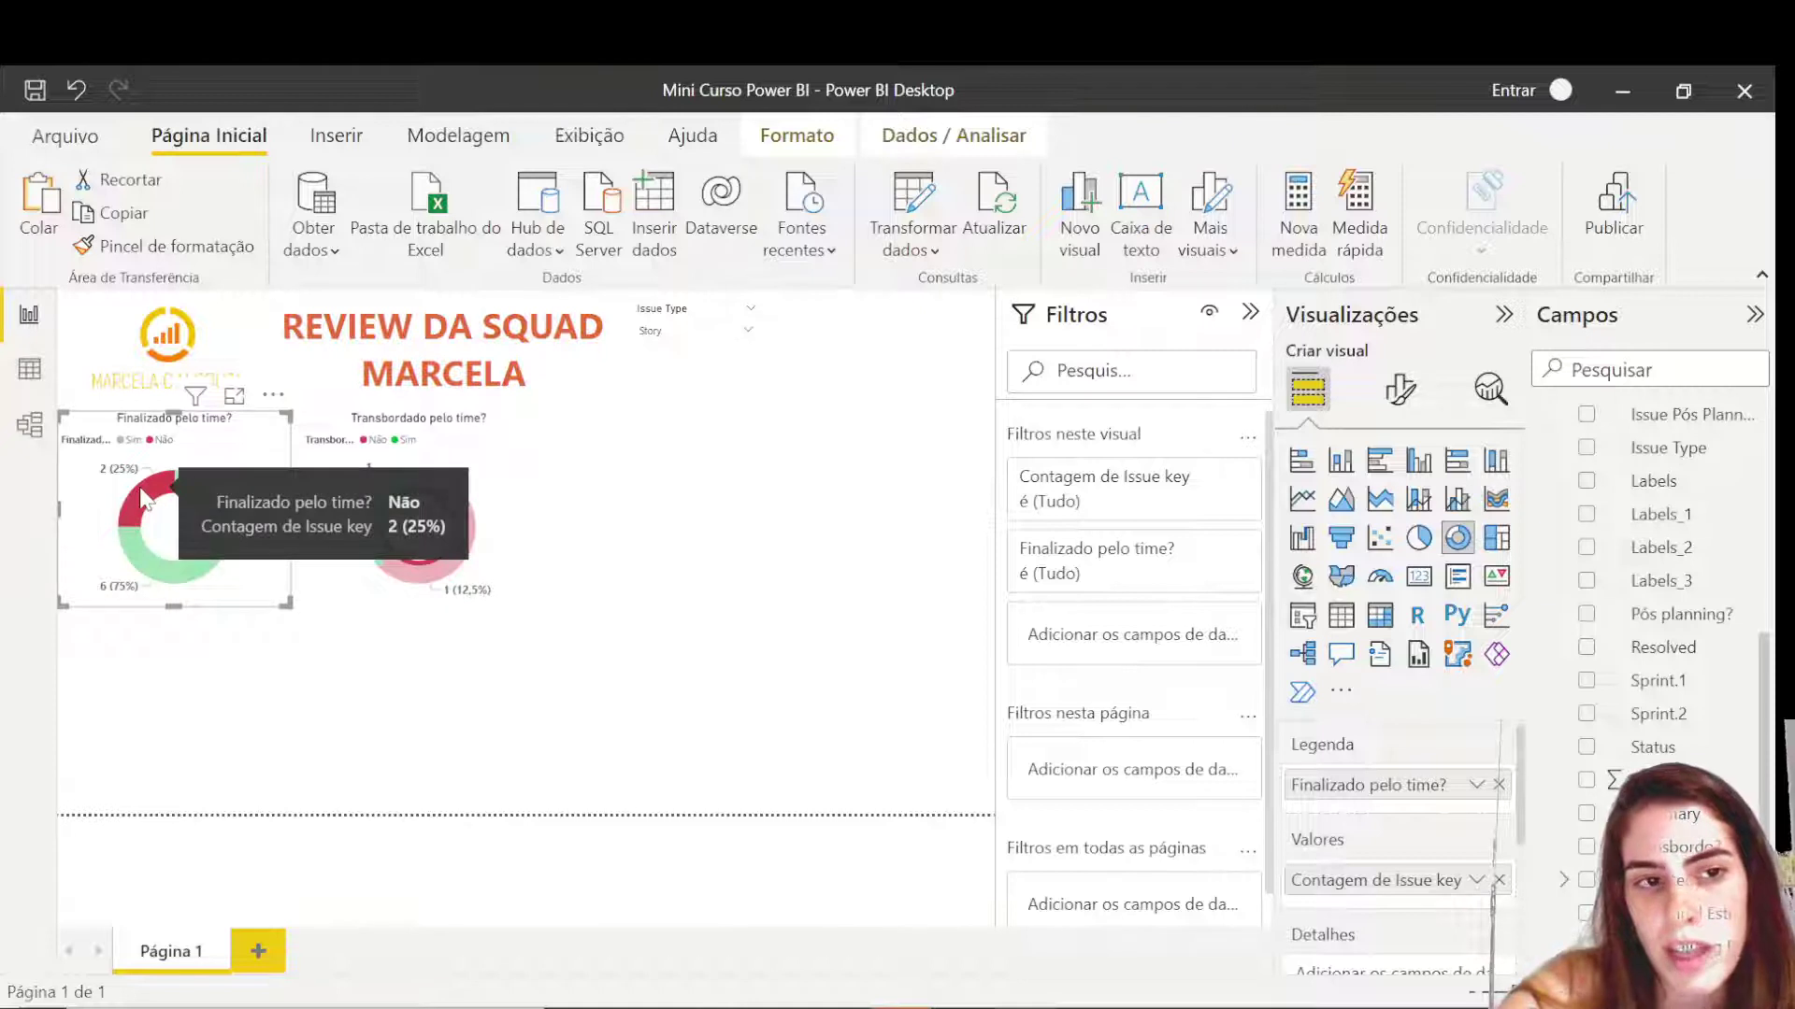
pyautogui.click(401, 516)
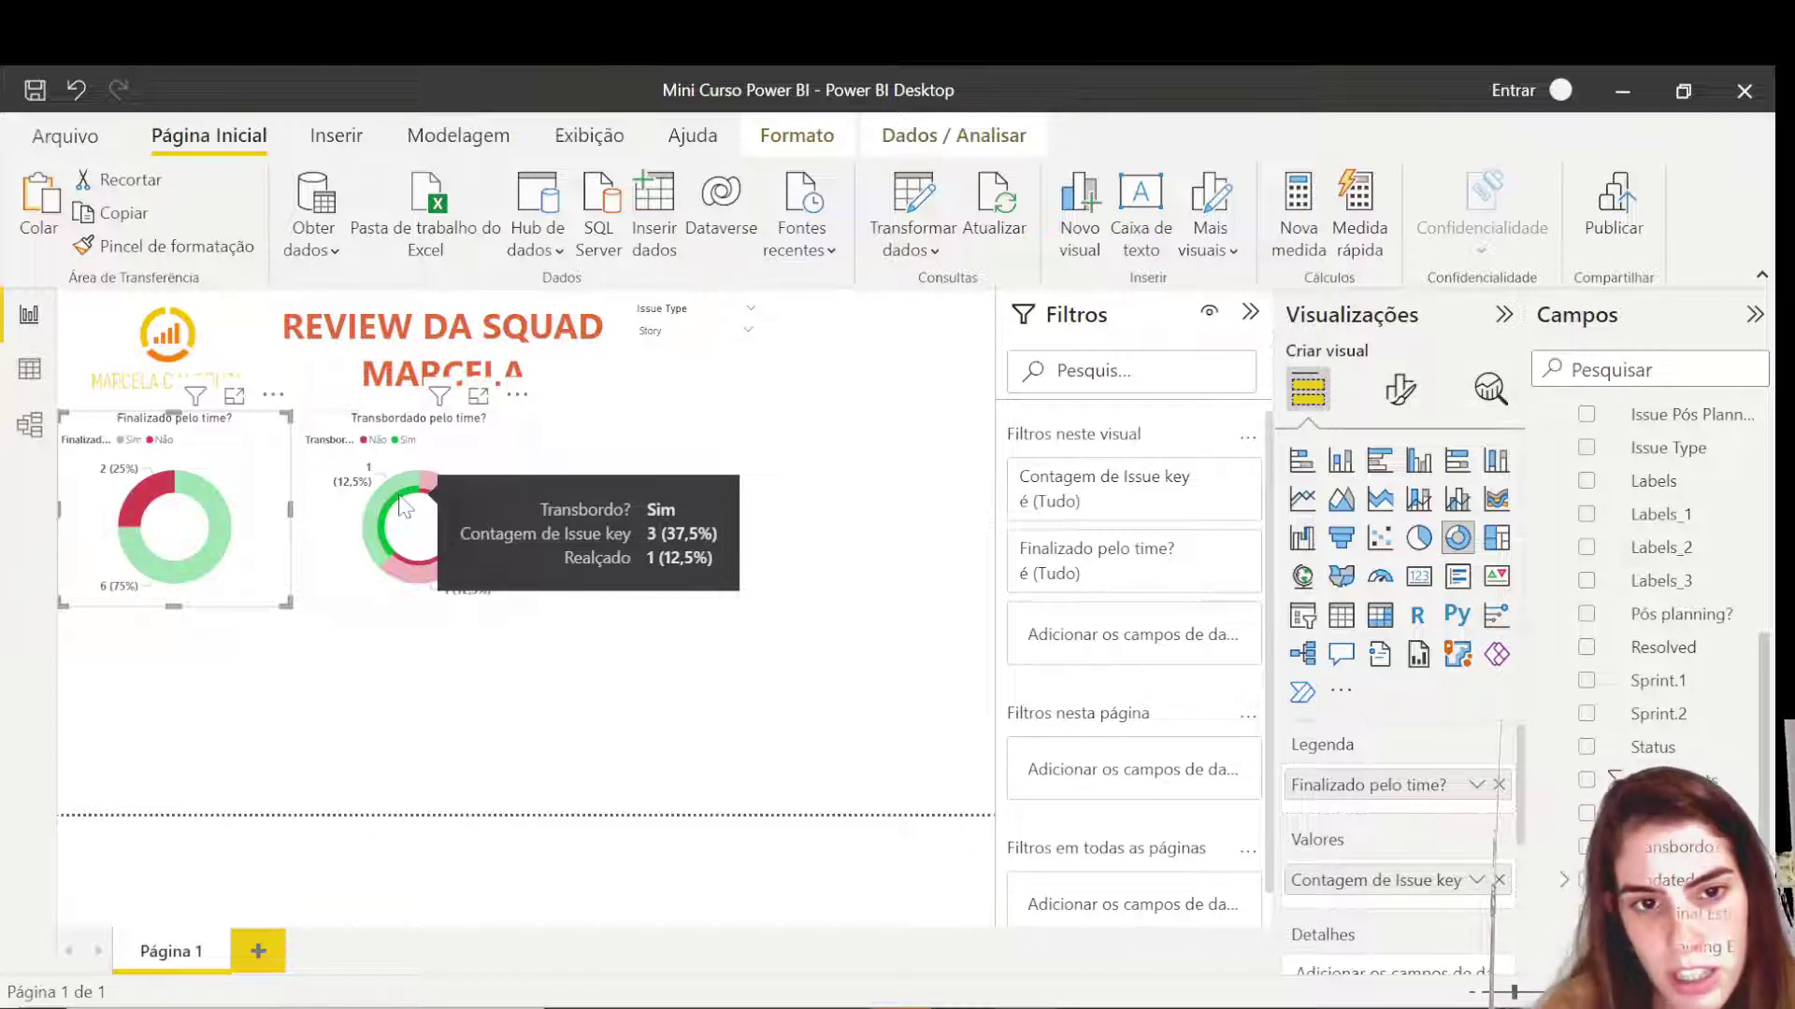
pyautogui.moveTo(457, 544)
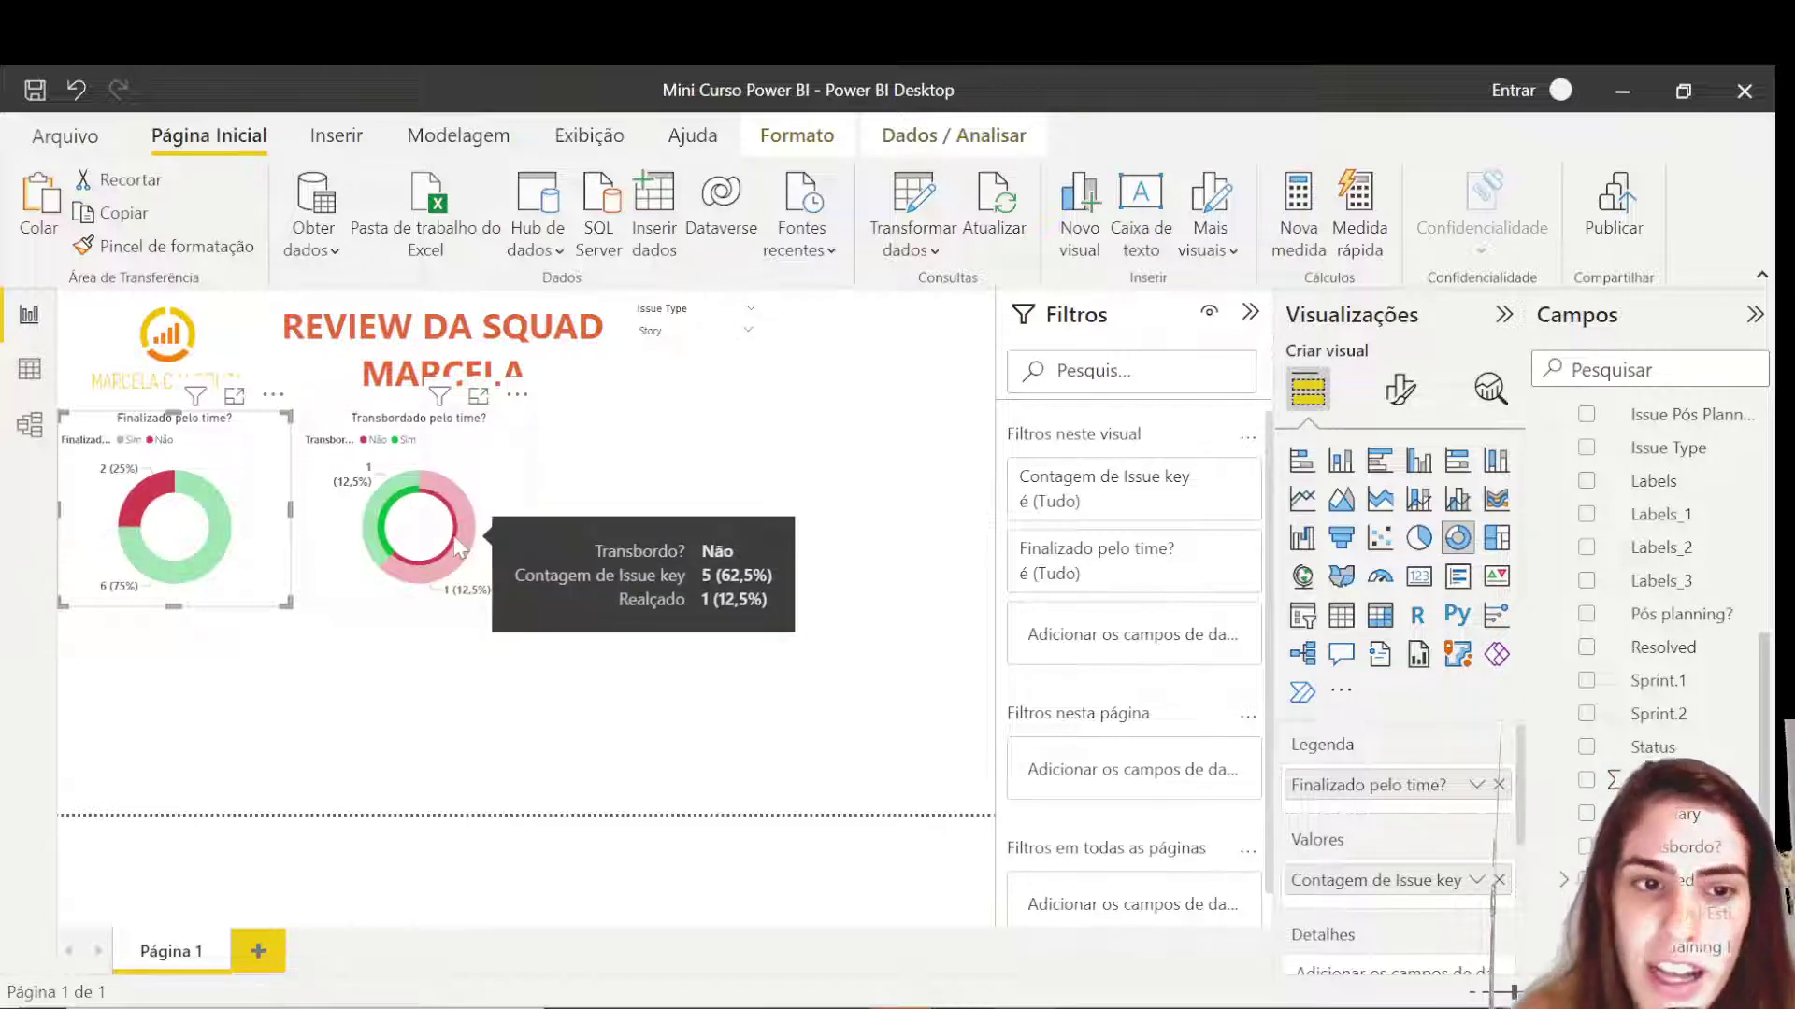
pyautogui.click(150, 508)
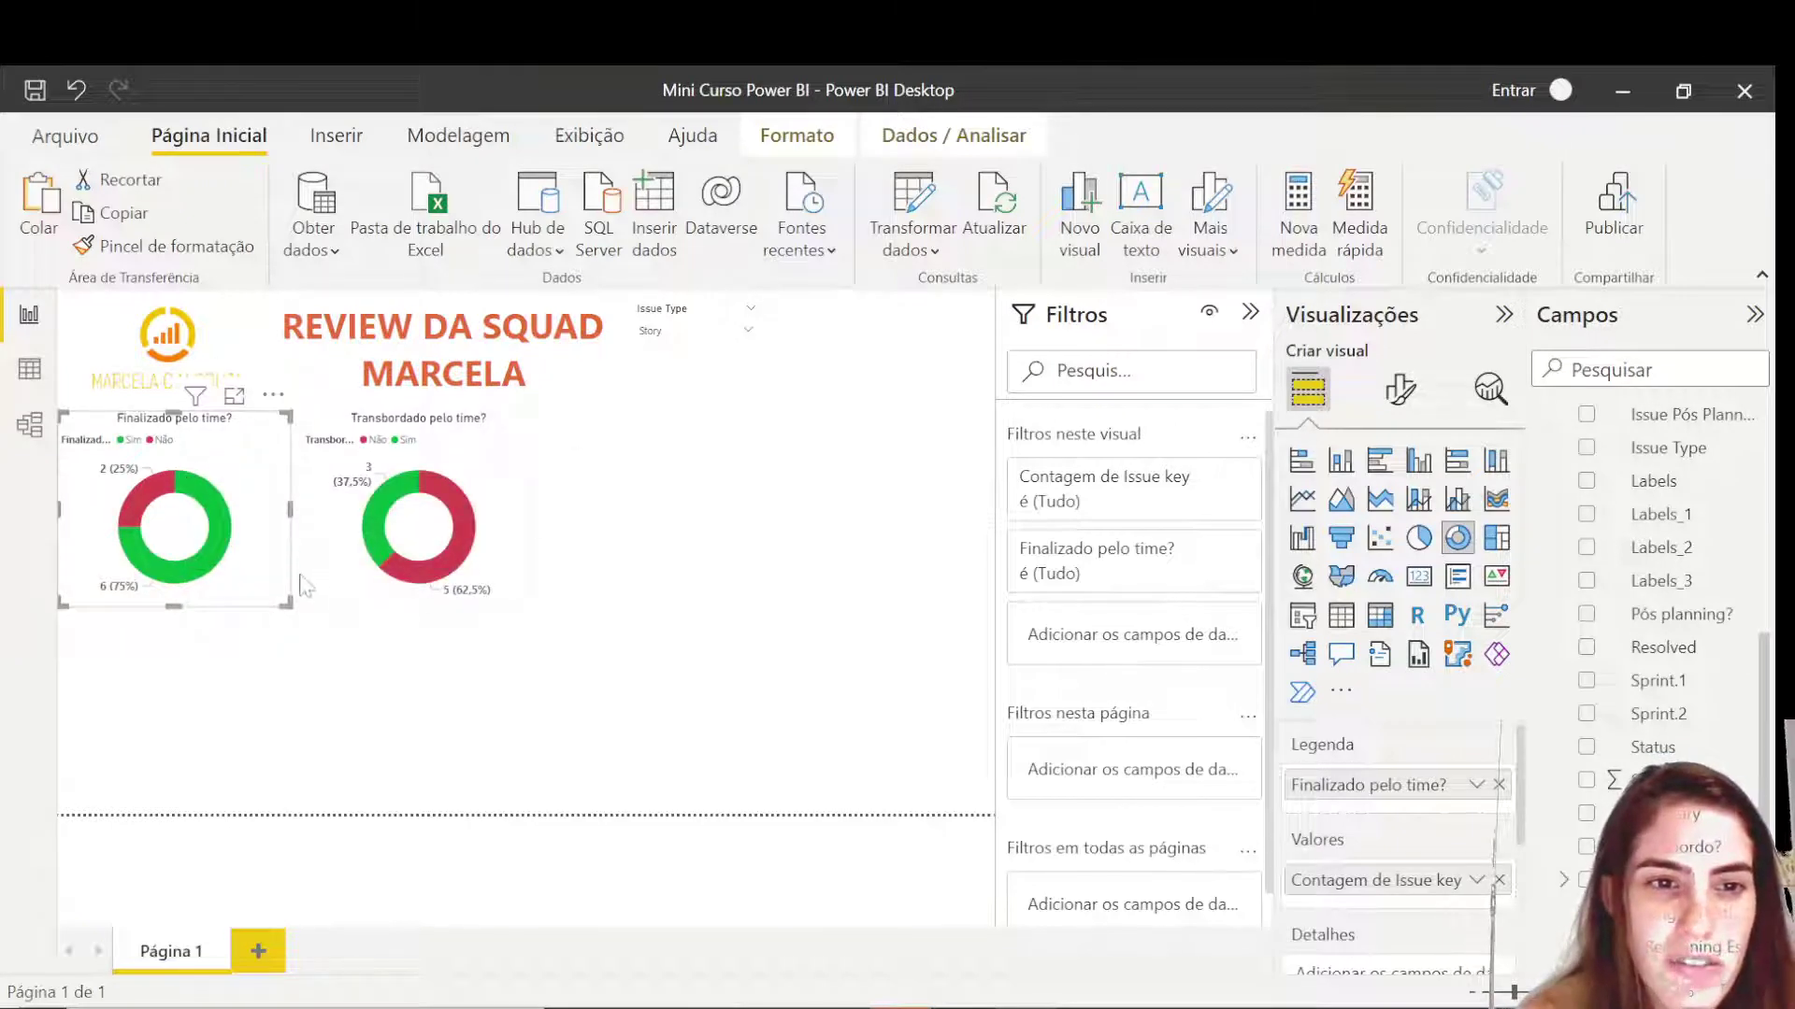
pyautogui.click(610, 603)
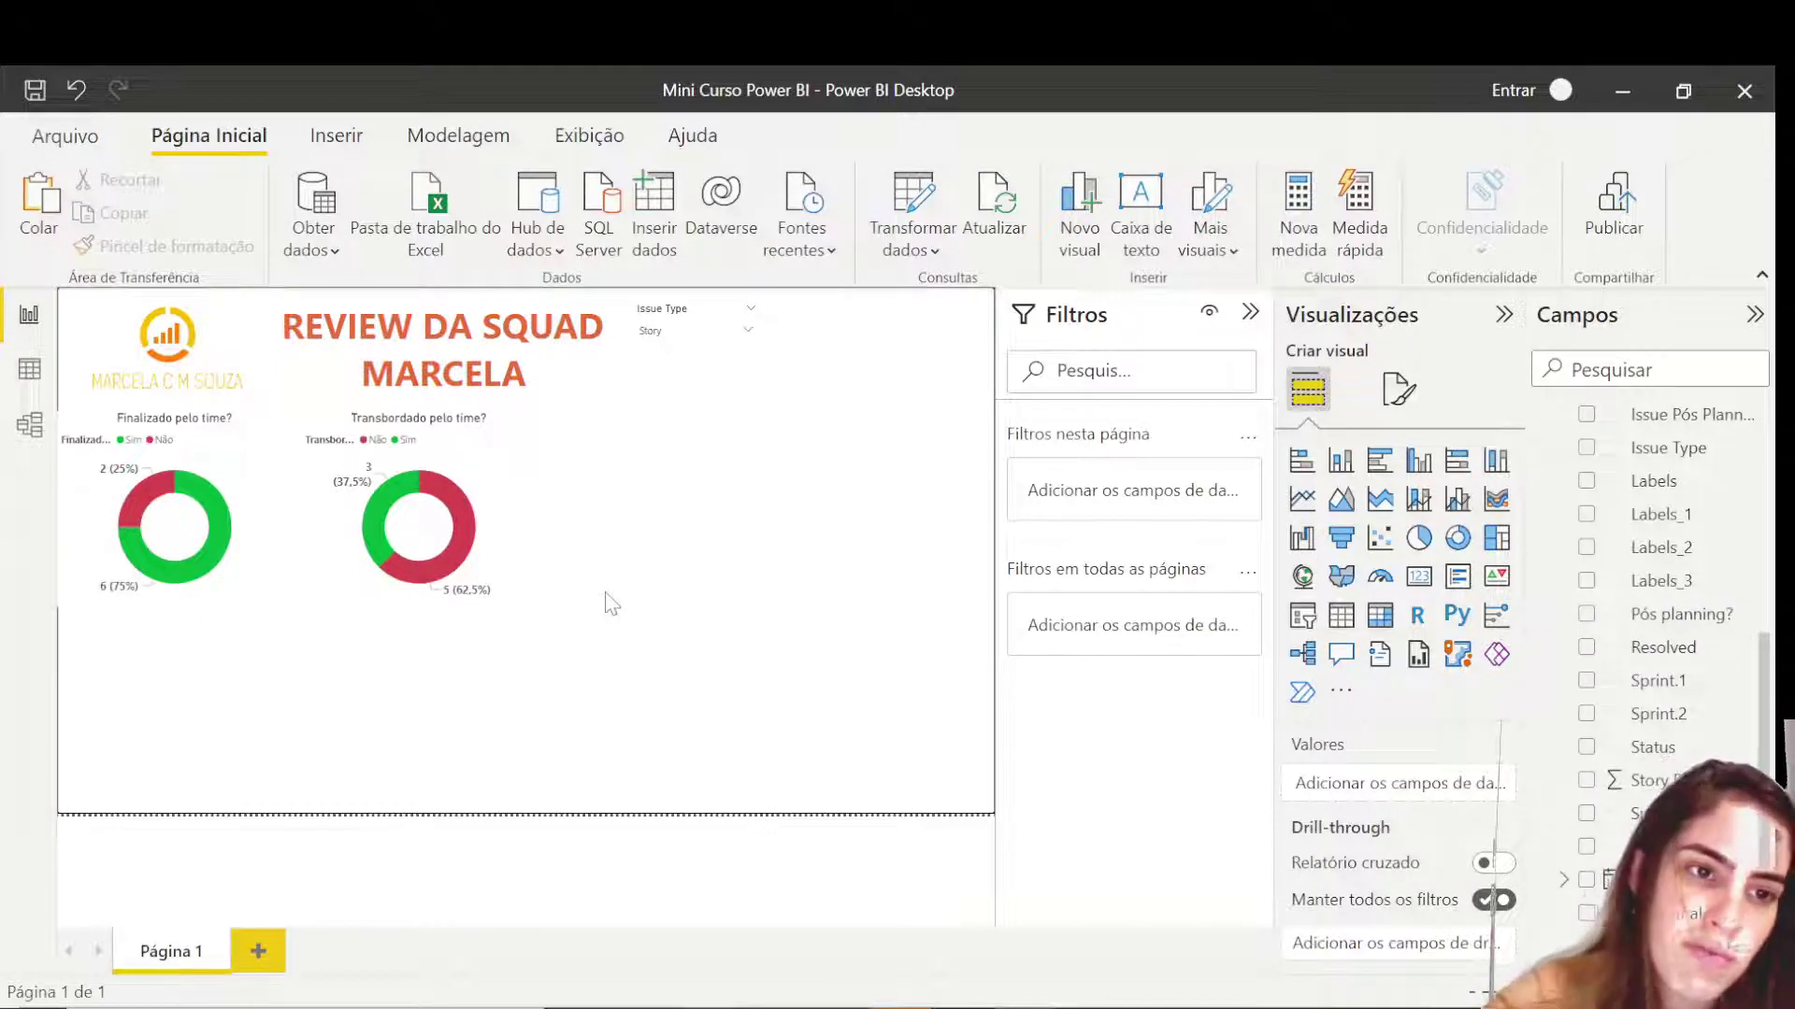
# - Duplicate the "Transbordado pelo time?" donut chart, place the copy beside it, and replace its legend field with Pós planning?
pyautogui.click(517, 452)
pyautogui.click(645, 453)
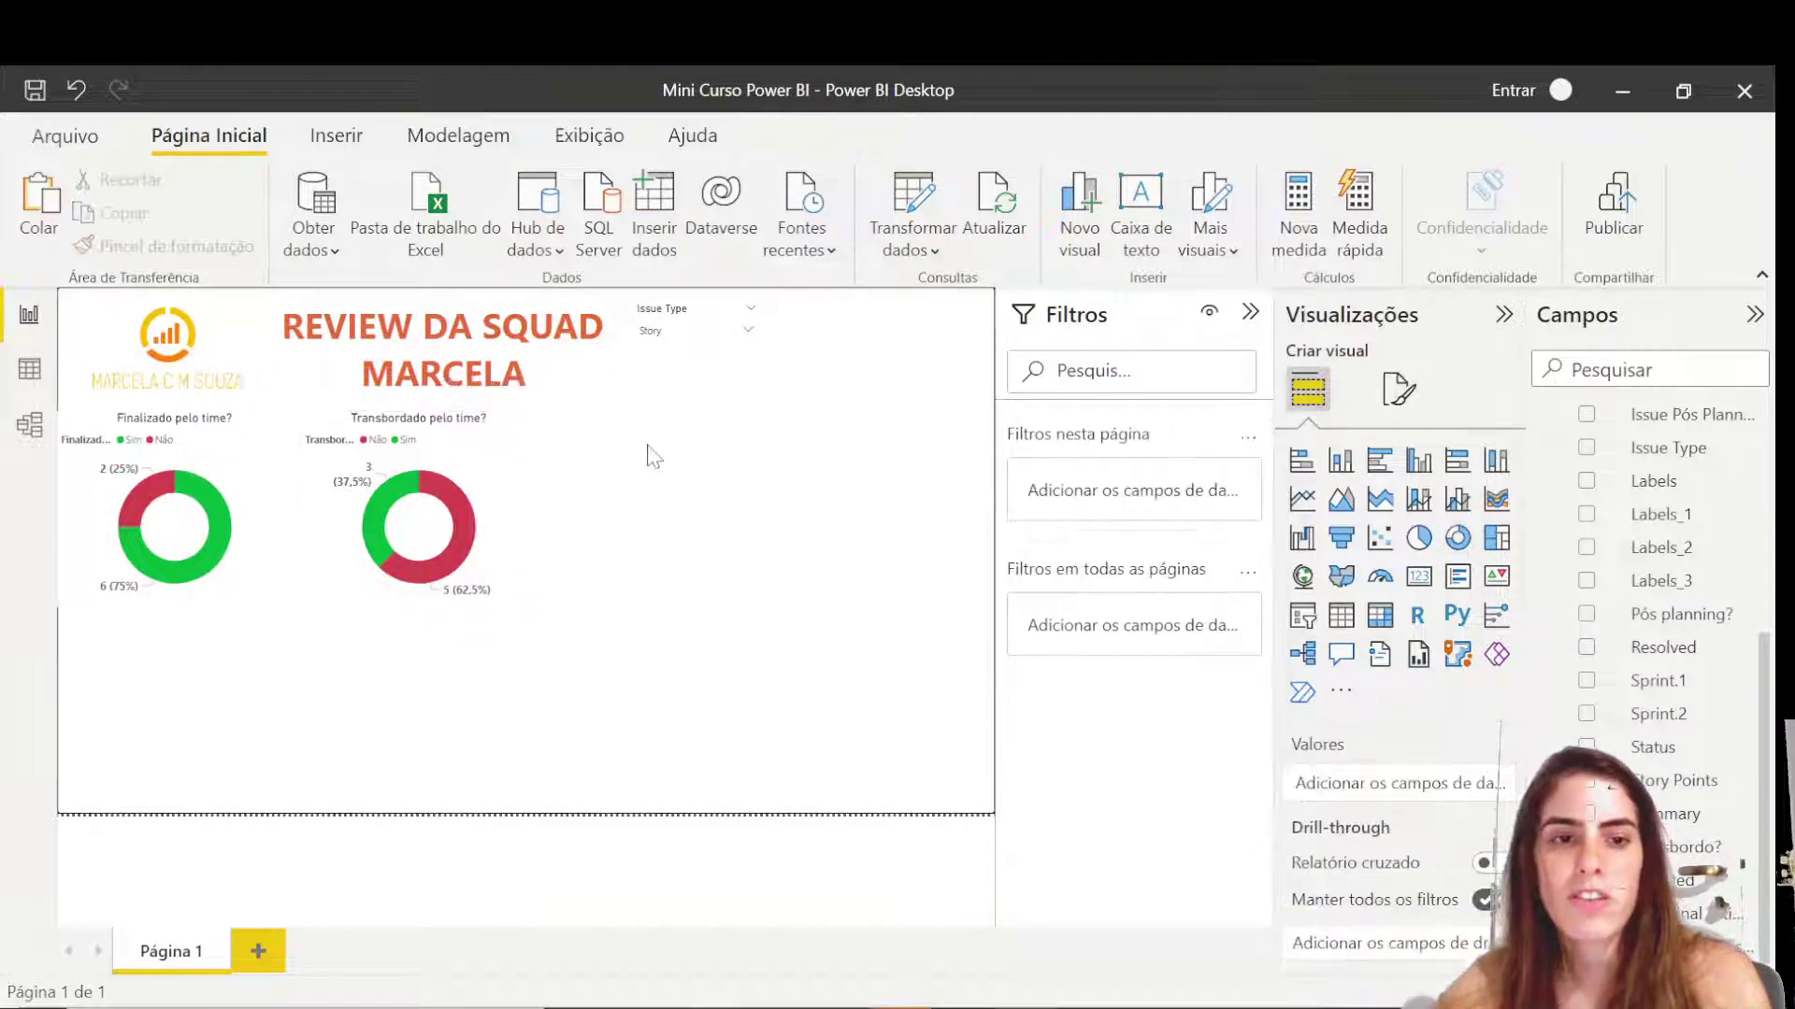
pyautogui.hotkey('ctrl', 'v')
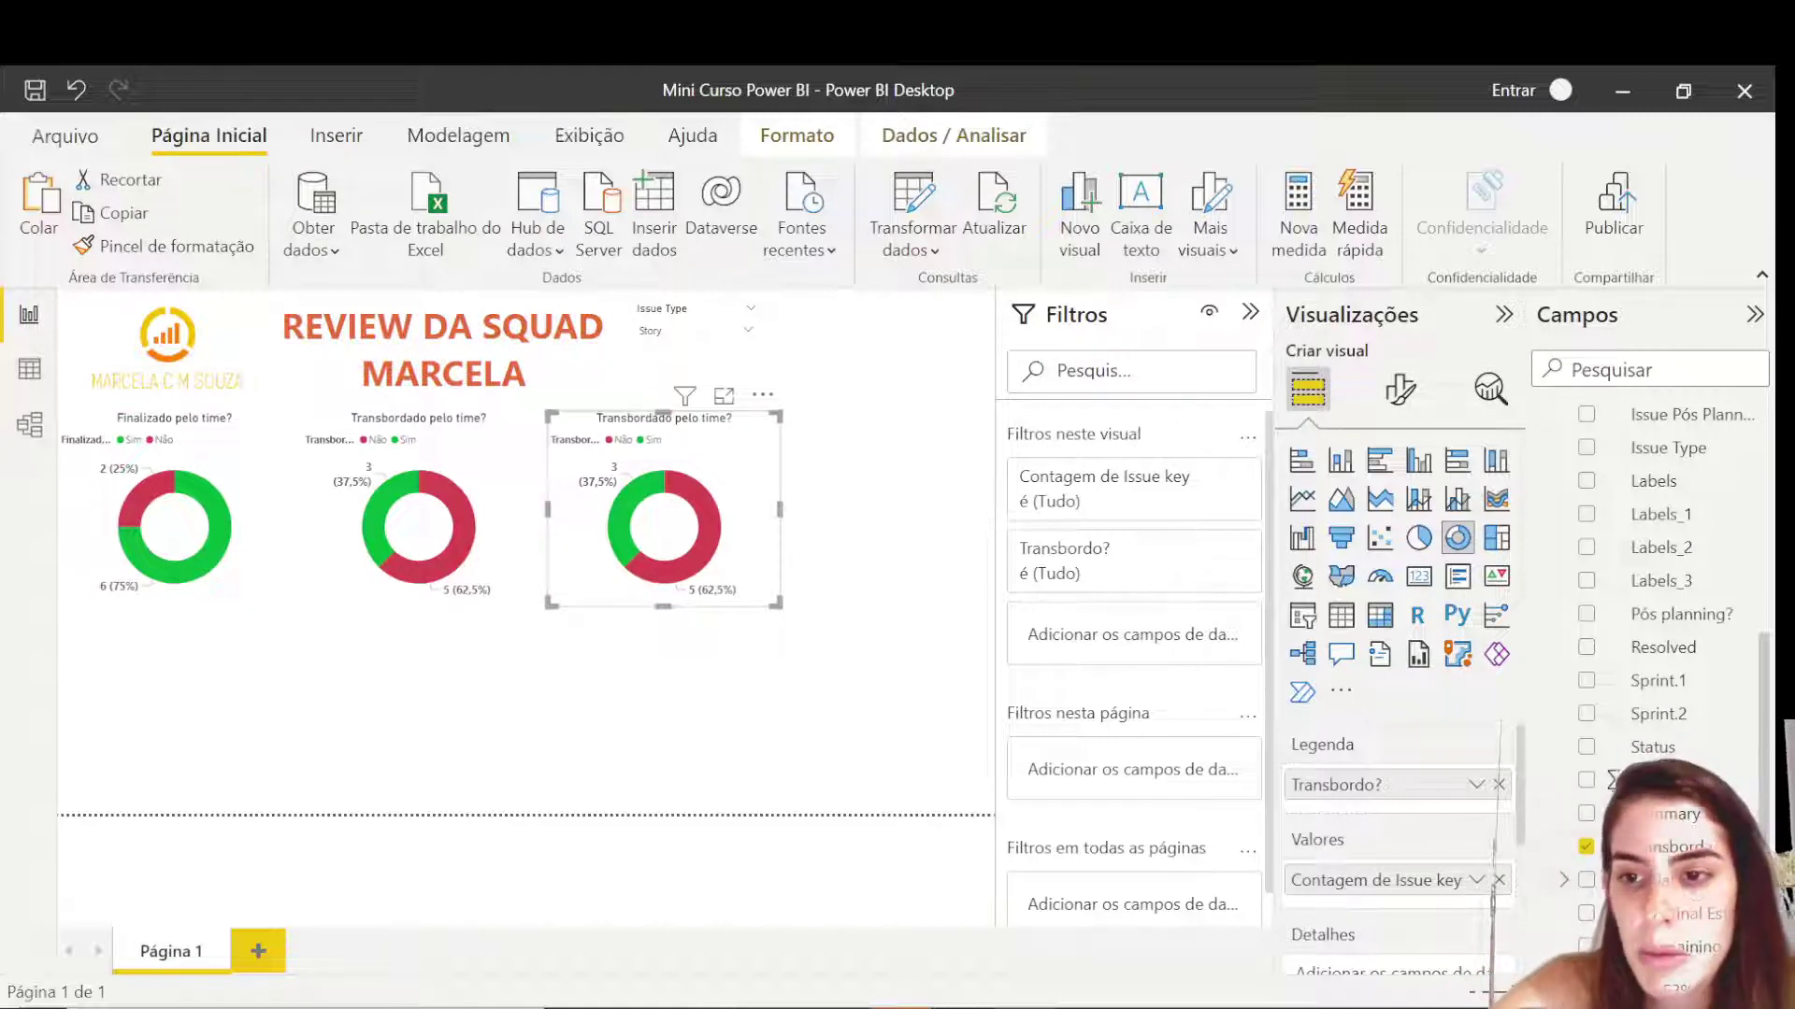
pyautogui.moveTo(1690, 617); pyautogui.dragTo(1476, 804)
pyautogui.click(1499, 820)
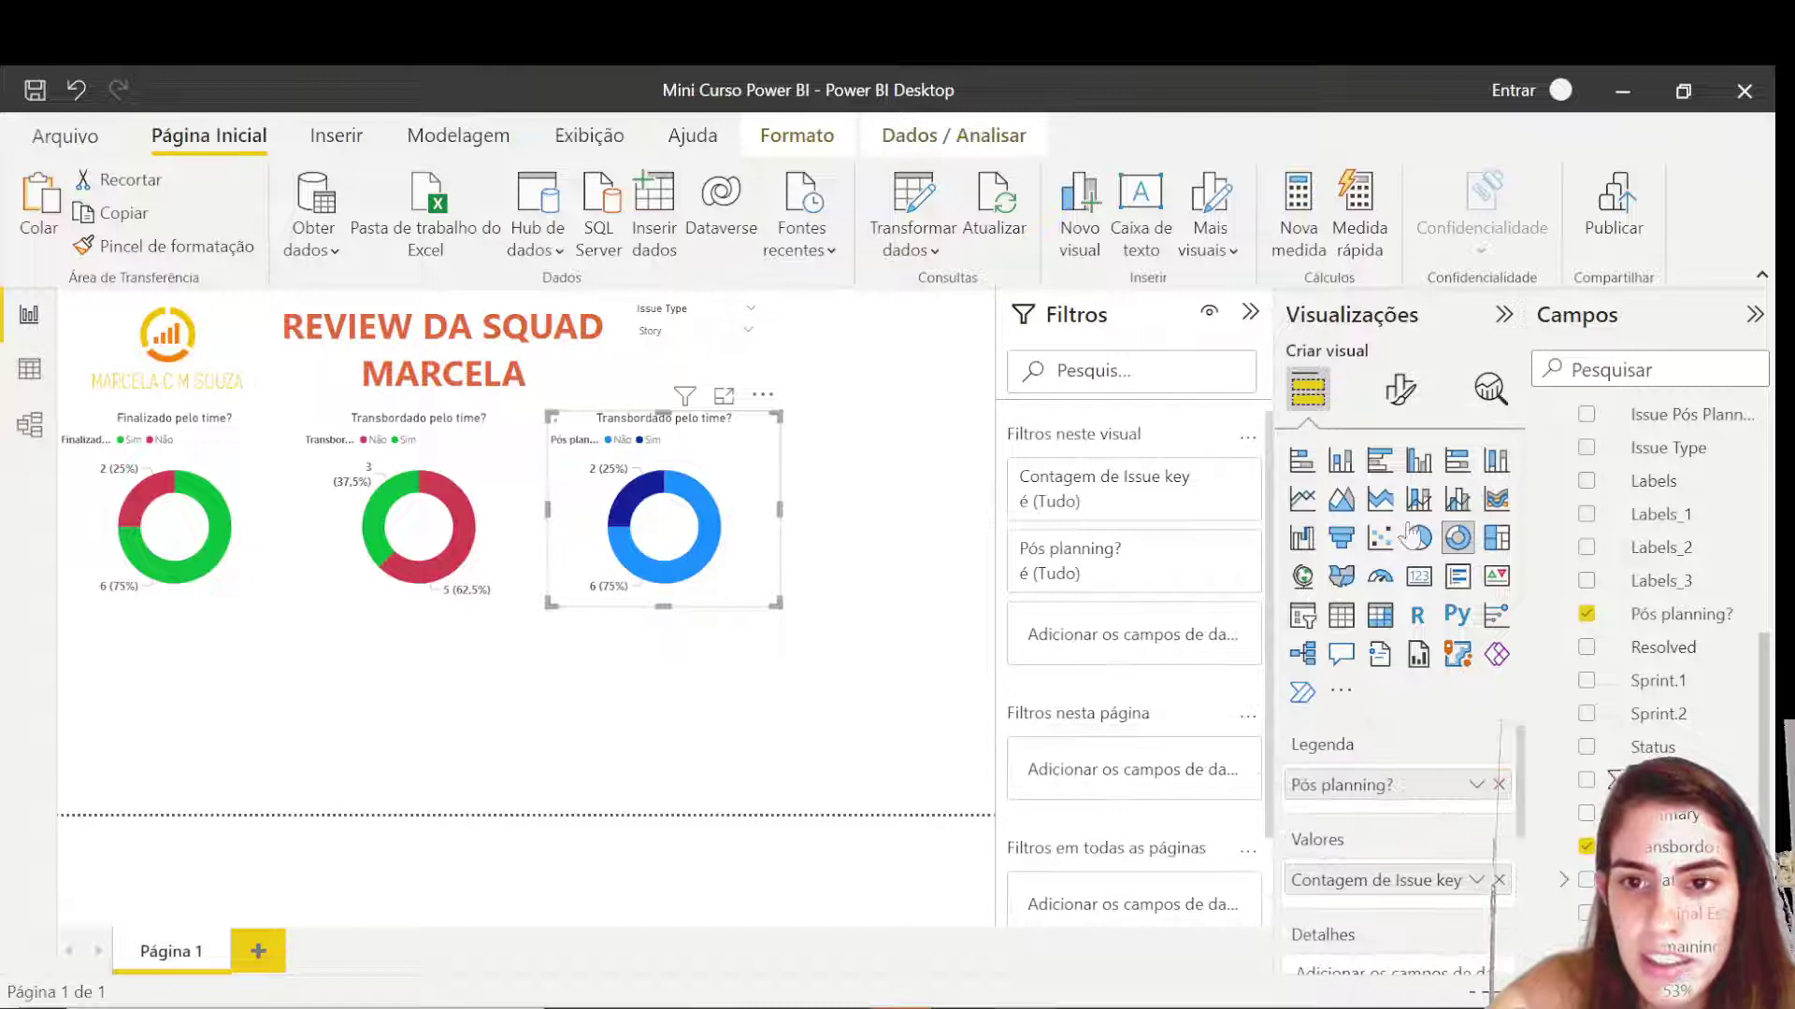
# - Color the Pós planning? donut chart's Sim slice with the recent green and its Não slice with the recent red
pyautogui.click(1400, 387)
pyautogui.click(1327, 581)
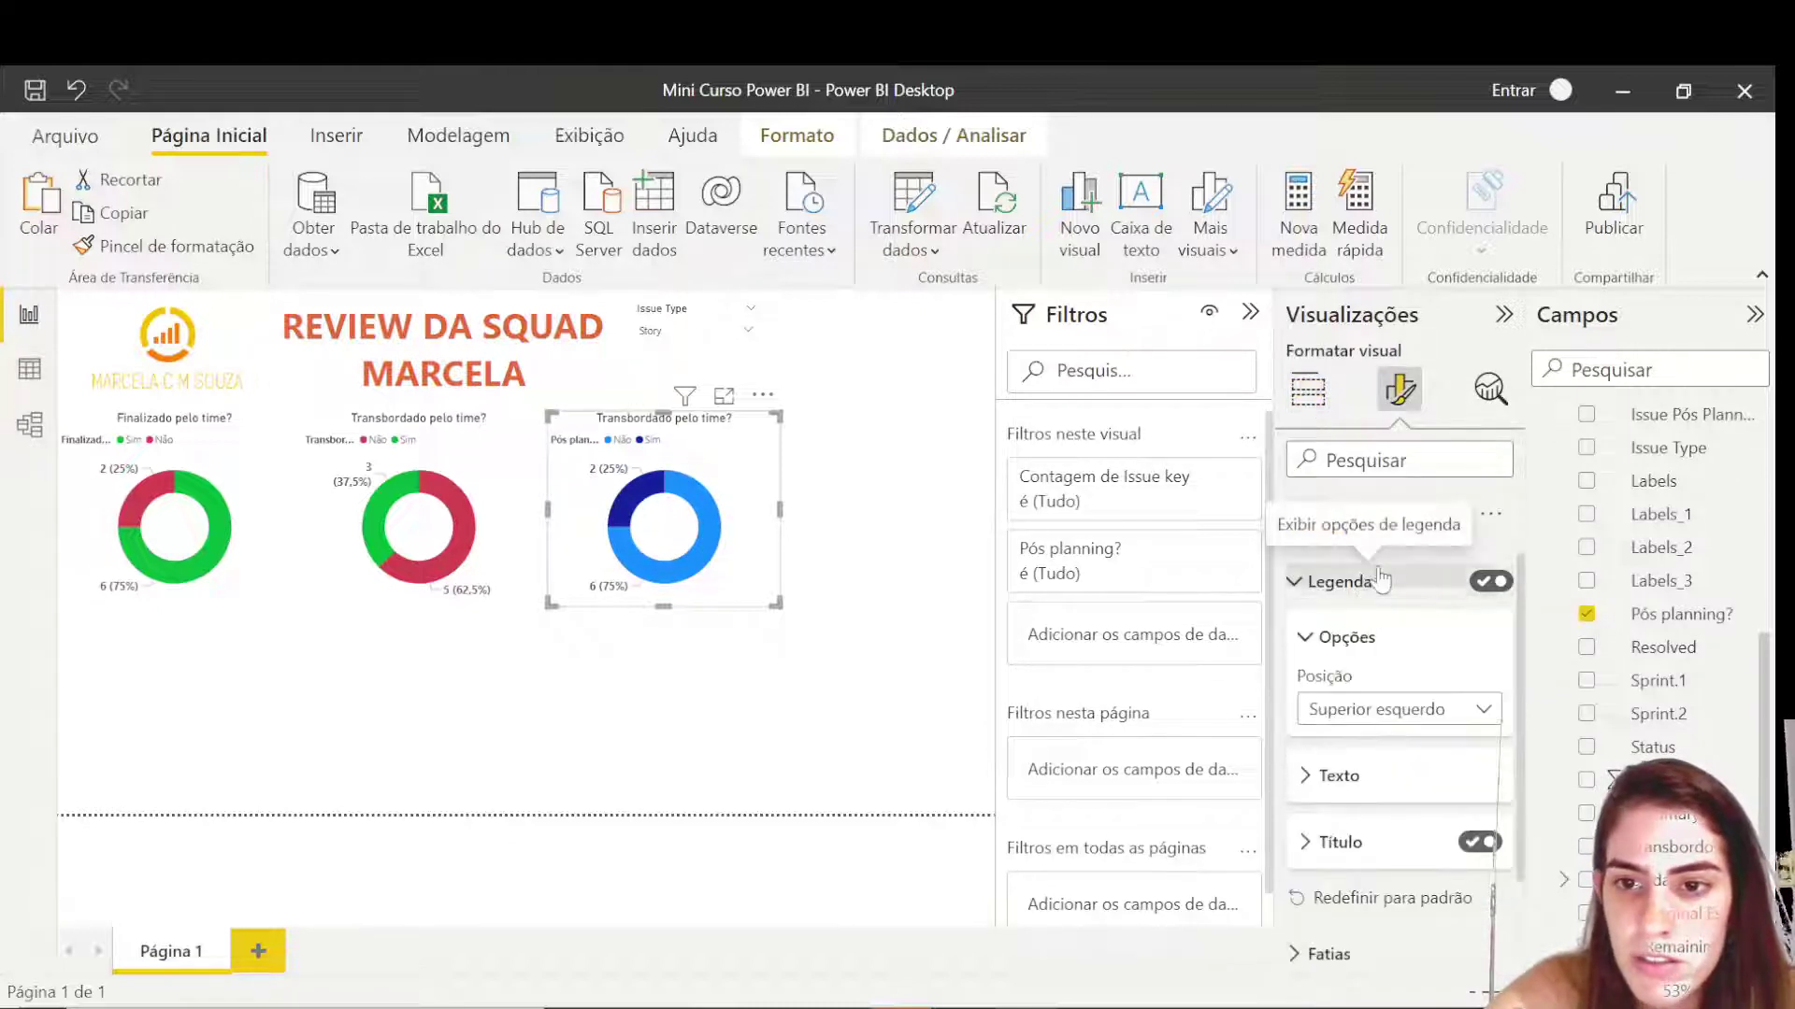
pyautogui.click(1327, 582)
pyautogui.click(1388, 639)
pyautogui.scroll(-2, 1396, 682)
pyautogui.click(1353, 709)
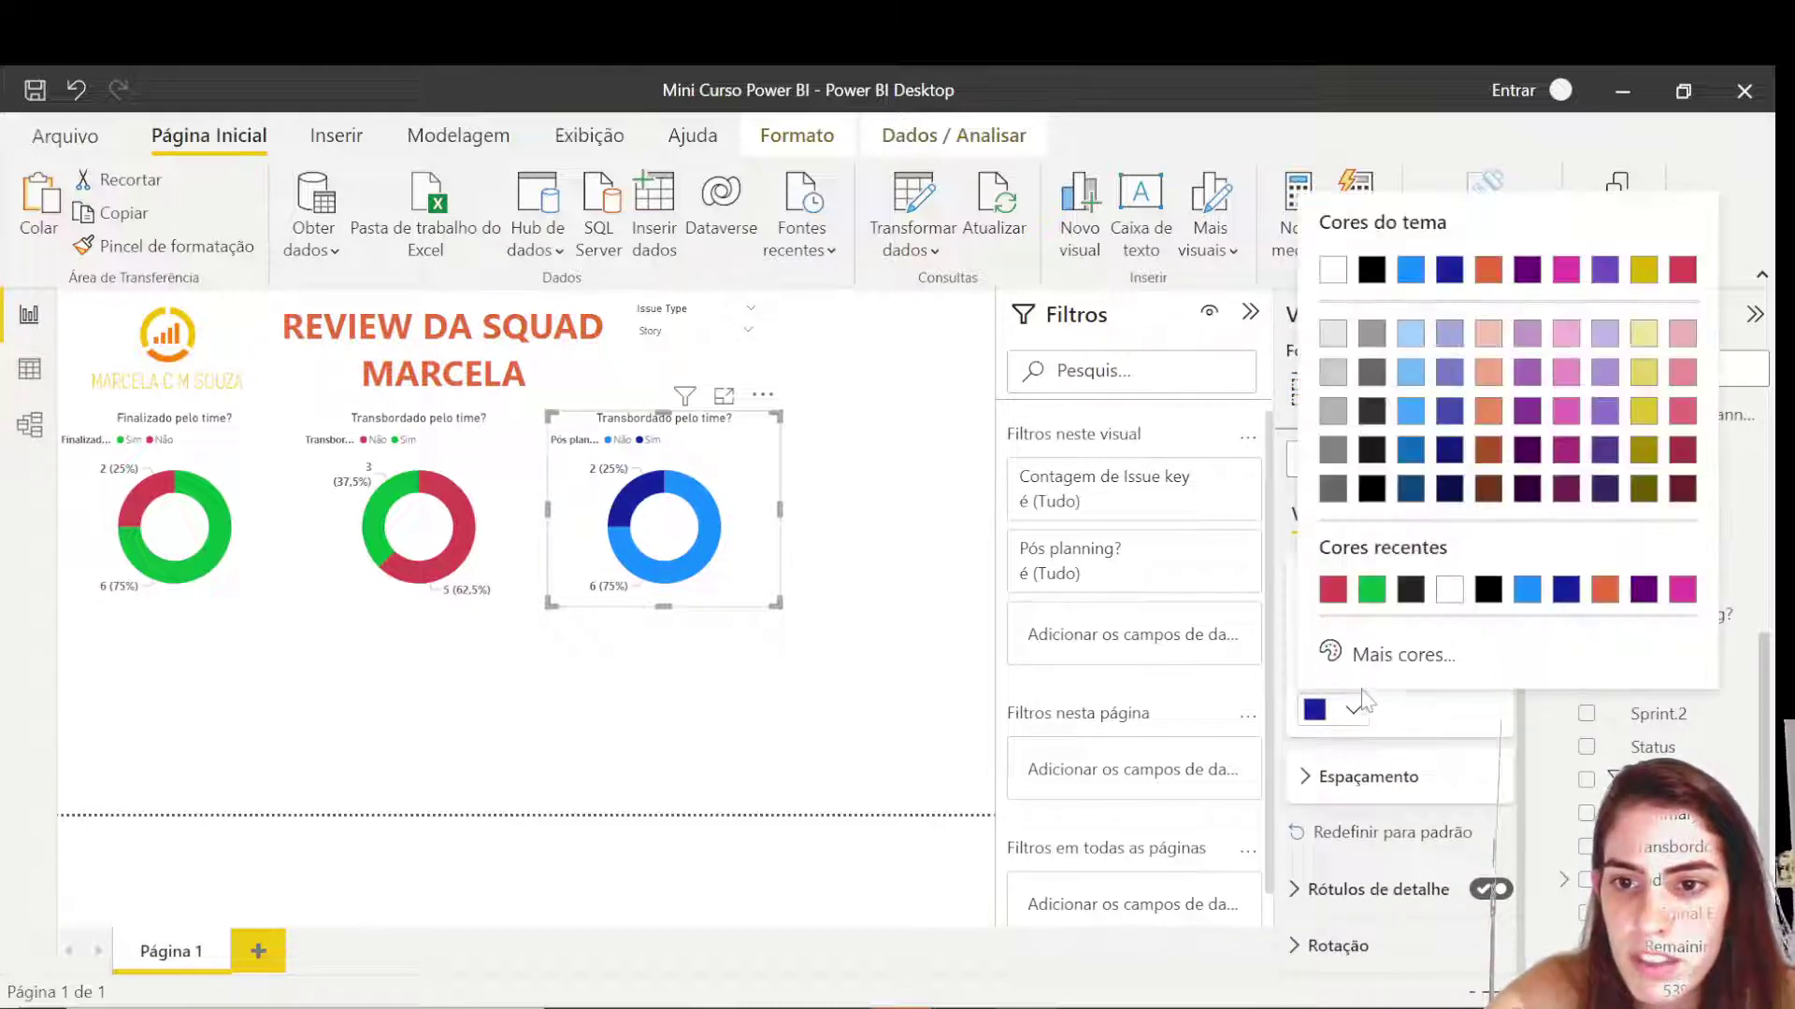
pyautogui.click(1370, 591)
pyautogui.click(1361, 643)
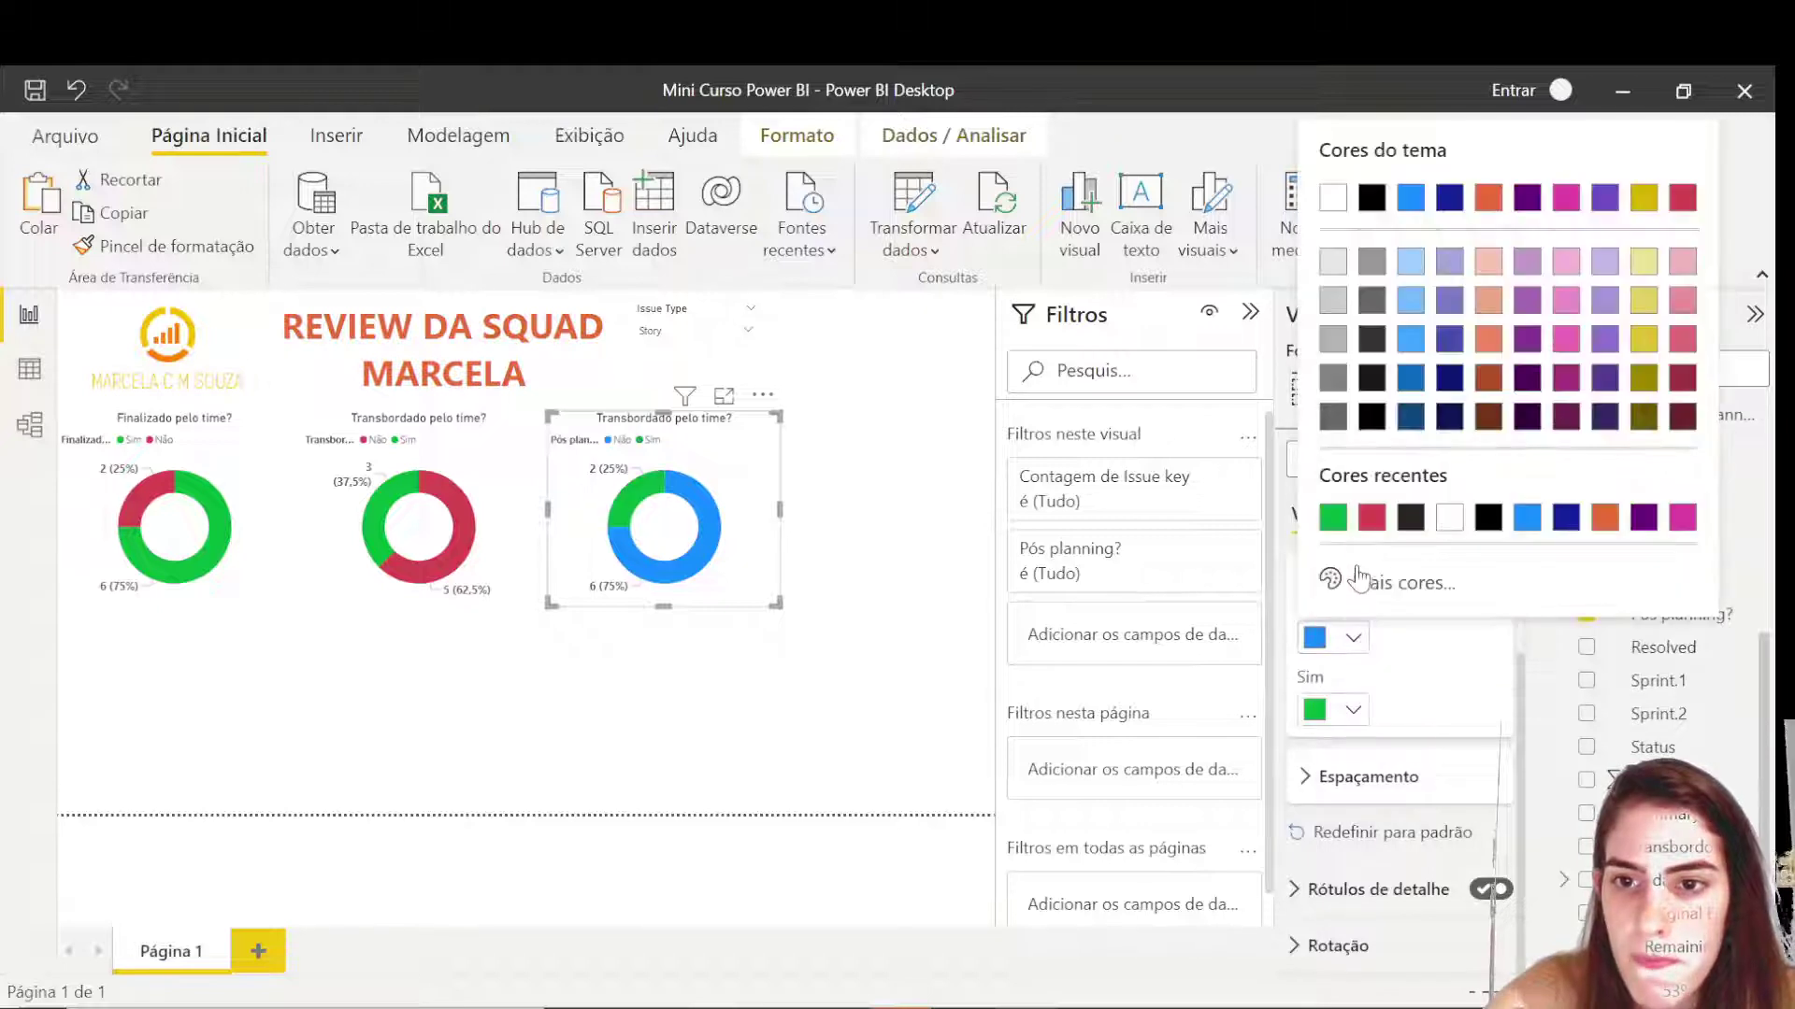
pyautogui.click(1330, 513)
pyautogui.scroll(3, 1393, 561)
# - Change the third donut chart's title to "Pós planning?"
pyautogui.click(1392, 524)
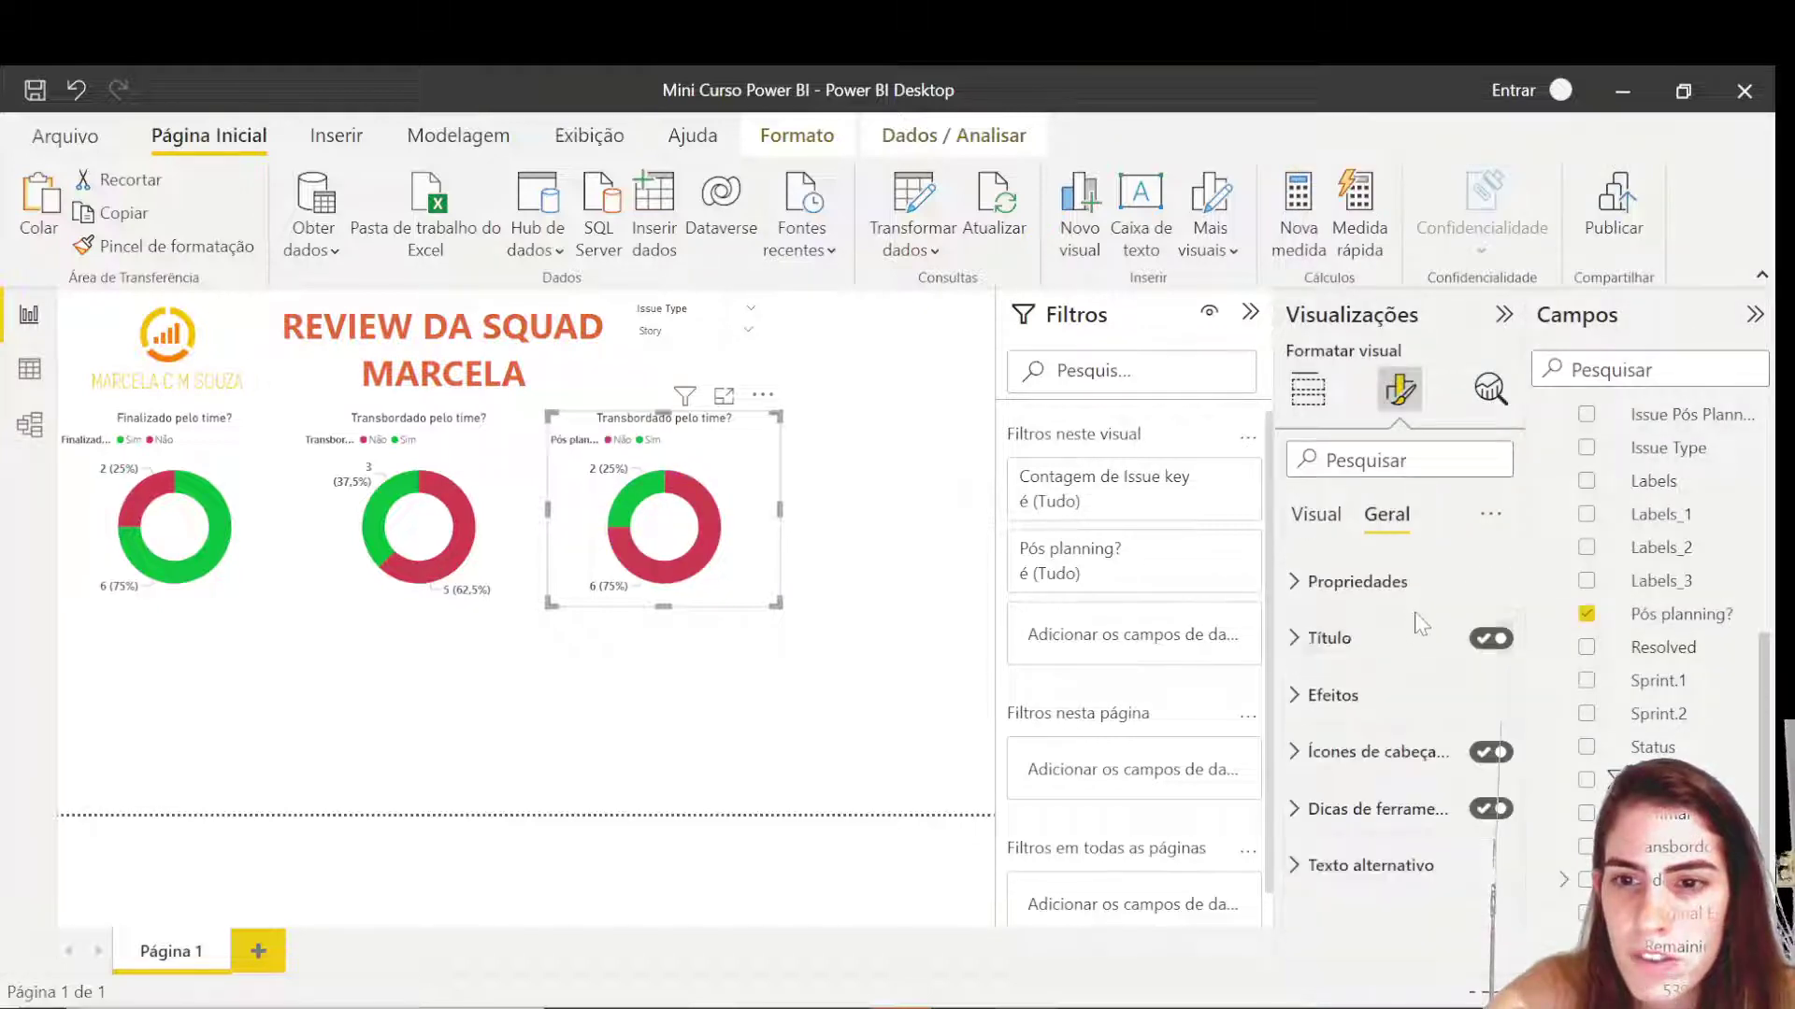
pyautogui.click(1390, 637)
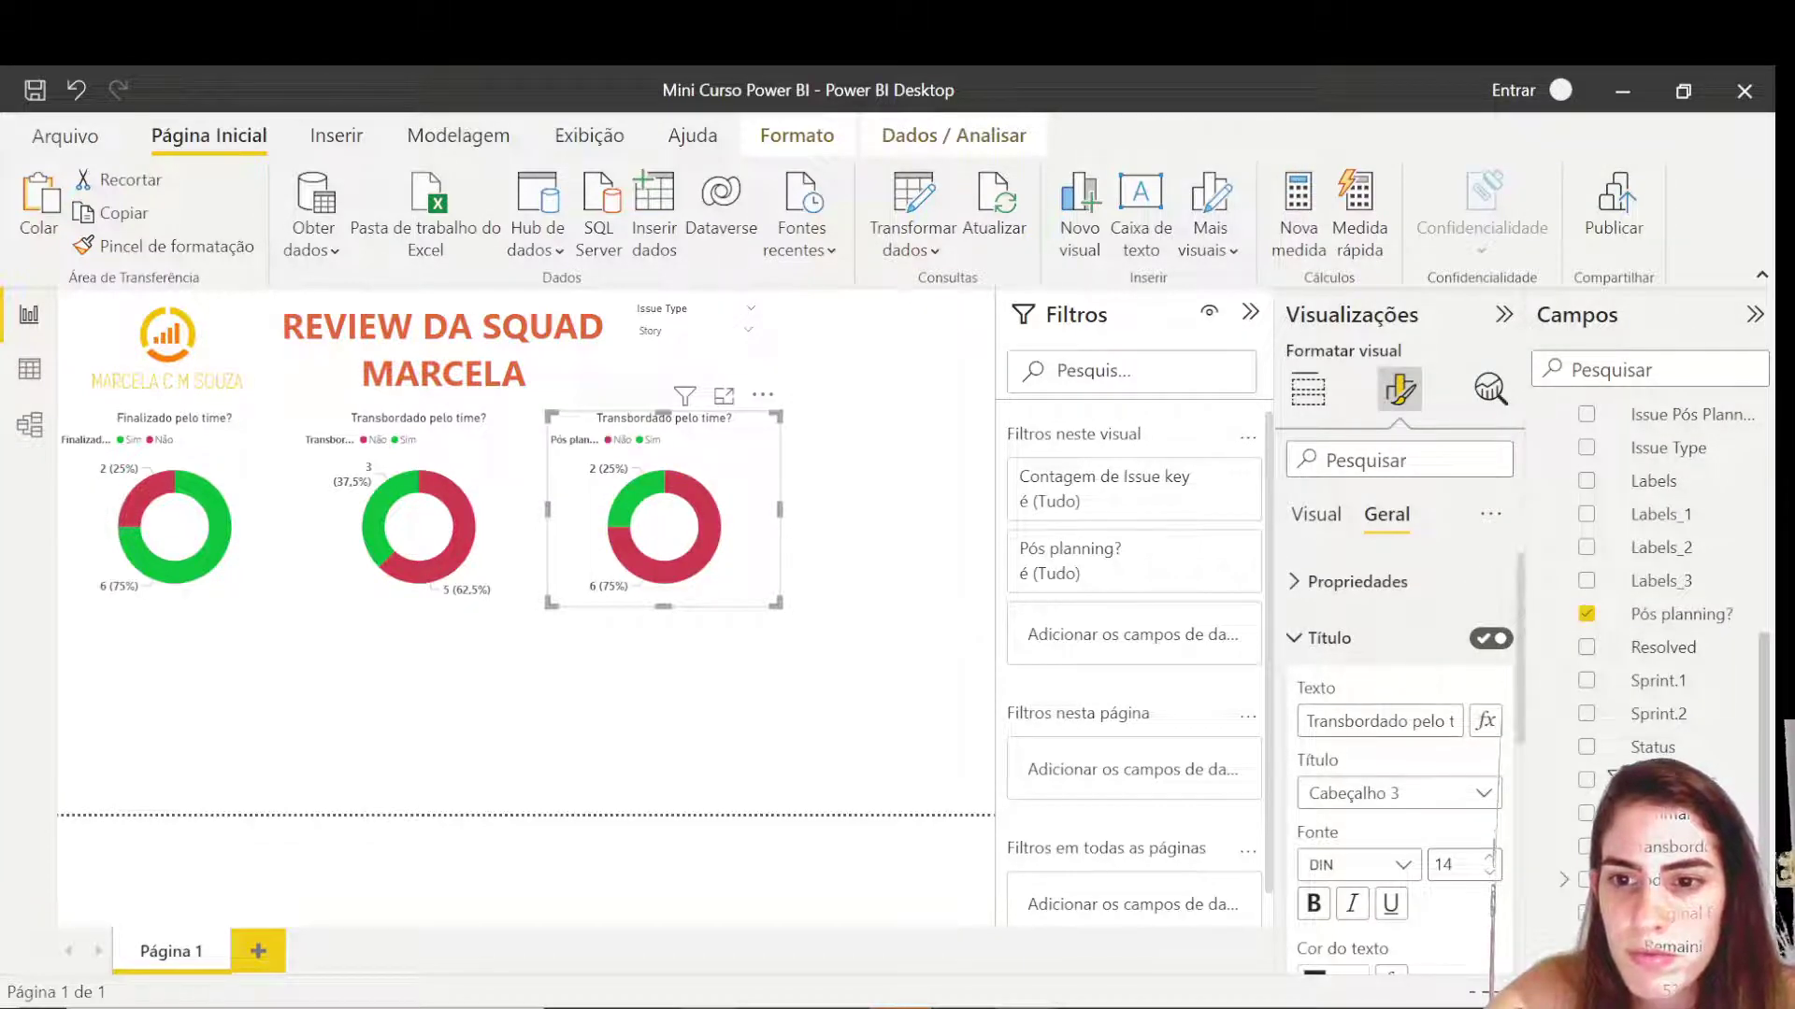
pyautogui.moveTo(1407, 721); pyautogui.dragTo(1288, 723)
pyautogui.hotkey('ctrl', 'a')
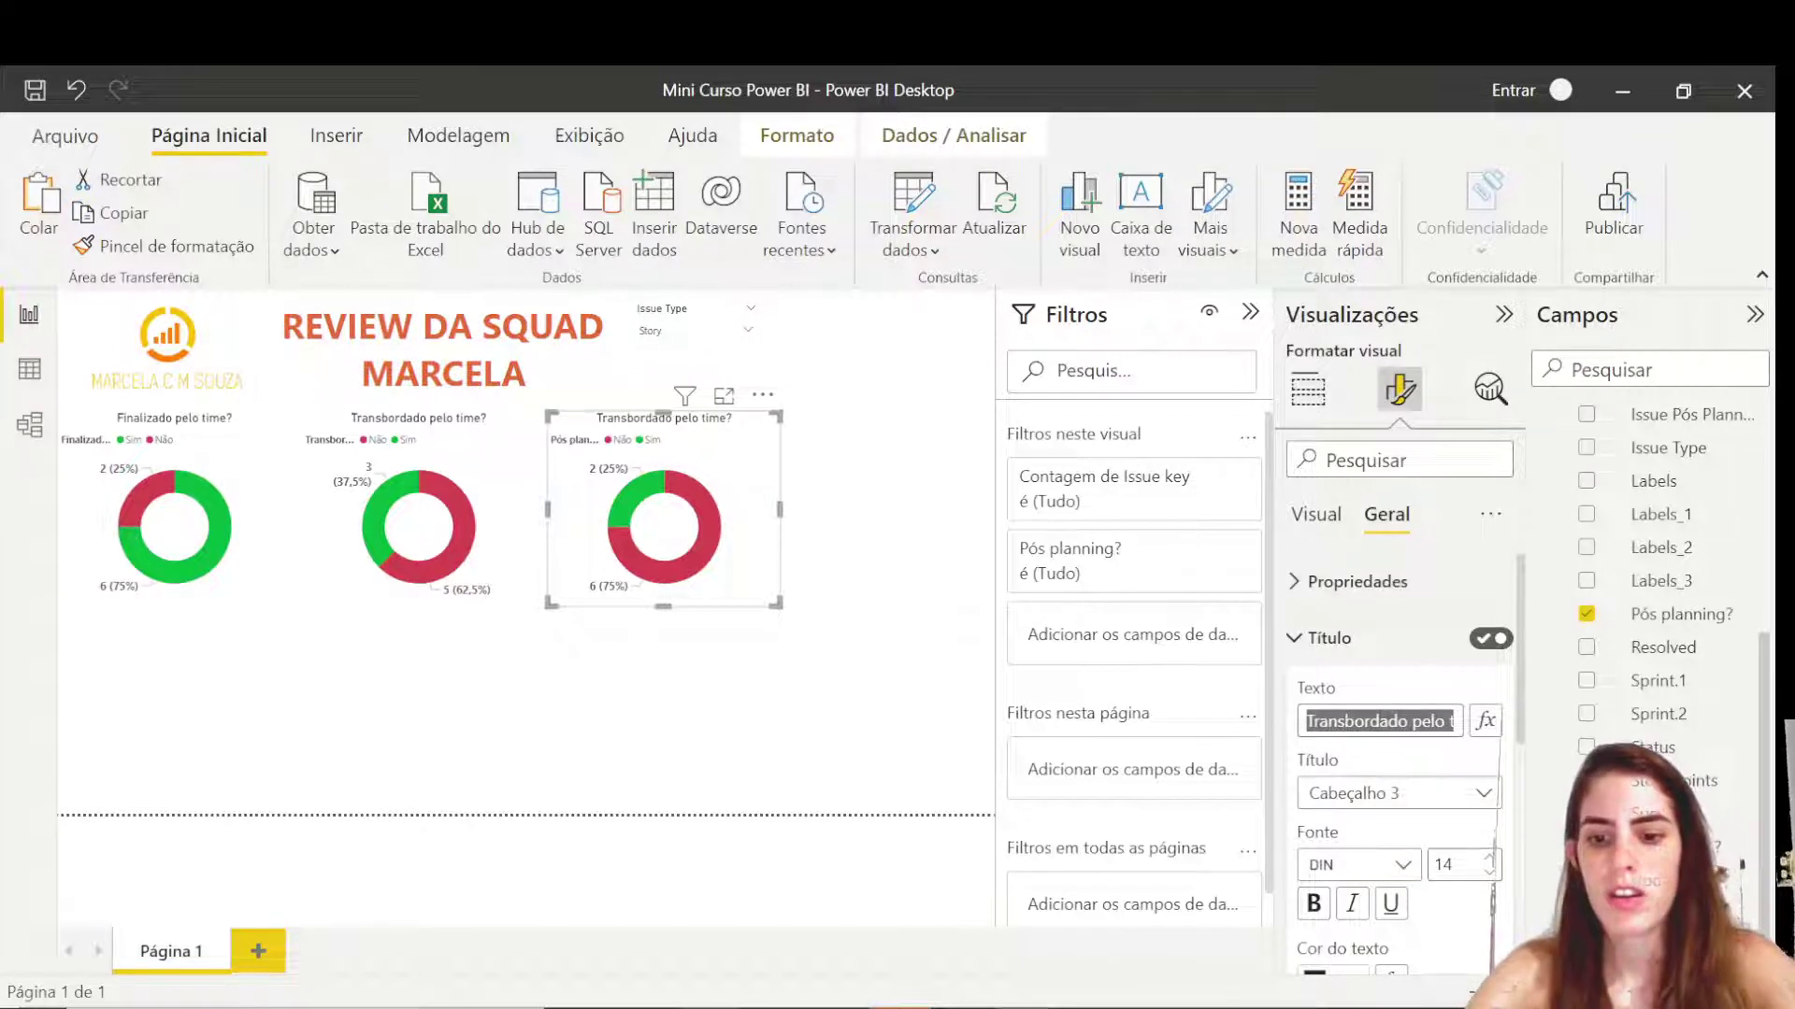
pyautogui.write('Pós plan')
pyautogui.press('BackSpace')
pyautogui.press('BackSpace')
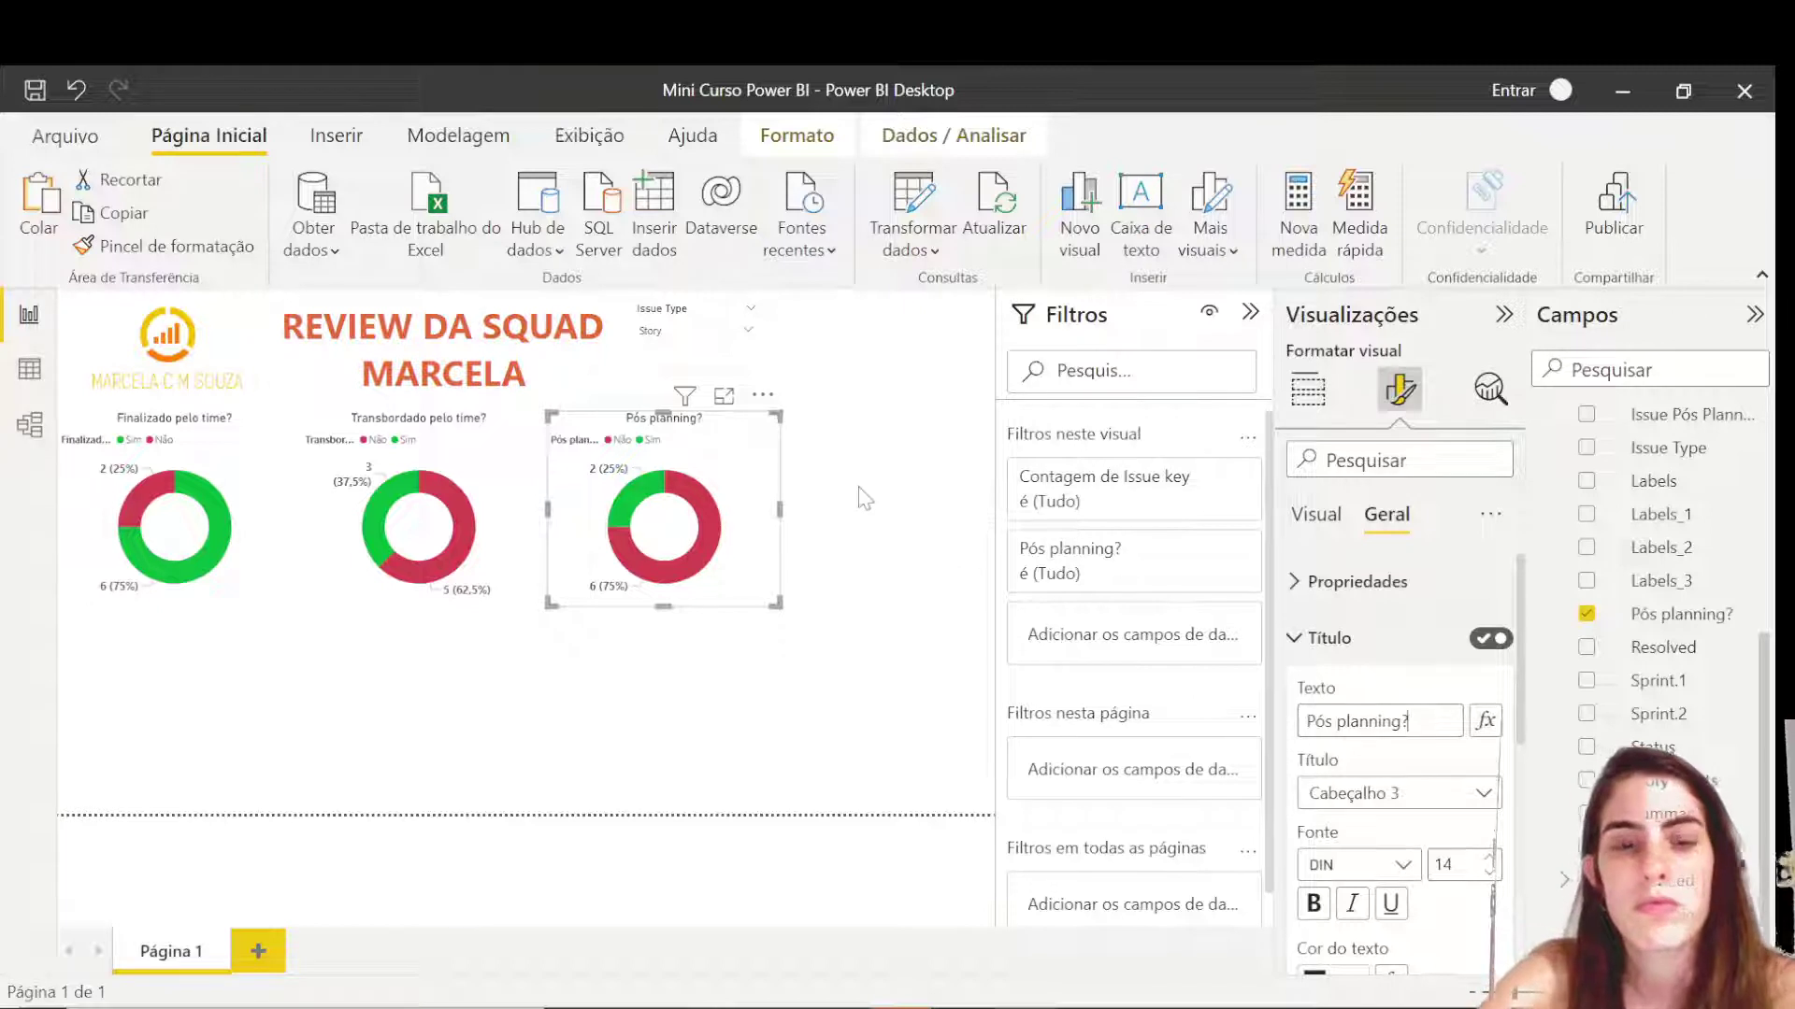
pyautogui.click(887, 460)
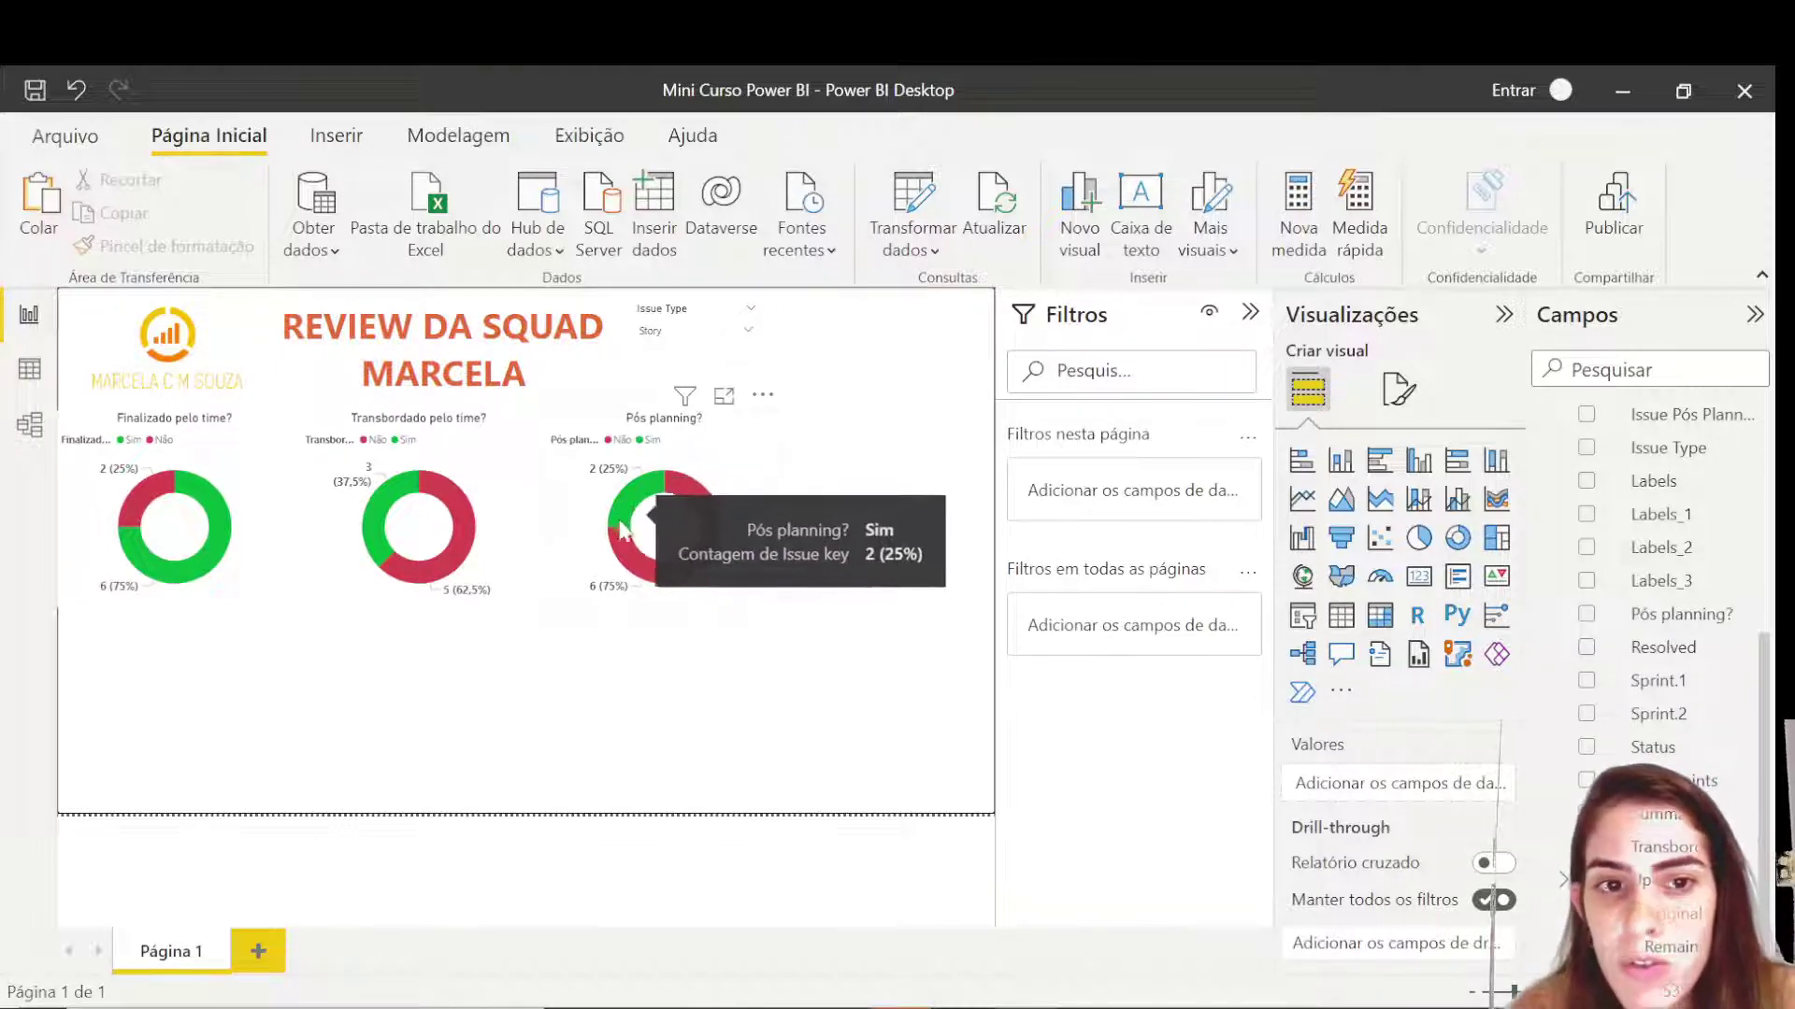
pyautogui.moveTo(734, 609)
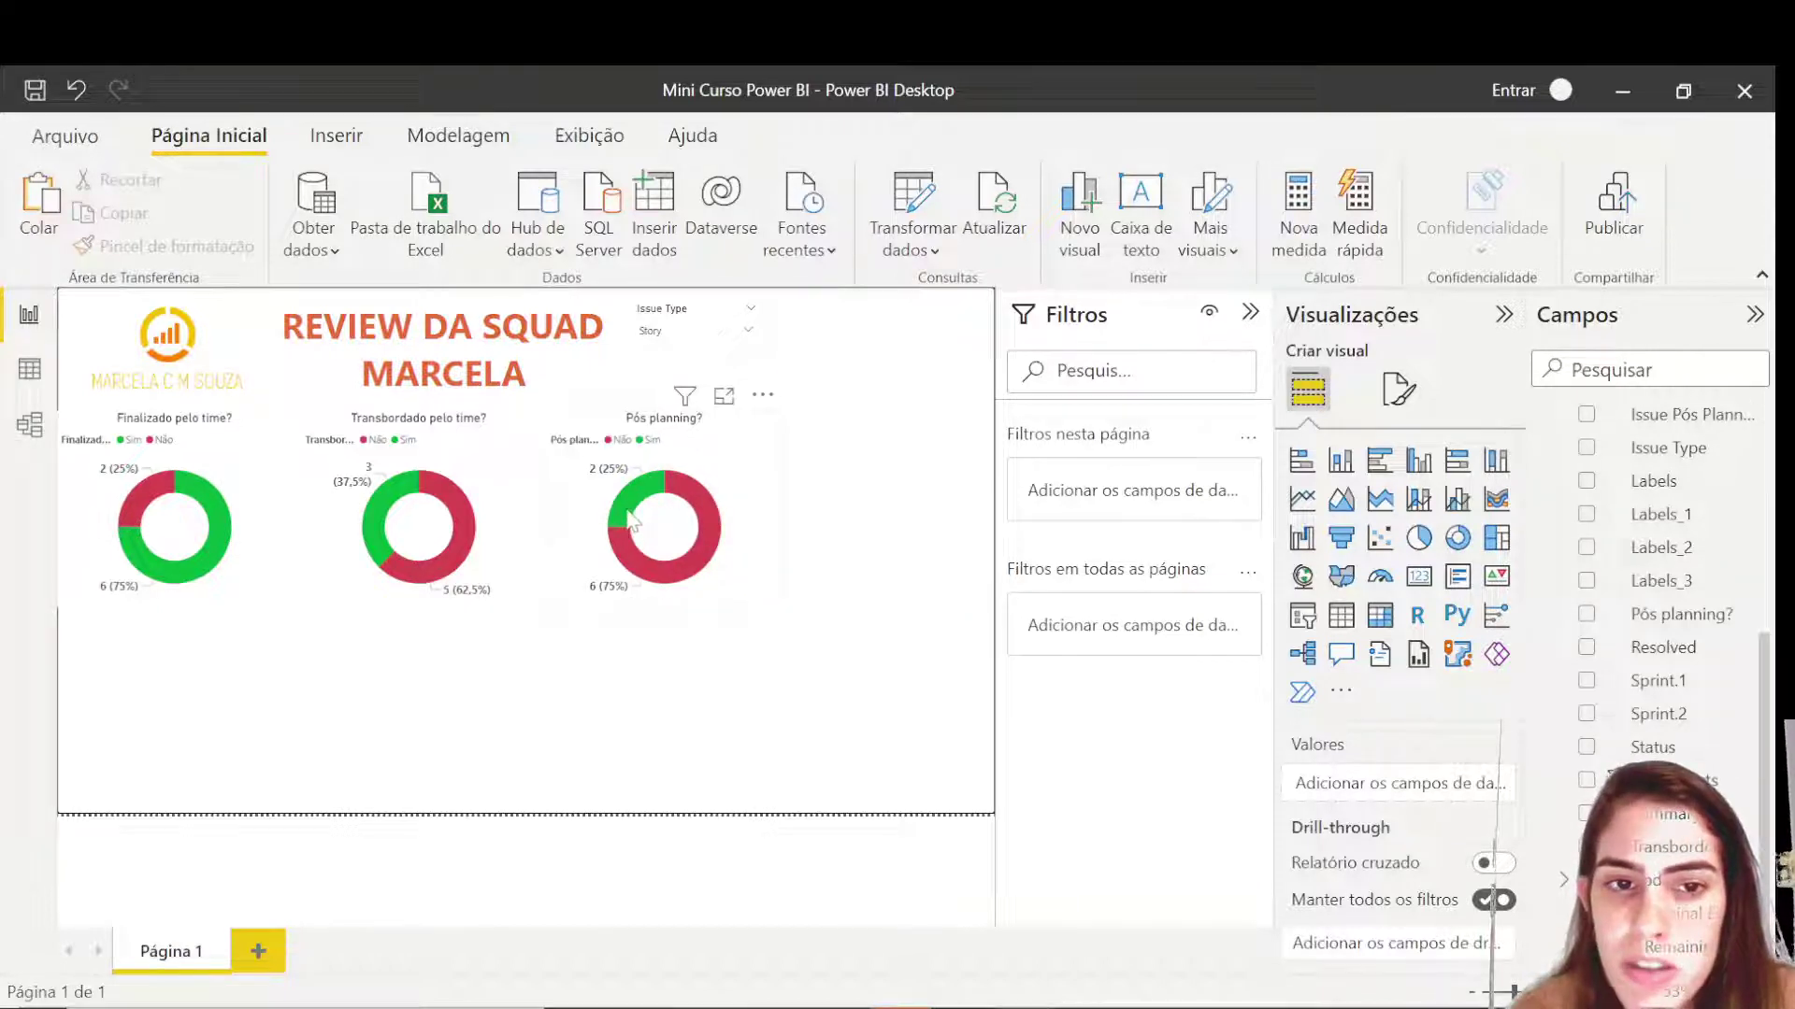
pyautogui.moveTo(243, 516)
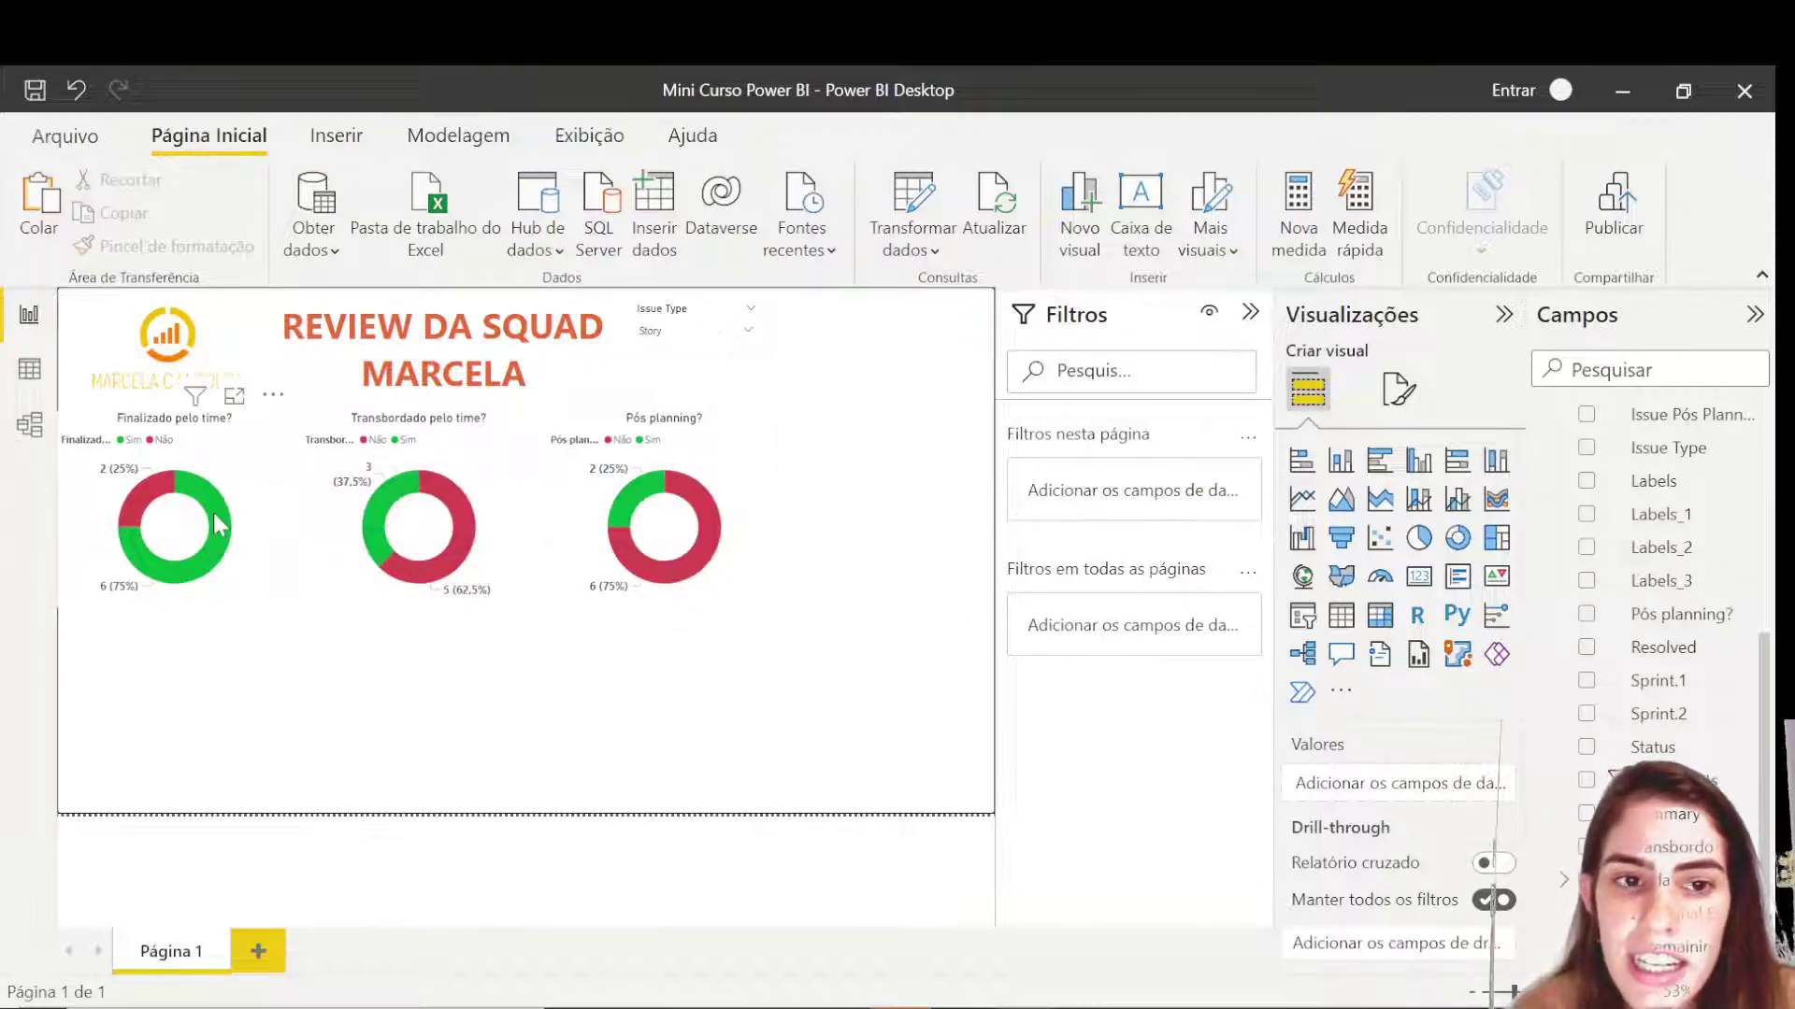